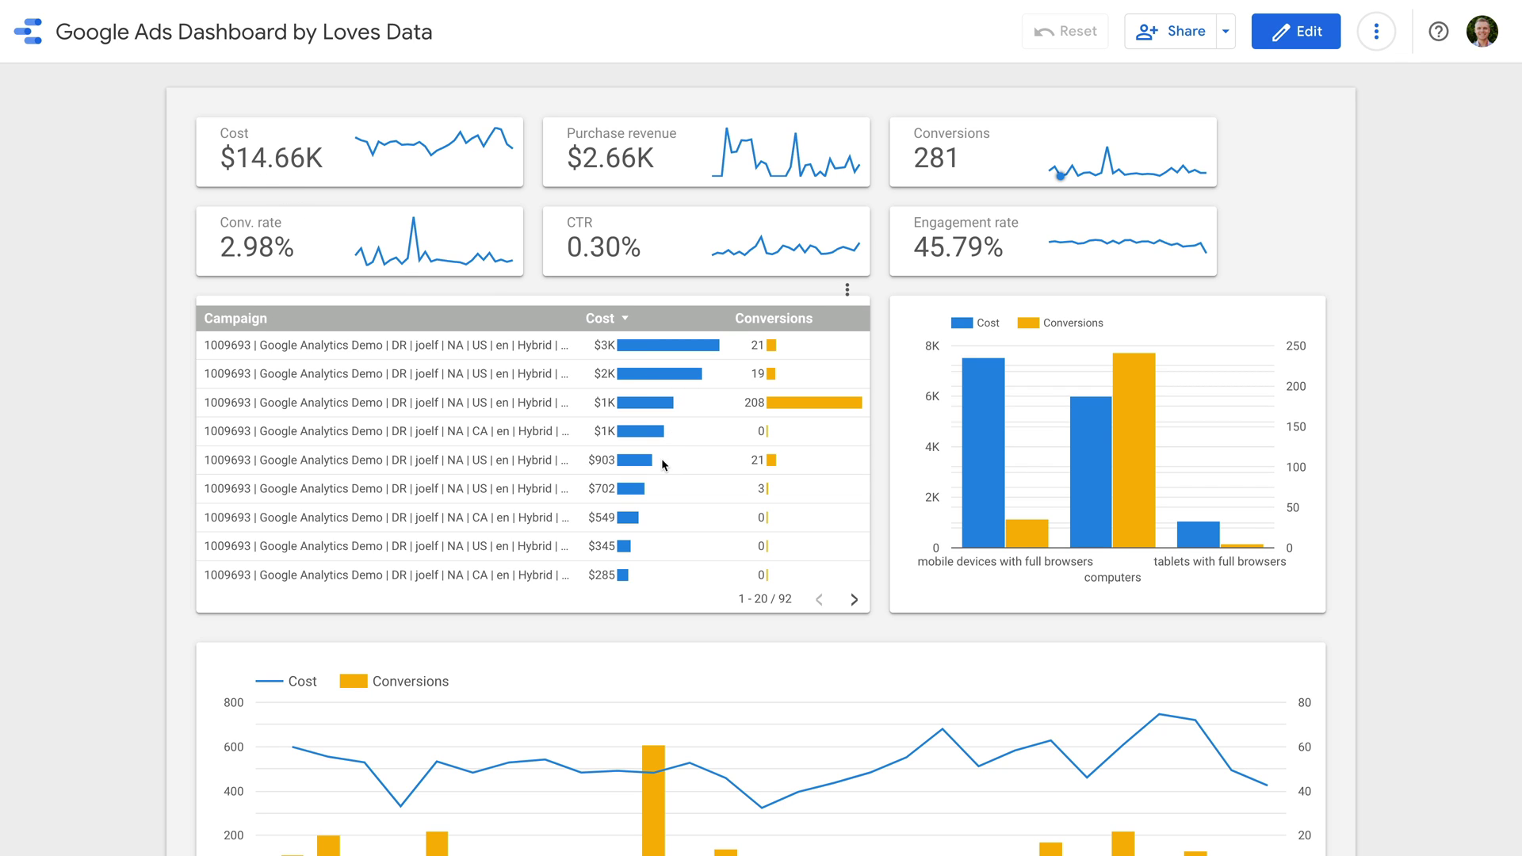
- Examine the finished Google Ads dashboard's scorecards, campaign table, device bar chart and daily cost and conversions chart
mouse_move(971, 492)
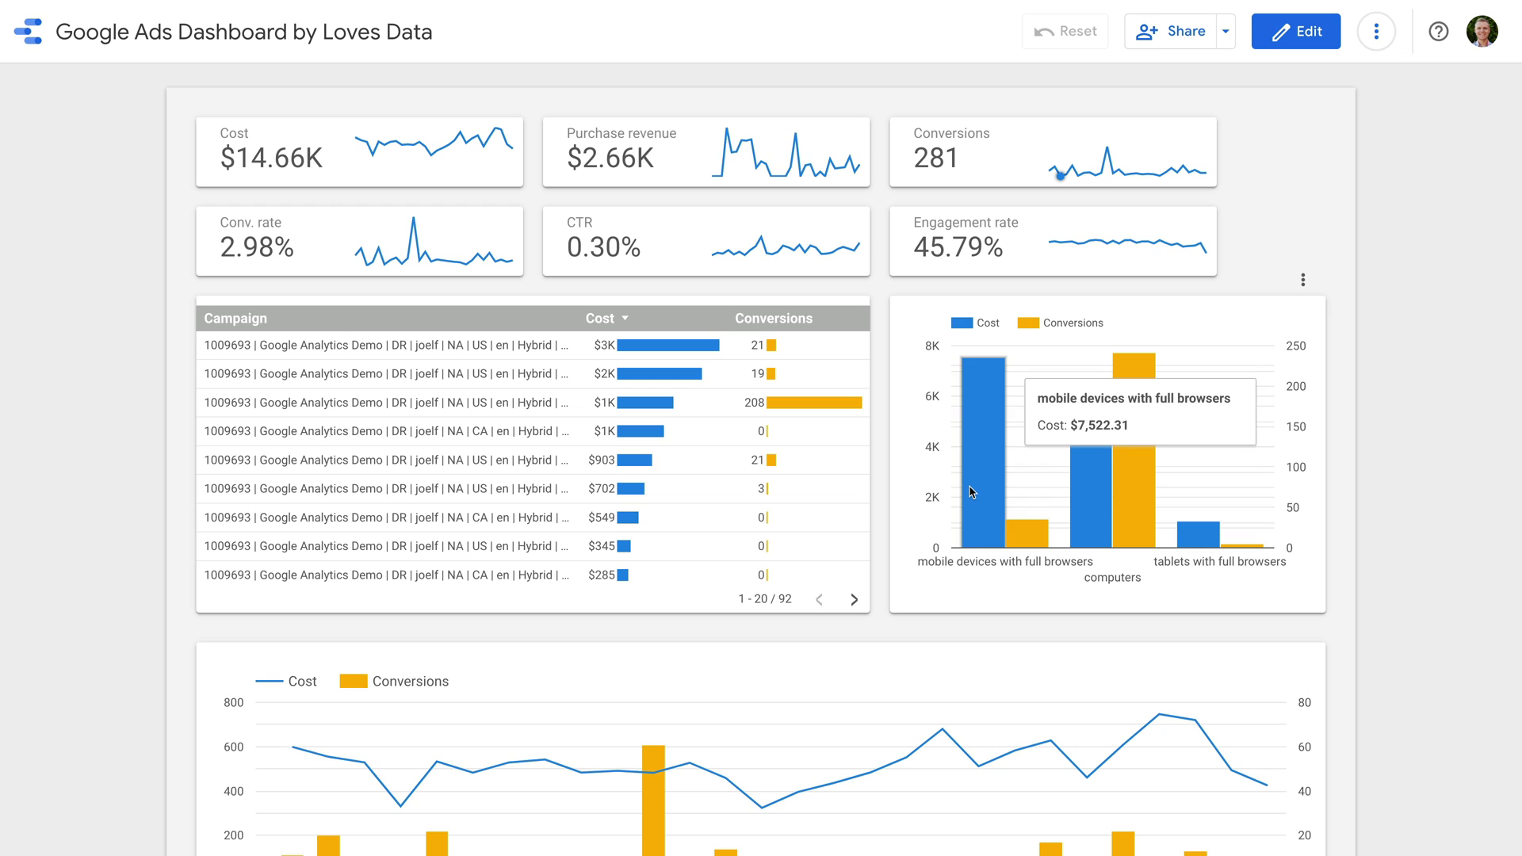
mouse_move(1086, 482)
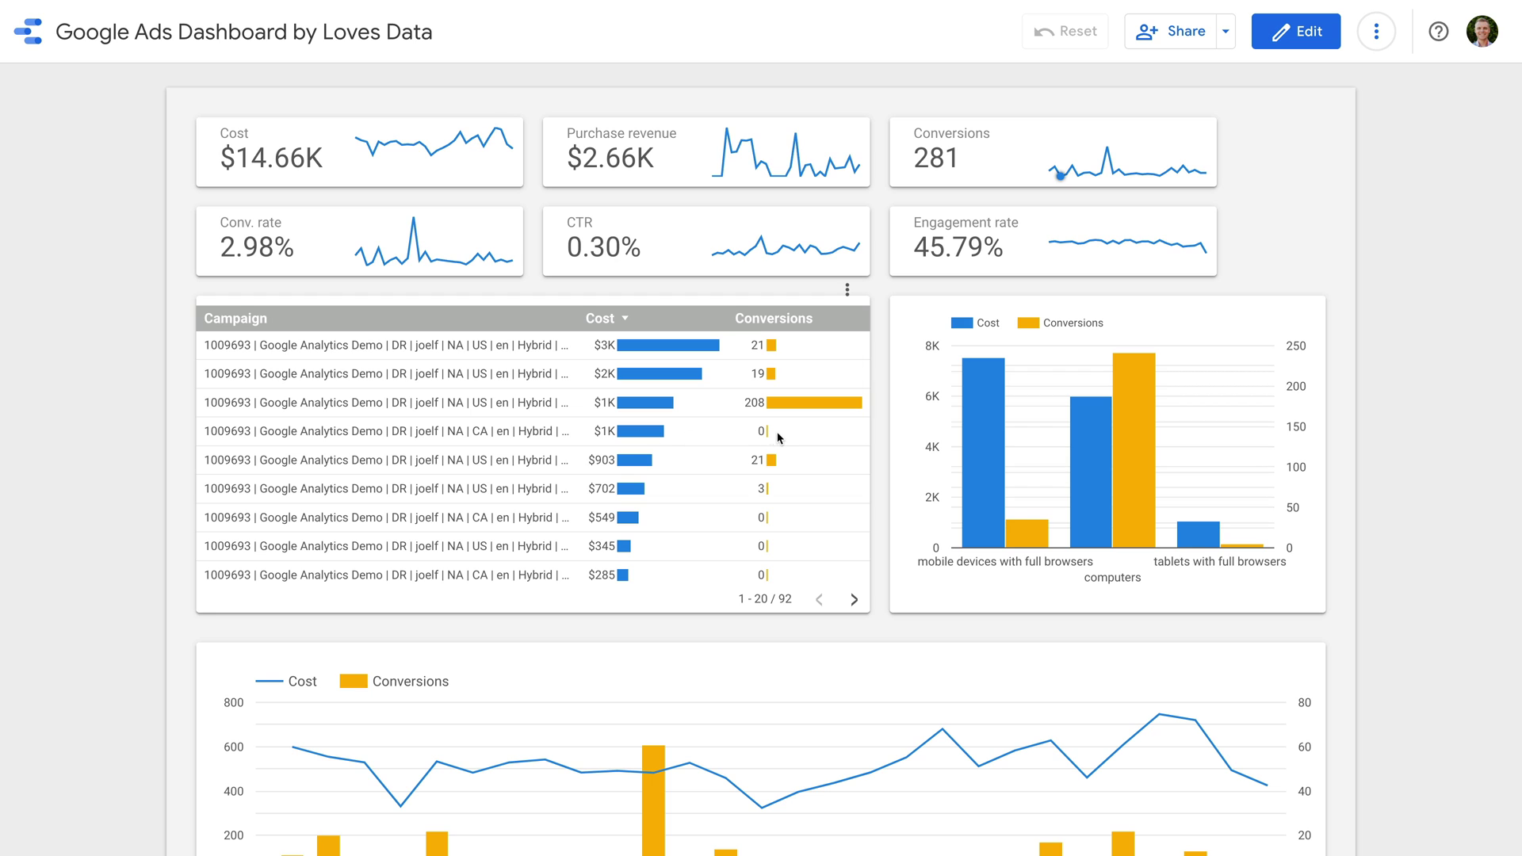
scroll(765, 547, "up", 1)
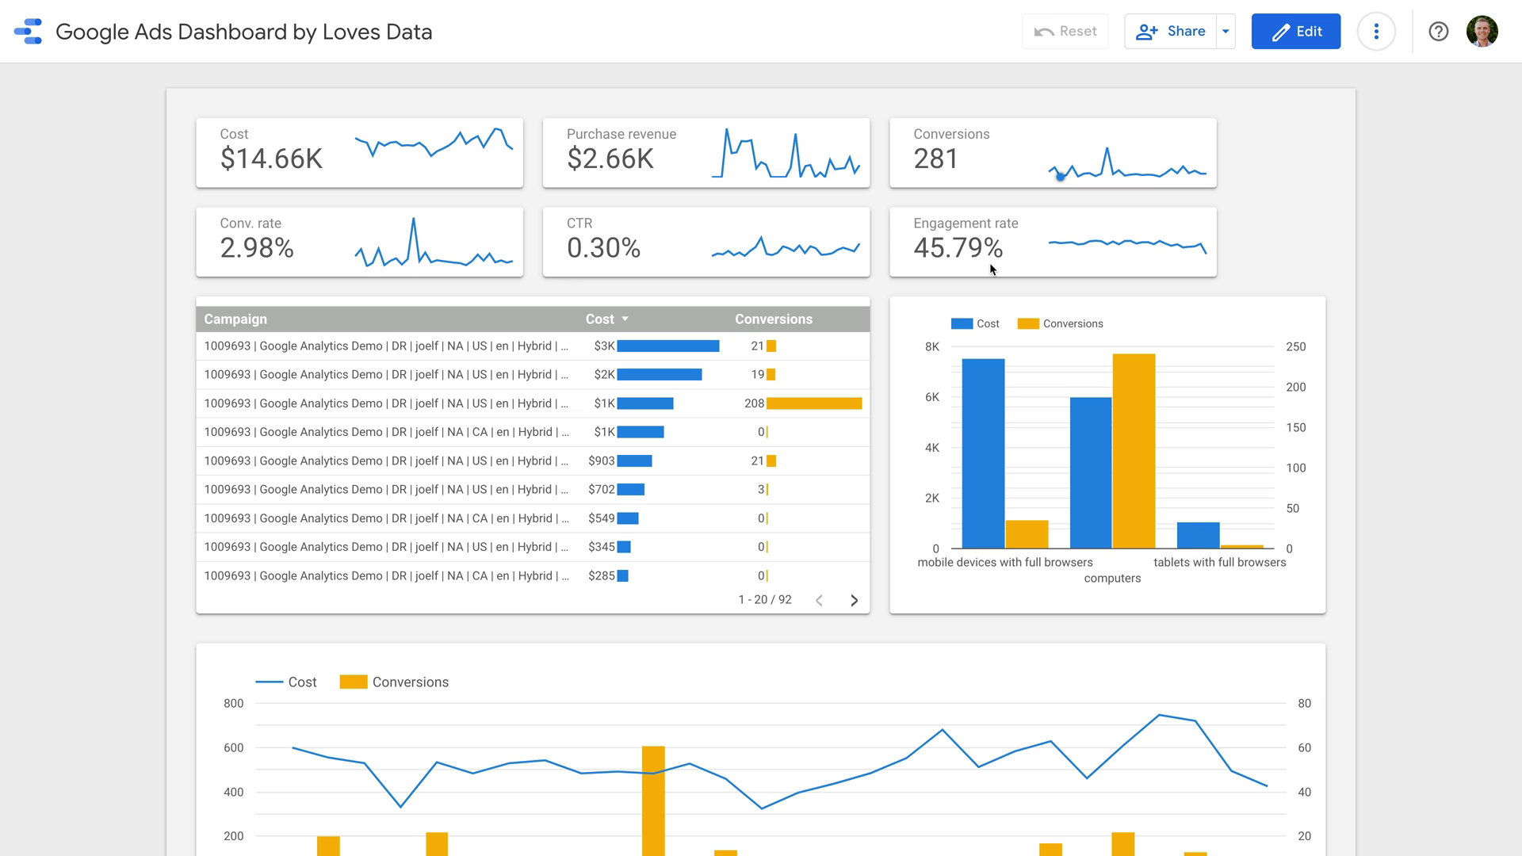
scroll(883, 405, "down", 1)
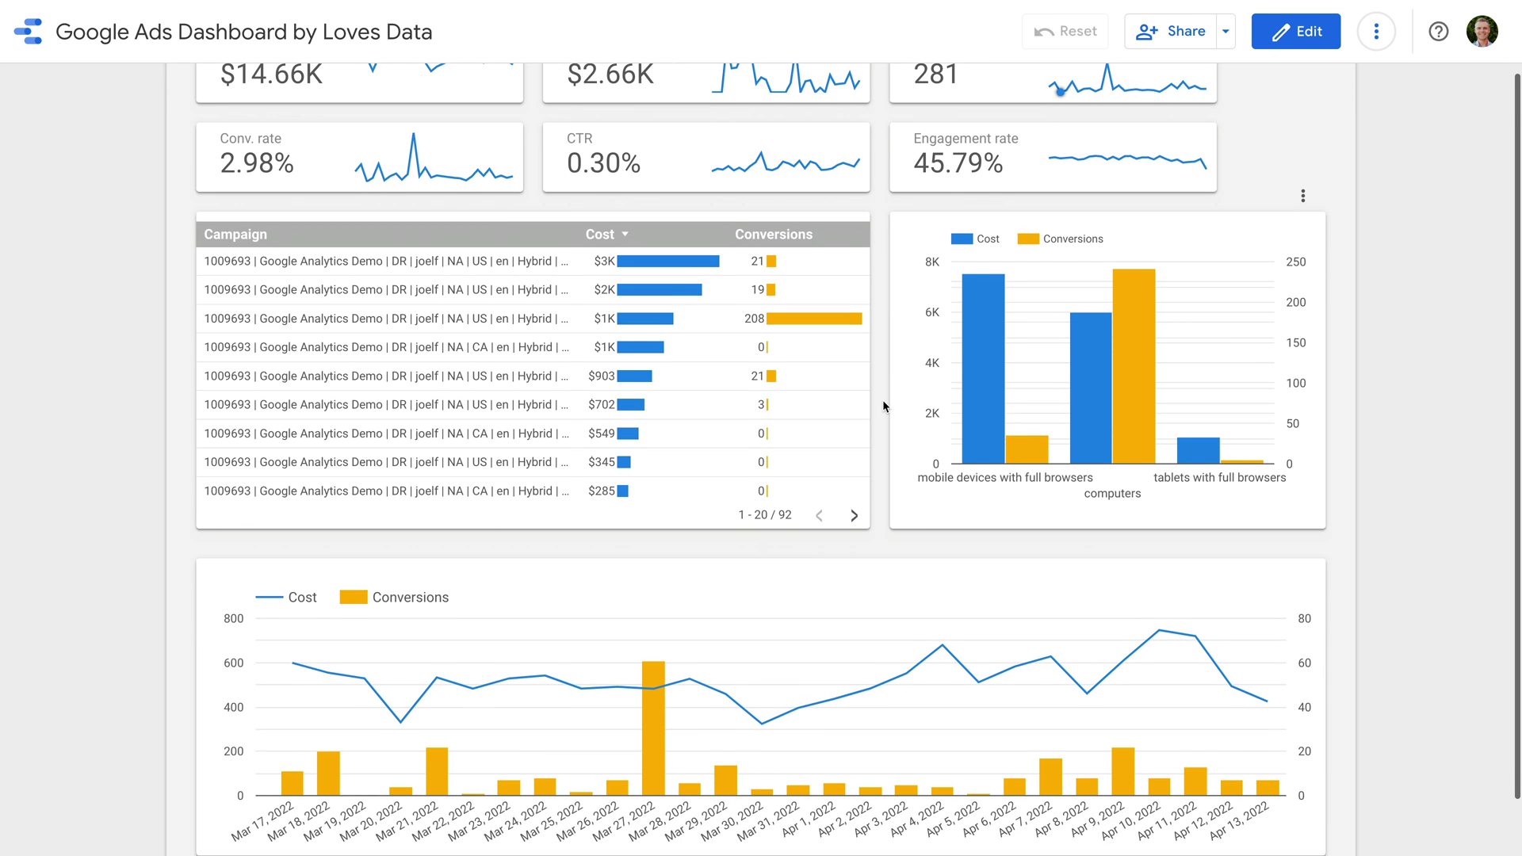
scroll(882, 399, "down", 1)
mouse_move(498, 601)
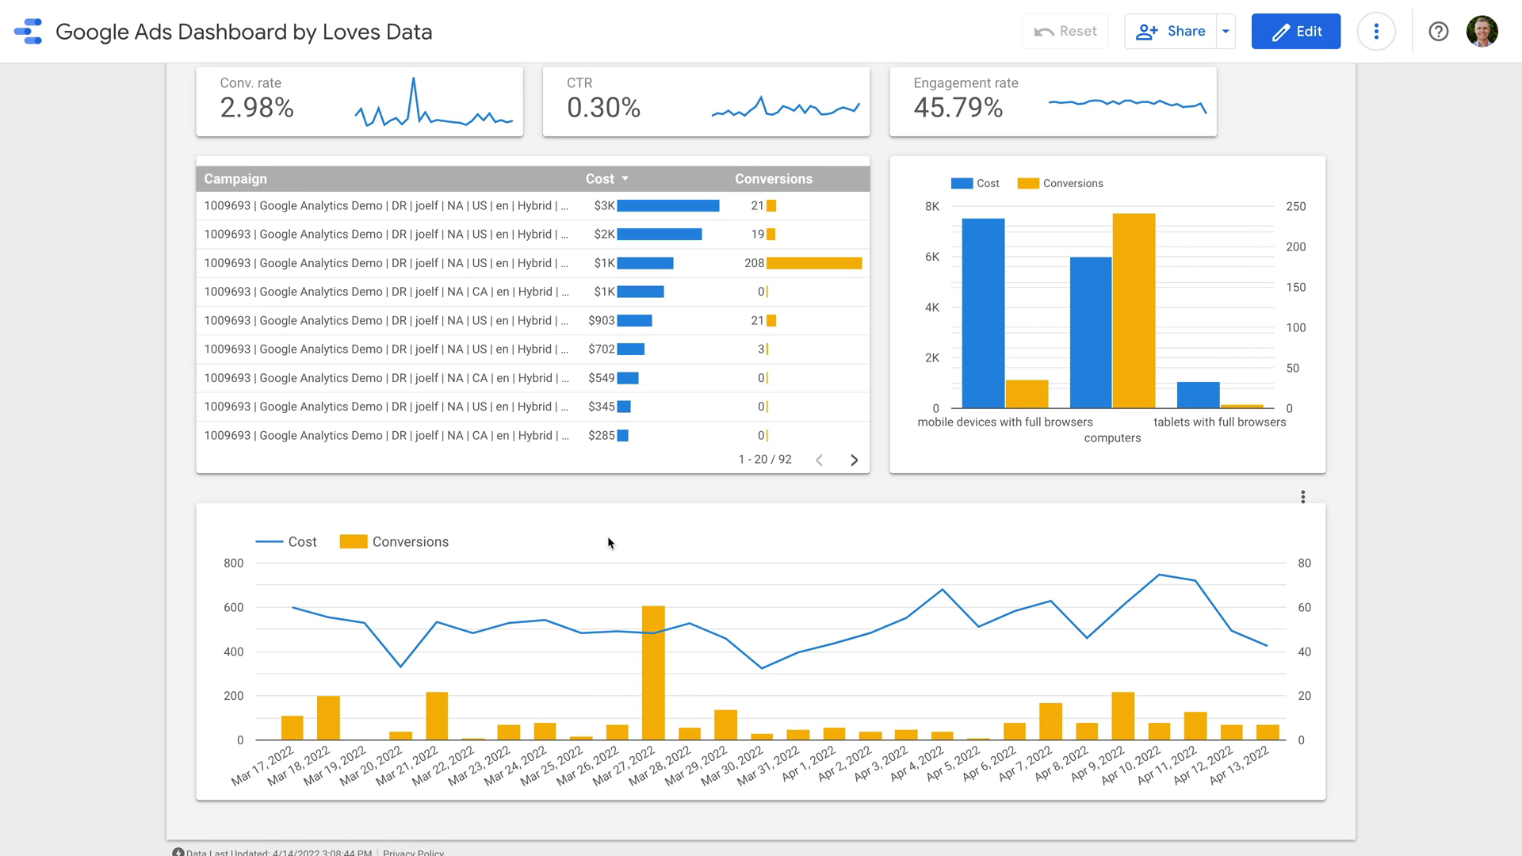
scroll(607, 542, "up", 2)
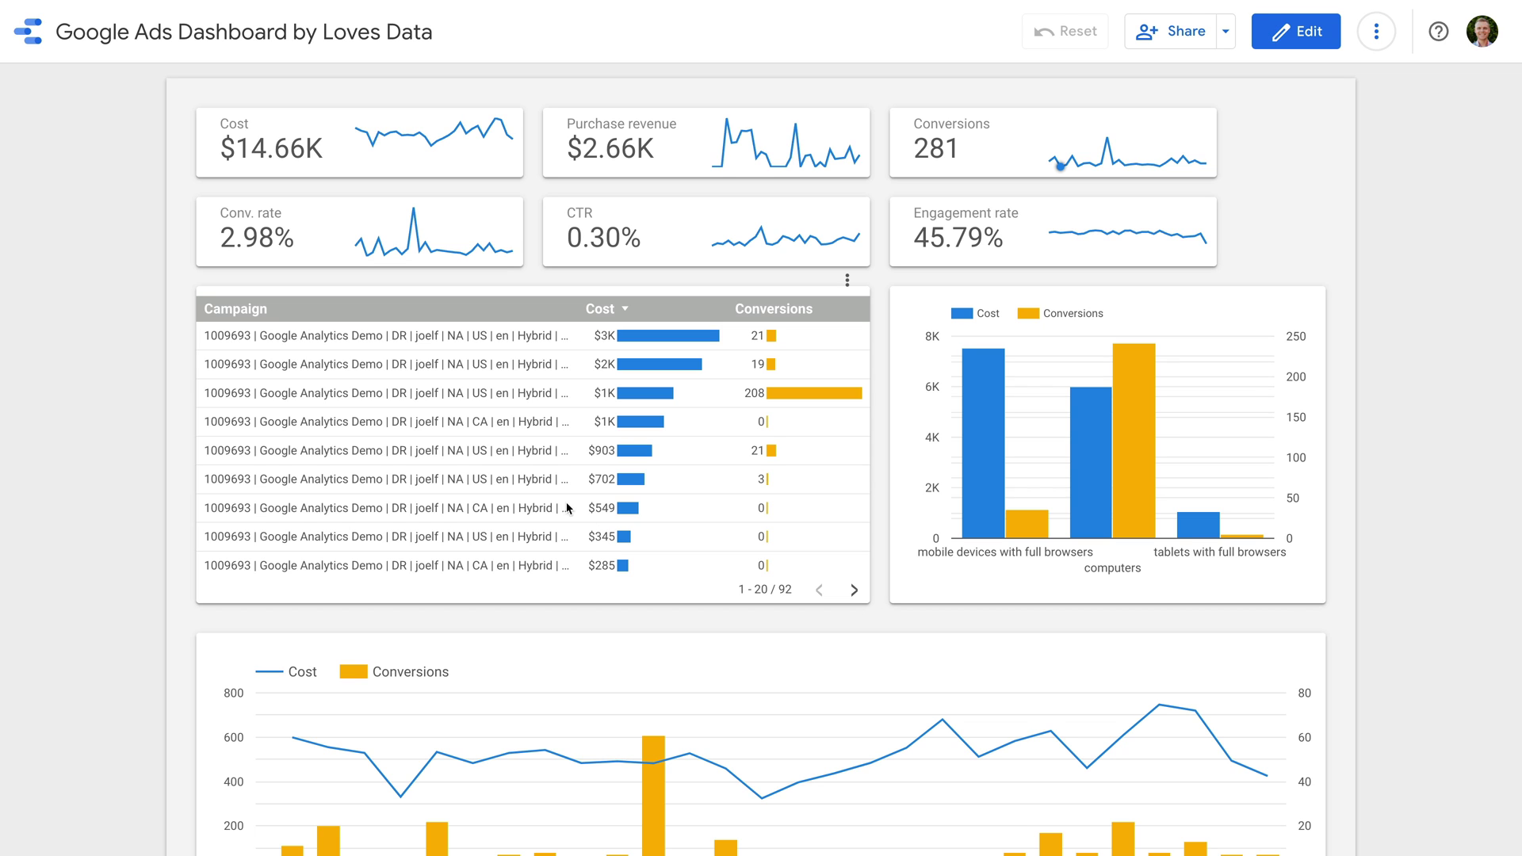
- Leave the finished dashboard and create a new blank report from the Data Studio home page
left_click(29, 40)
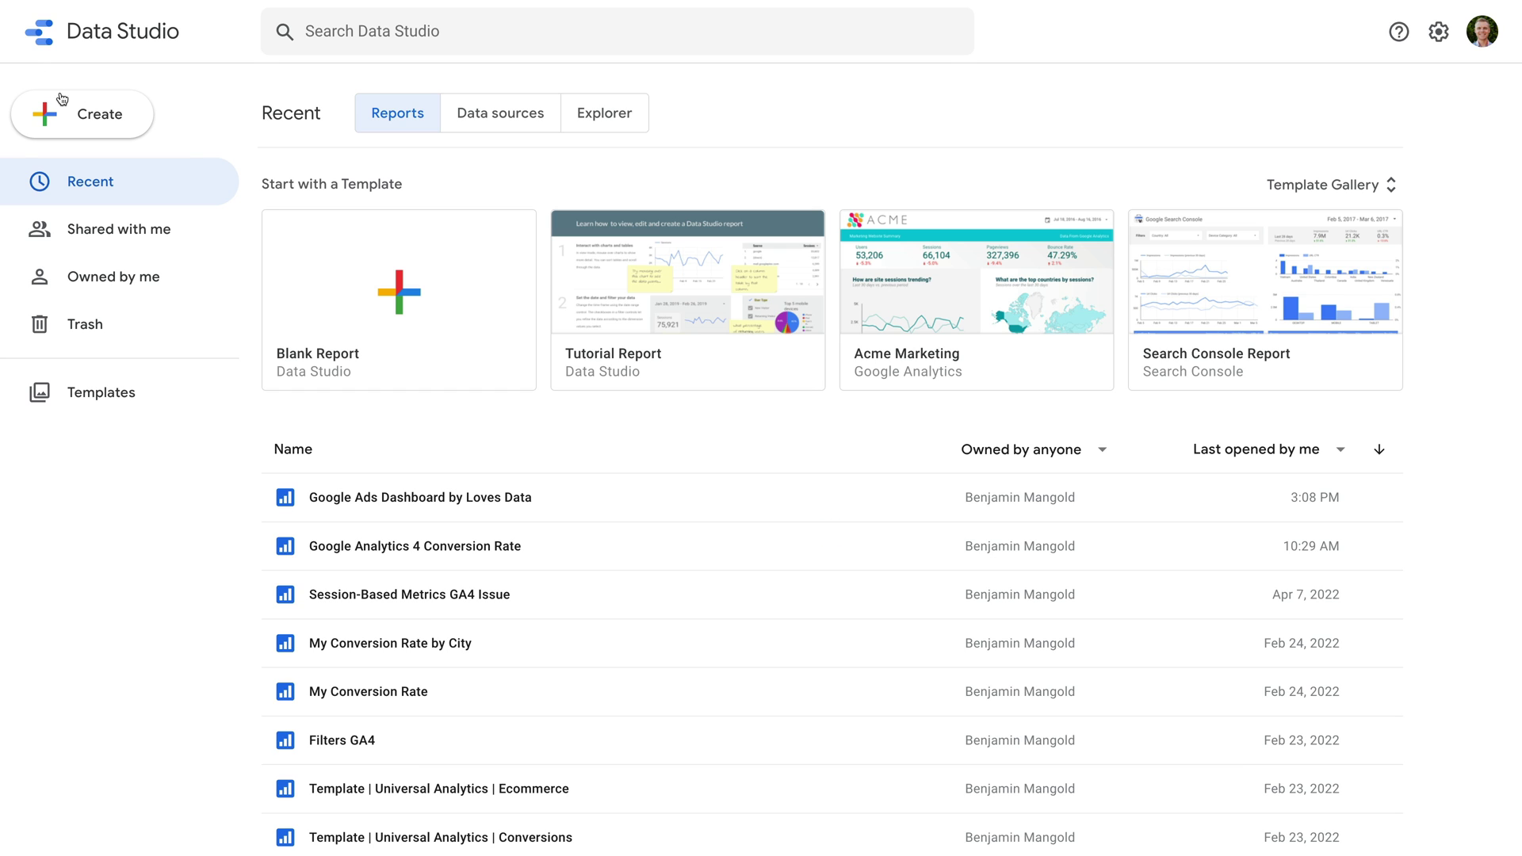
left_click(111, 118)
left_click(162, 169)
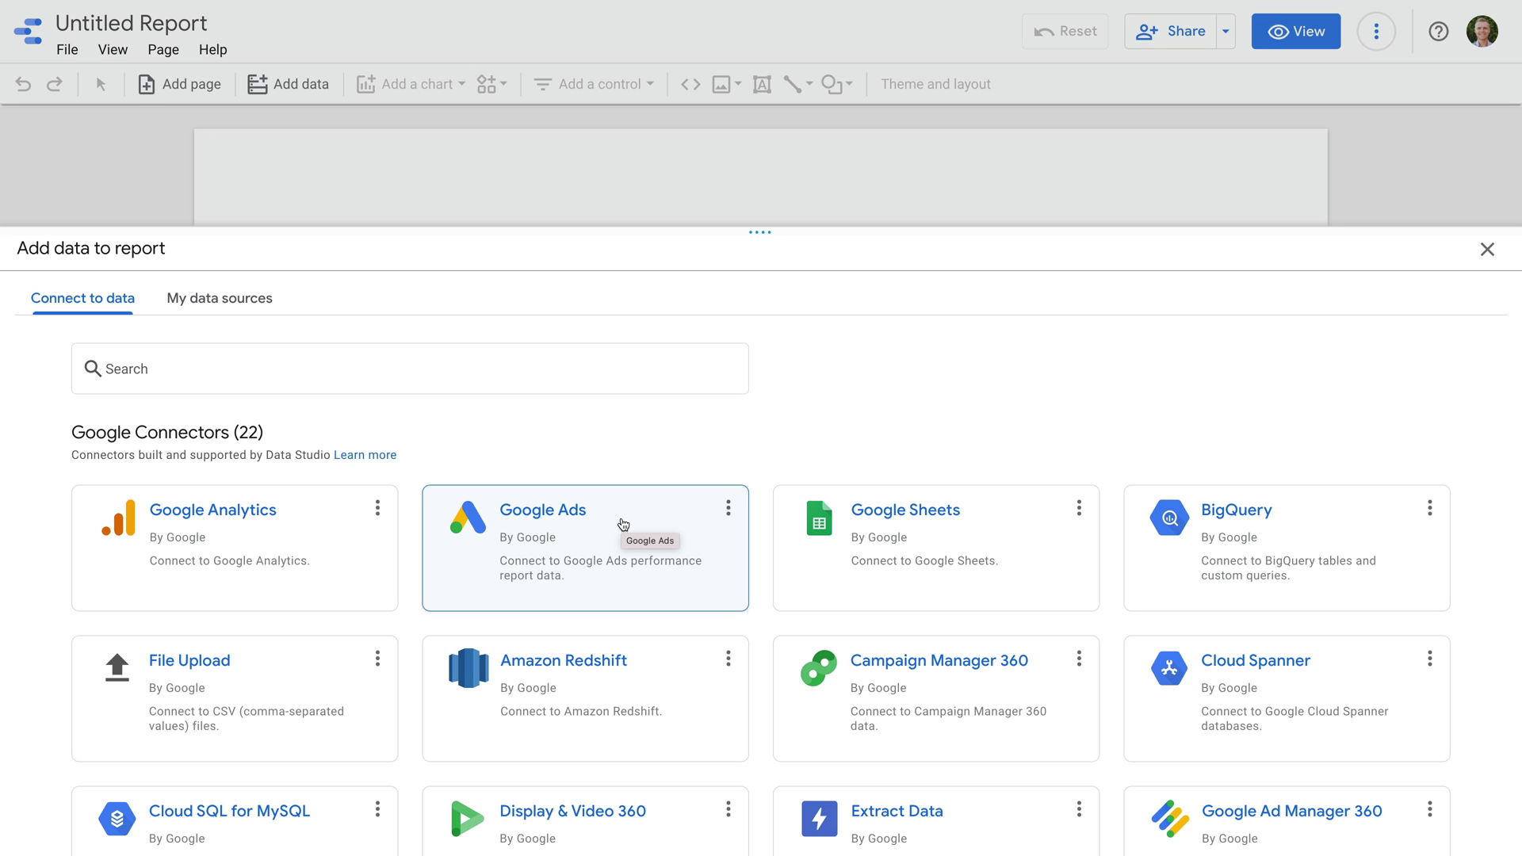
- Add the existing data source [Sample] Google Ads to the new report
left_click(233, 306)
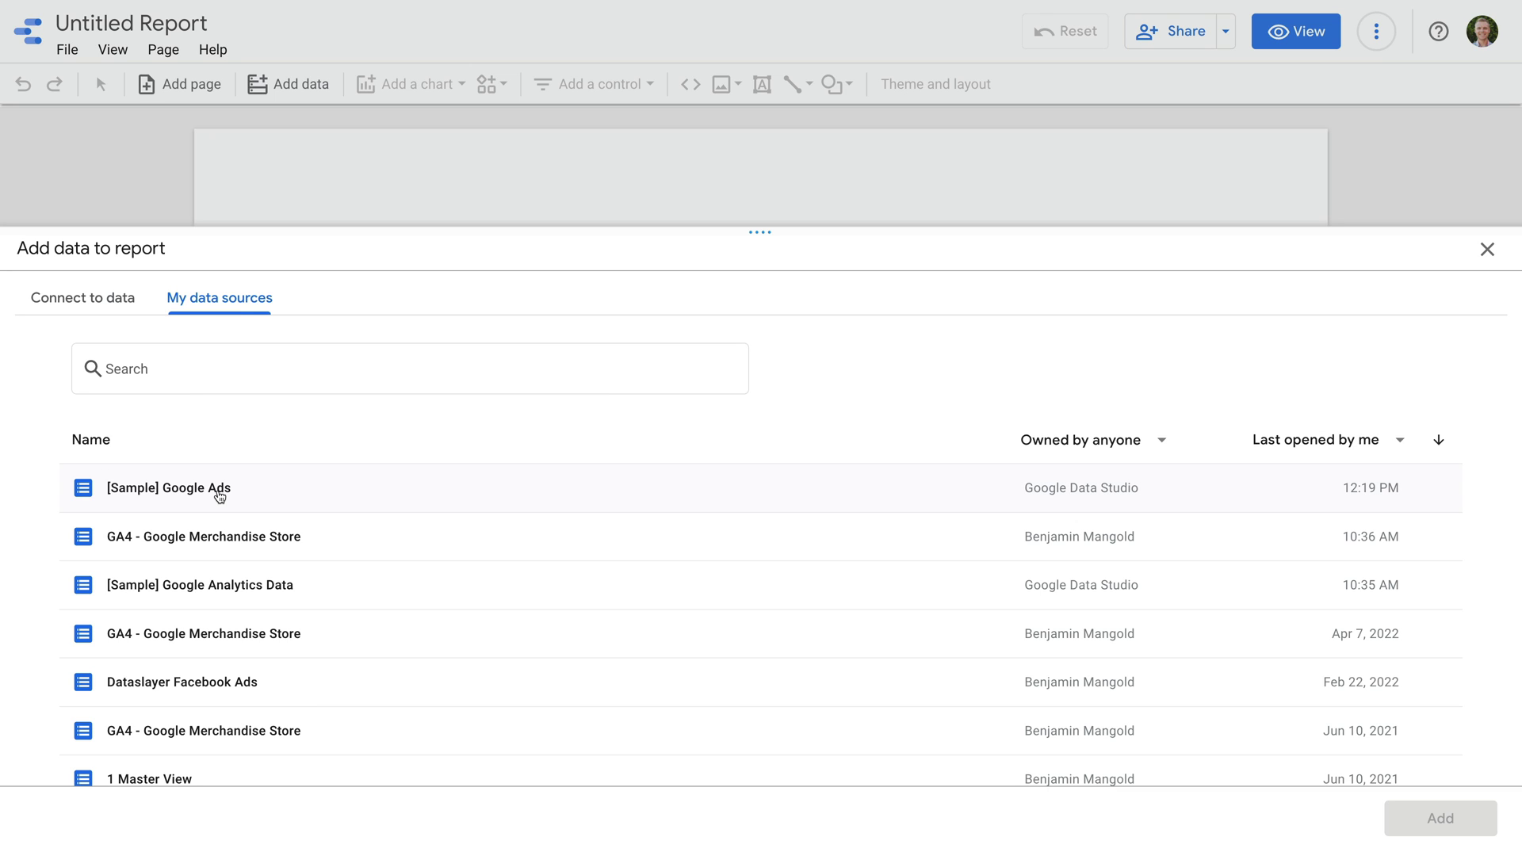
left_click(219, 495)
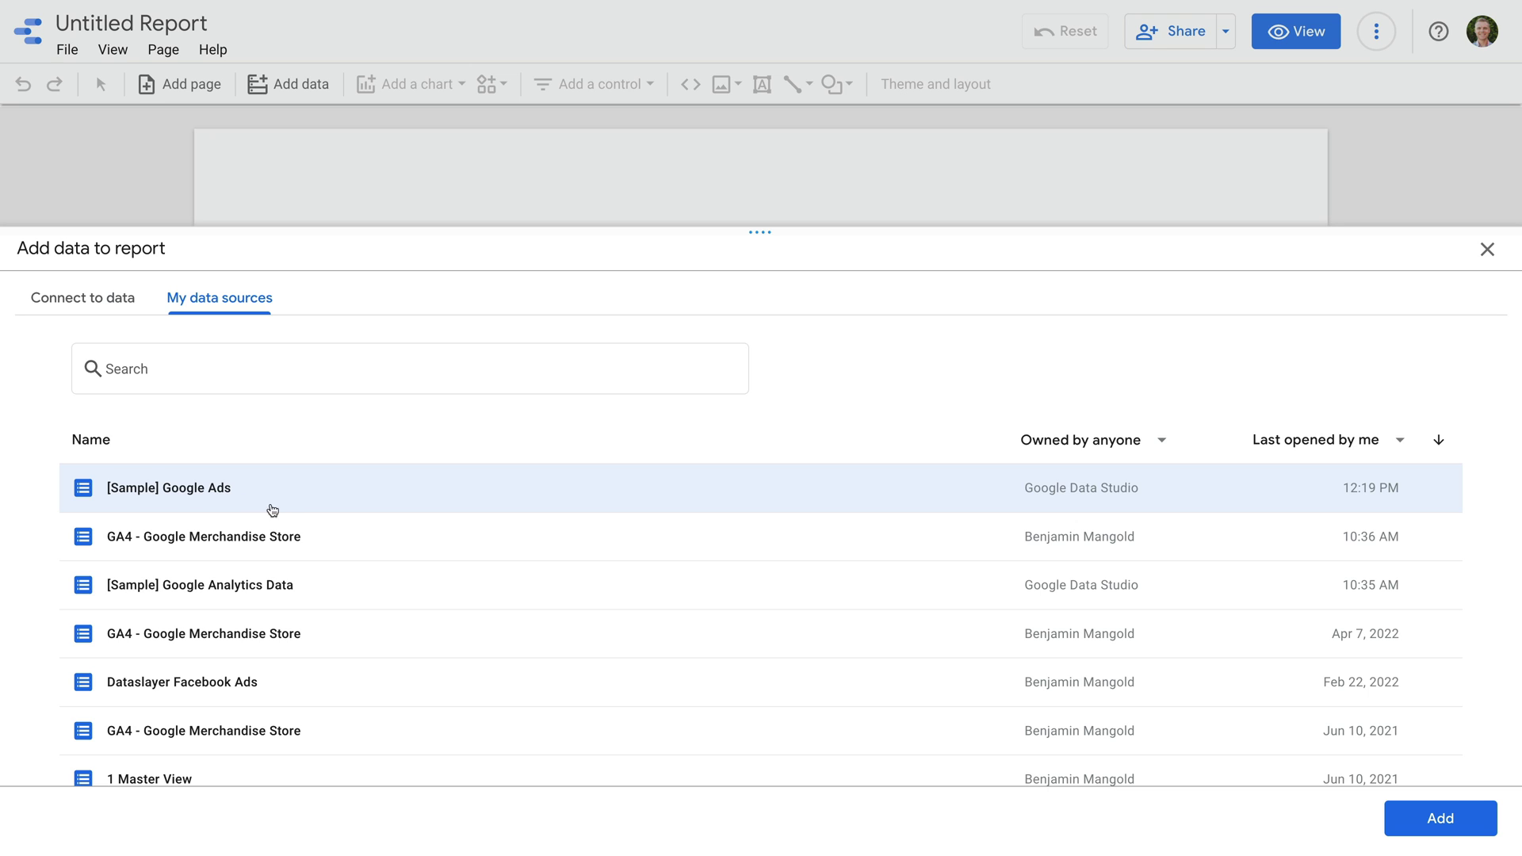
left_click(286, 373)
left_click(1439, 823)
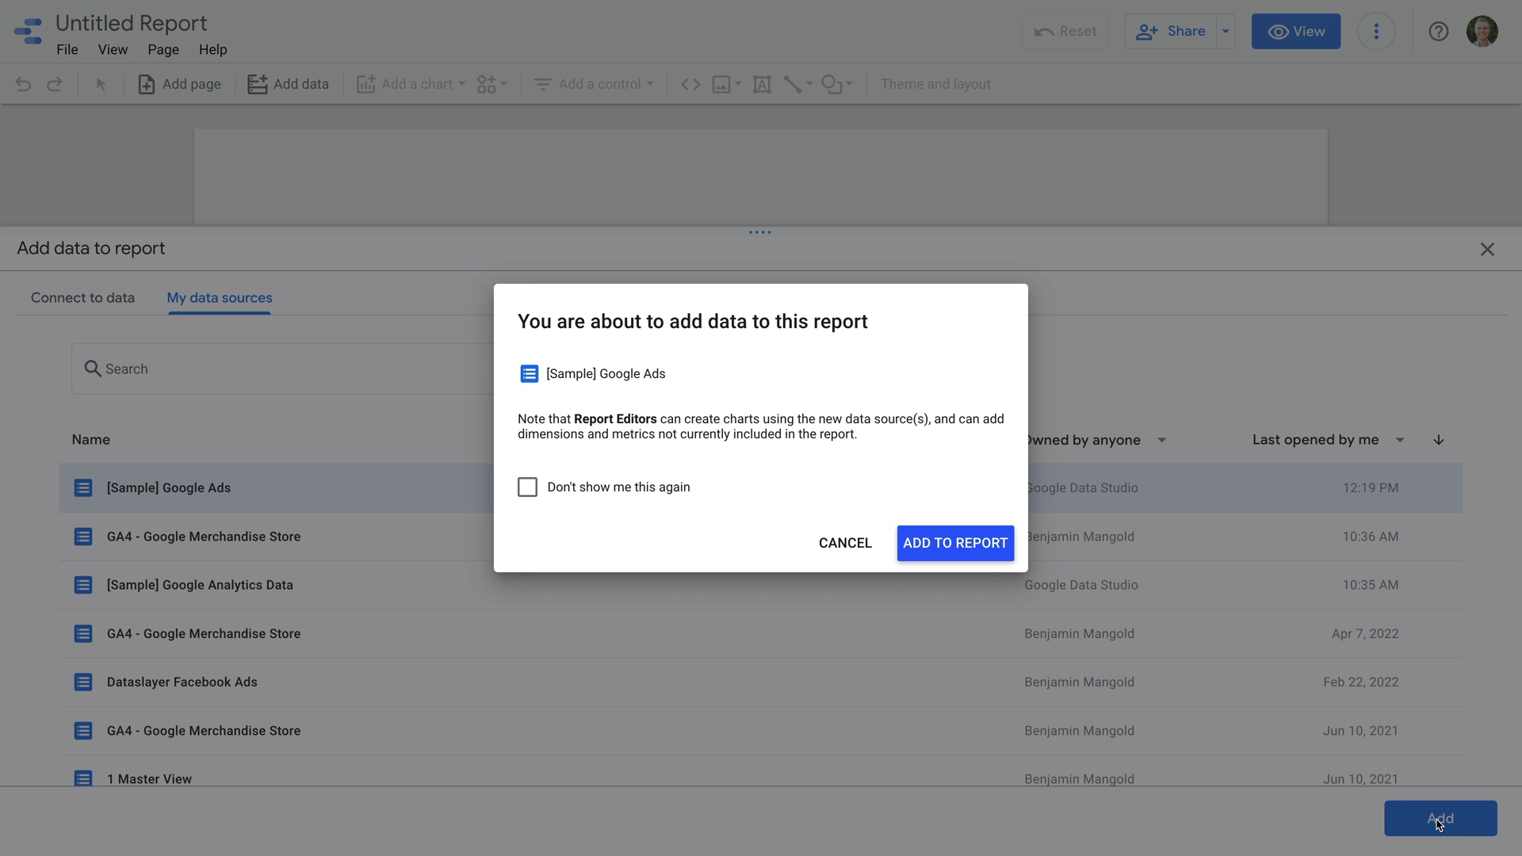
left_click(963, 554)
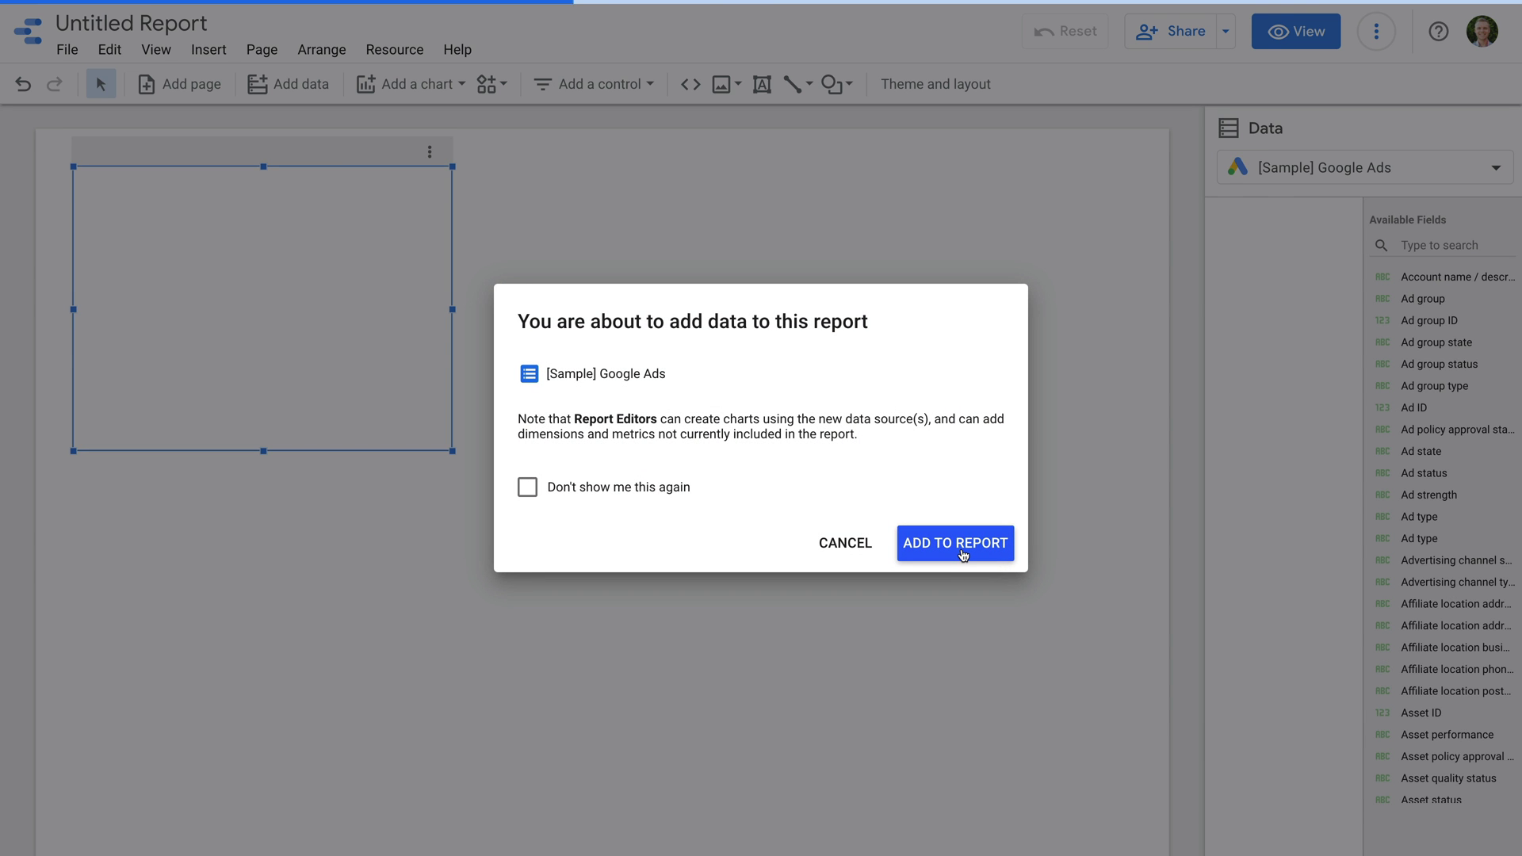
left_click(956, 543)
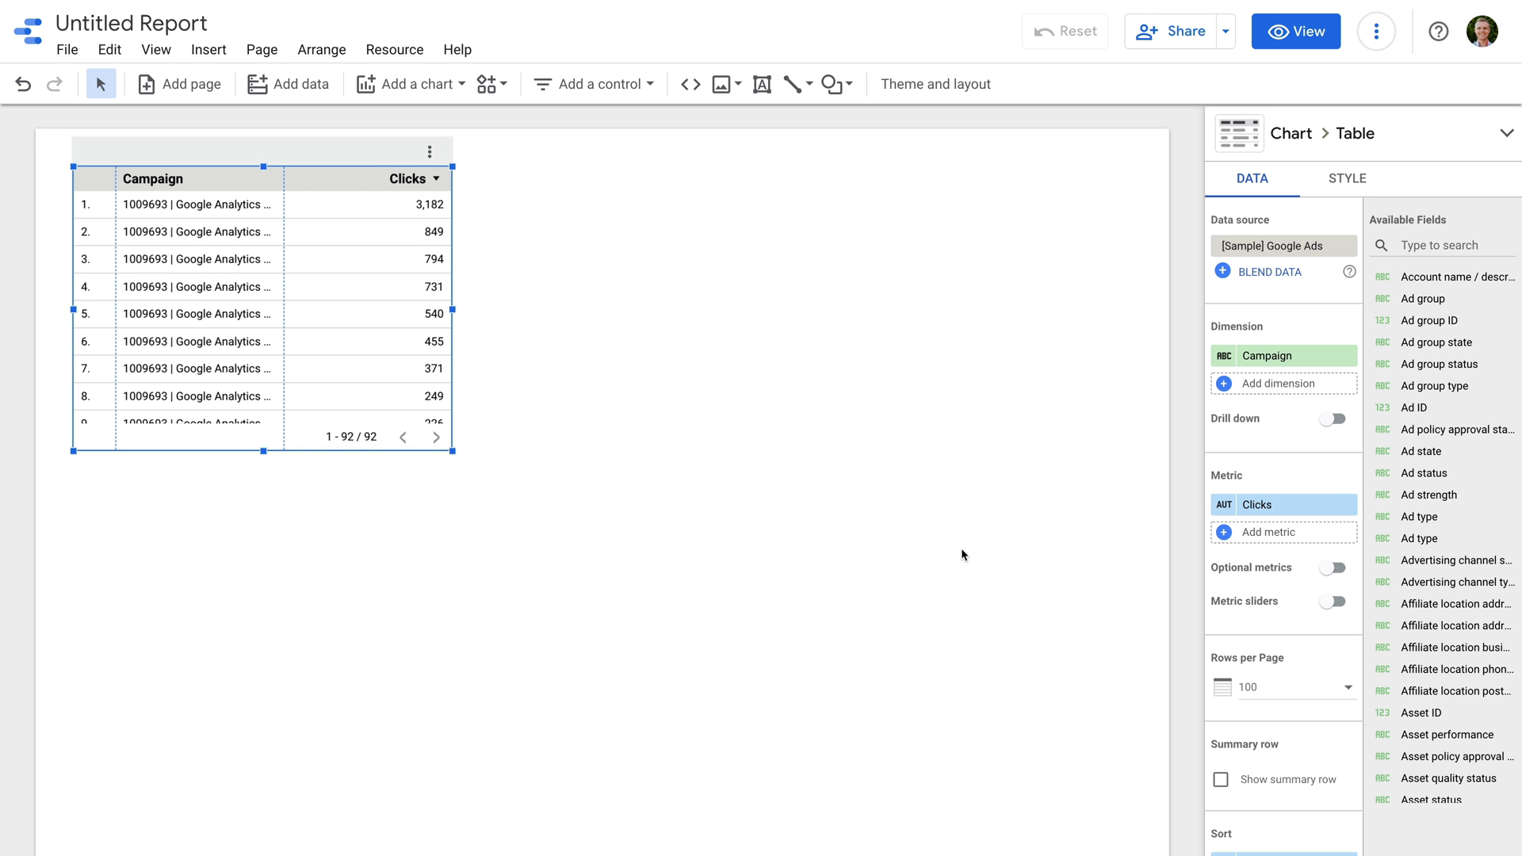
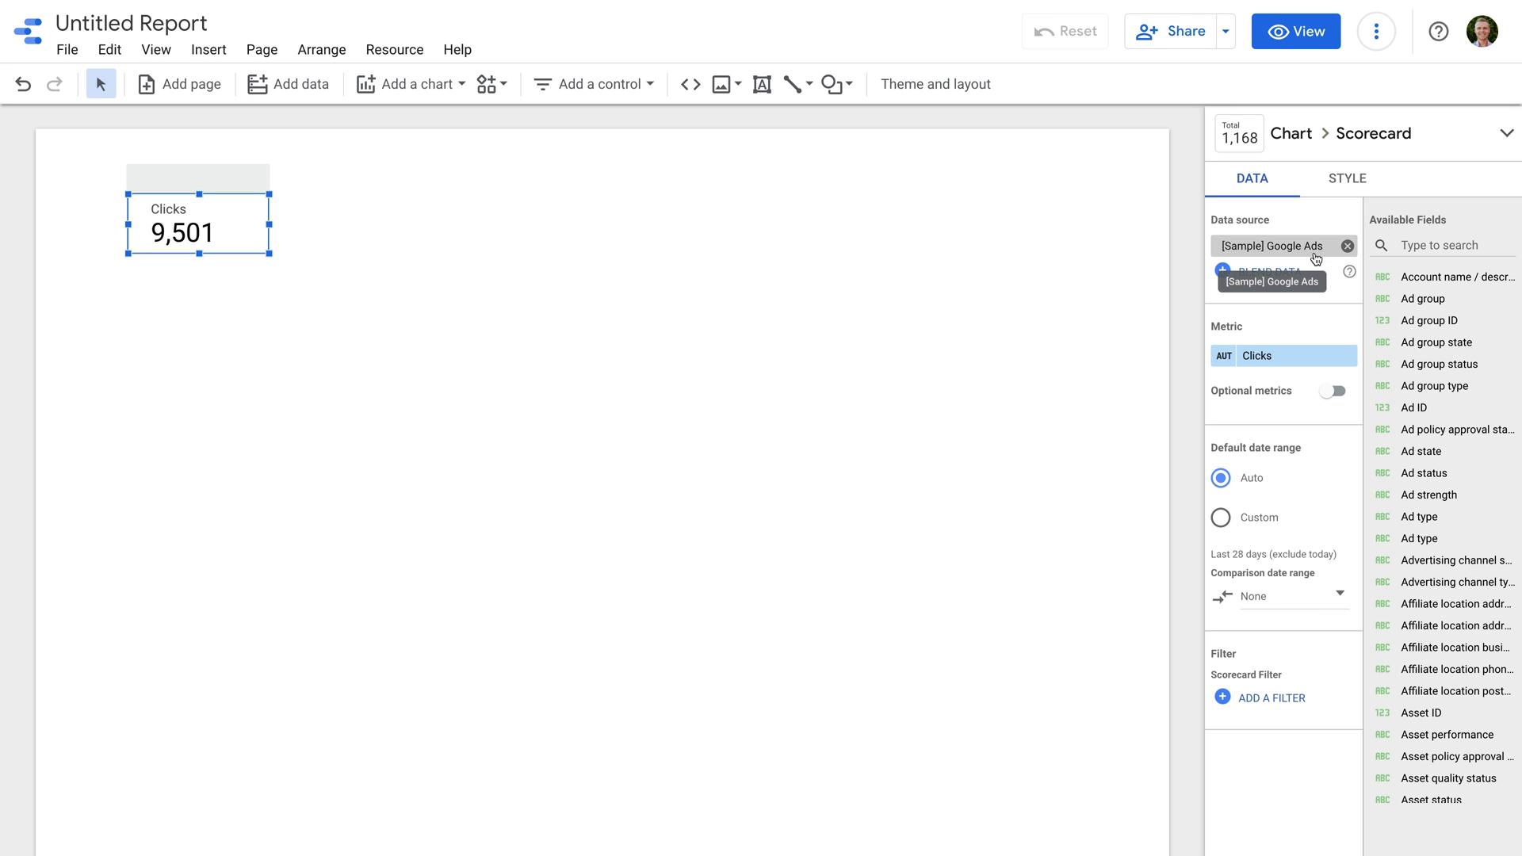
- Change the scorecard's metric to Cost
left_click(1285, 360)
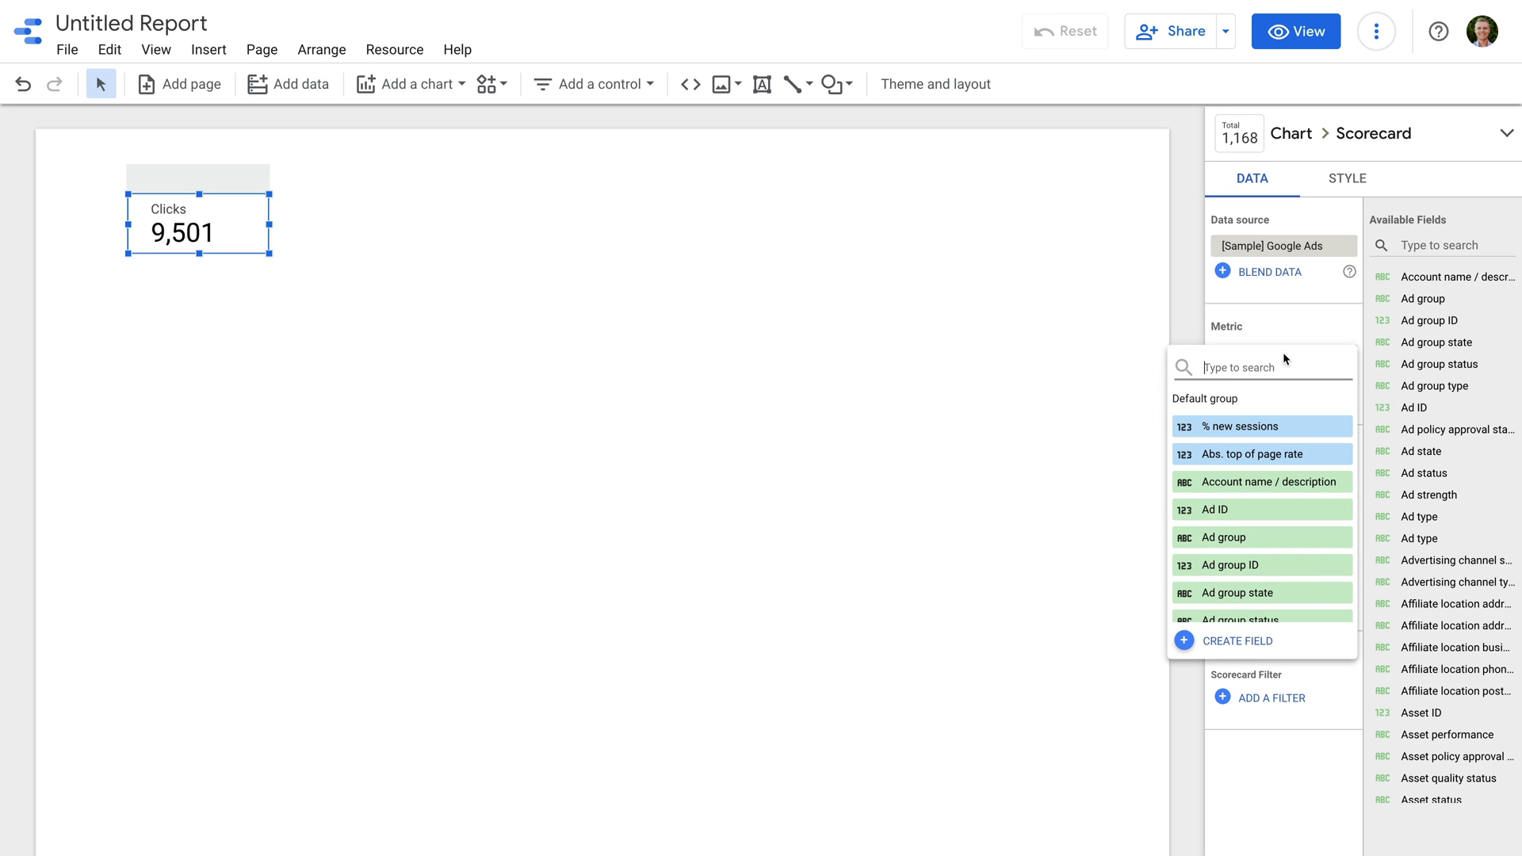
type("cost")
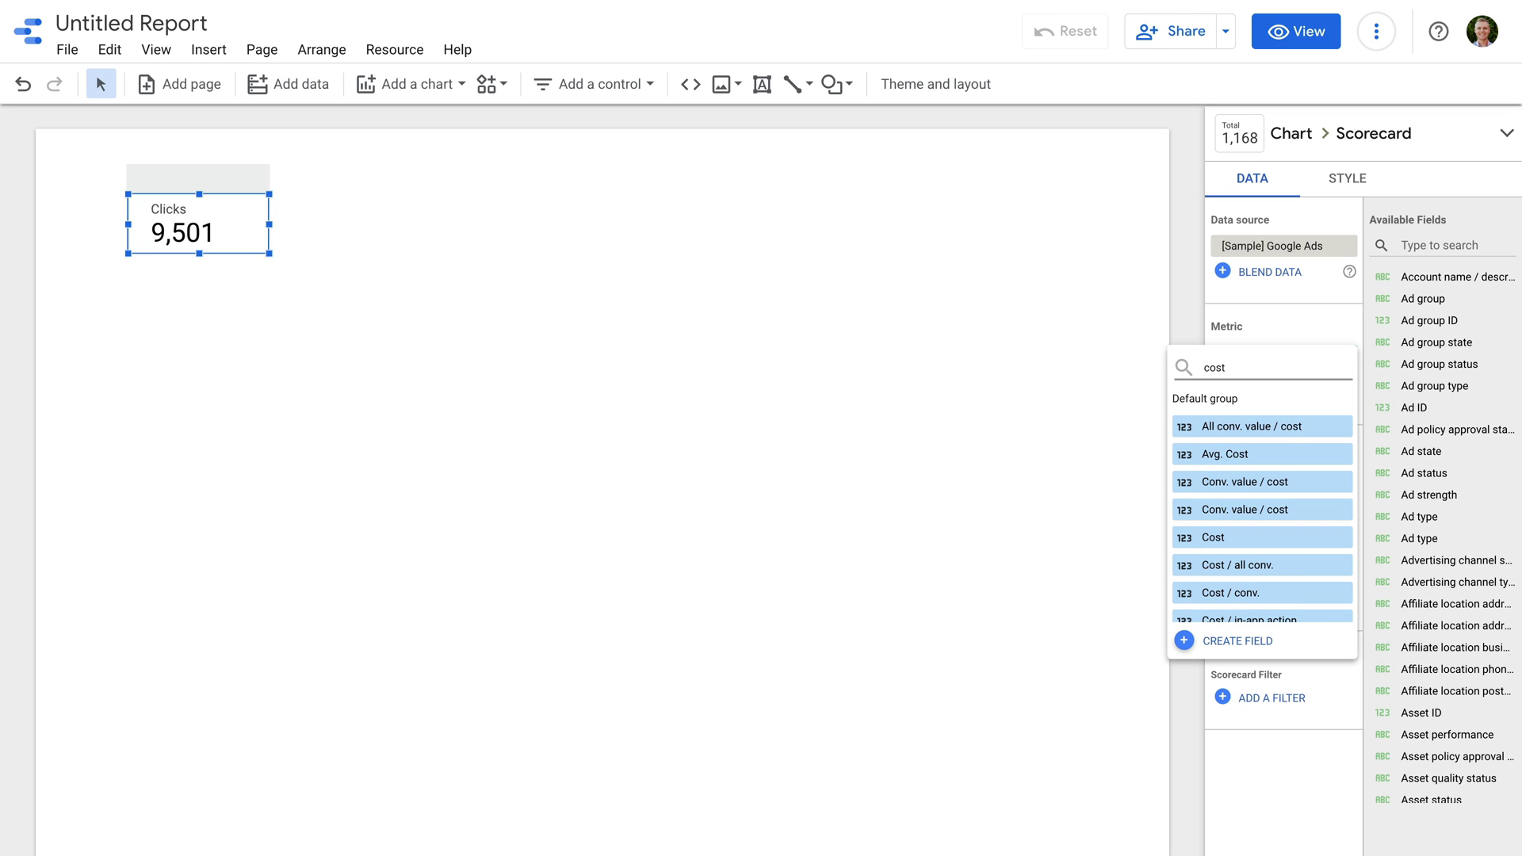
left_click(1235, 538)
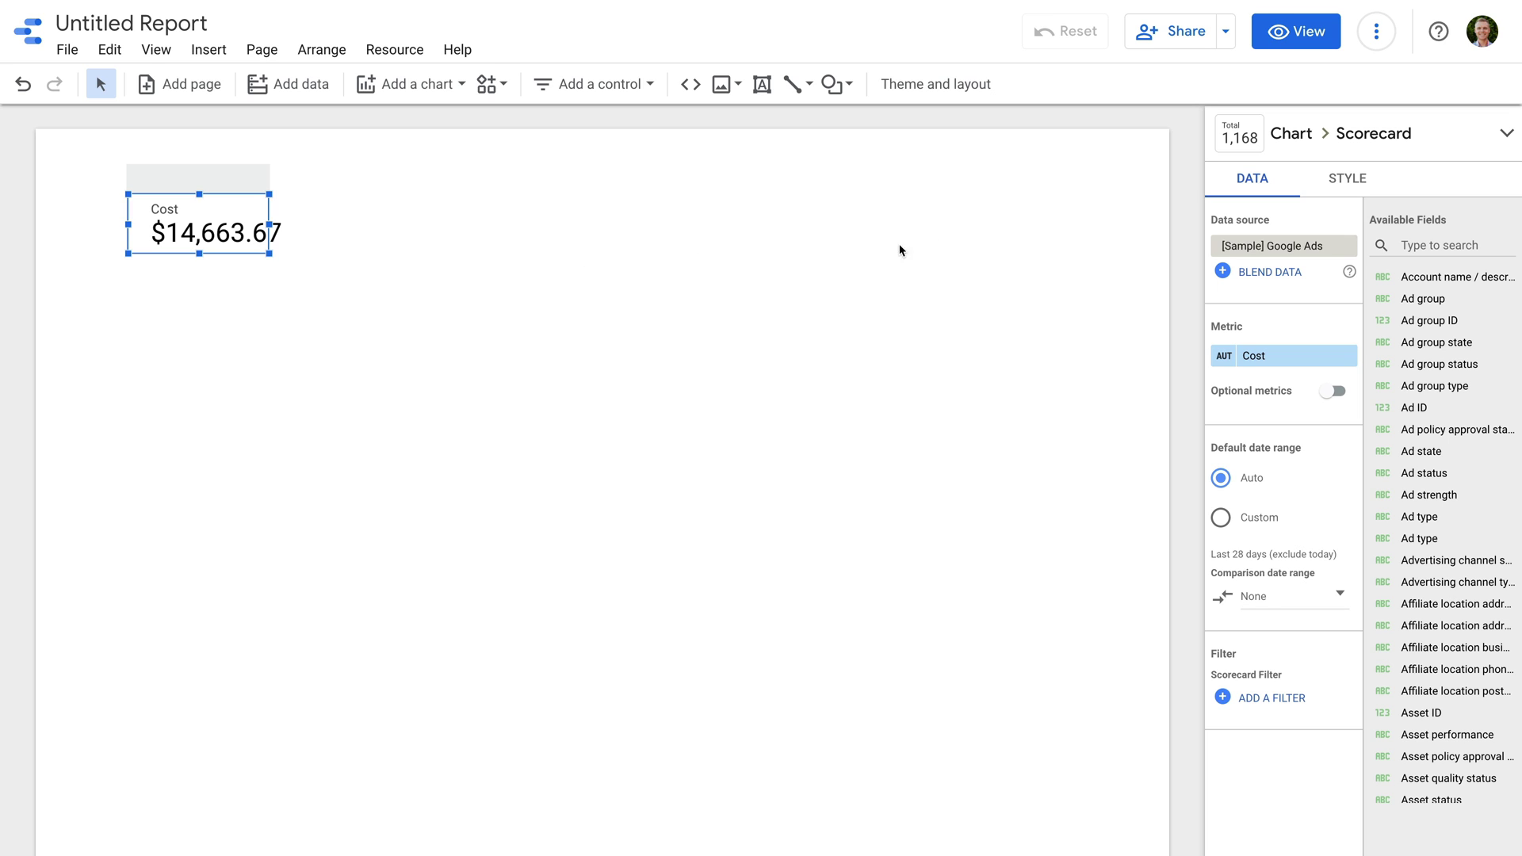
- Style the Cost scorecard with compact numbers and a decimal precision of 2
left_click(1345, 181)
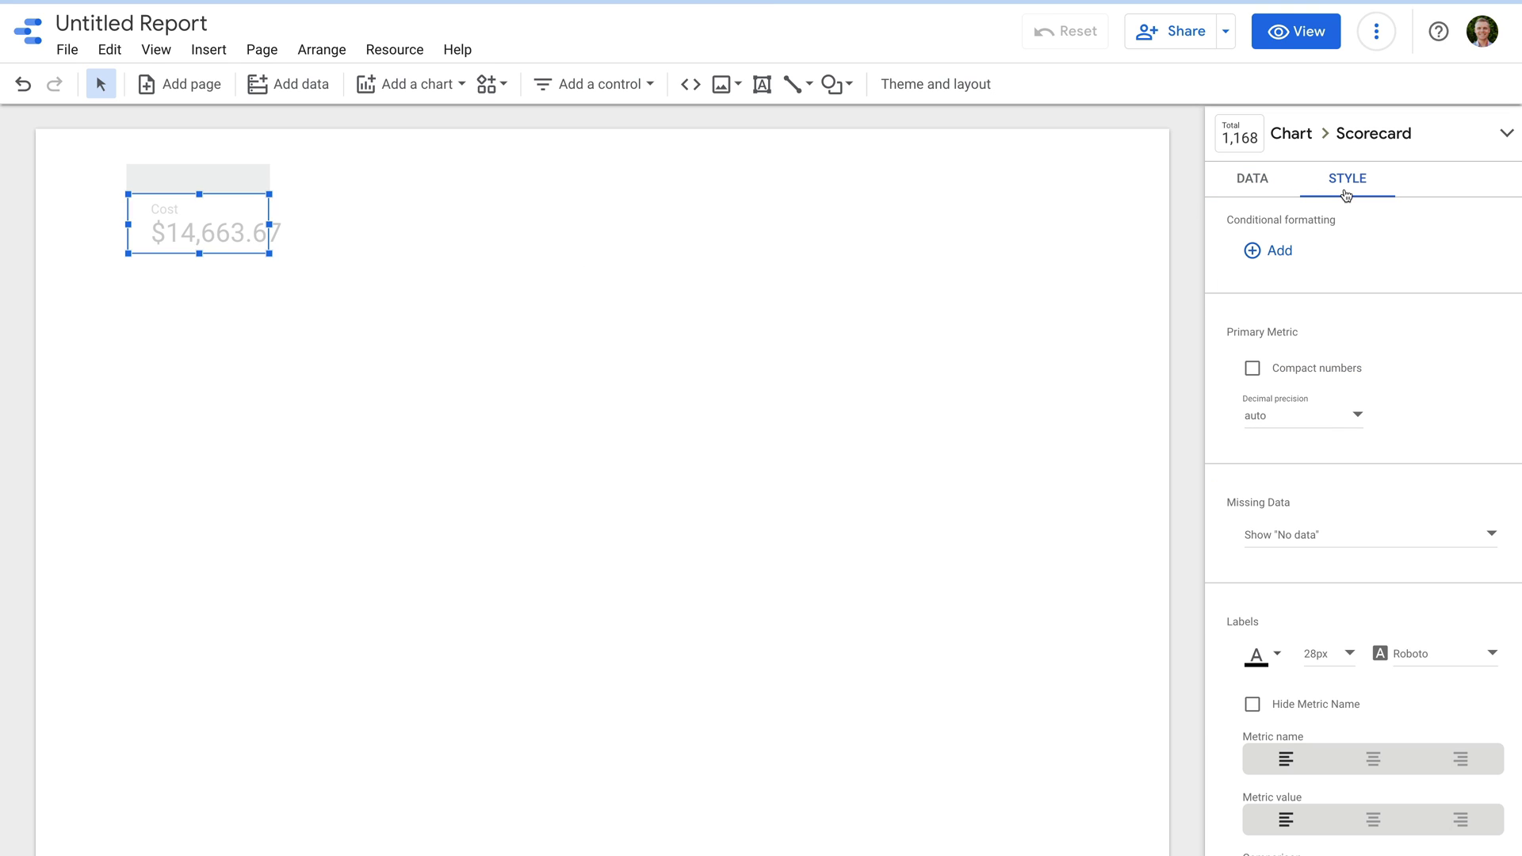
left_click(1253, 369)
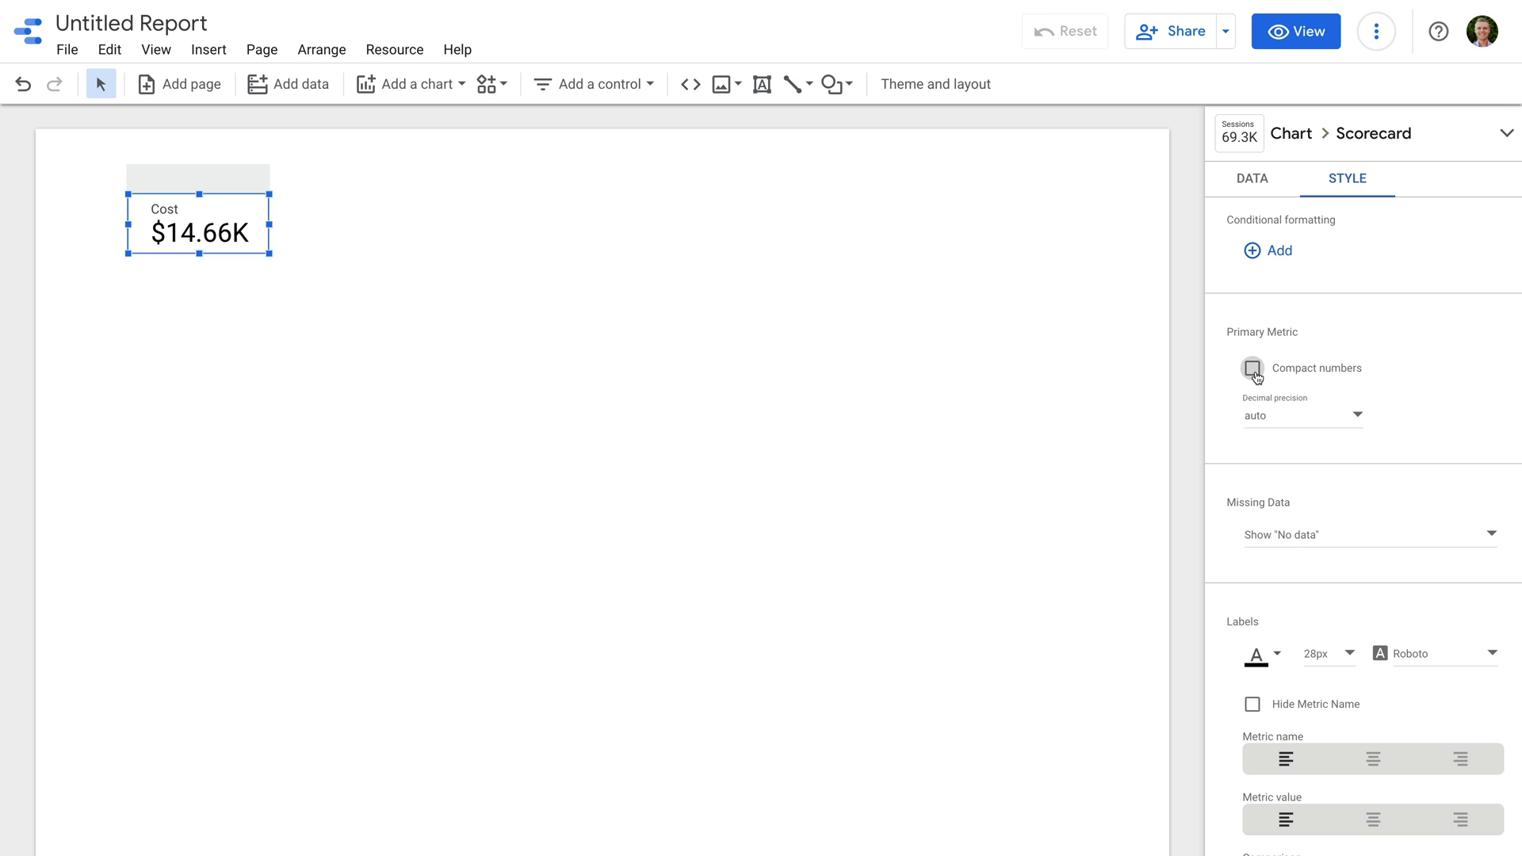
left_click(1343, 413)
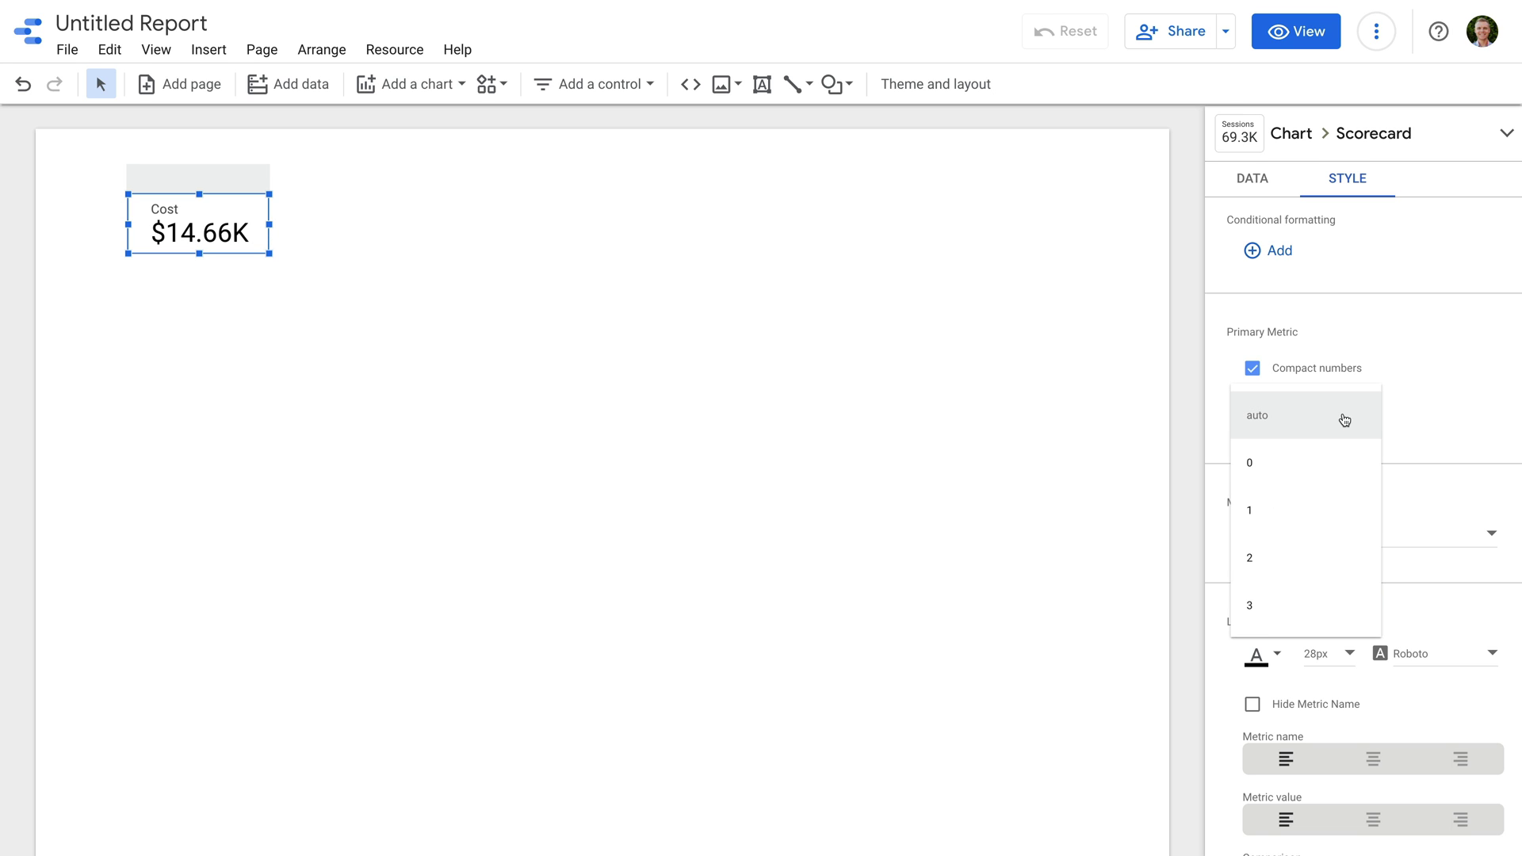
left_click(1308, 551)
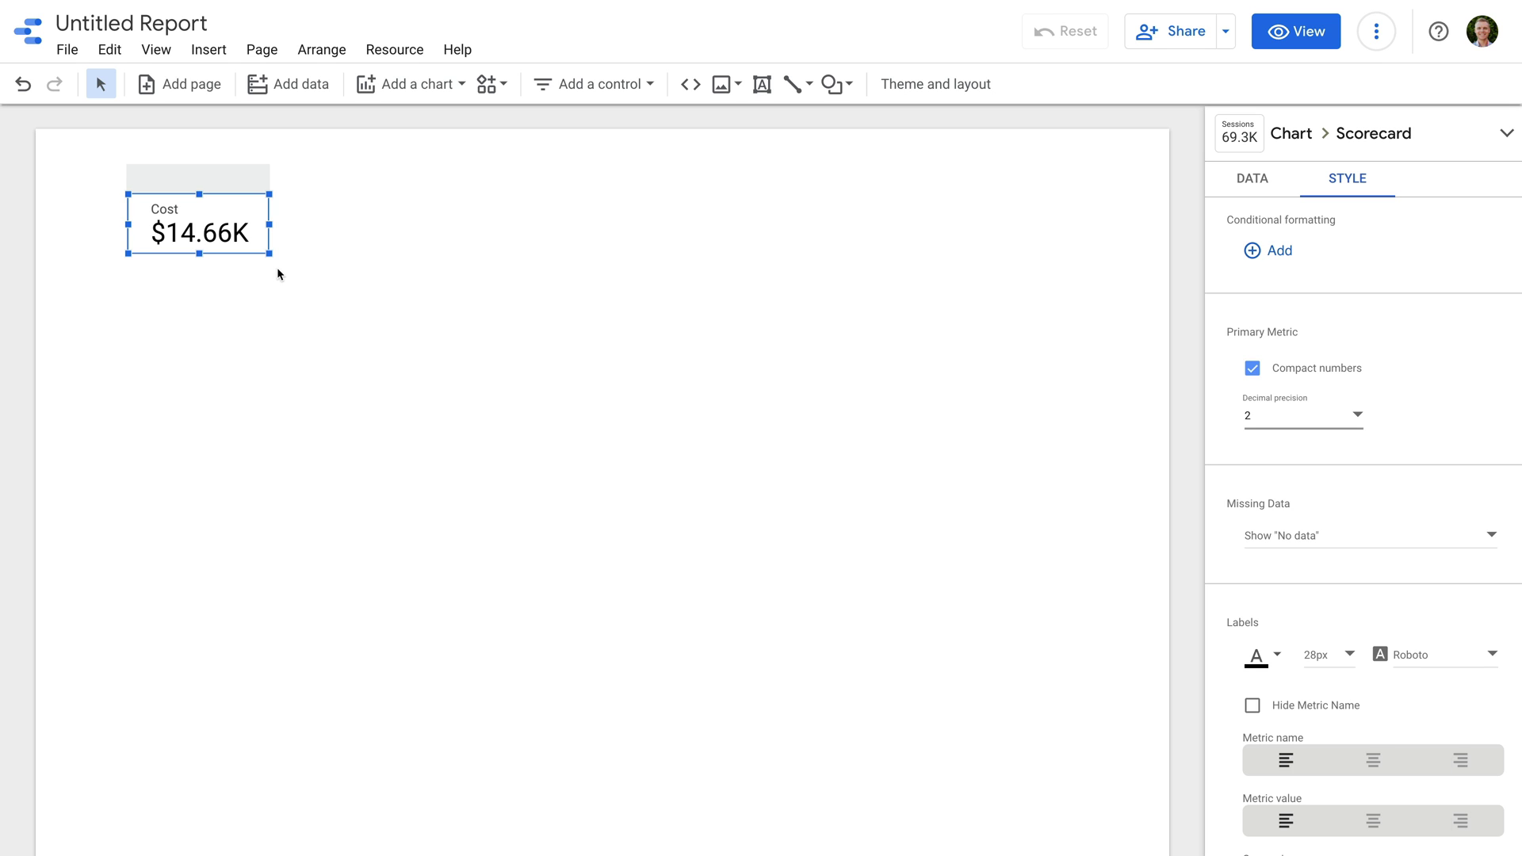
- Add a sparkline time series chart directly beside the Cost scorecard, matching the scorecard's height and width
left_click(431, 84)
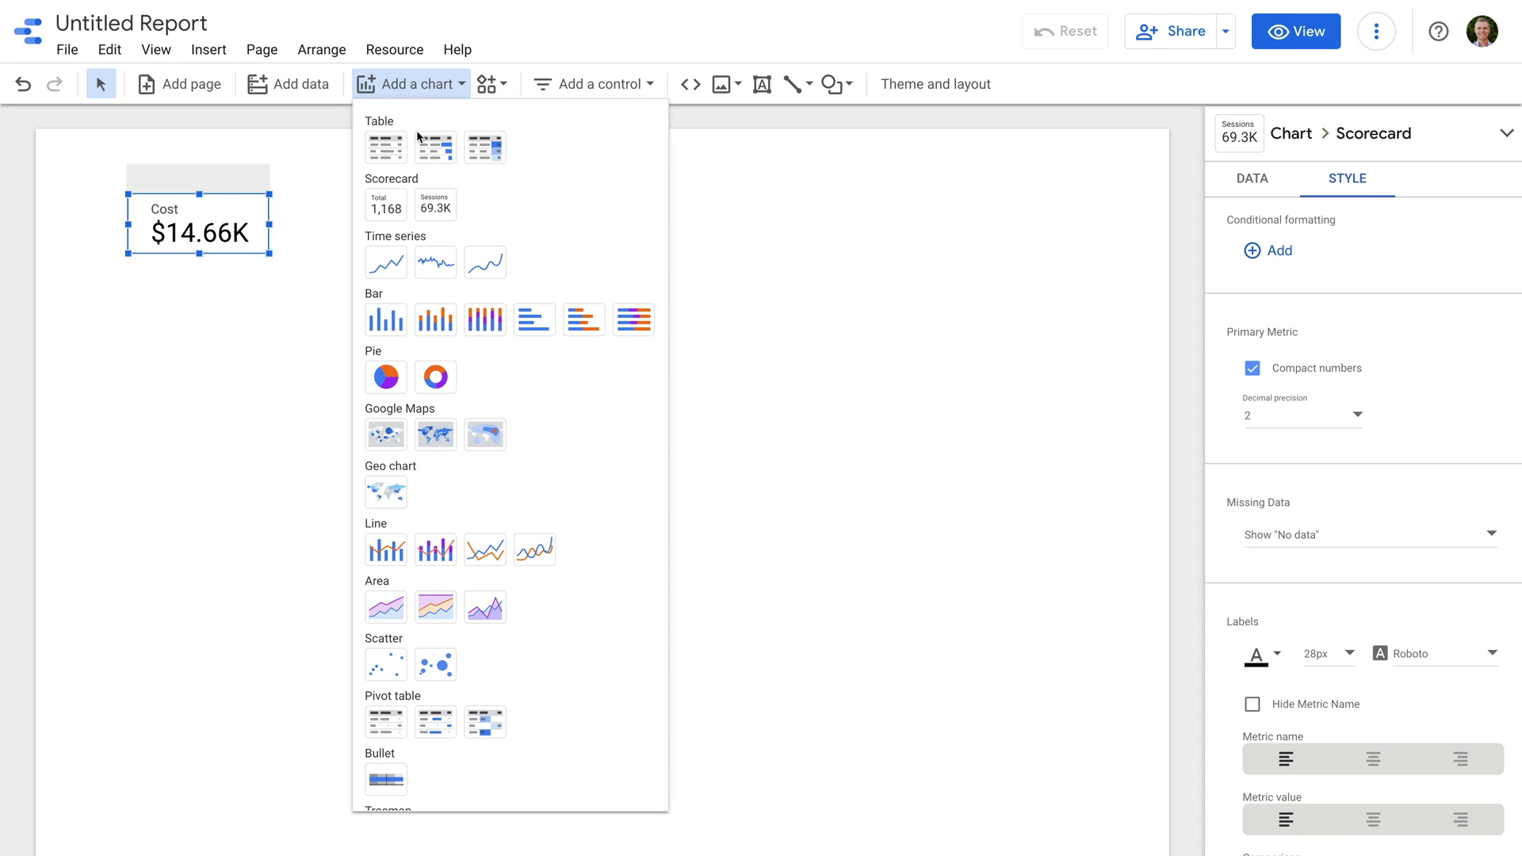
left_click(436, 264)
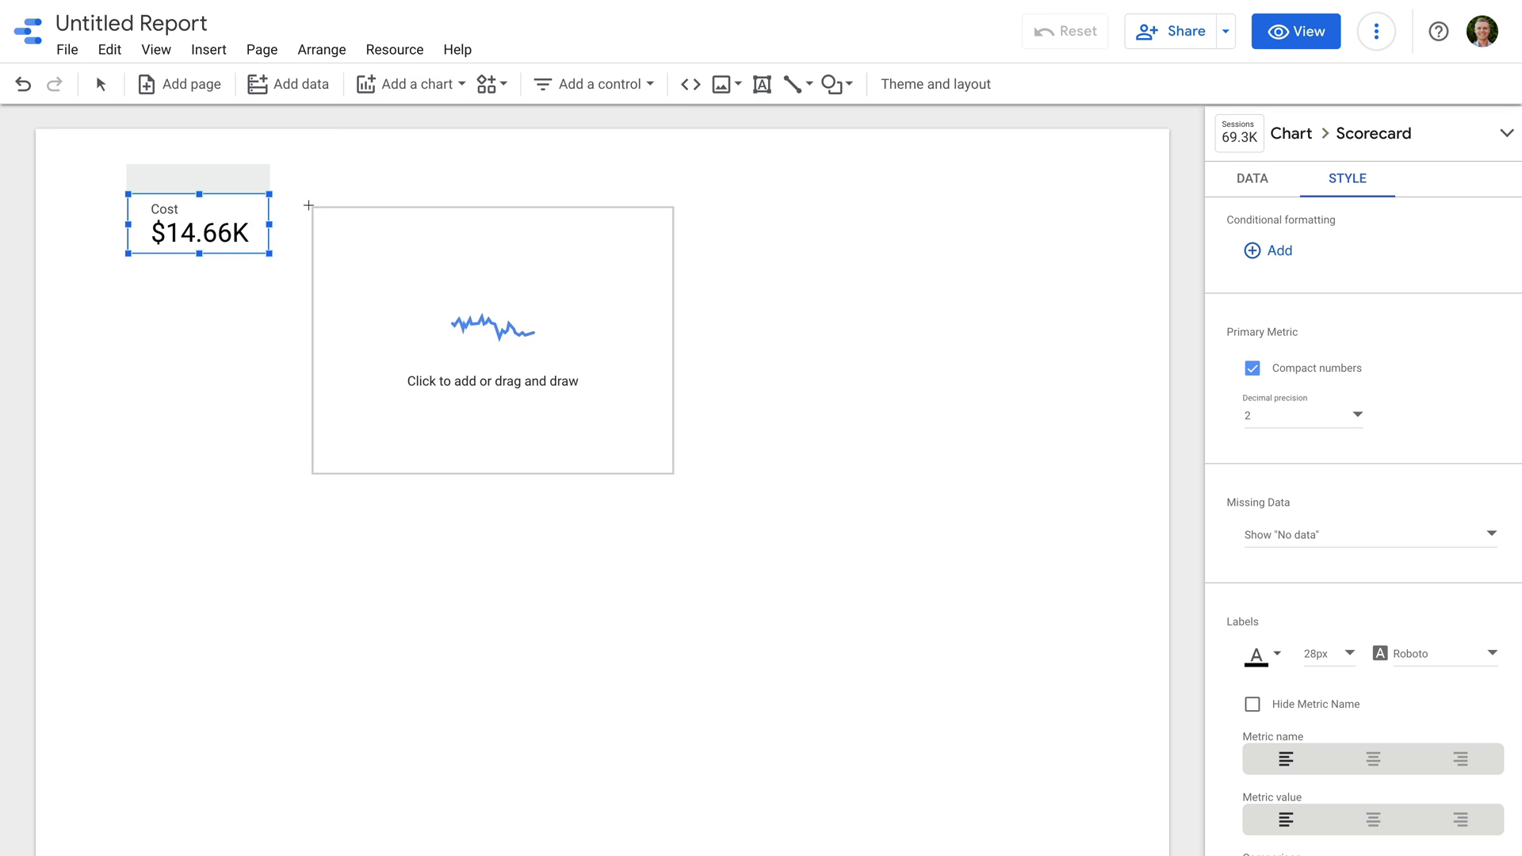
mouse_move(282, 197)
left_mouse_down()
mouse_move(660, 478)
mouse_move(428, 301)
mouse_move(357, 272)
mouse_move(427, 256)
left_mouse_up()
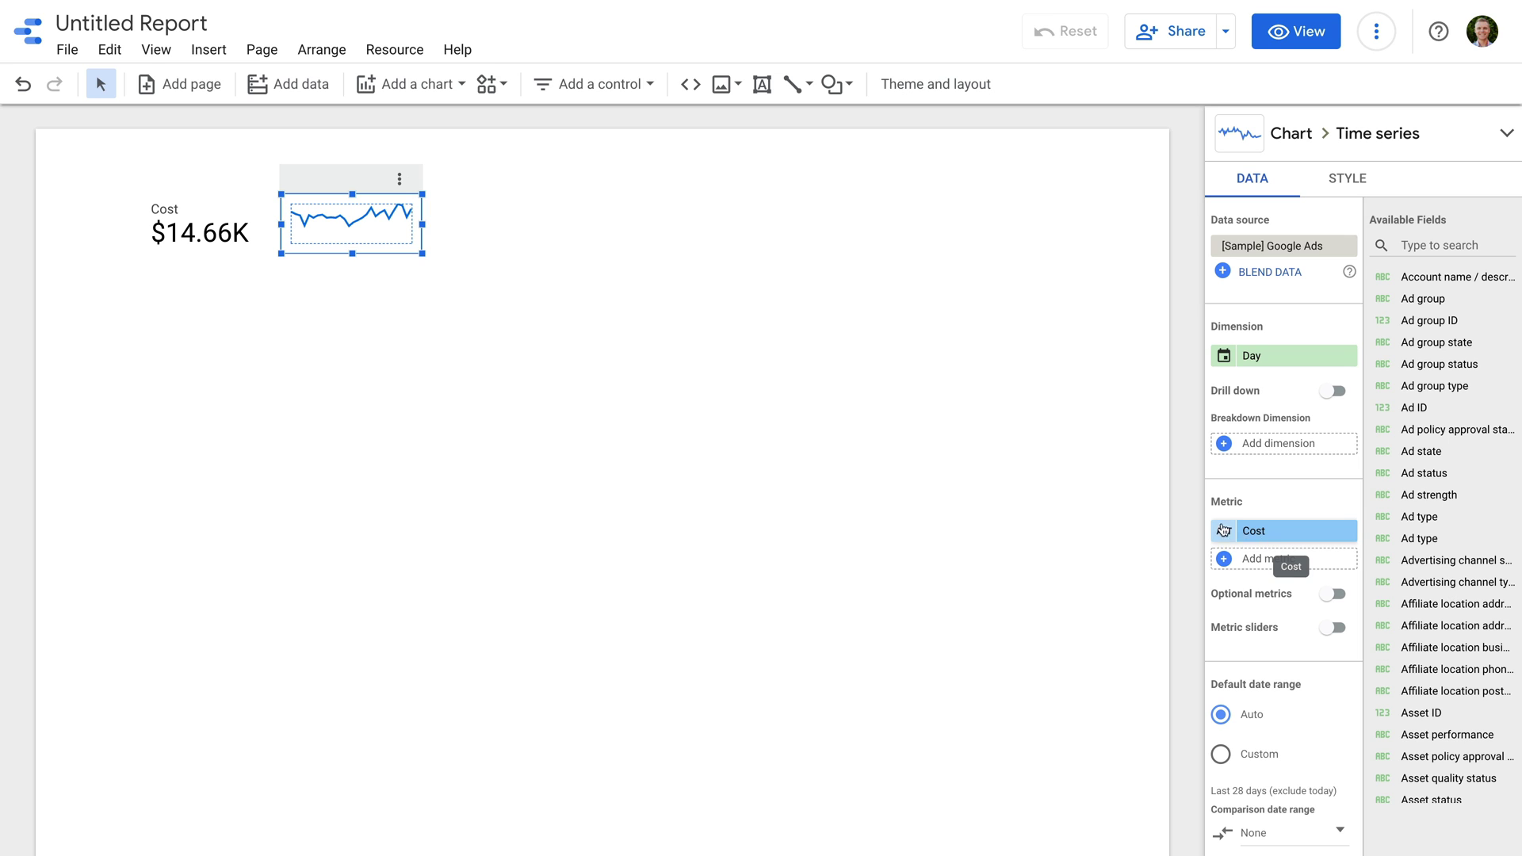
- Draw a rectangle over the Cost scorecard and its sparkline and send it to the back
left_click(832, 84)
left_click(873, 127)
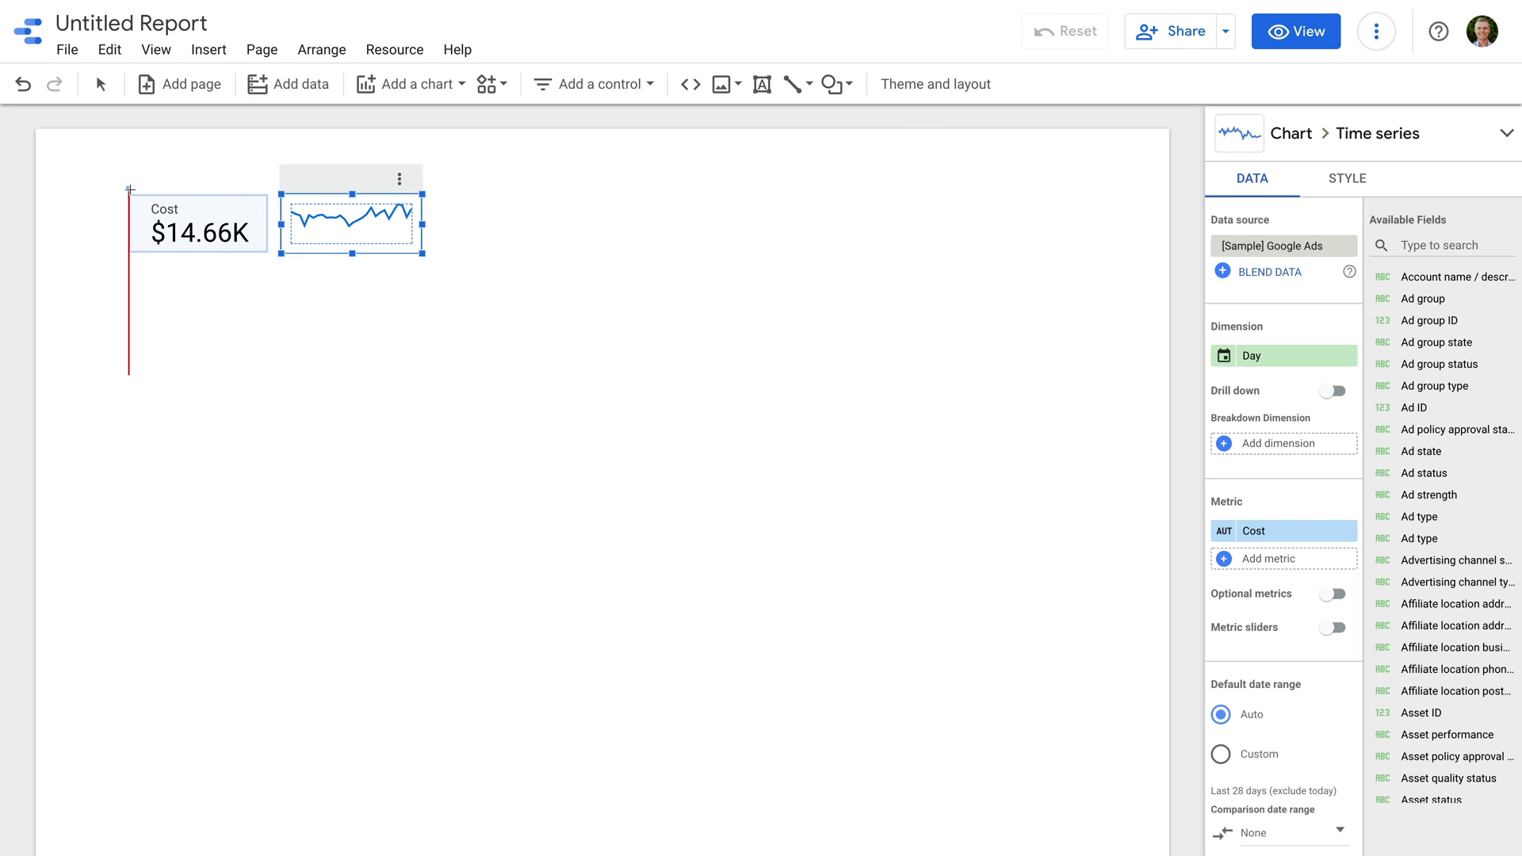
left_click_drag(125, 187, 432, 269)
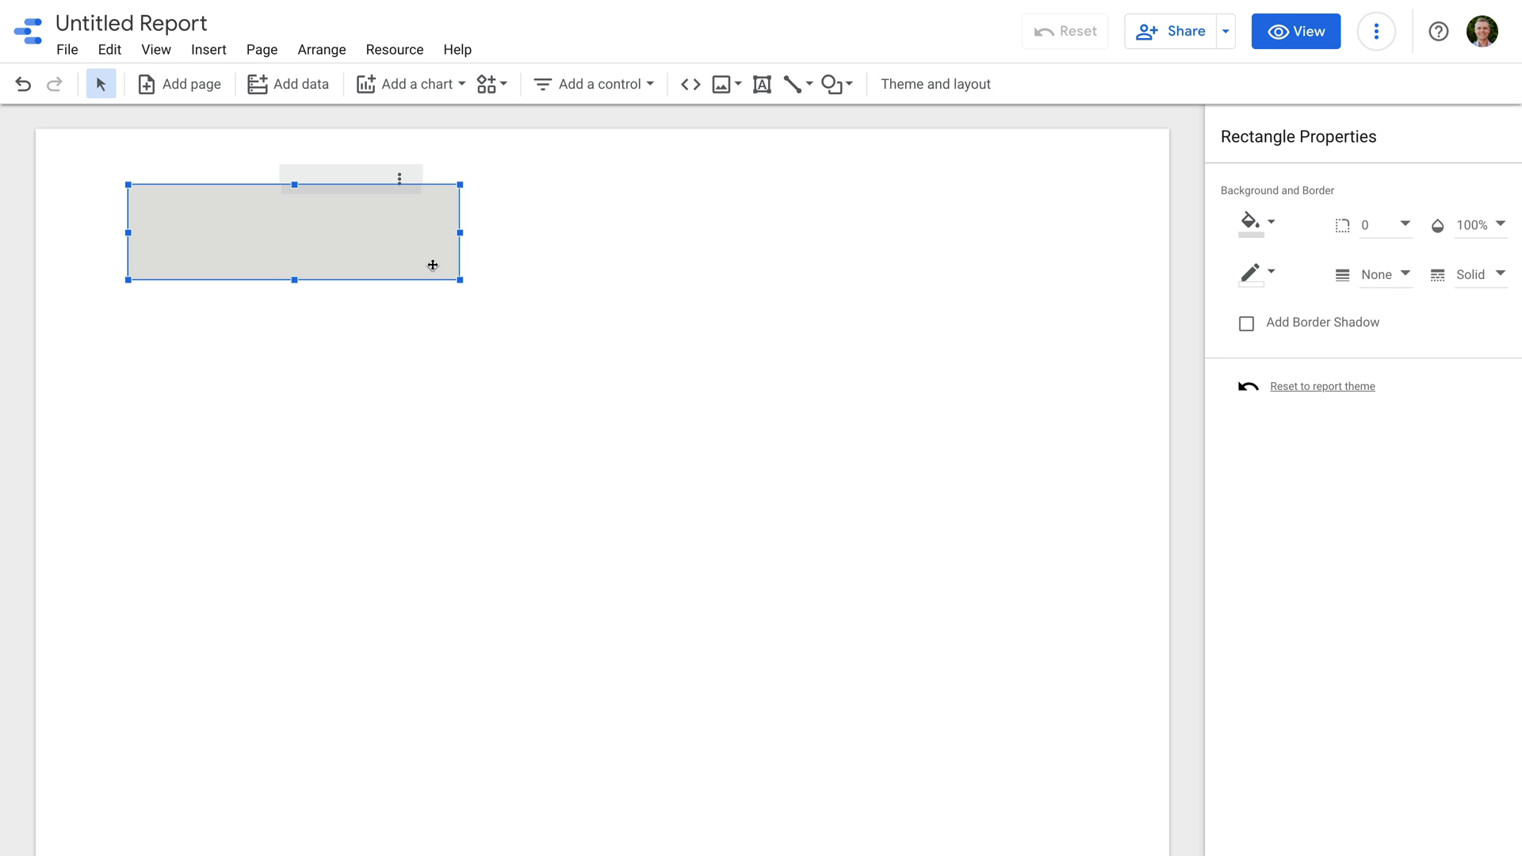
left_click(321, 51)
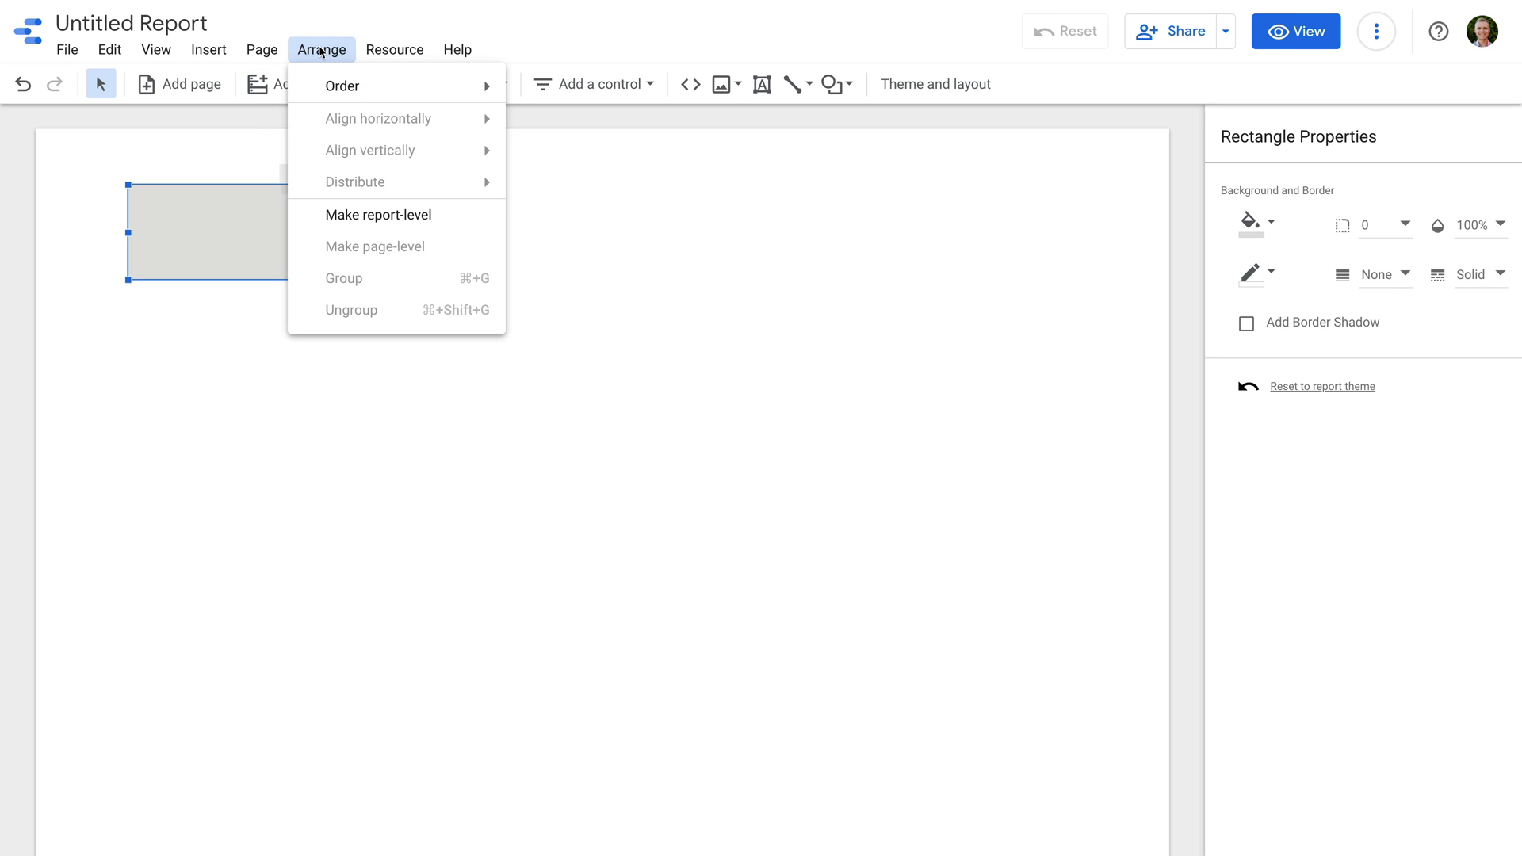
mouse_move(366, 98)
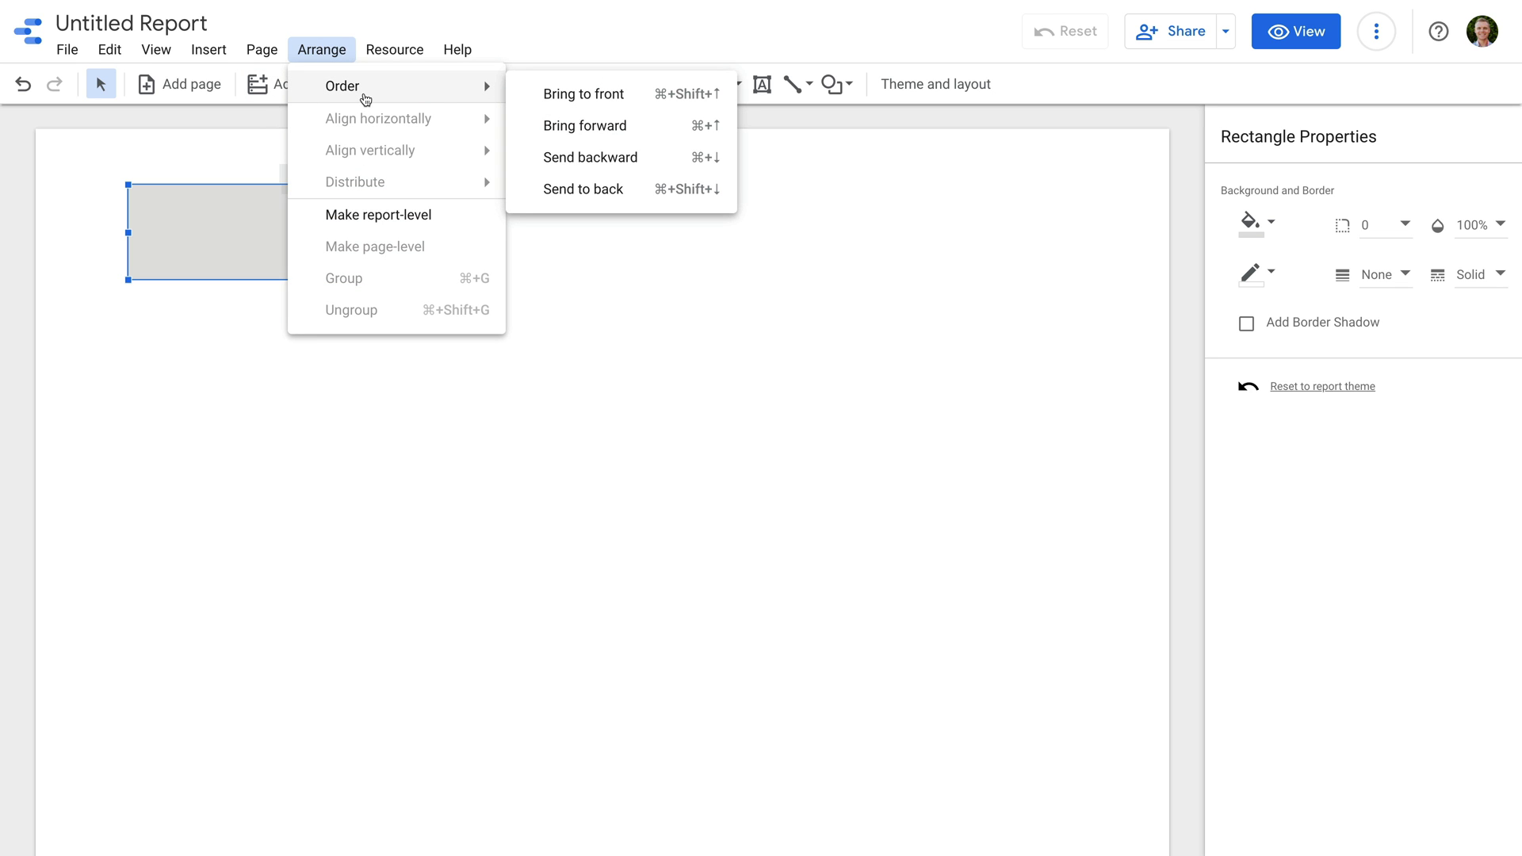
left_click(587, 188)
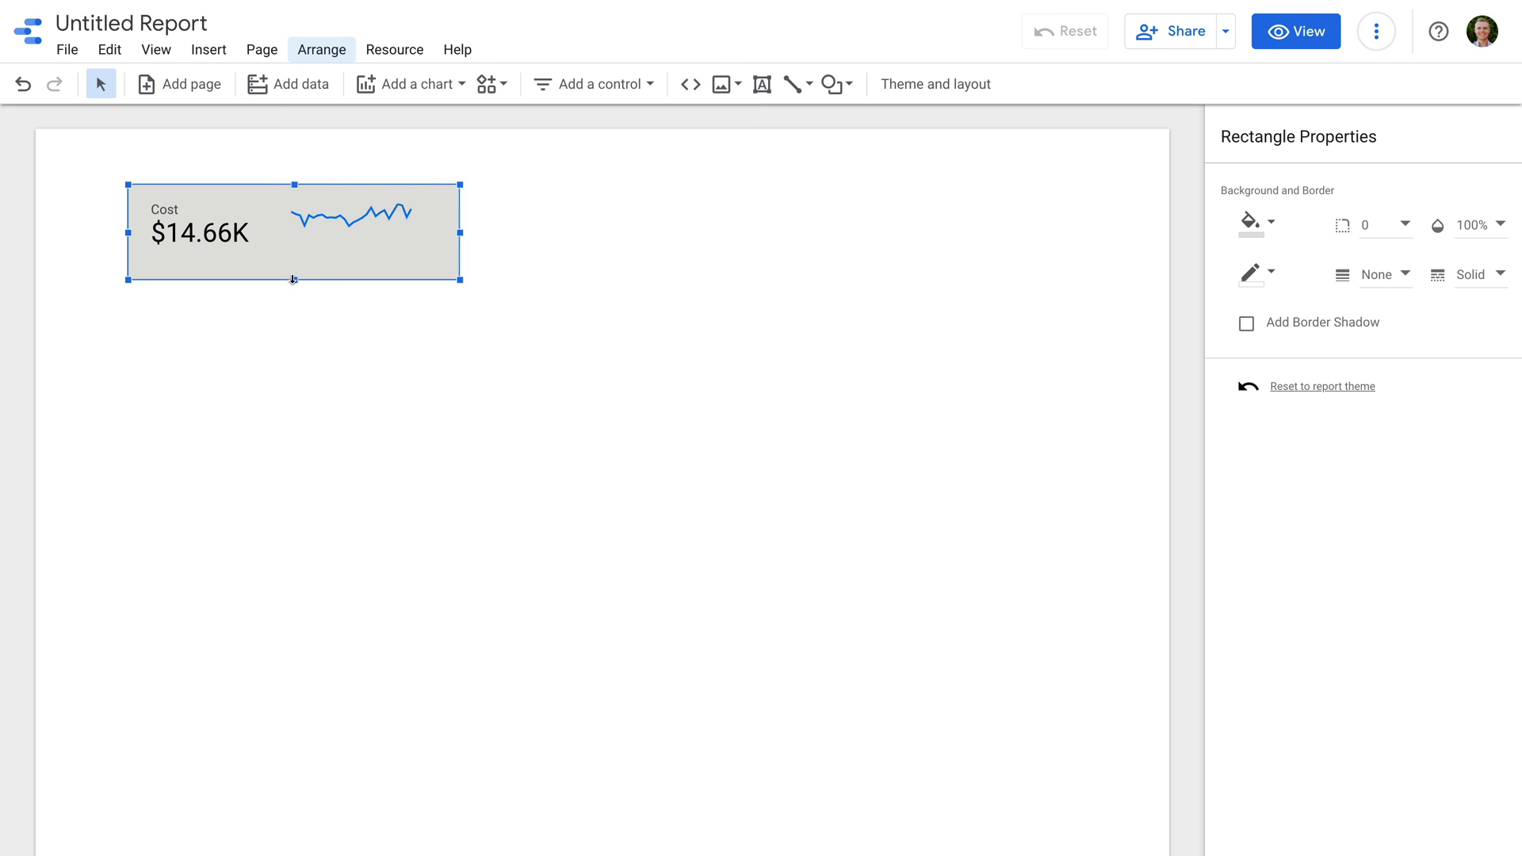
- Resize the background rectangle so its edges line up with the outer edges of the Cost scorecard and sparkline
left_click_drag(294, 280, 293, 254)
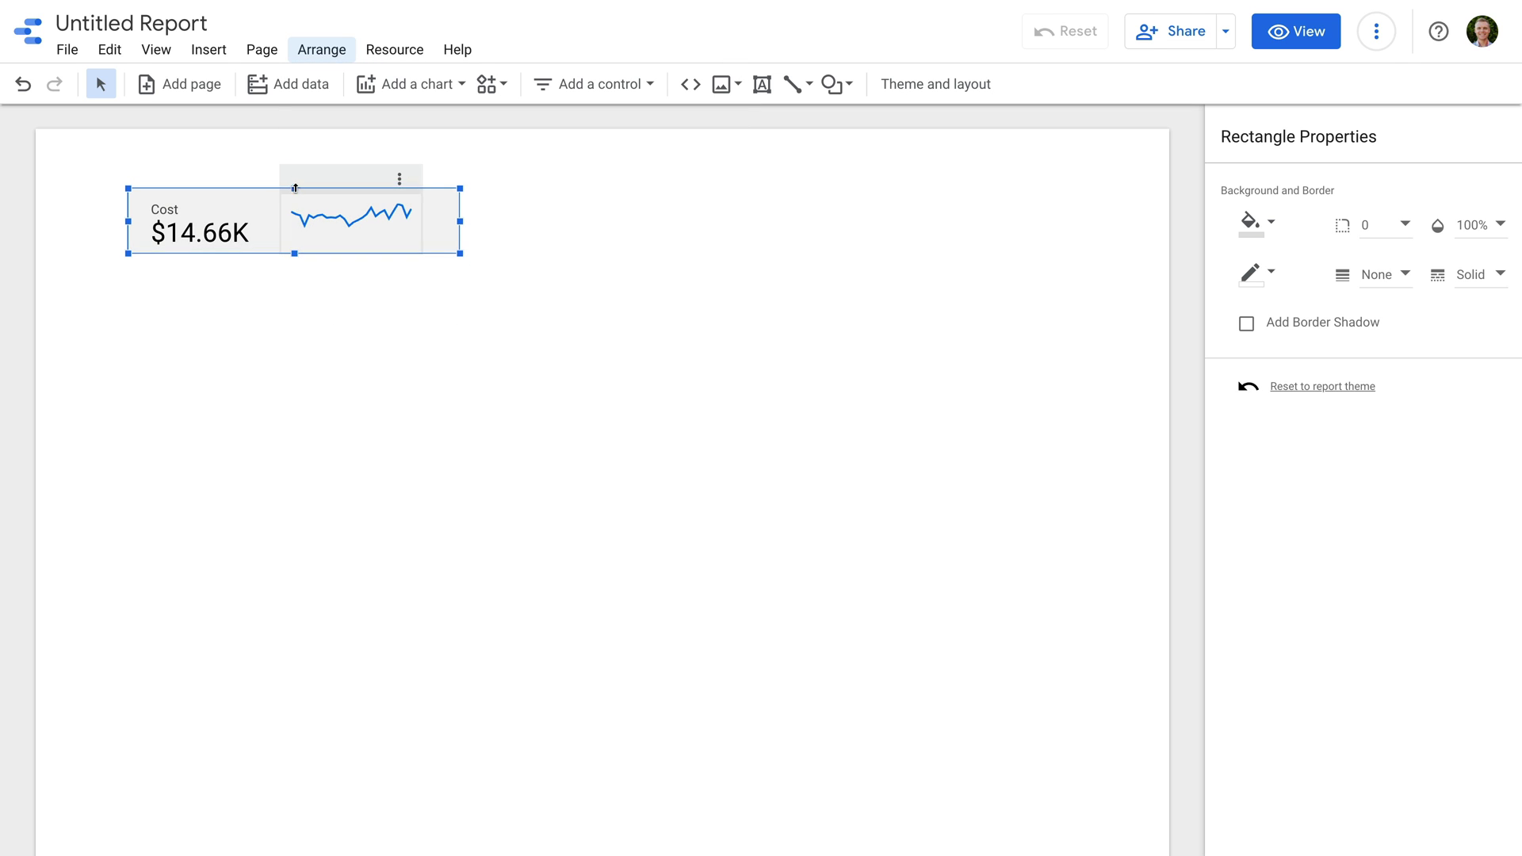
left_click_drag(294, 185, 294, 193)
left_click_drag(460, 224, 421, 224)
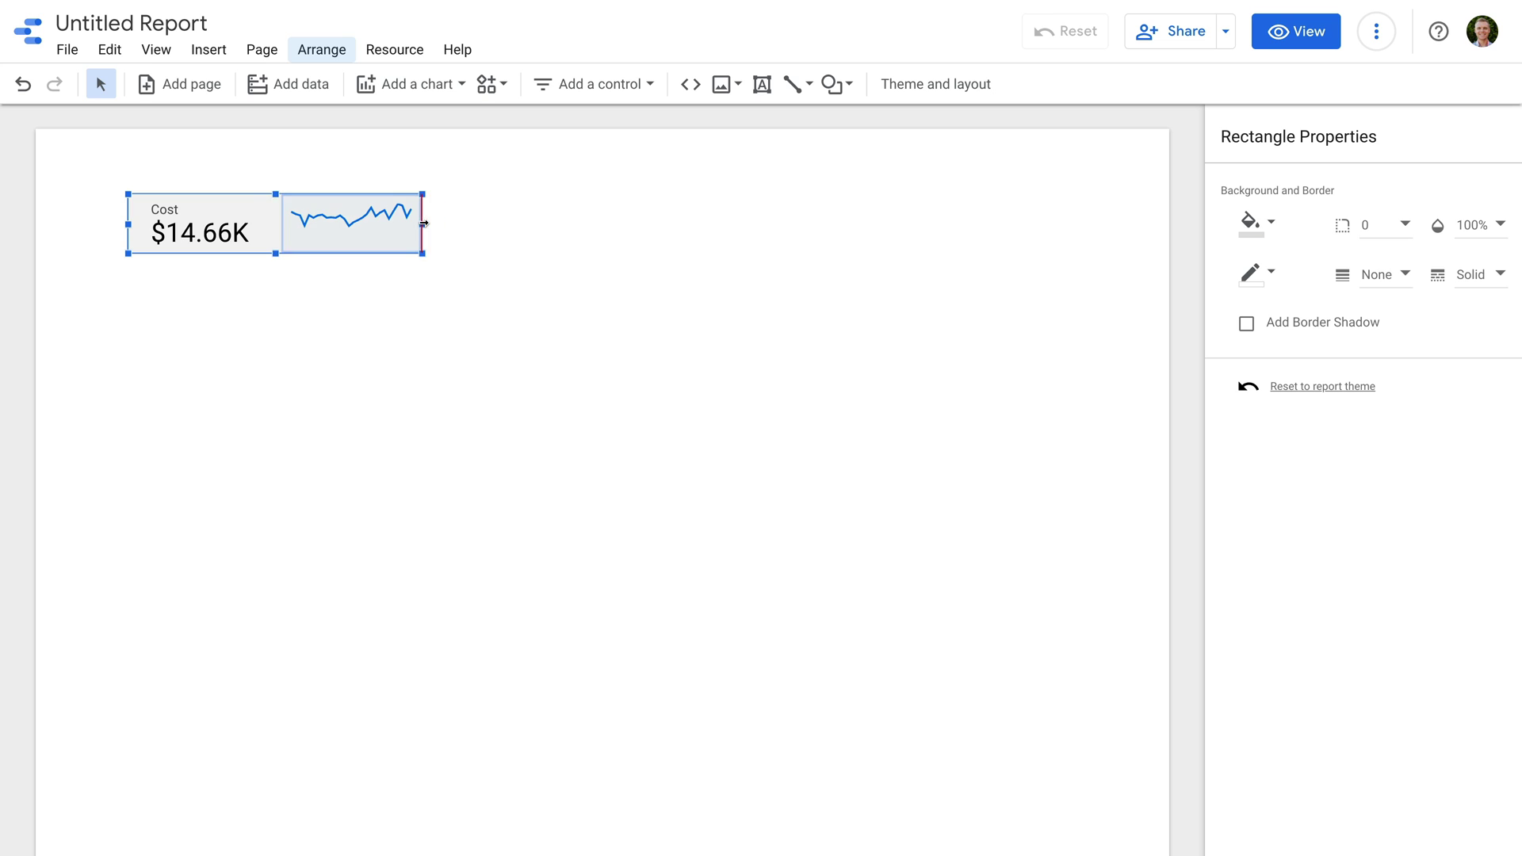
left_click_drag(128, 225, 129, 222)
- Style the background rectangle behind the Cost scorecard and sparkline with a white fill, a corner radius of 4 and a border shadow
left_click(93, 192)
left_click(135, 197)
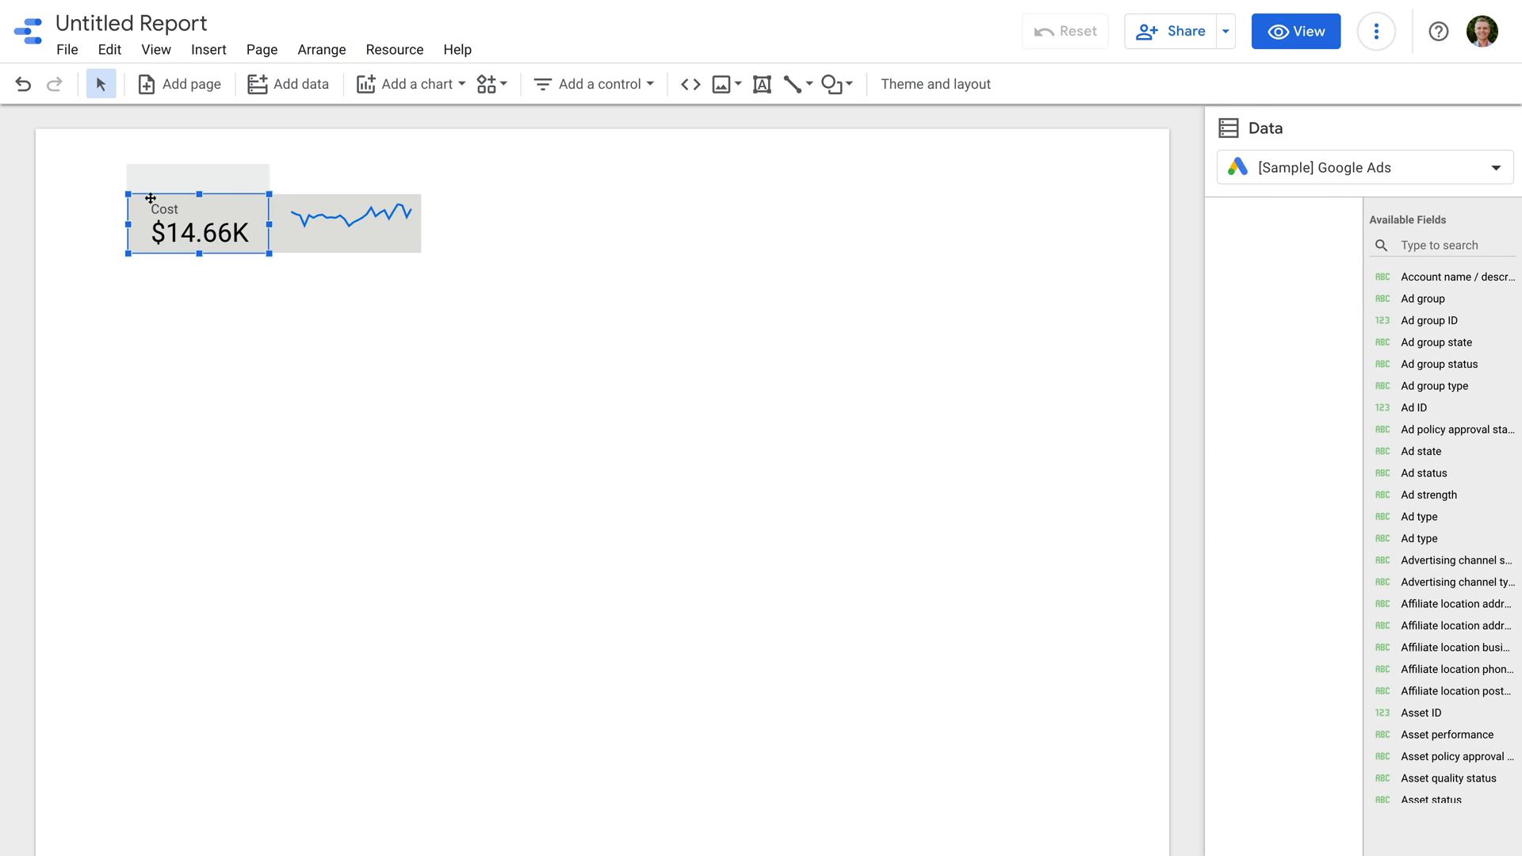
left_click(279, 206)
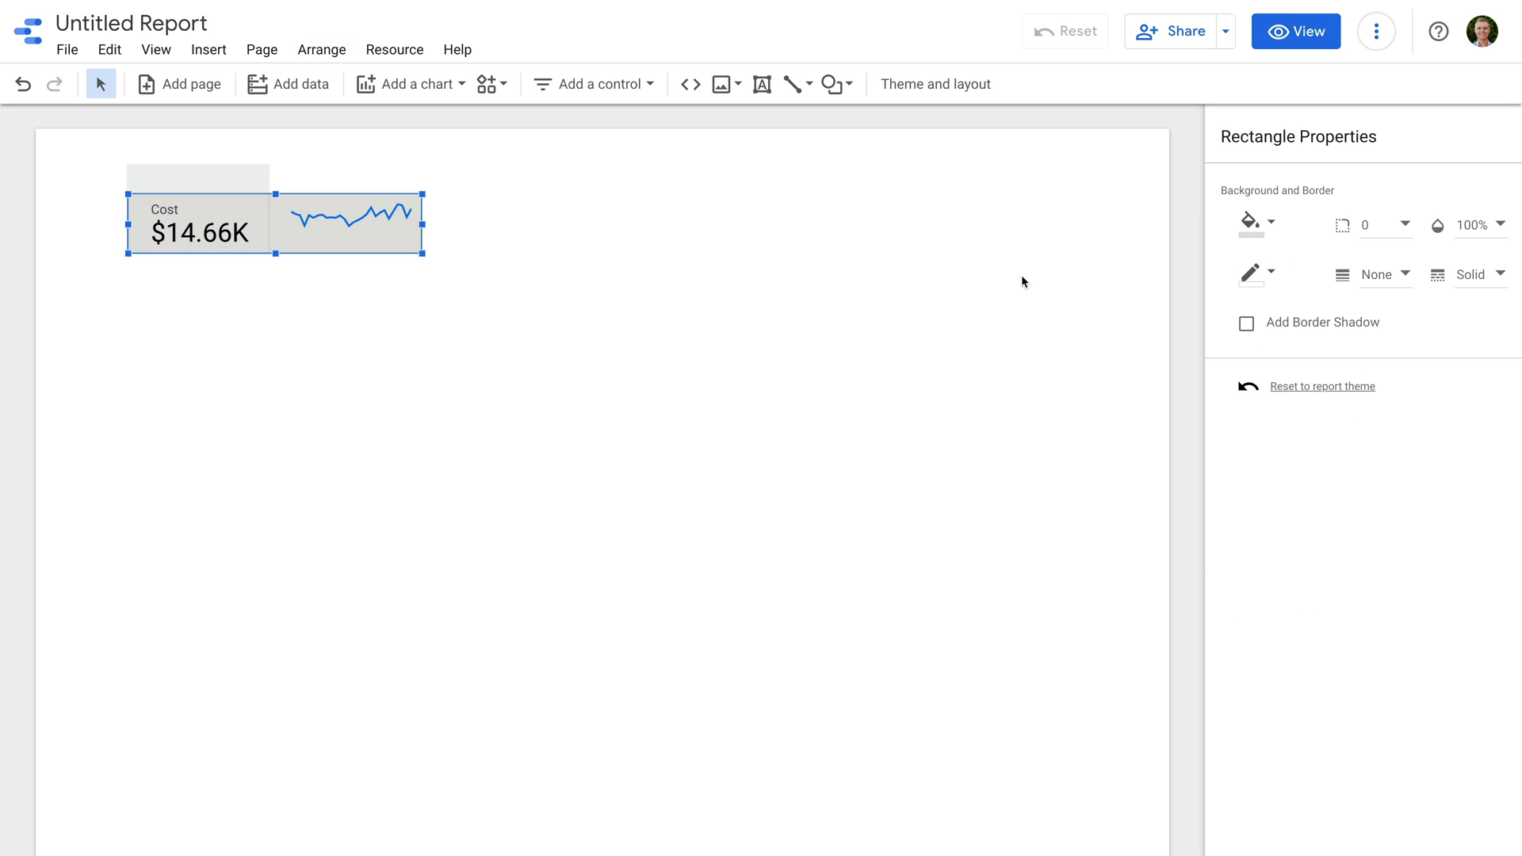
left_click(1270, 224)
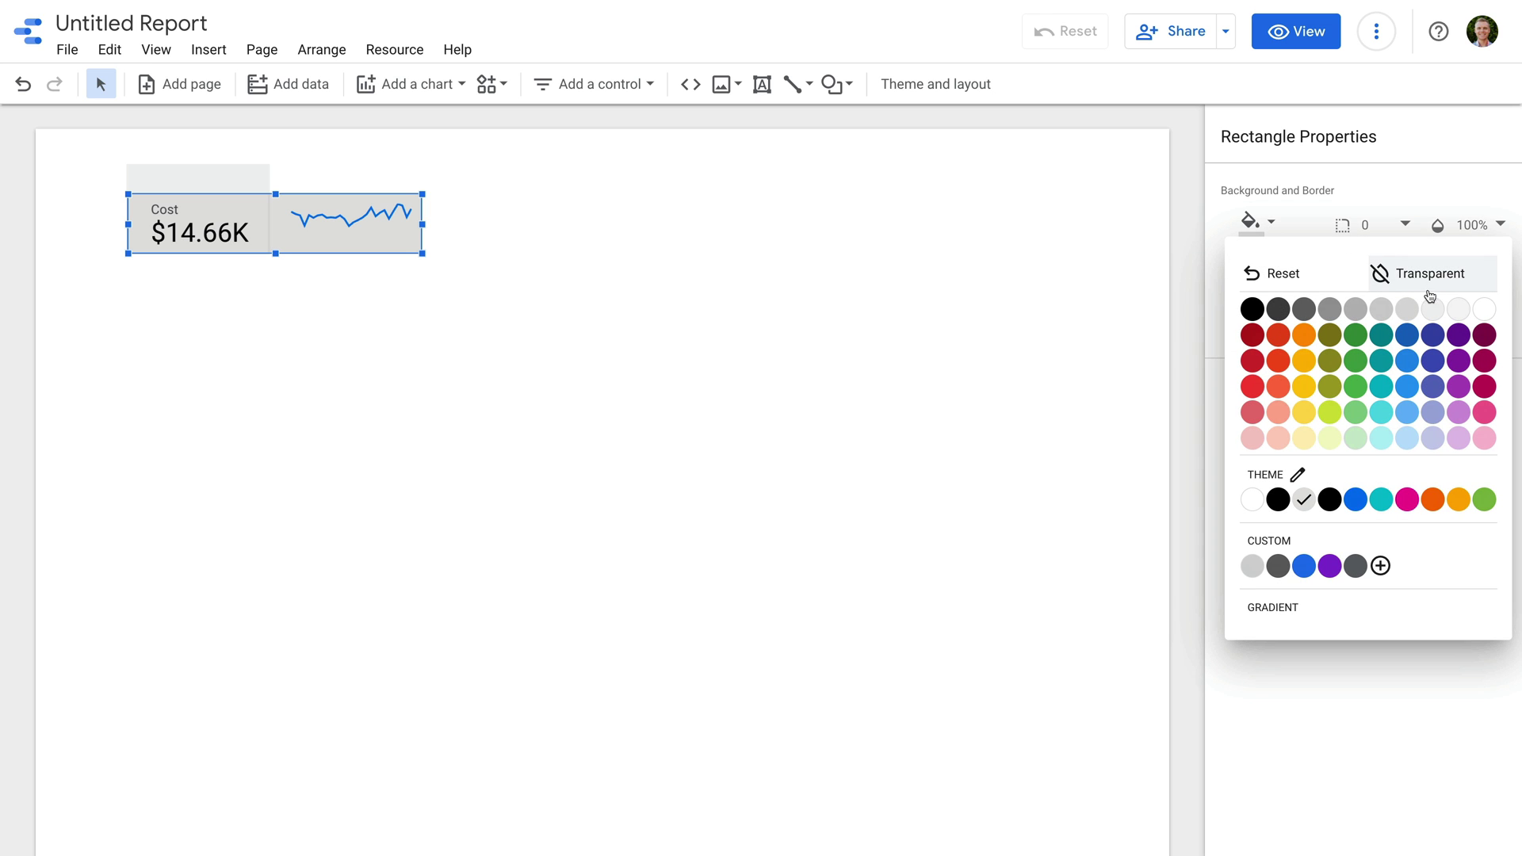
left_click(1483, 311)
left_click(1379, 230)
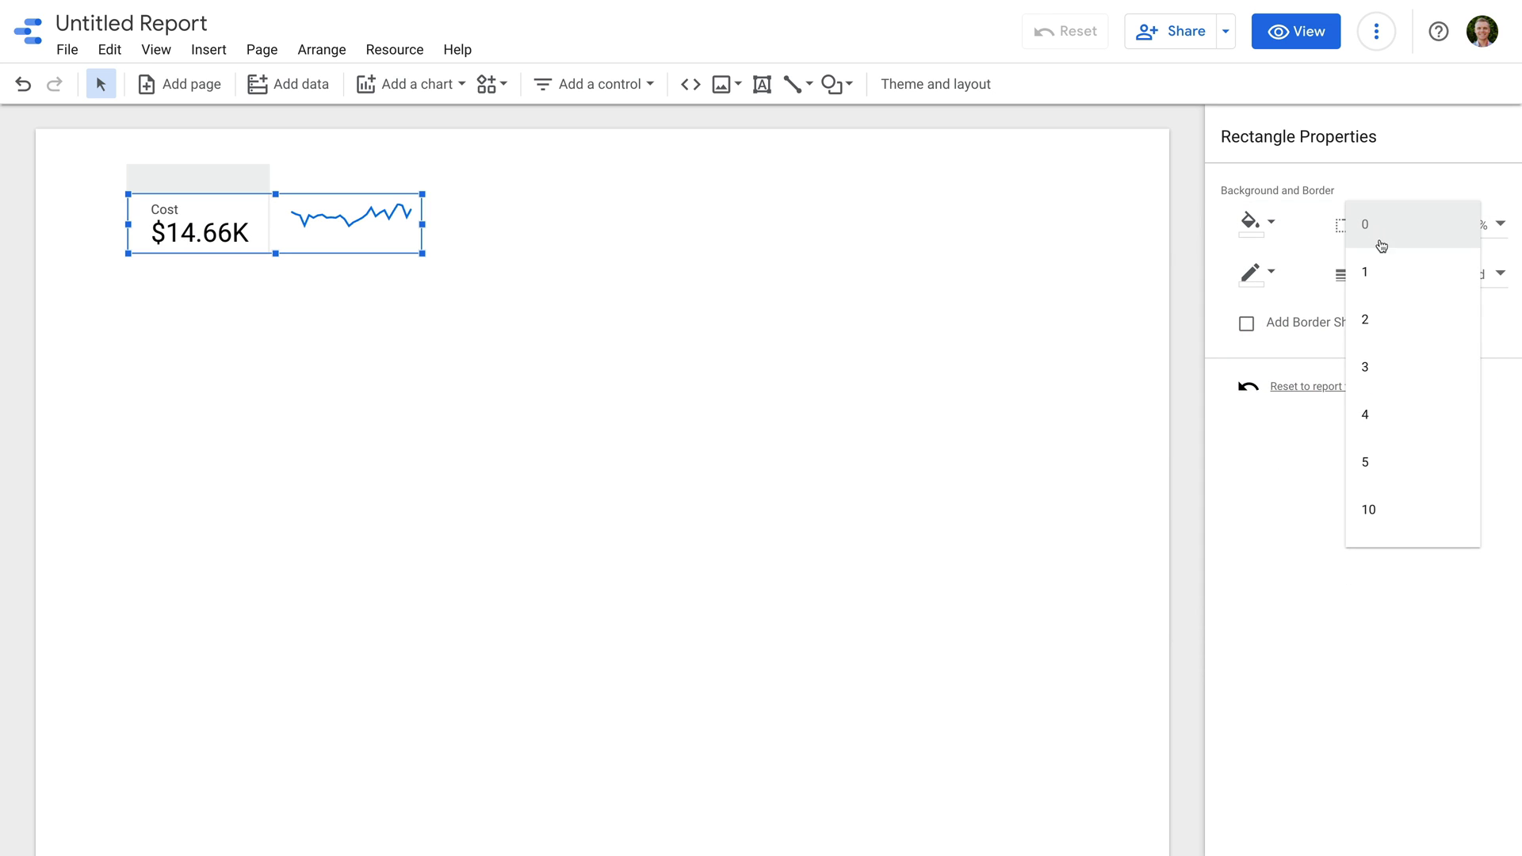
left_click(1395, 415)
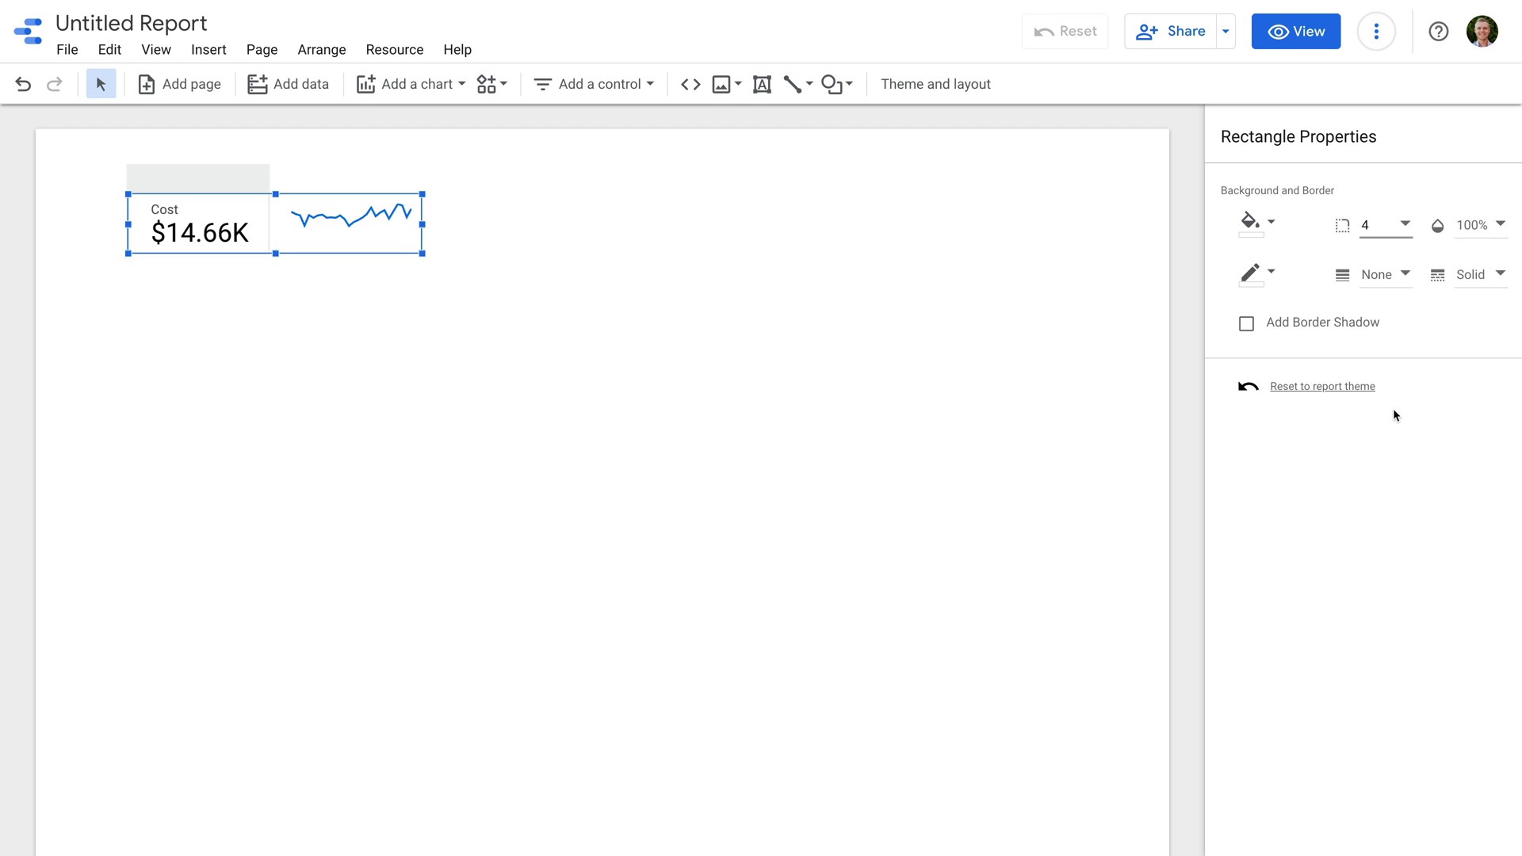
left_click(1247, 324)
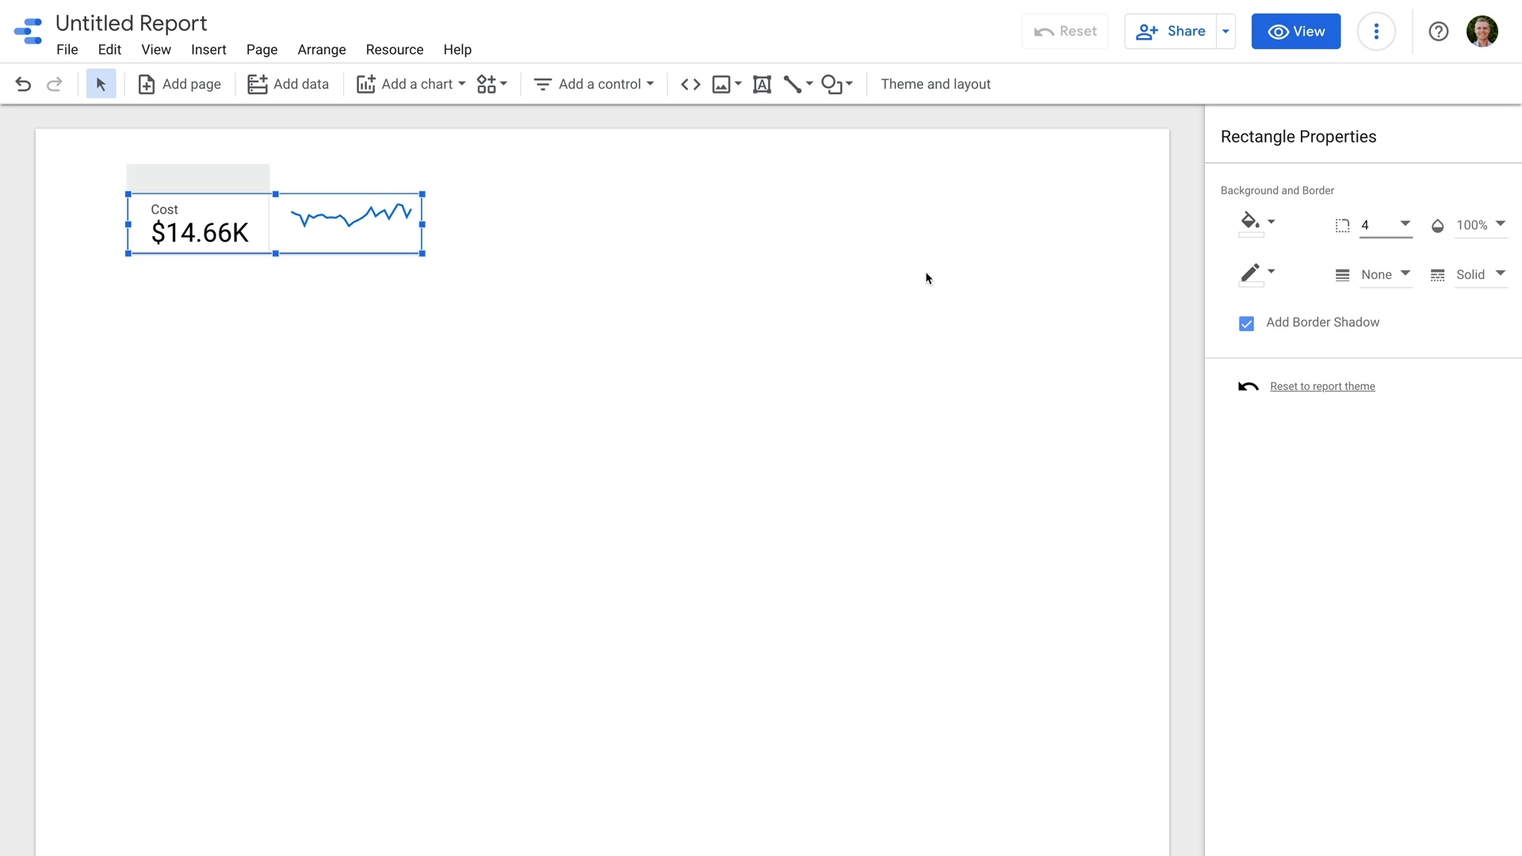
- Customize the report theme with a light gray report background
left_click(917, 94)
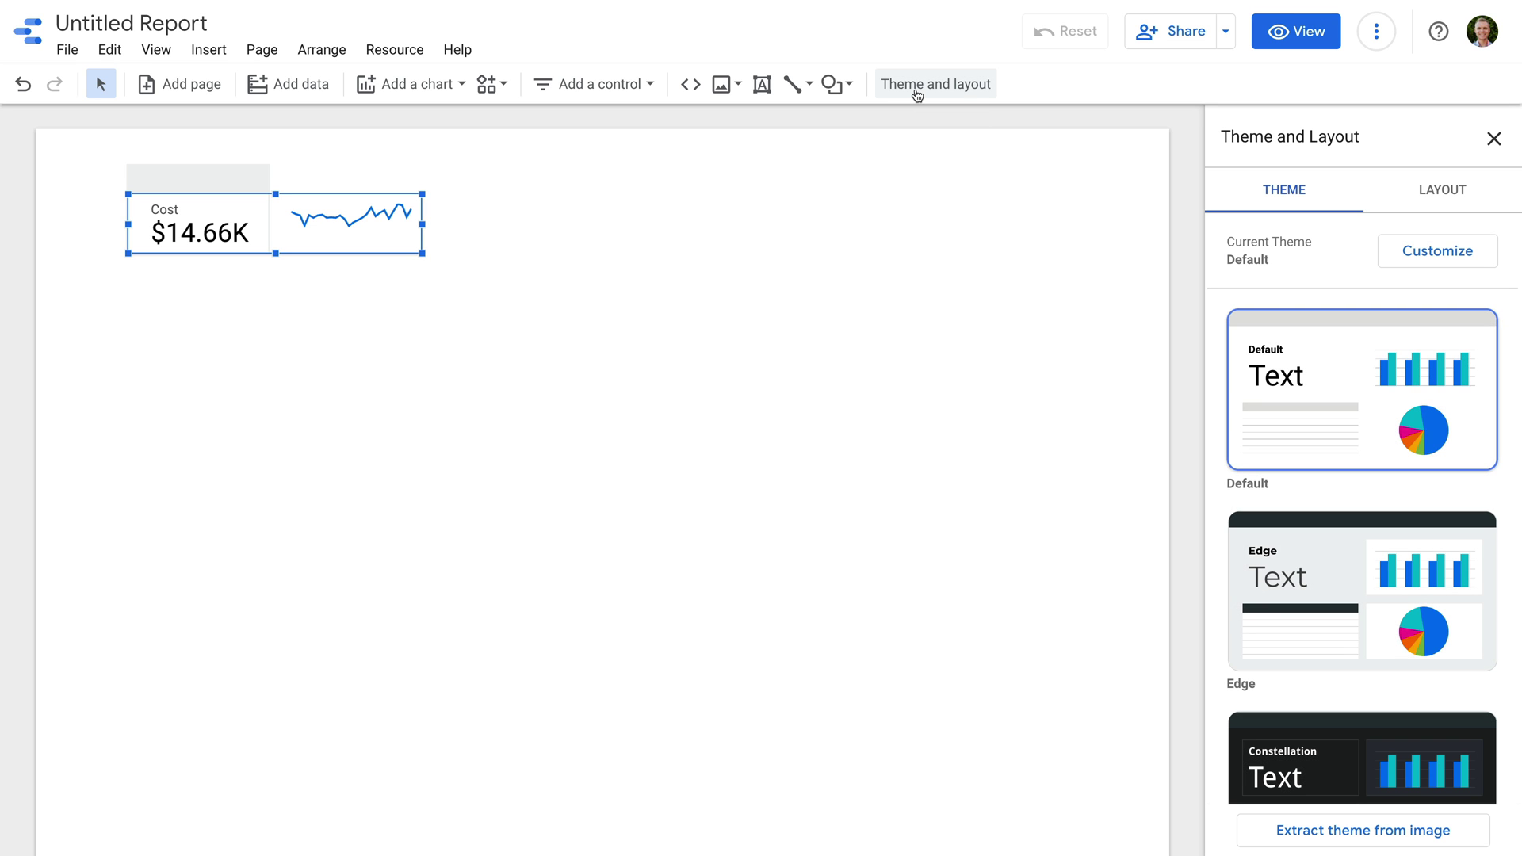
left_click(1453, 254)
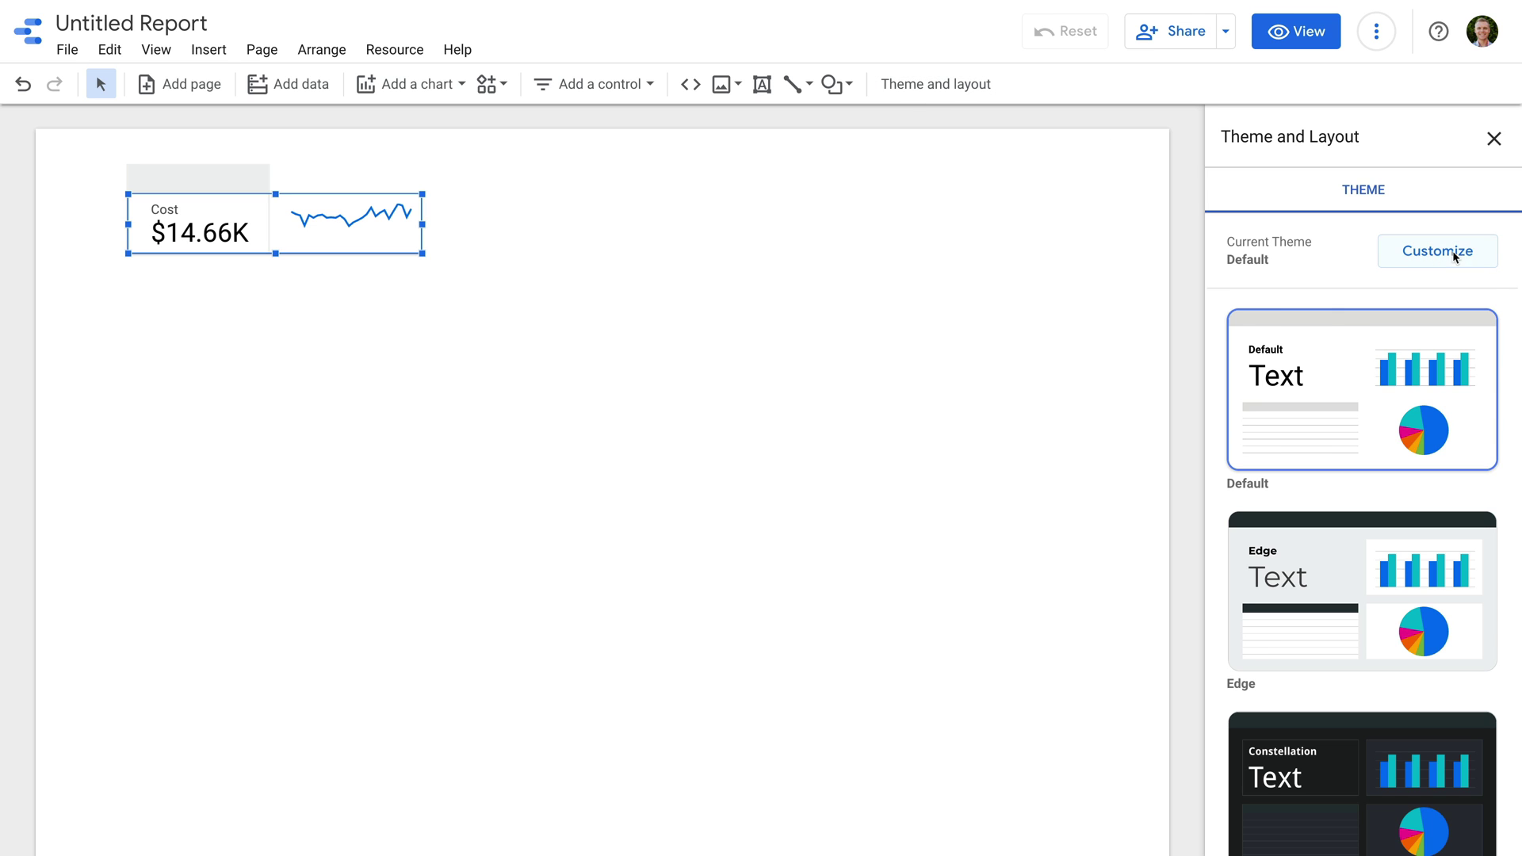
left_click(1253, 251)
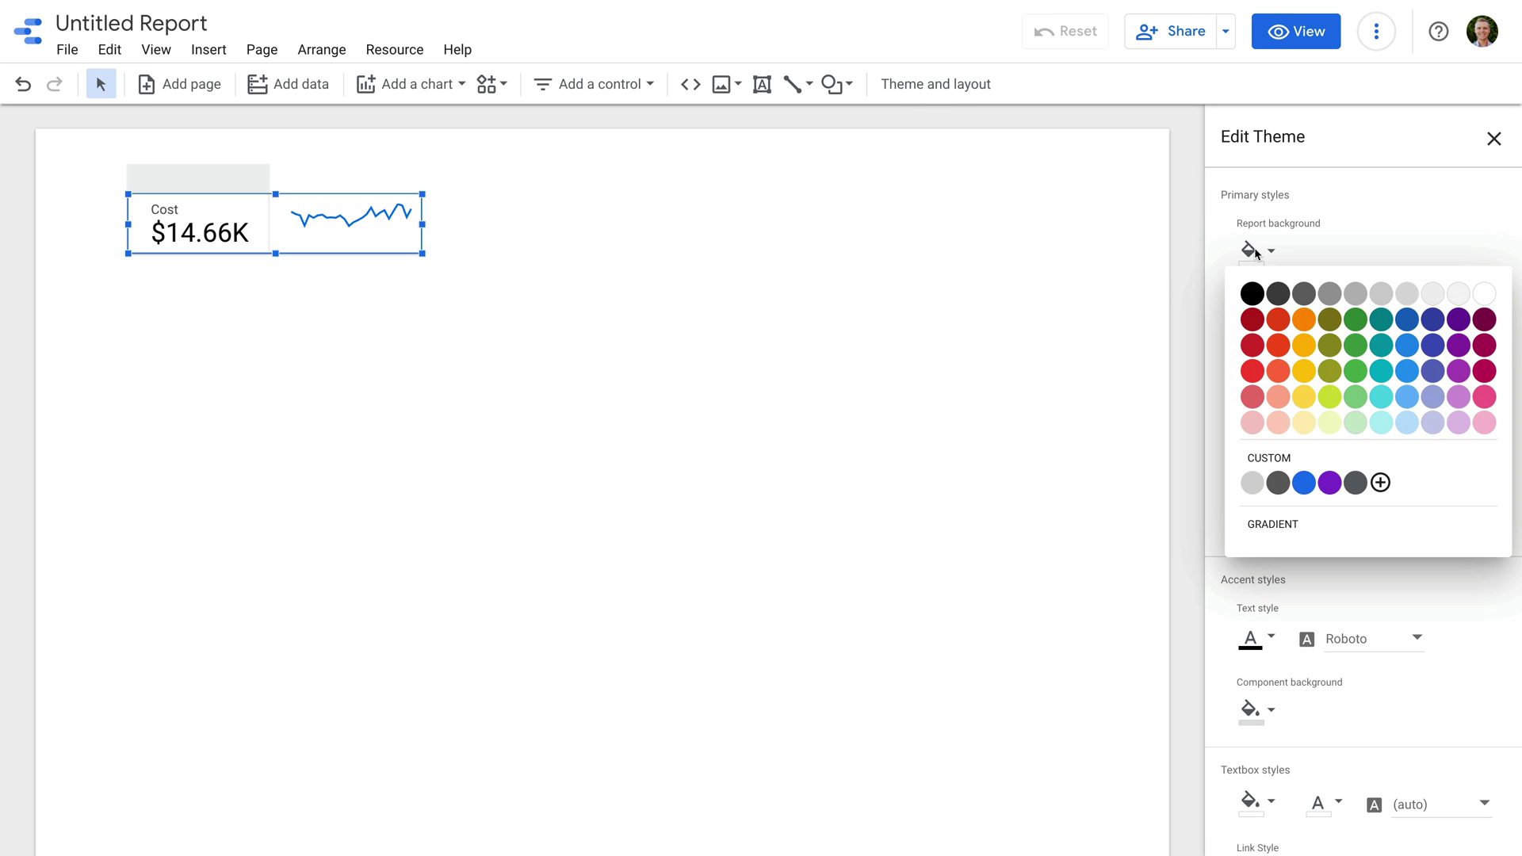
left_click(1432, 294)
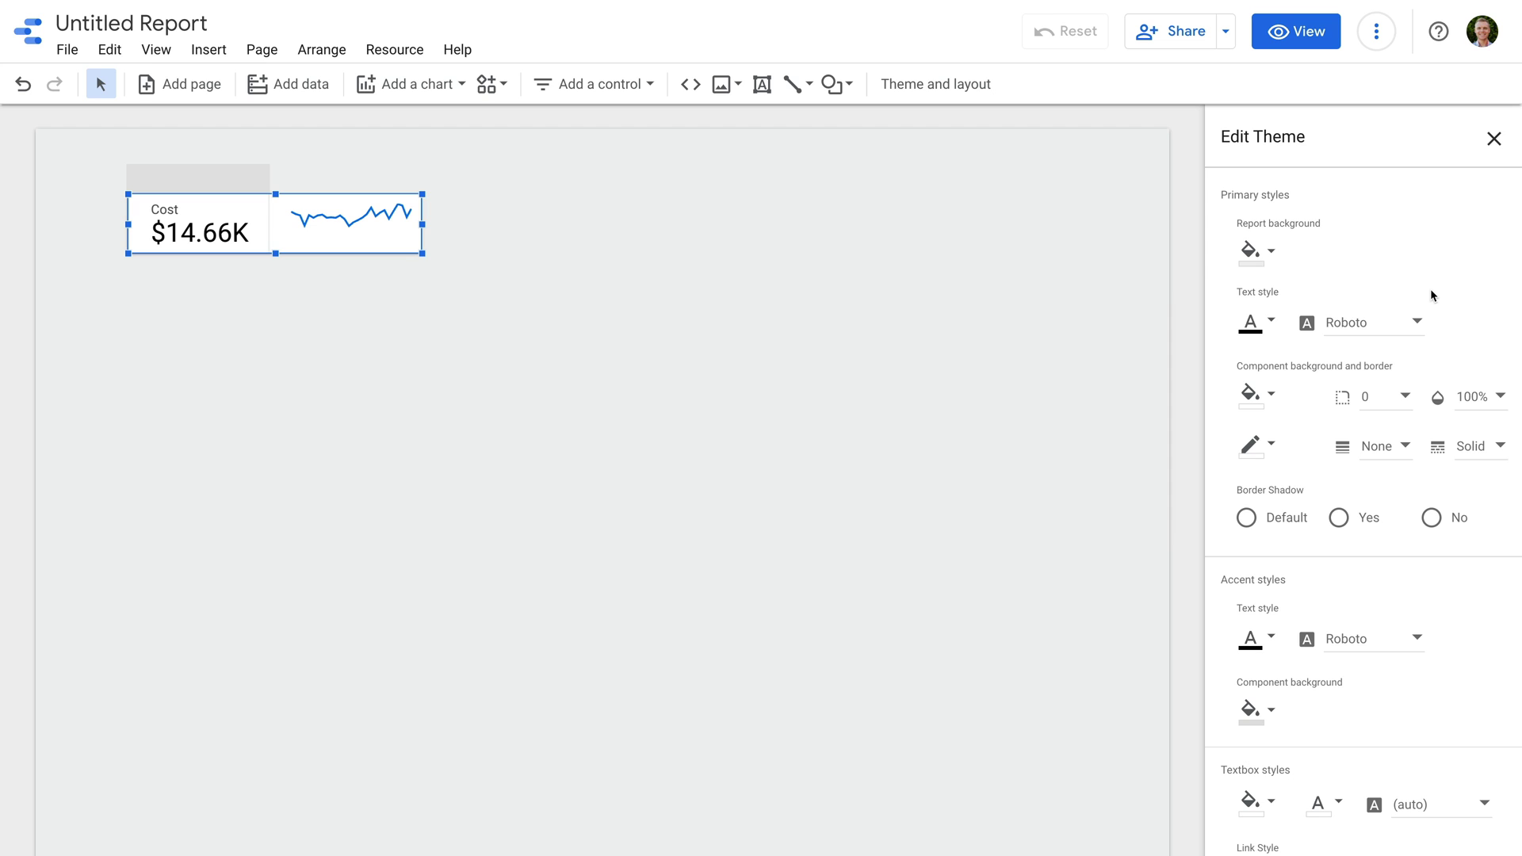
left_click(576, 210)
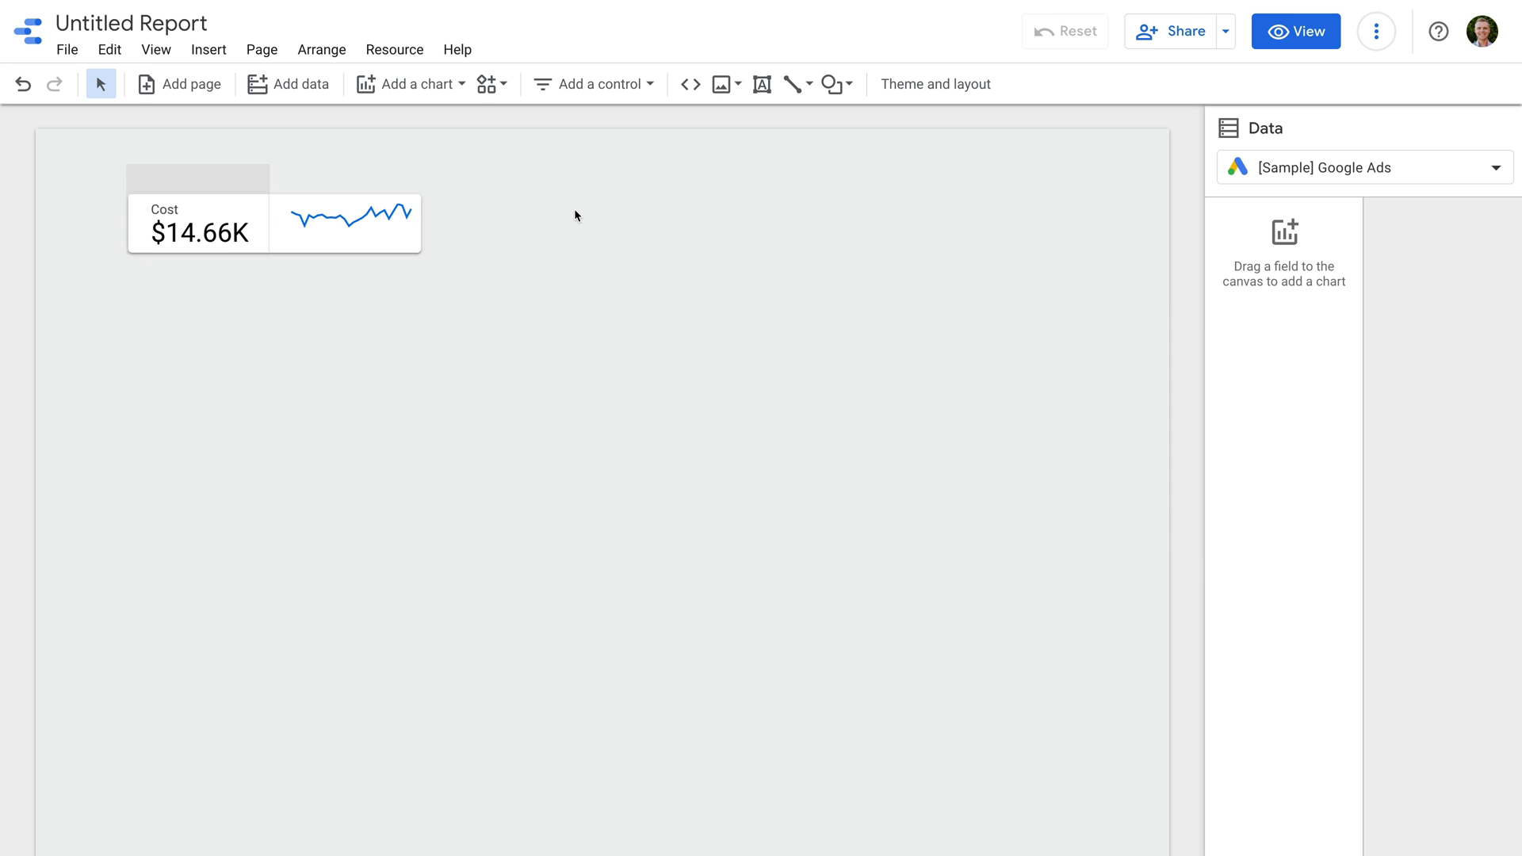
- Group the Cost scorecard, sparkline and background rectangle, and move the group slightly closer to the page's upper-left corner
left_click_drag(200, 200, 541, 298)
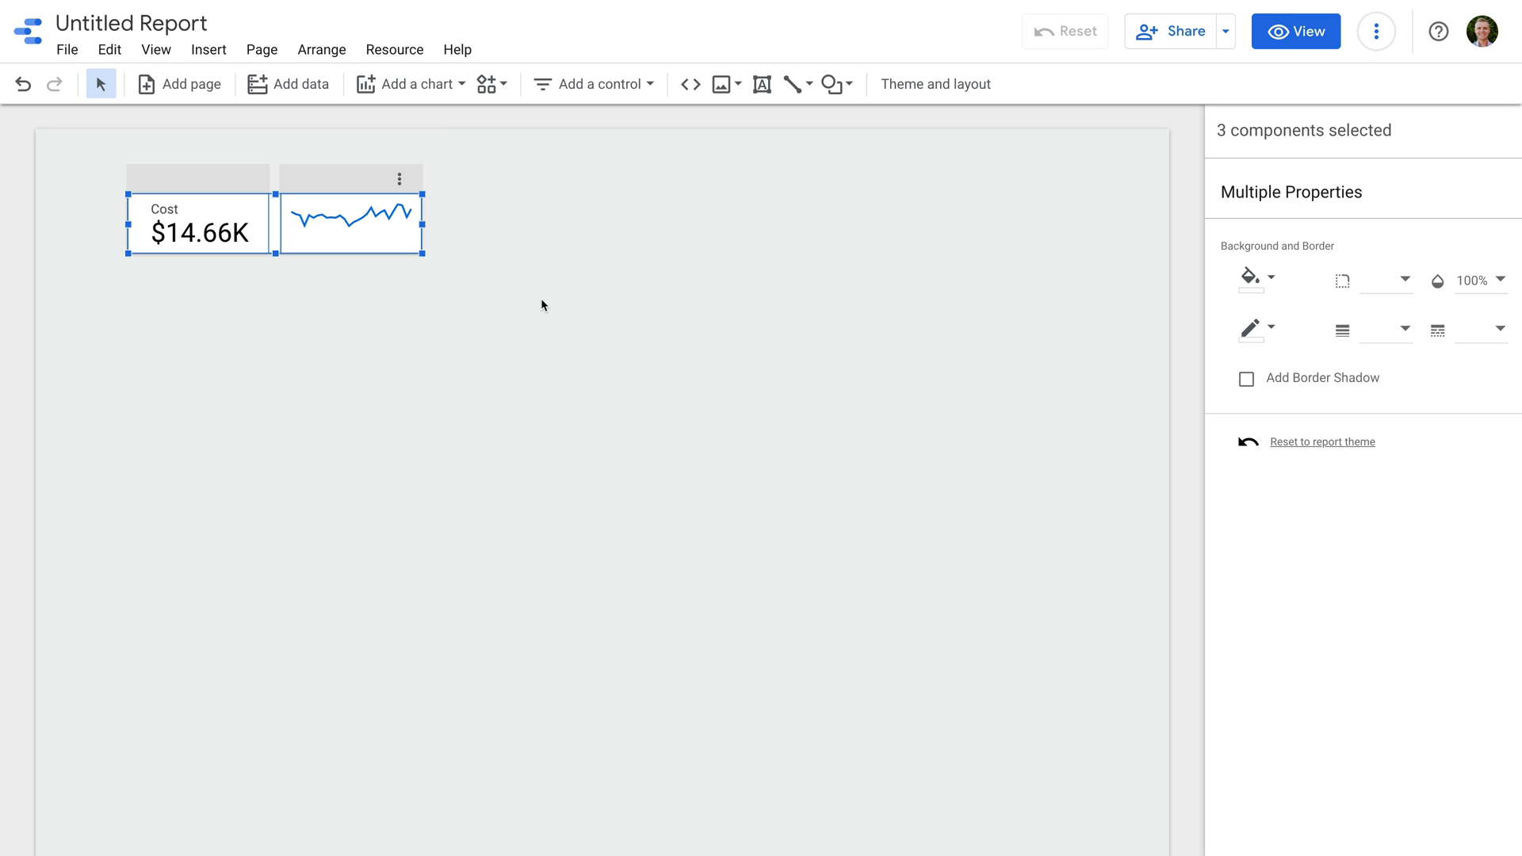
left_click(321, 49)
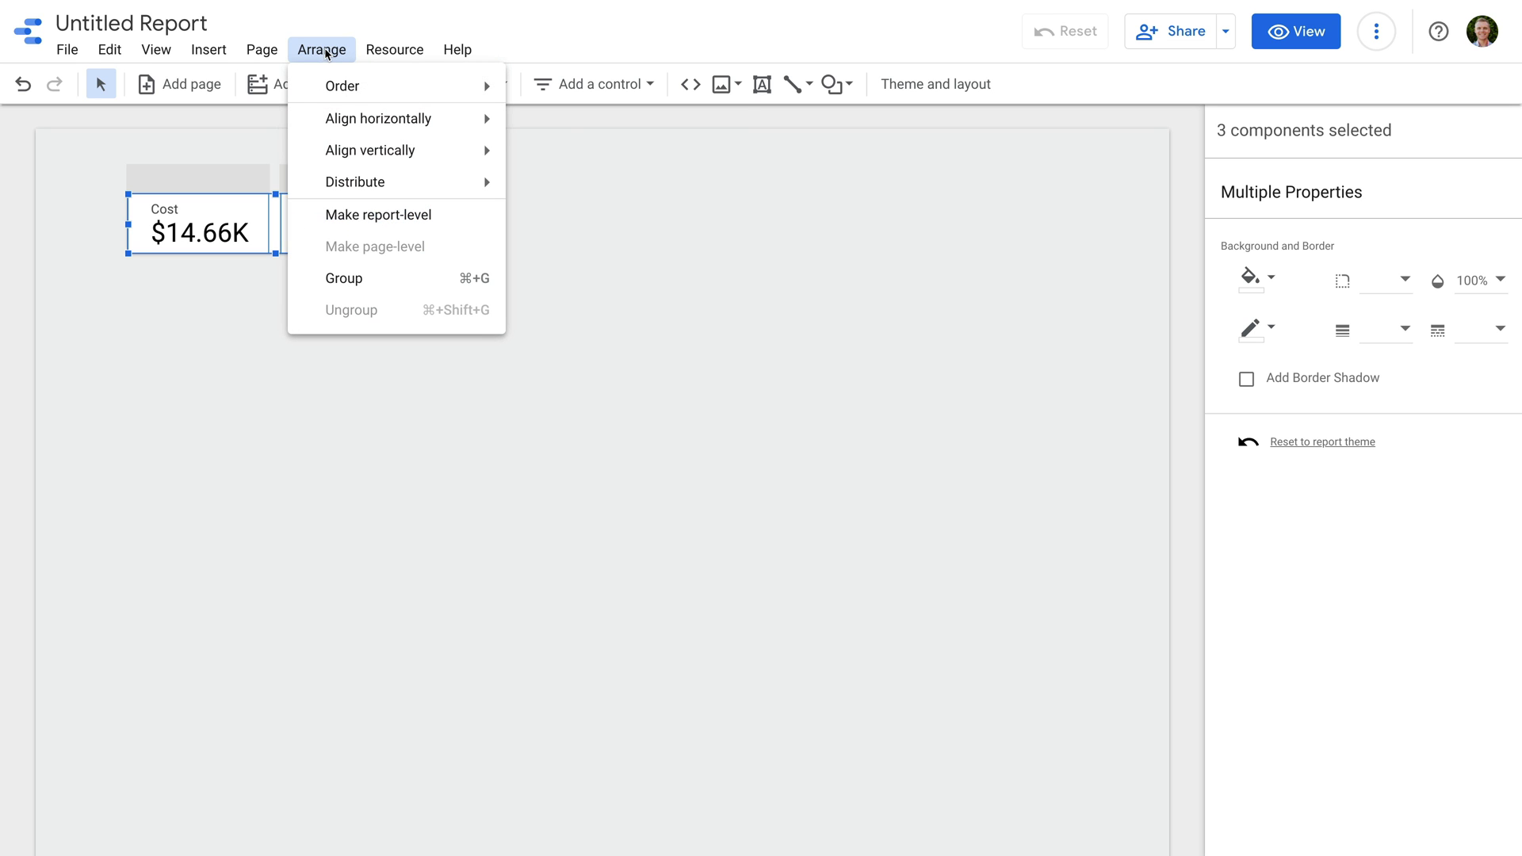
left_click(374, 277)
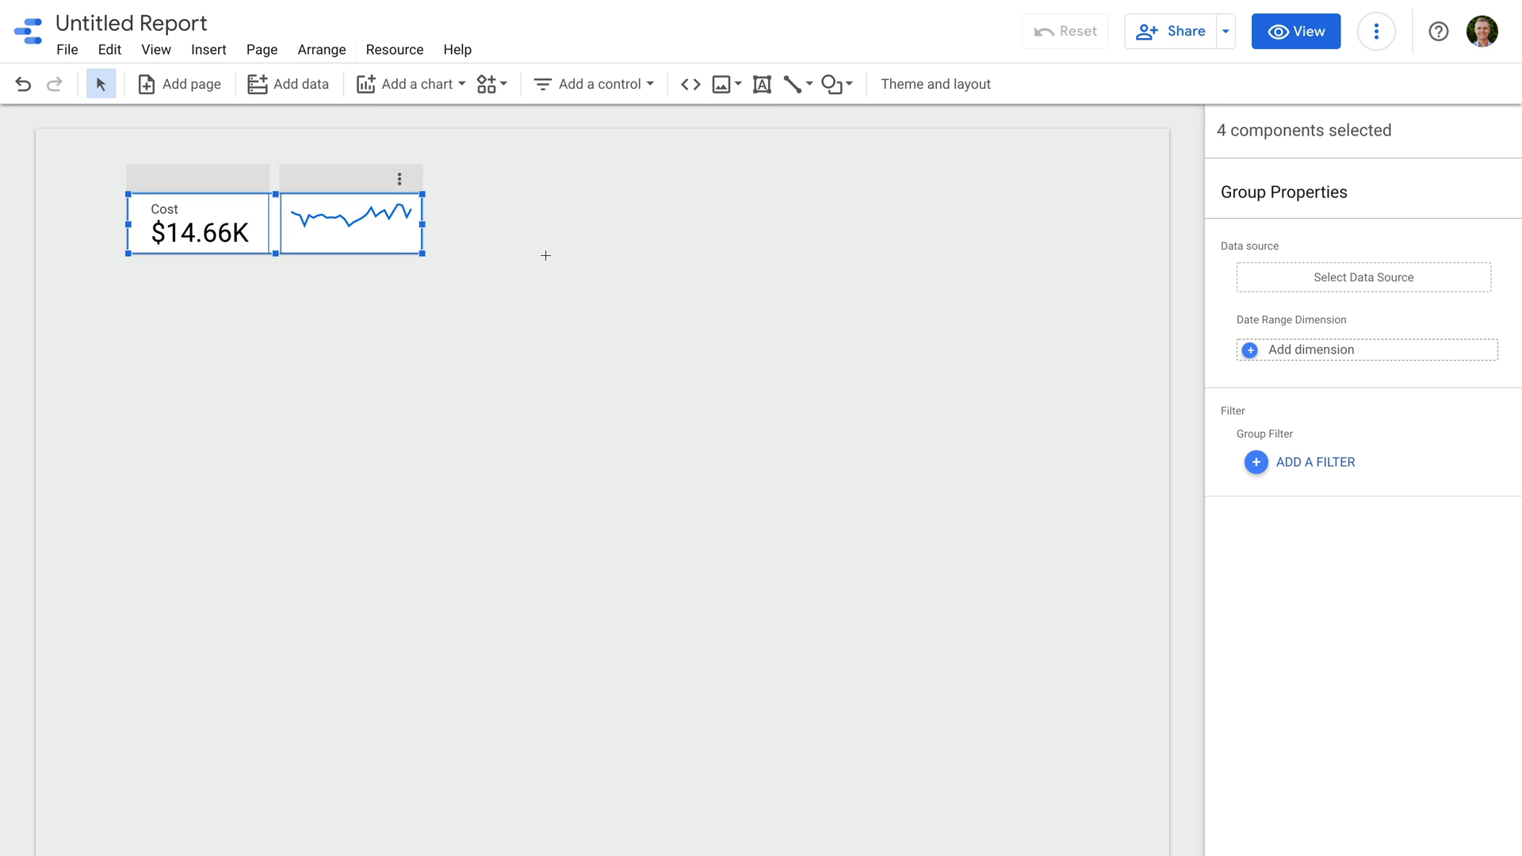
left_click(545, 255)
left_click_drag(349, 230, 325, 223)
left_click(496, 271)
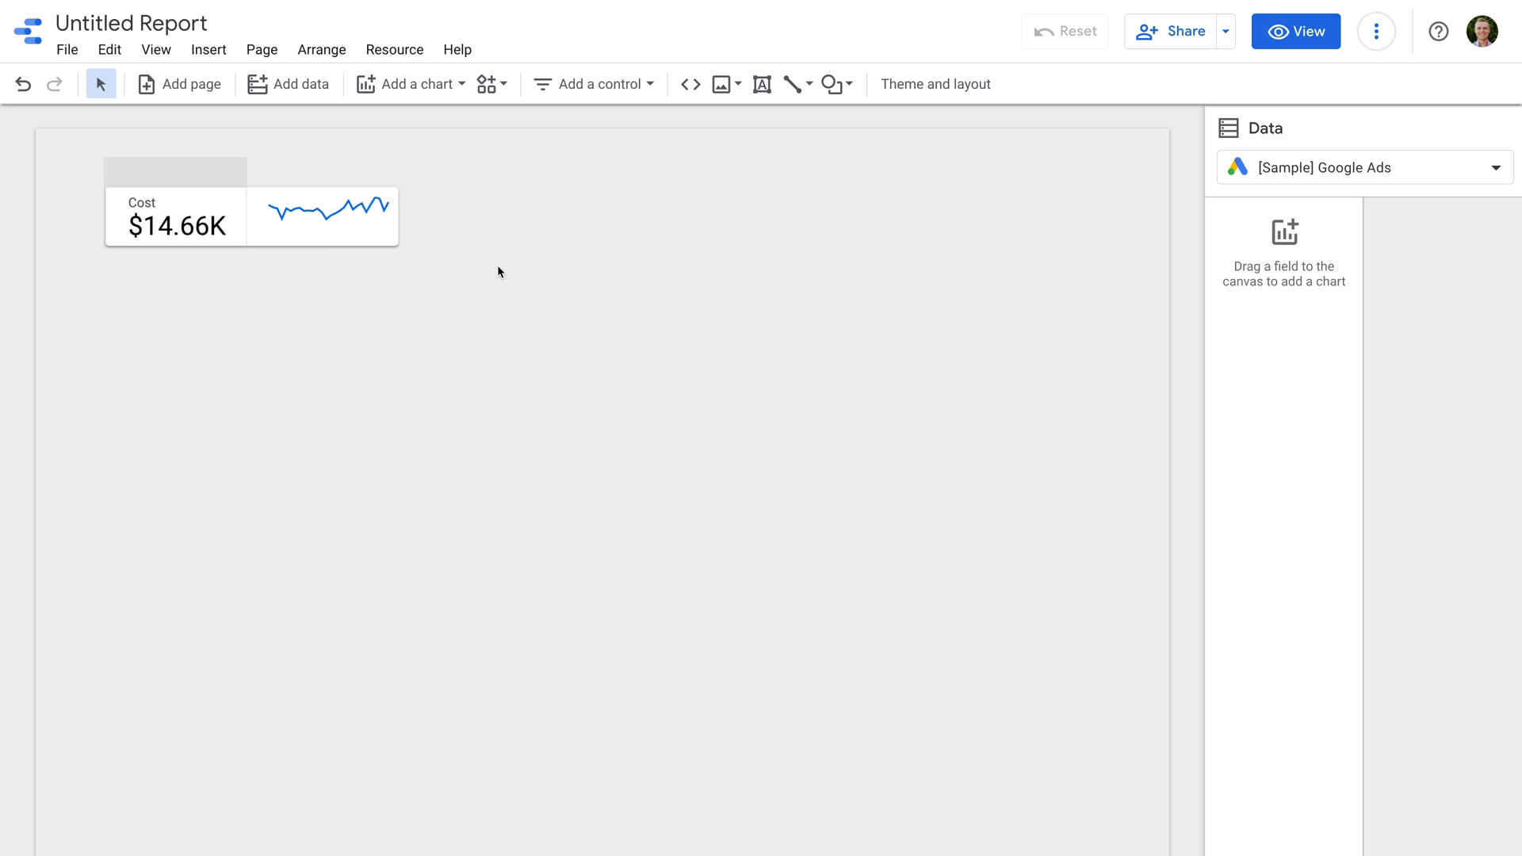
- Duplicate the grouped Cost card twice and line up the copies beside the original as an evenly spaced row of three
left_click(340, 236)
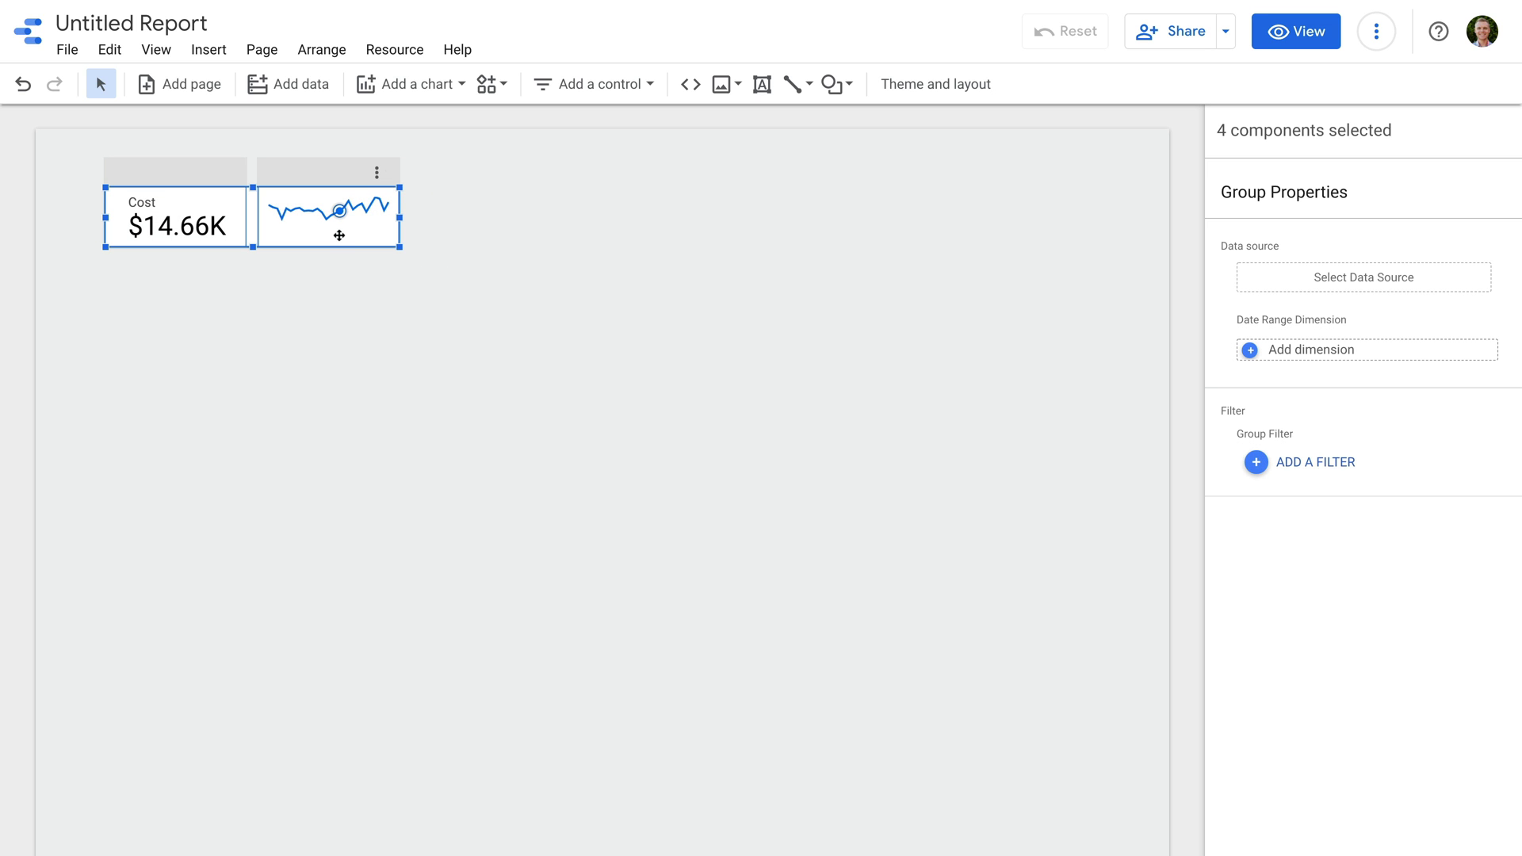
key("ctrl+d")
left_click_drag(331, 232, 608, 215)
key("ctrl+v")
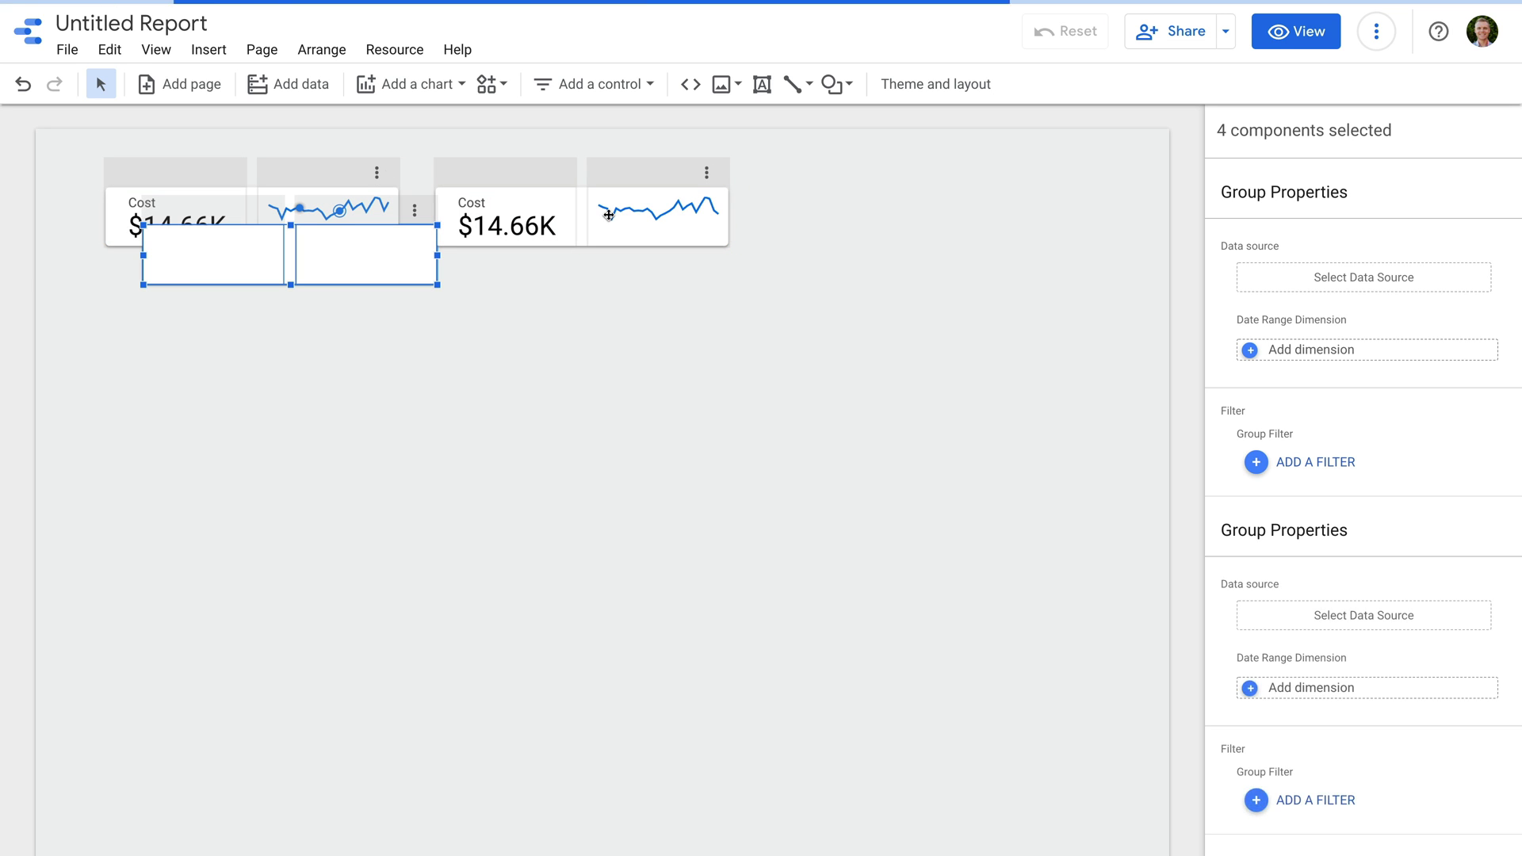
left_click_drag(354, 264, 974, 225)
- Duplicate the row of three Cost cards and place the copy directly below it as a second row
left_click_drag(1105, 298, 225, 165)
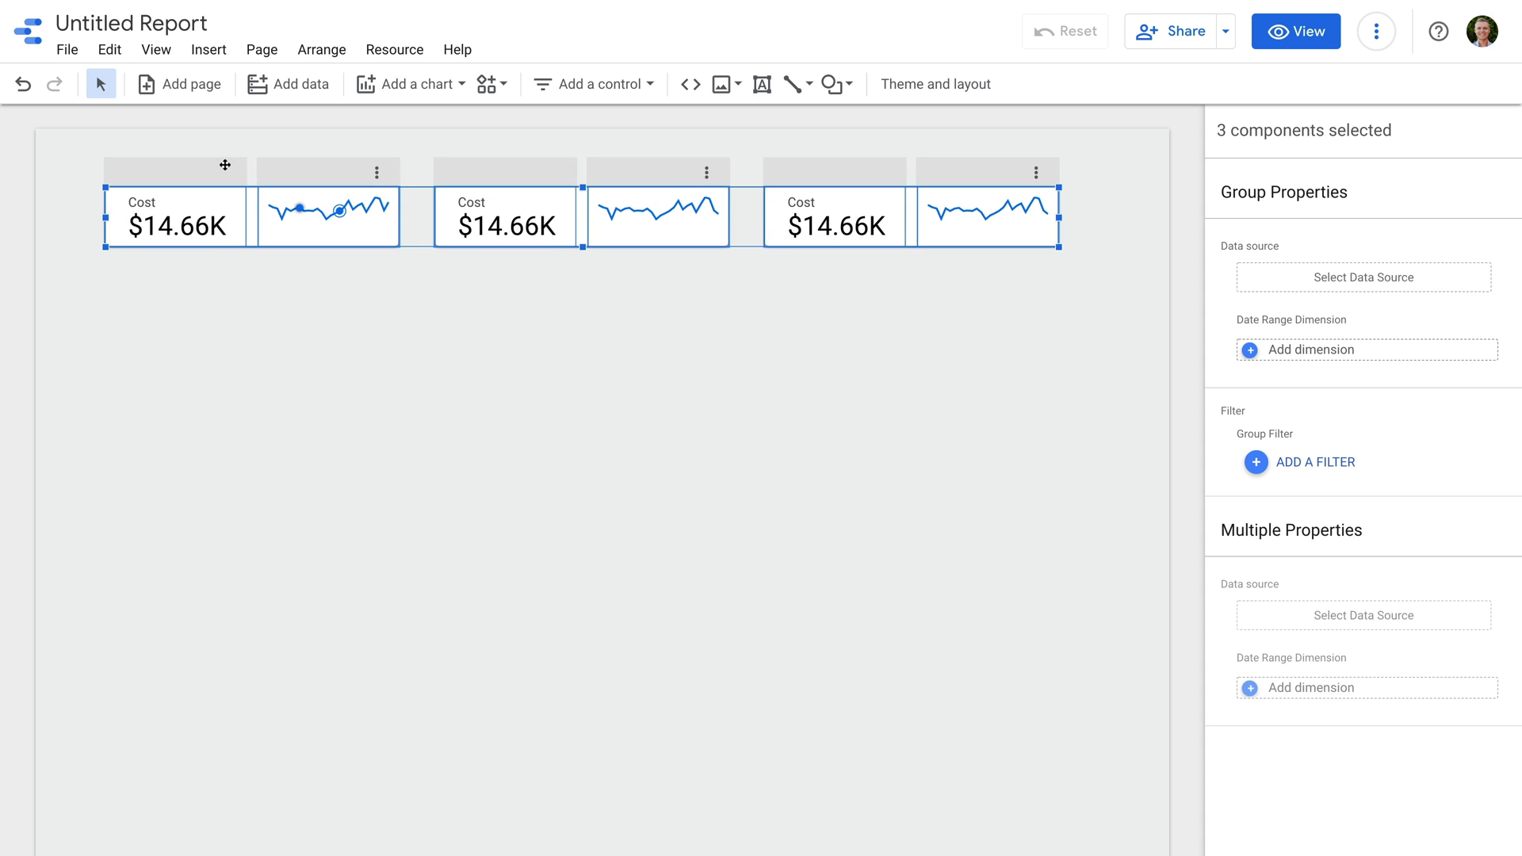
left_click_drag(473, 210, 473, 289)
left_click(76, 143)
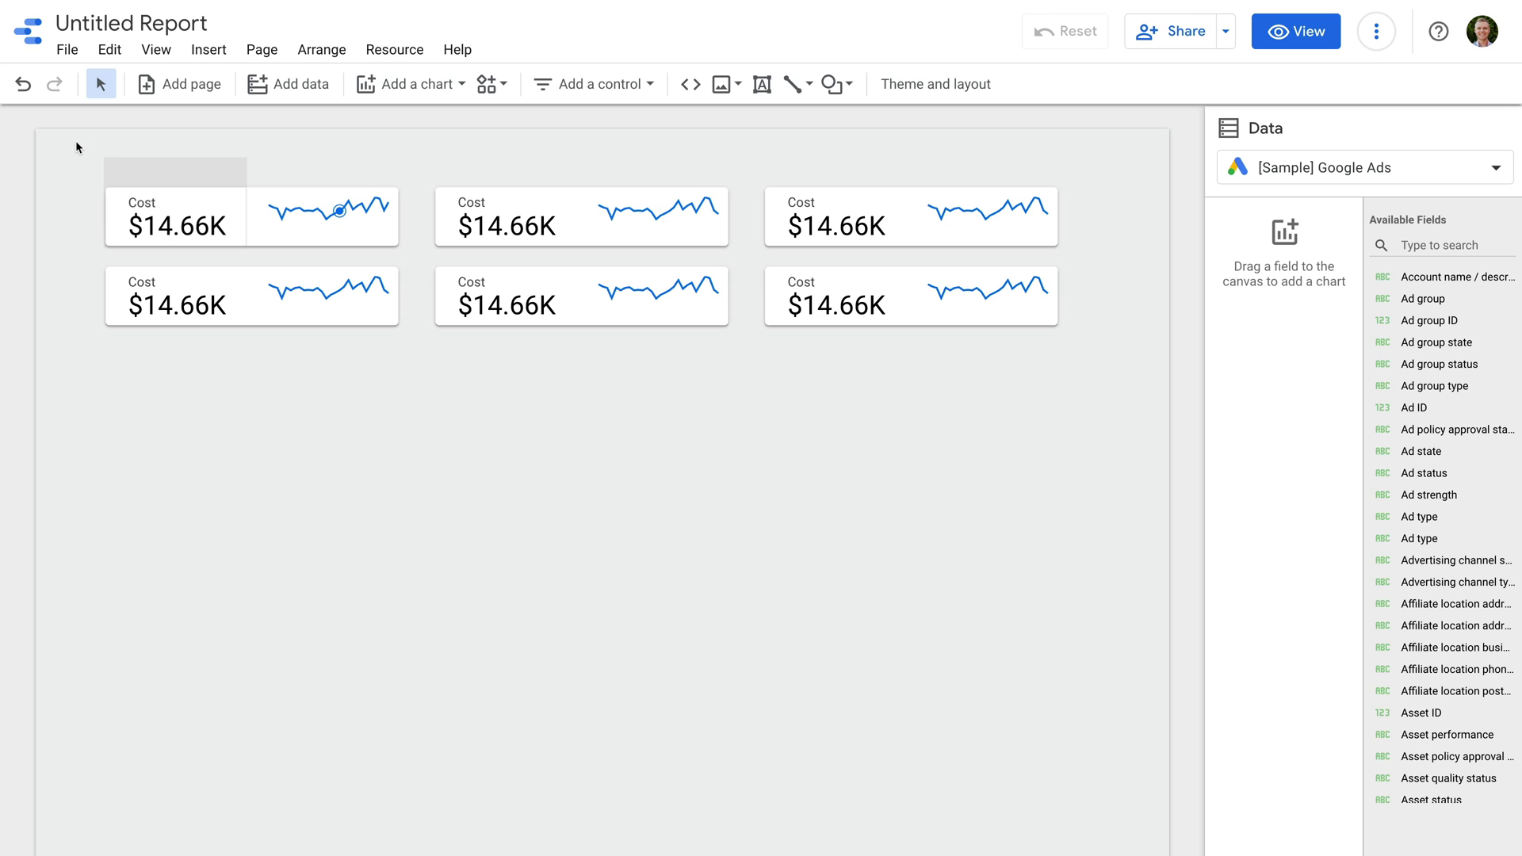
- Change the metric of the third scorecard in the first row to Conversions
left_click(814, 227)
left_click(814, 227)
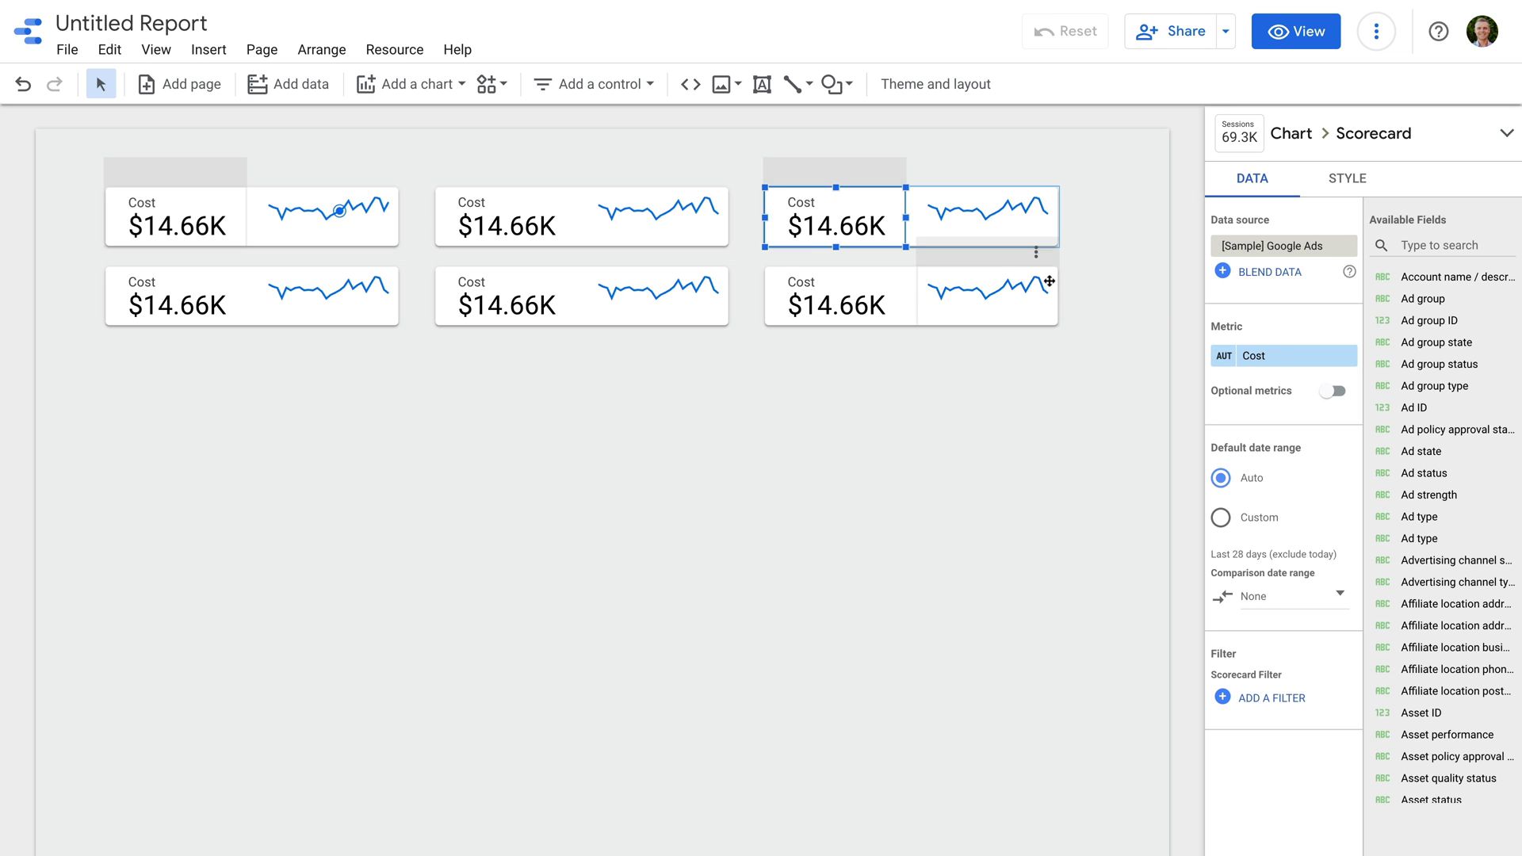
left_click(1282, 355)
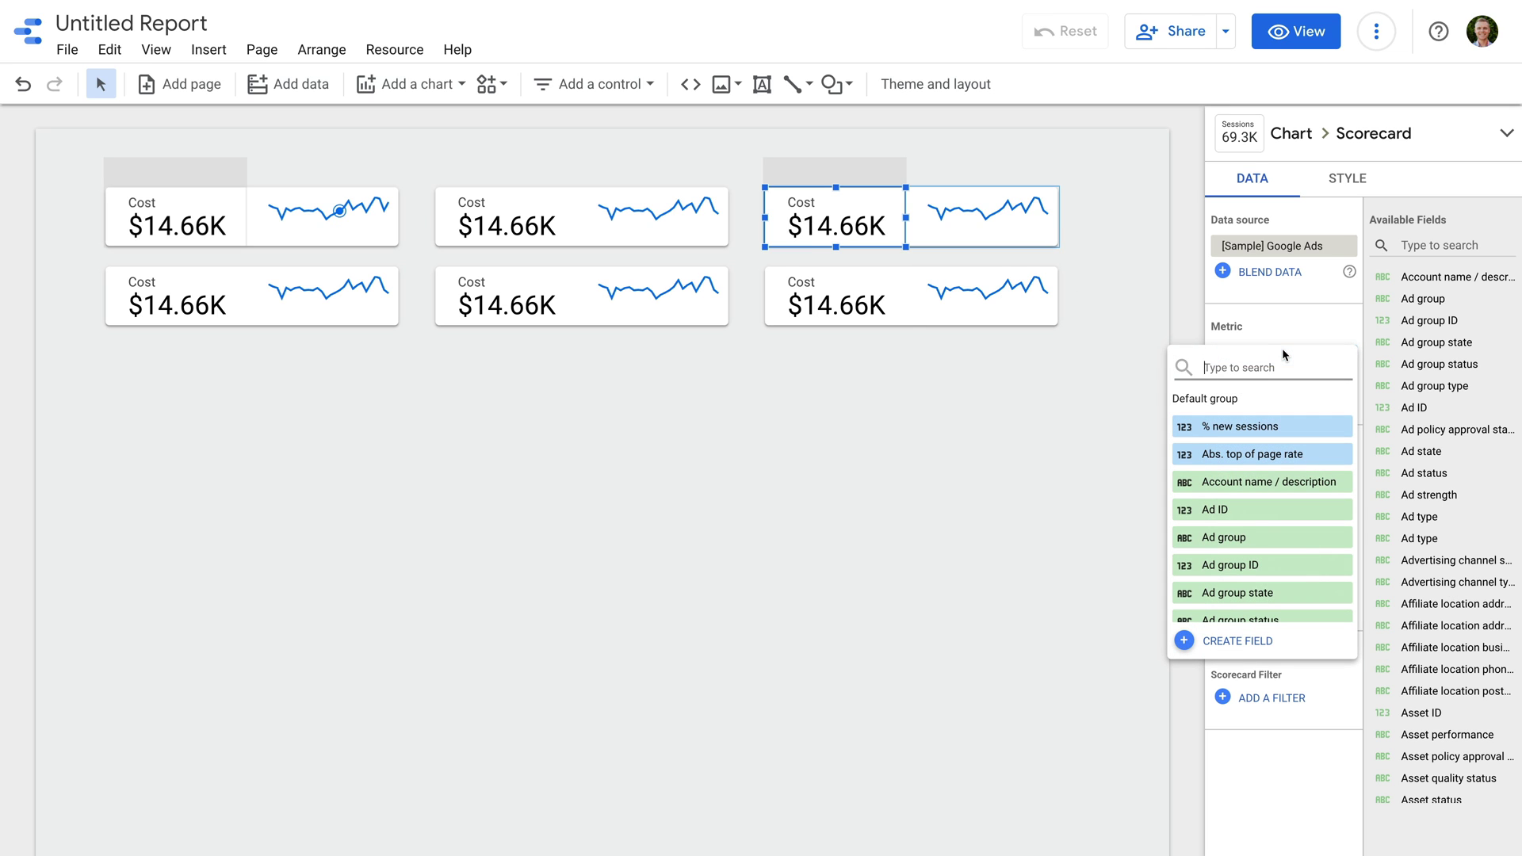
type("conver")
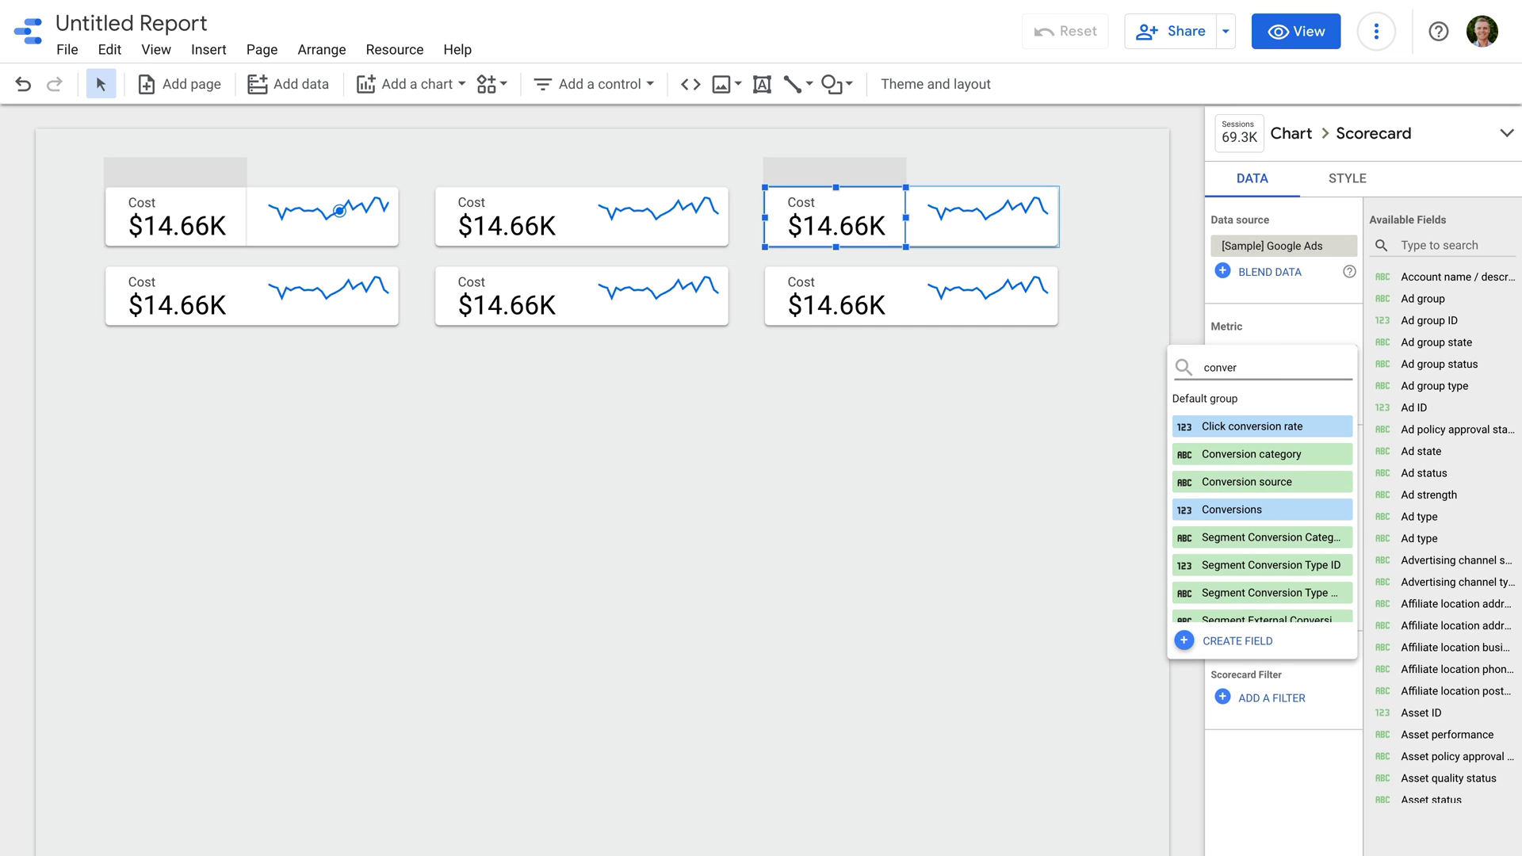
left_click(1275, 510)
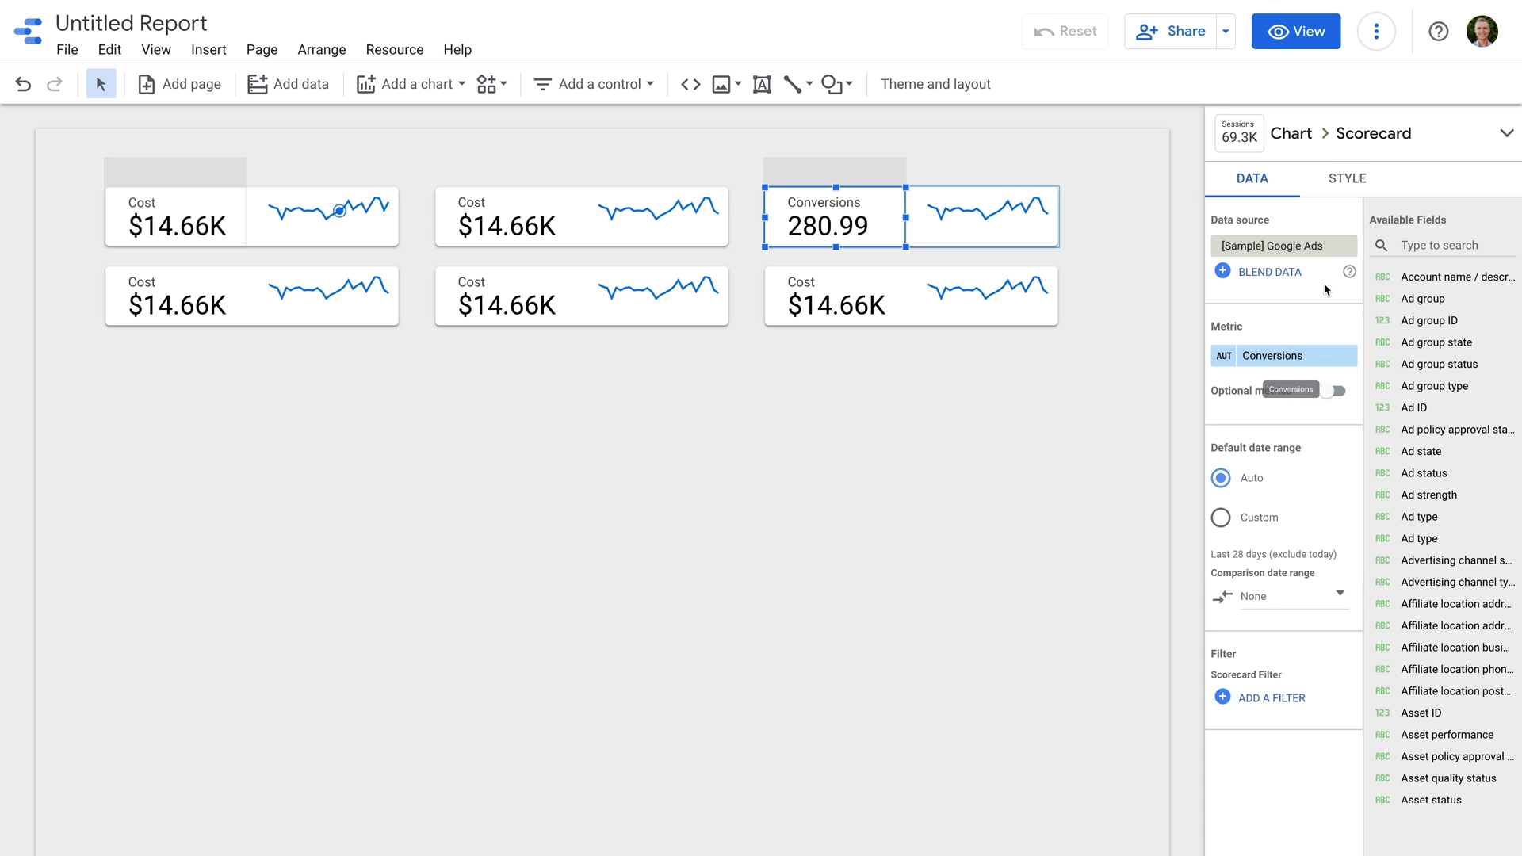
- Set the decimal precision of the Conversions scorecard to 0
left_click(1331, 199)
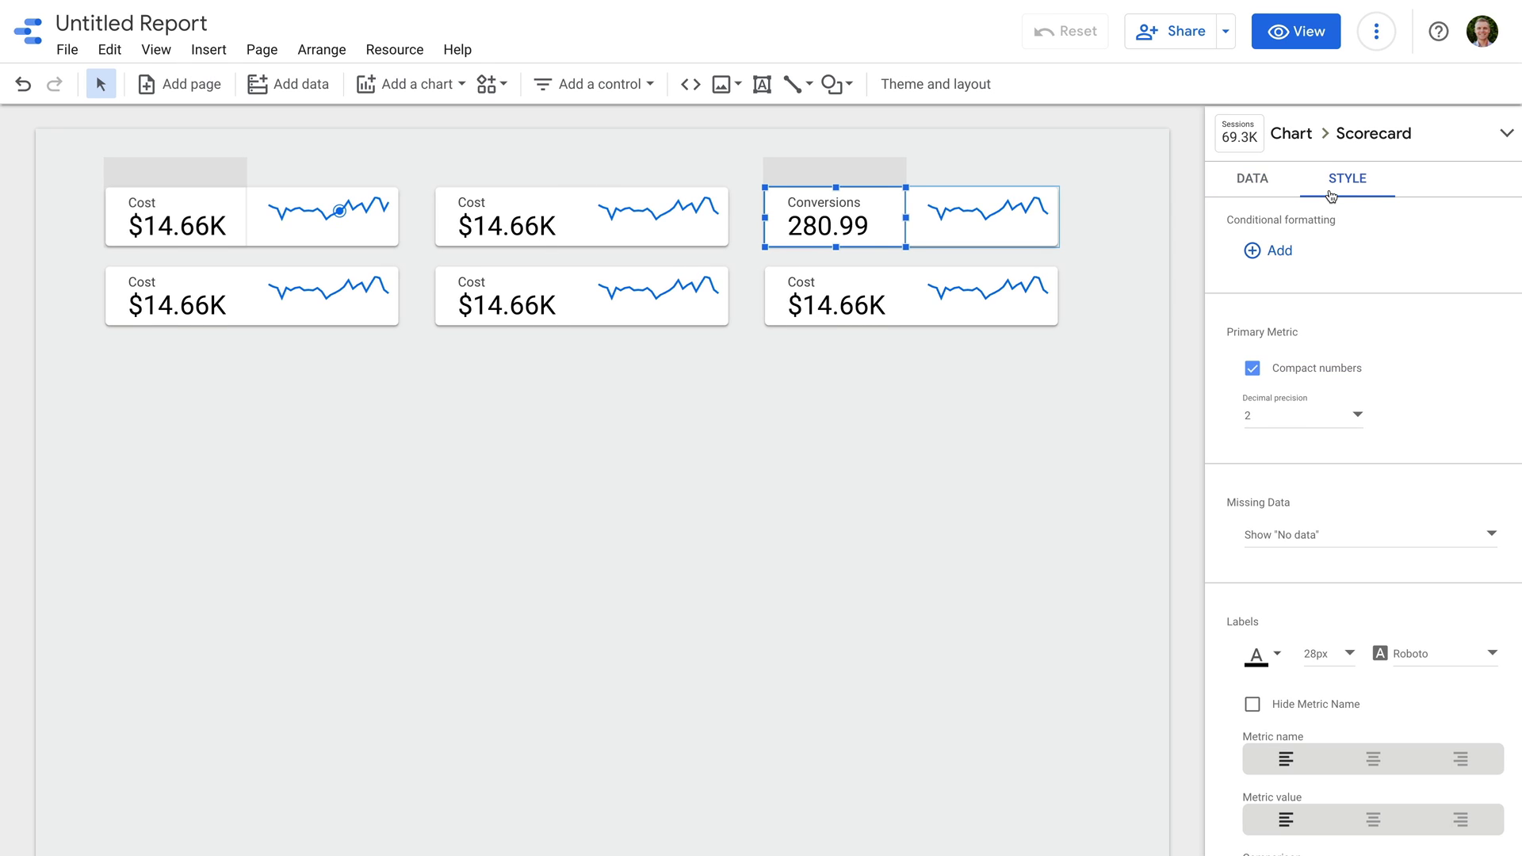
left_click(1323, 425)
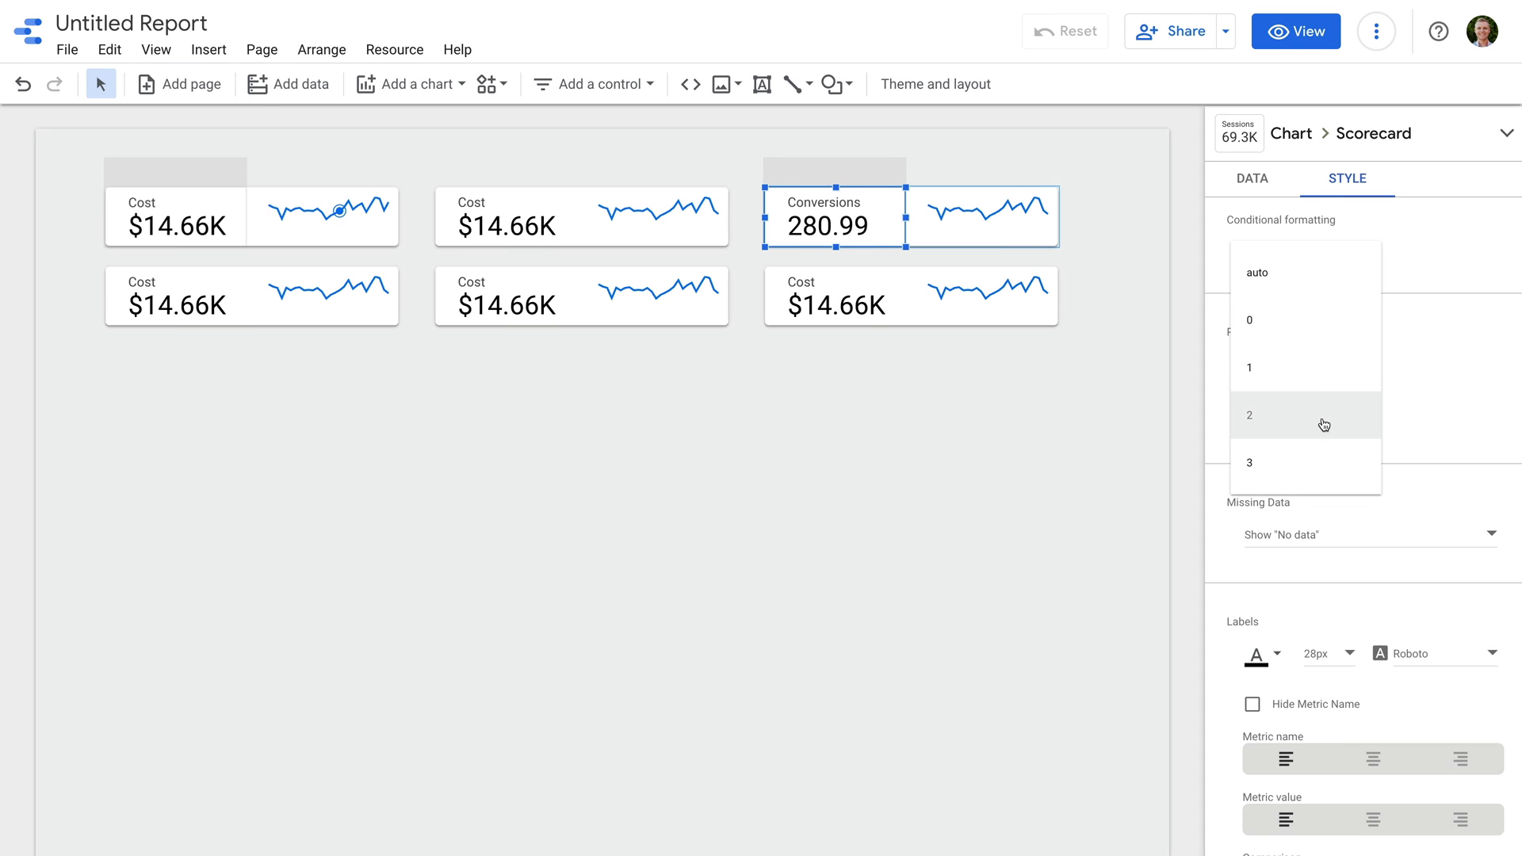
left_click(1291, 322)
left_click(1116, 284)
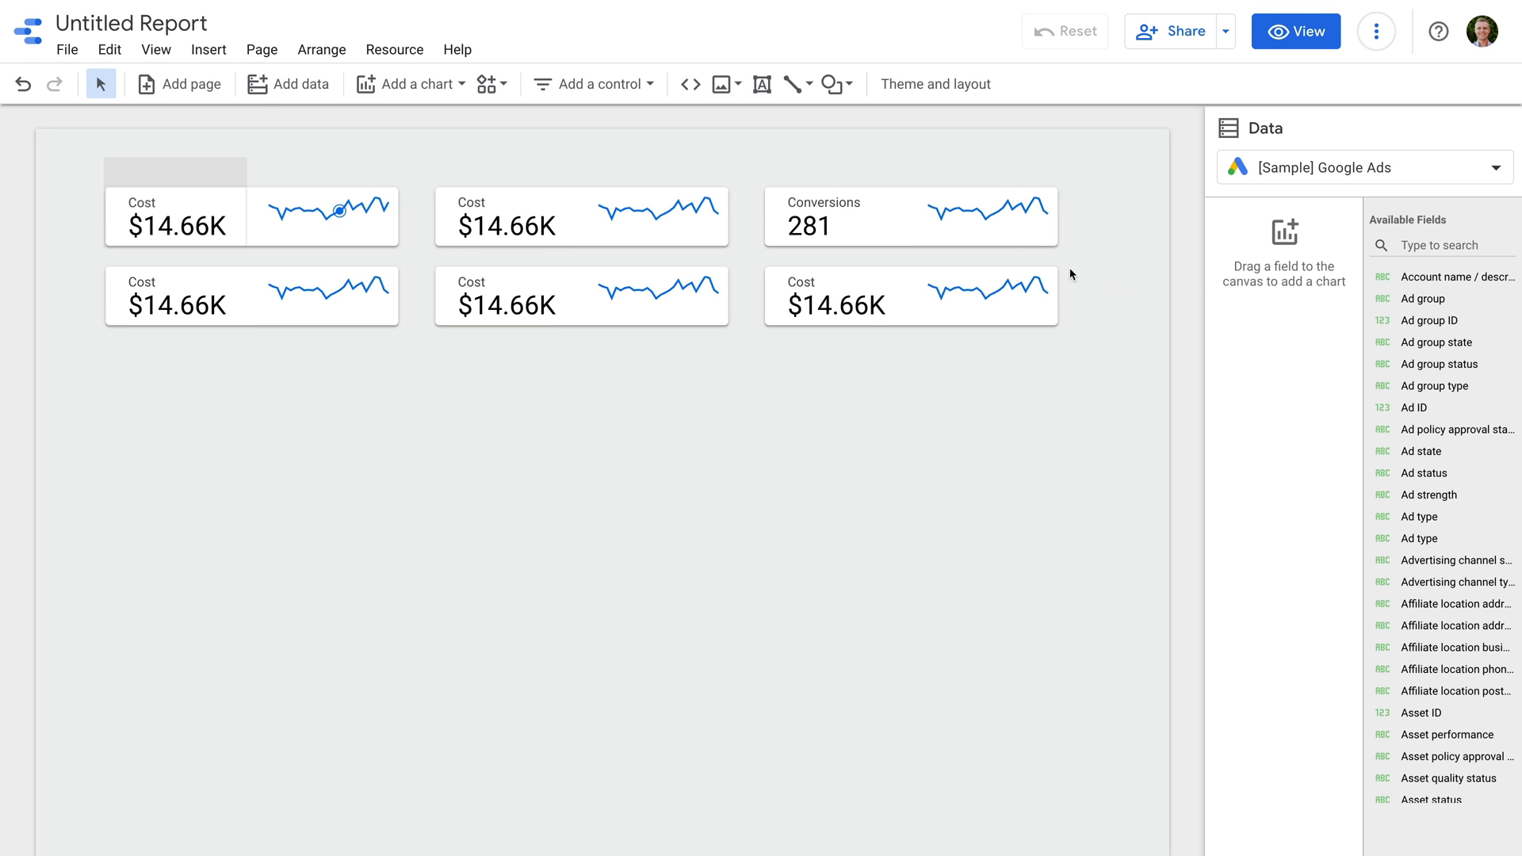
- Change the metric of the sparkline beside the Conversions scorecard to Conversions
left_click(998, 229)
left_click(996, 228)
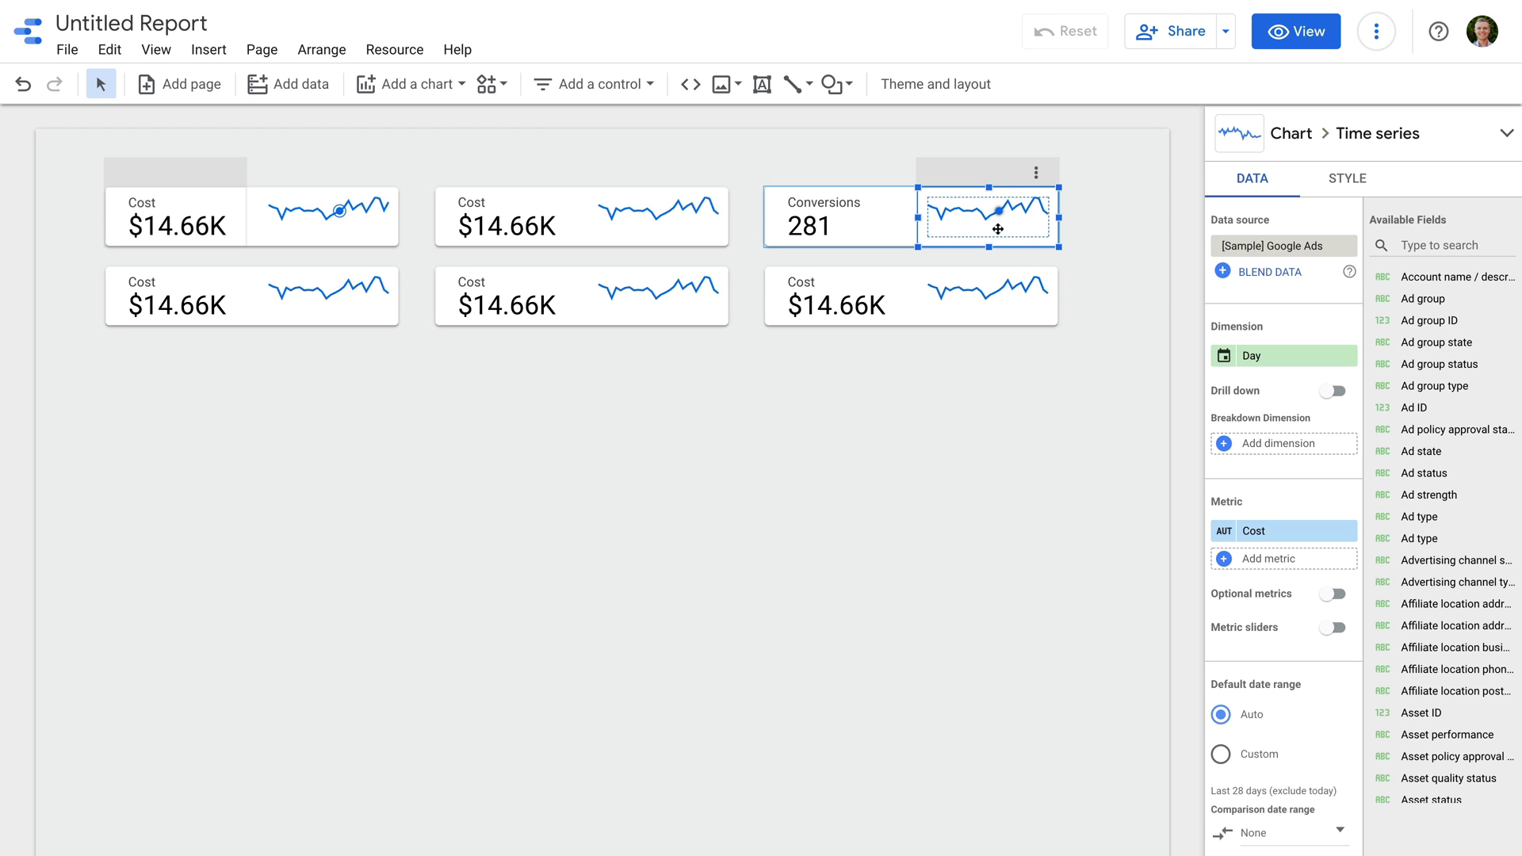
left_click(1292, 531)
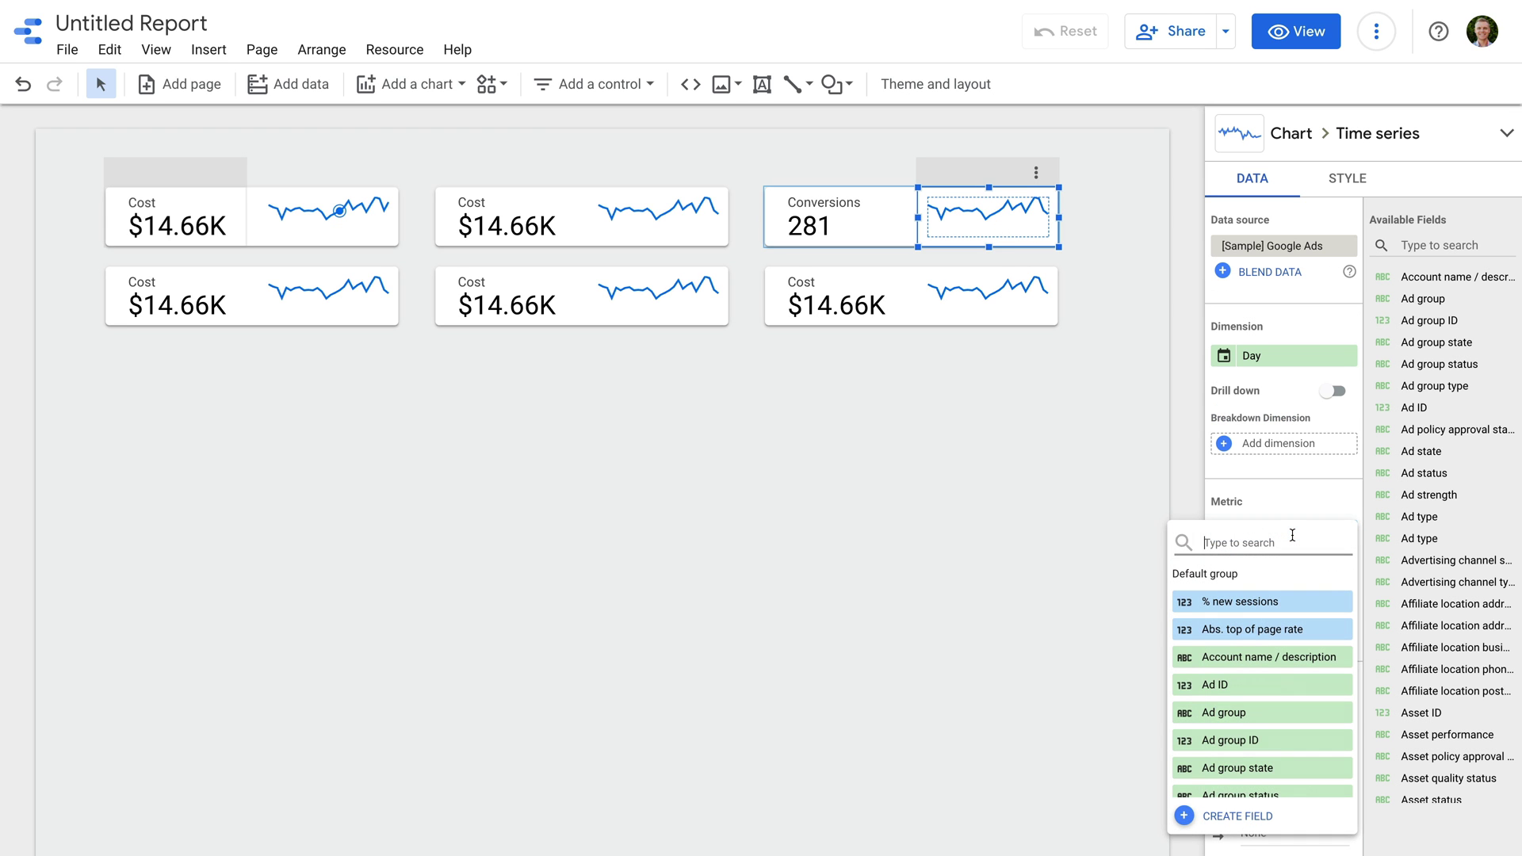
type("conversions")
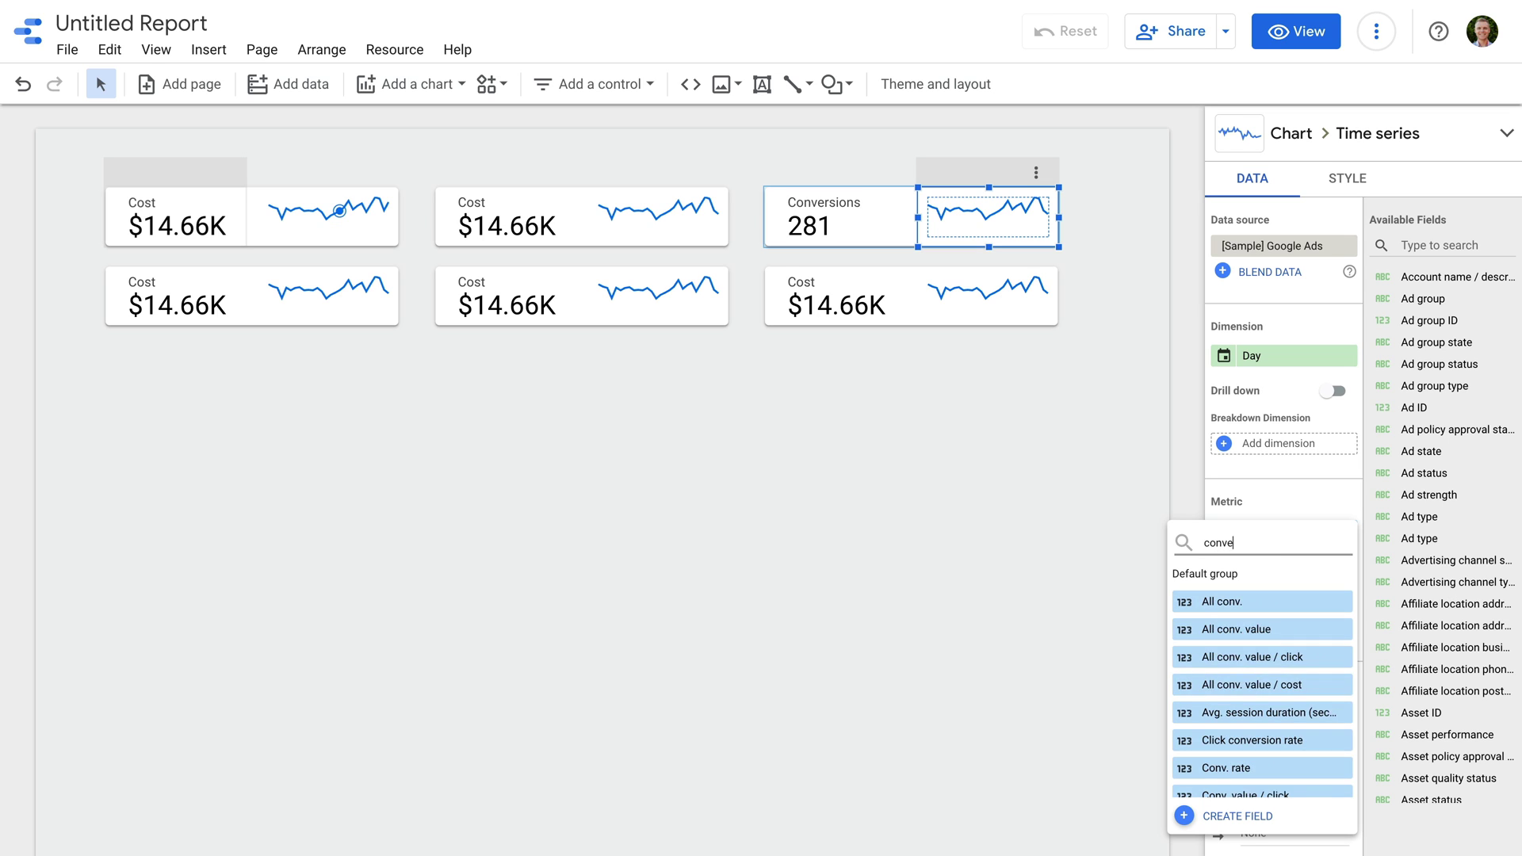
left_click(1295, 604)
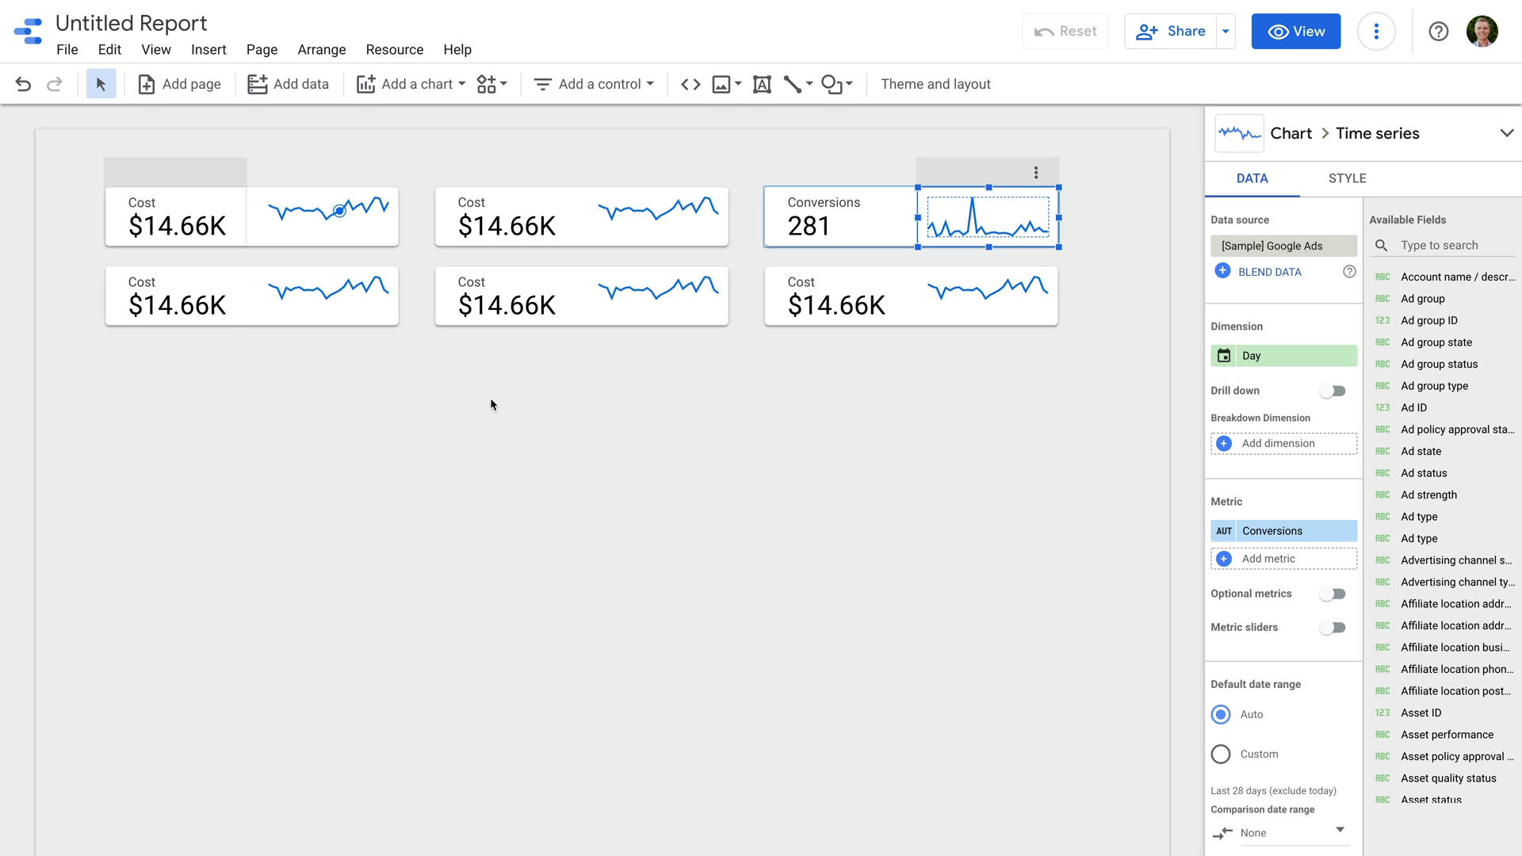
- Change the metric of the first scorecard in the second row to Conv. rate
left_click(194, 307)
left_click(193, 307)
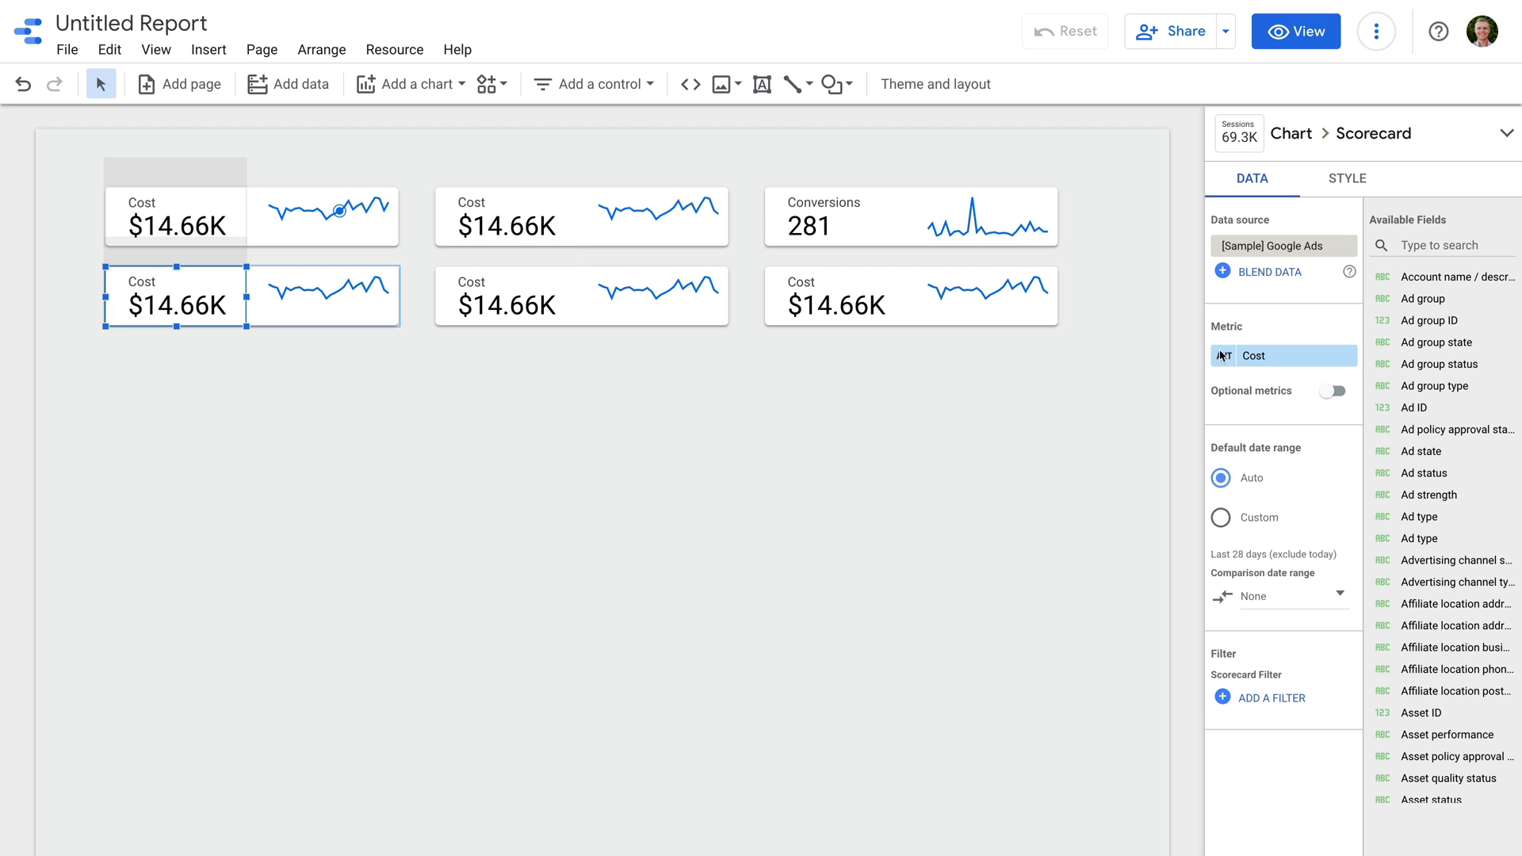
left_click(1277, 358)
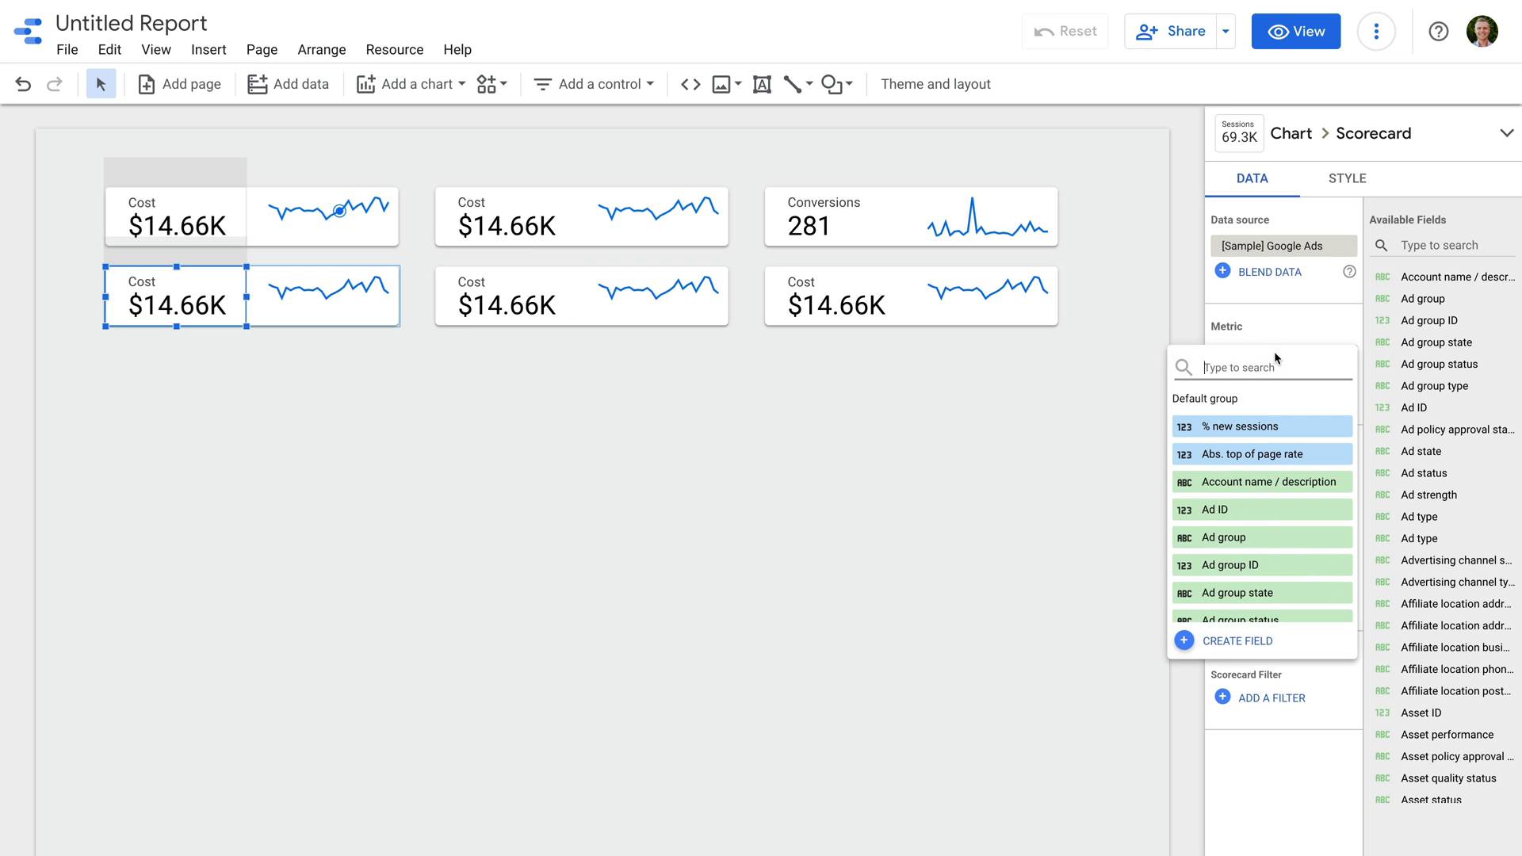
type("conv")
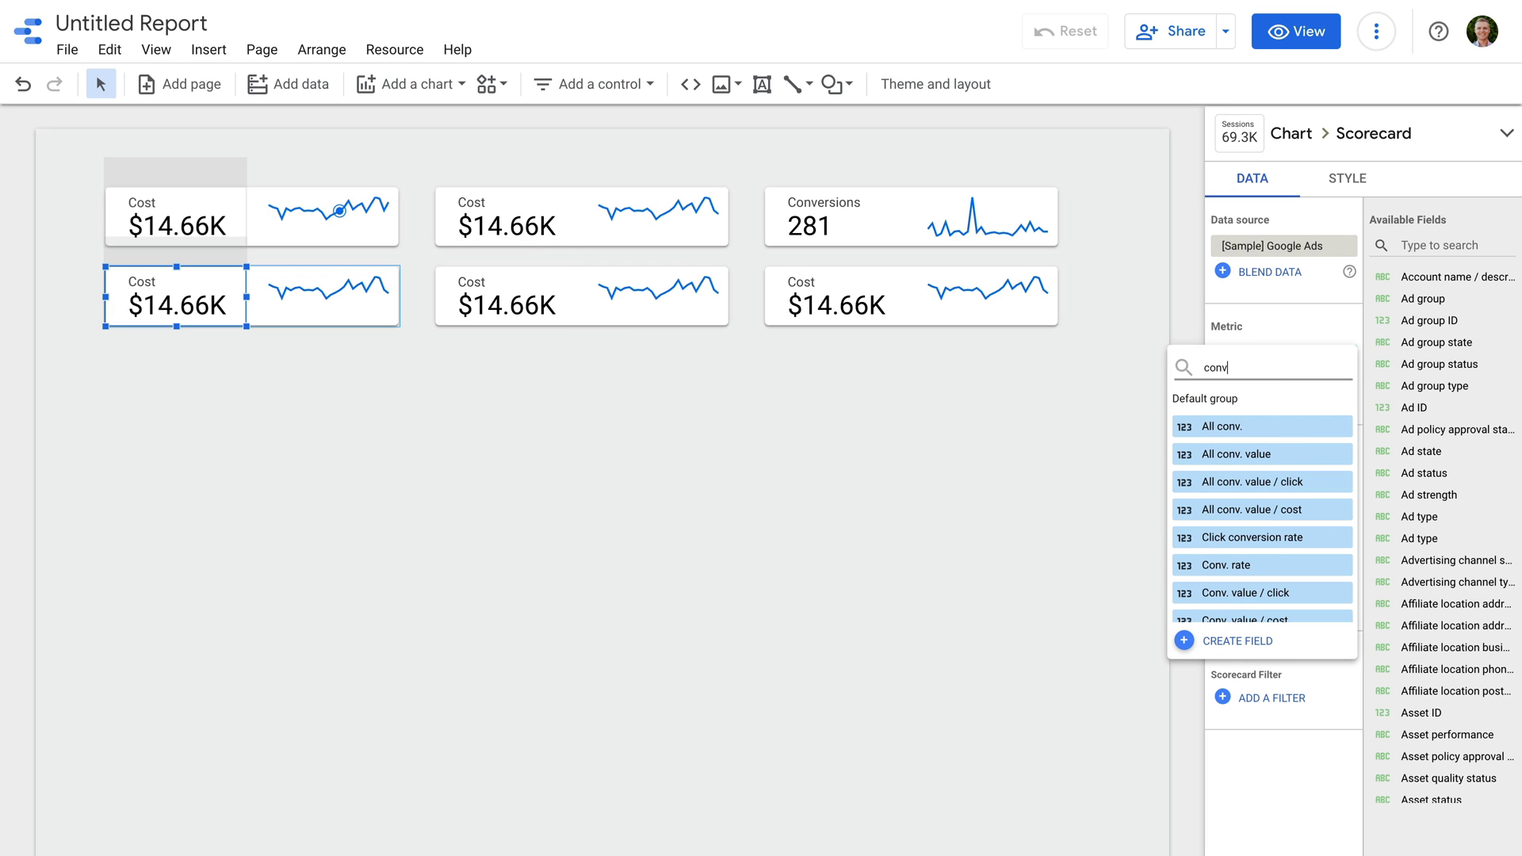
left_click(1283, 565)
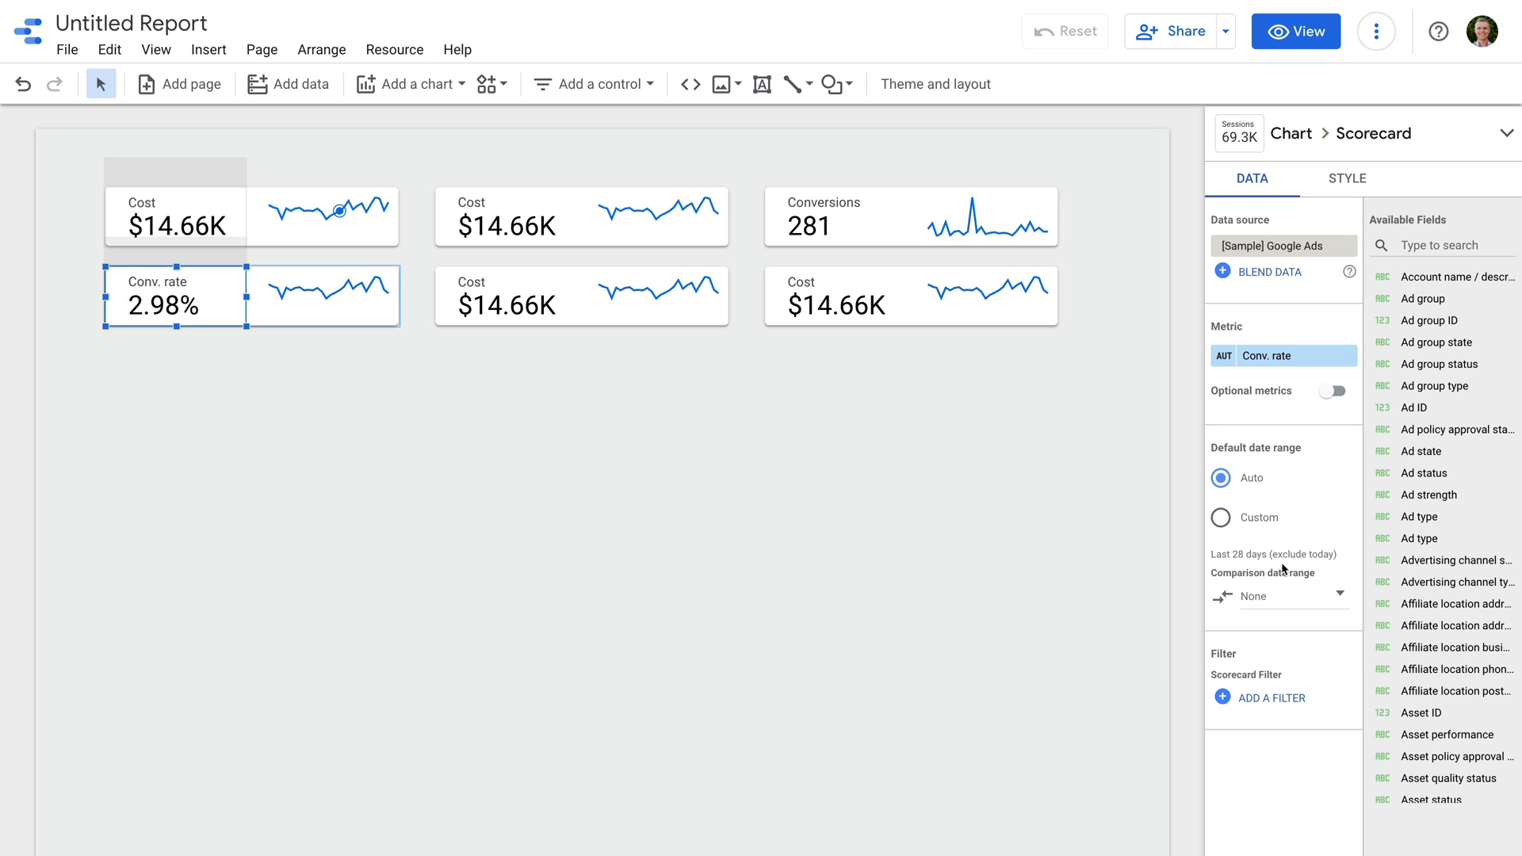
- Change the metric of the sparkline beside the Conv. rate scorecard to Conv. rate
left_click(389, 278, "shift")
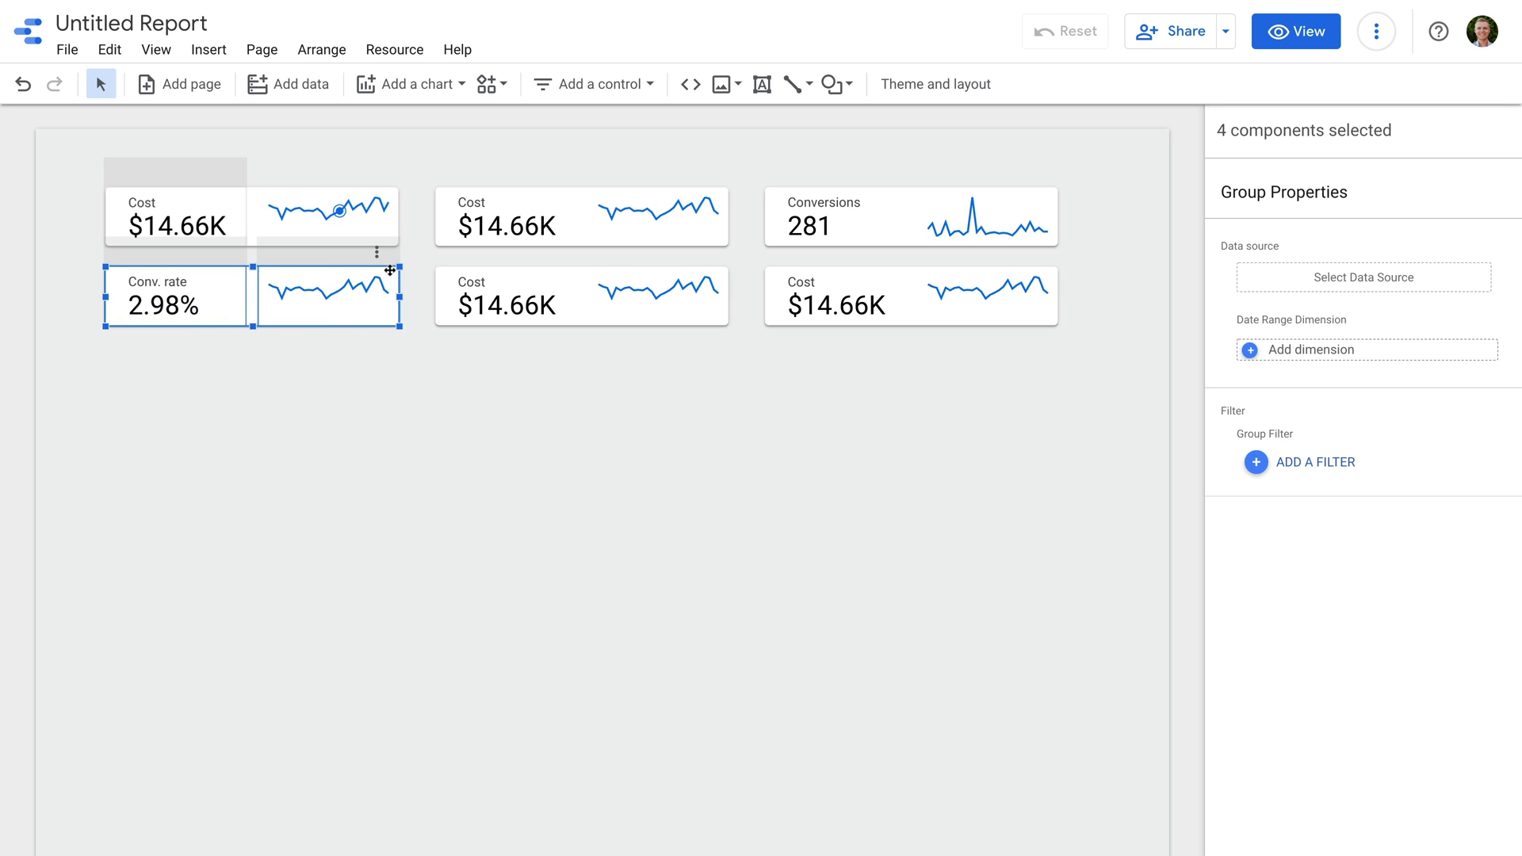
left_click(390, 270)
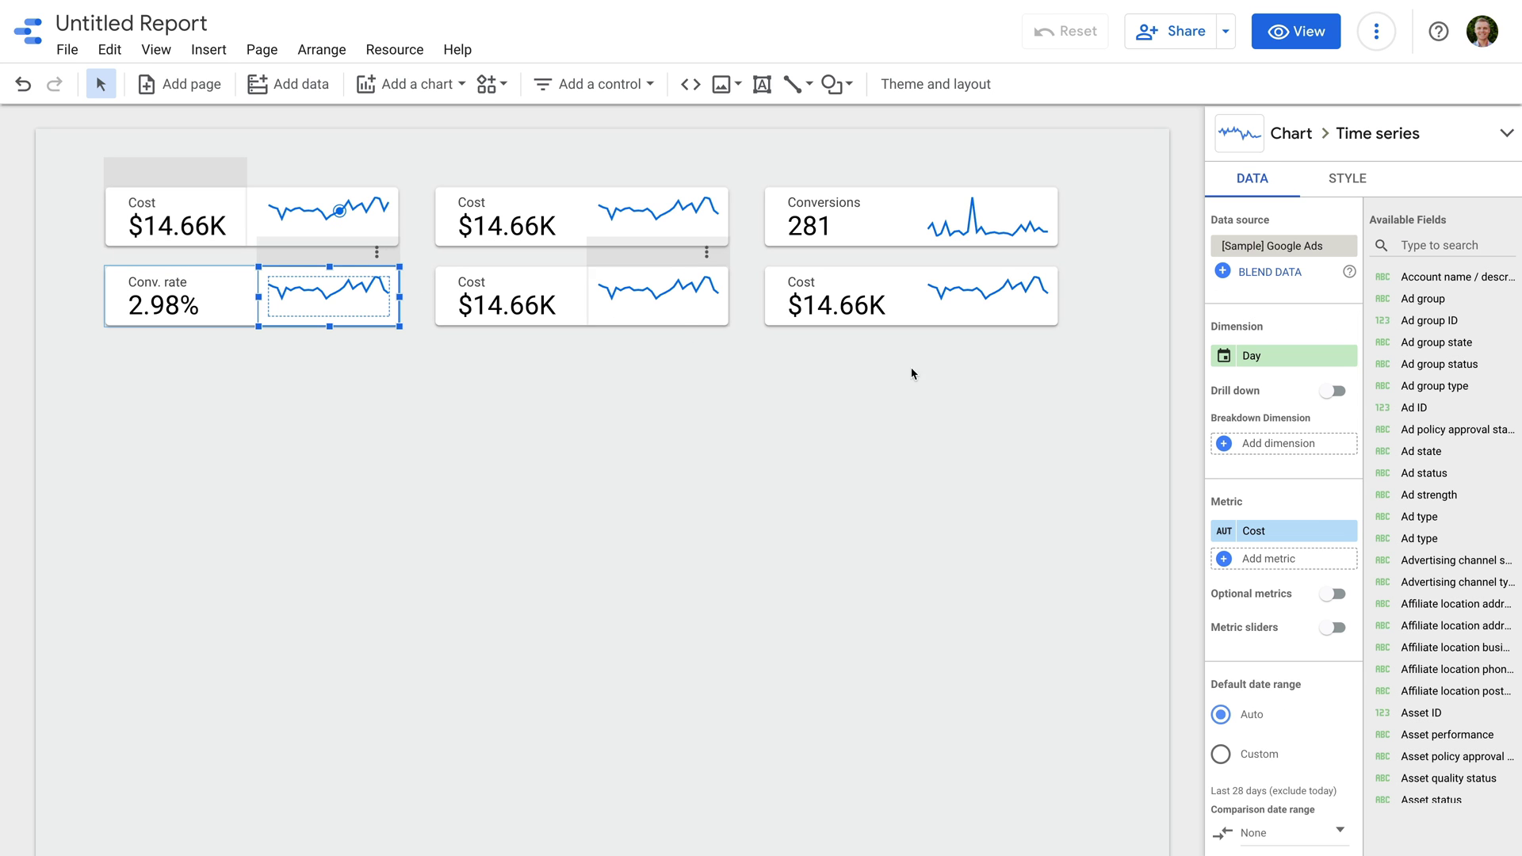
left_click(1306, 531)
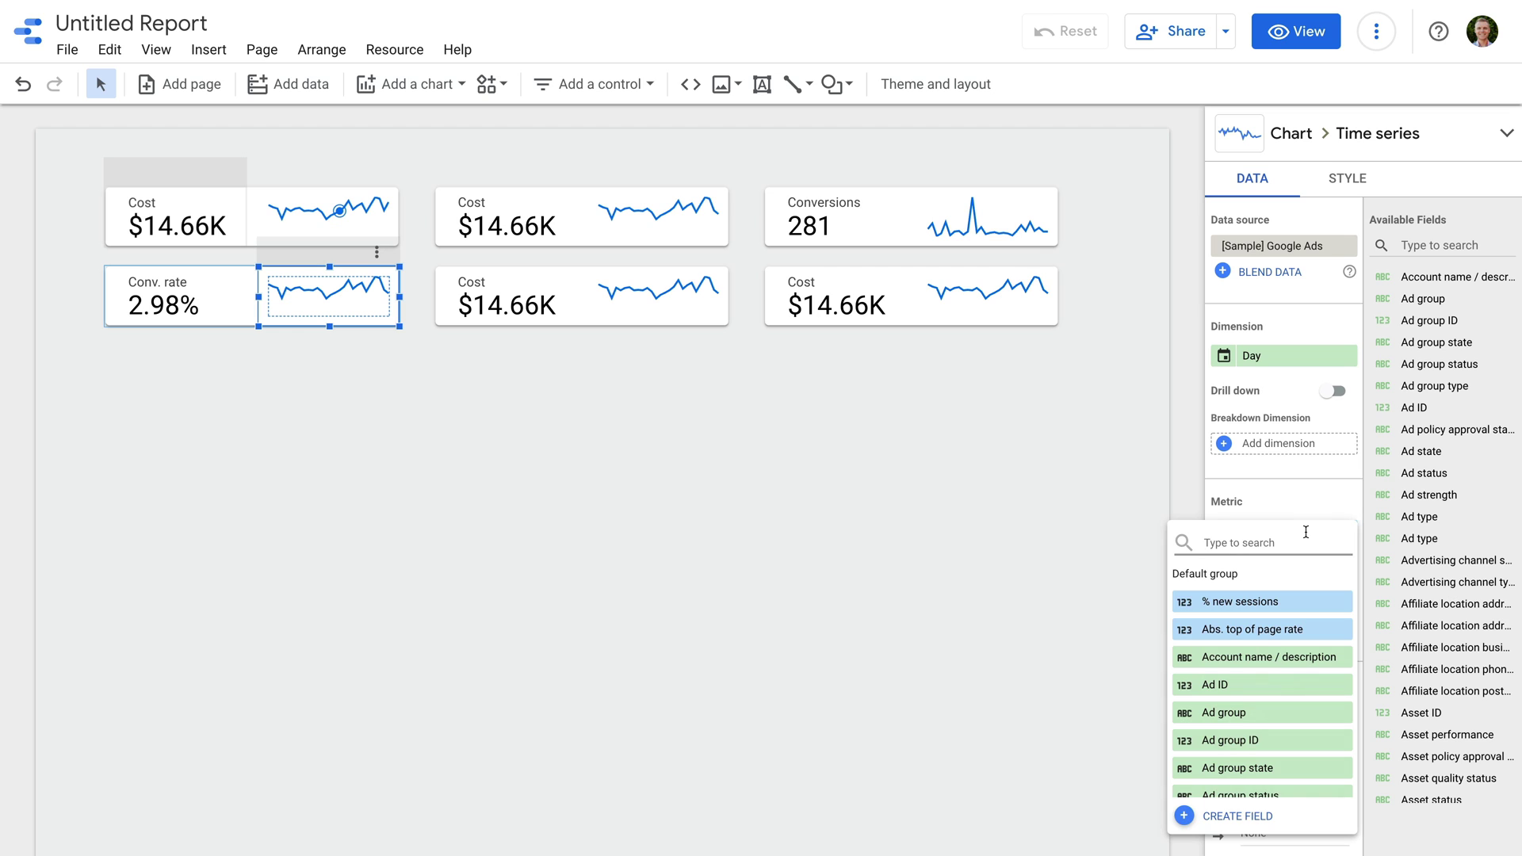
type("conv")
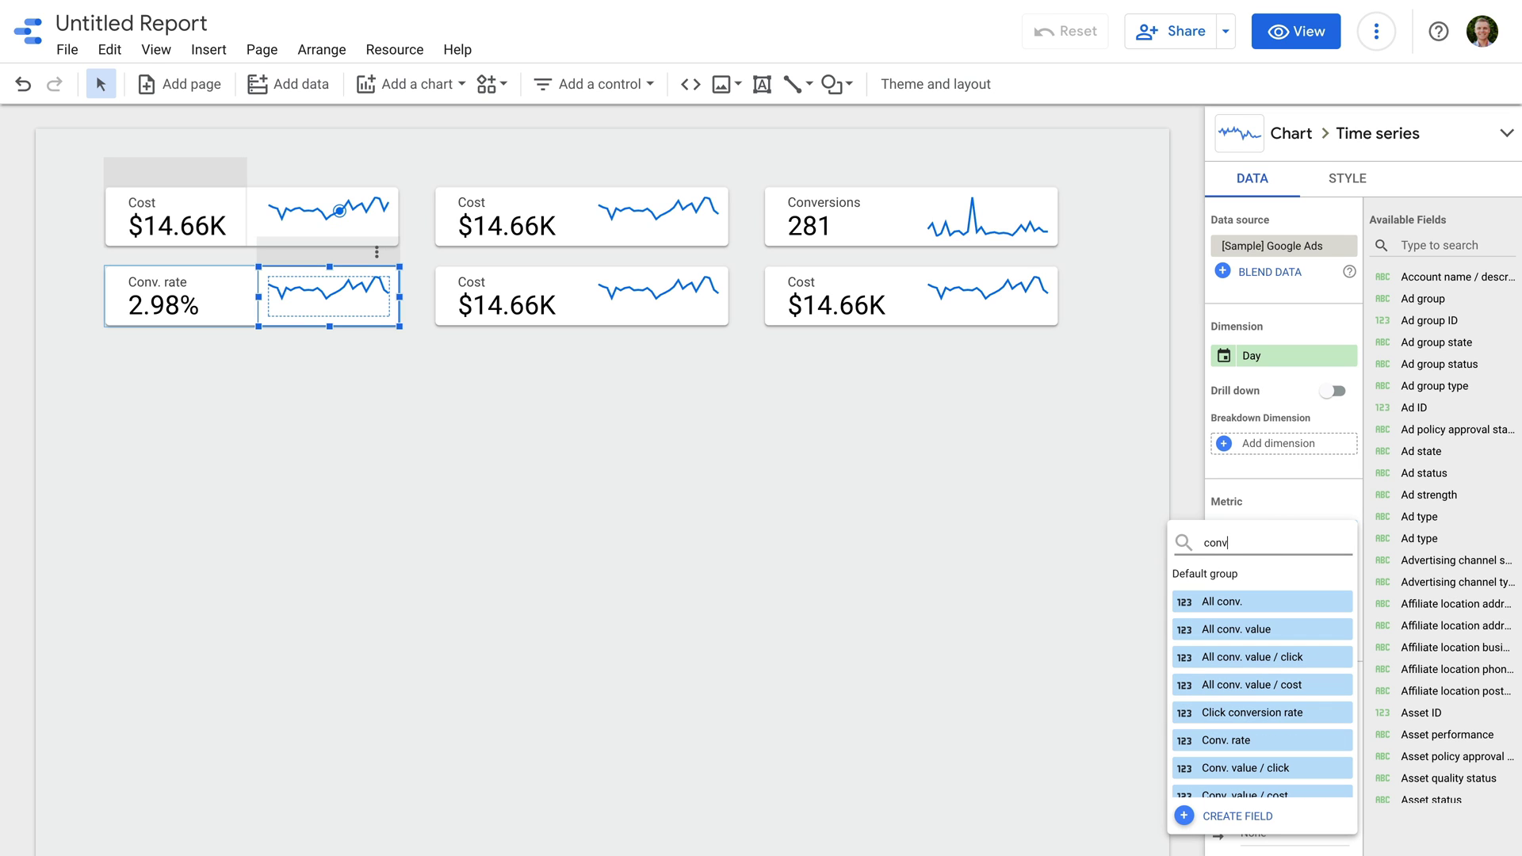
left_click(1279, 740)
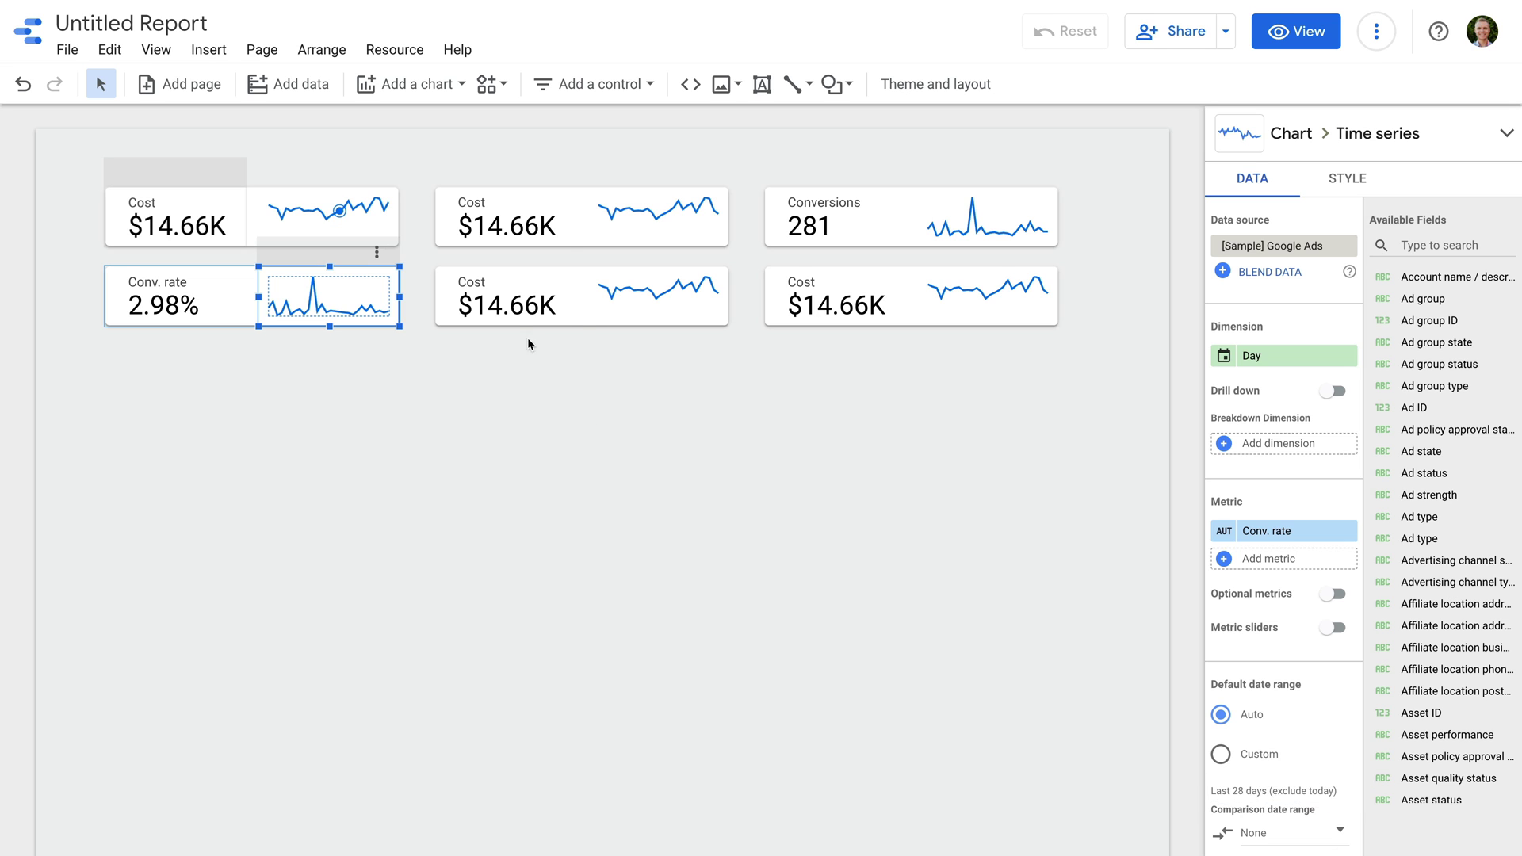
- Change the metric of the second scorecard in the second row to CTR
left_click(506, 300)
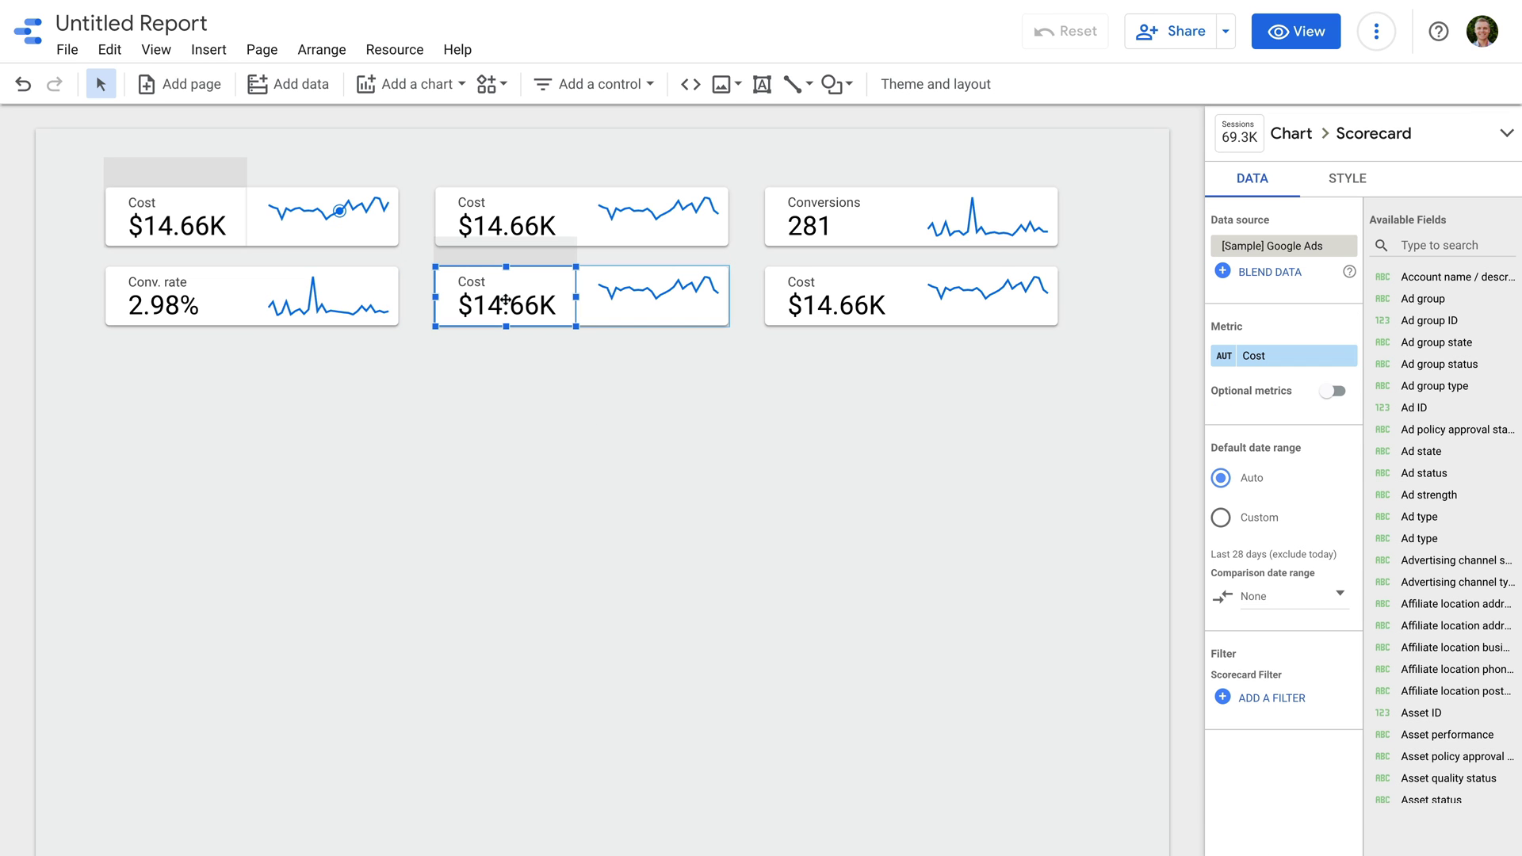
left_click(1300, 356)
type("ctr")
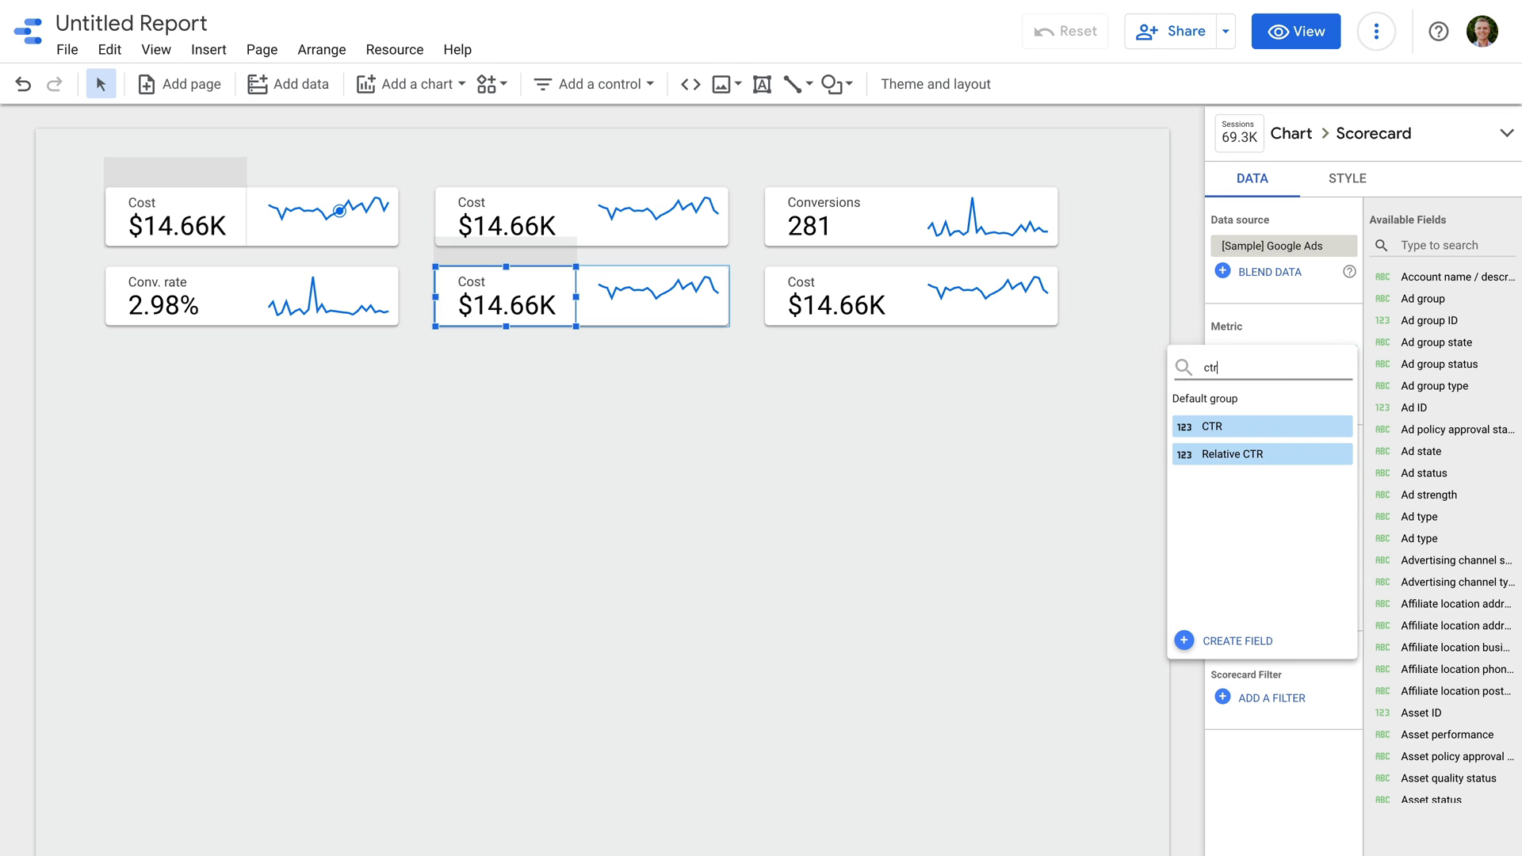
left_click(1283, 435)
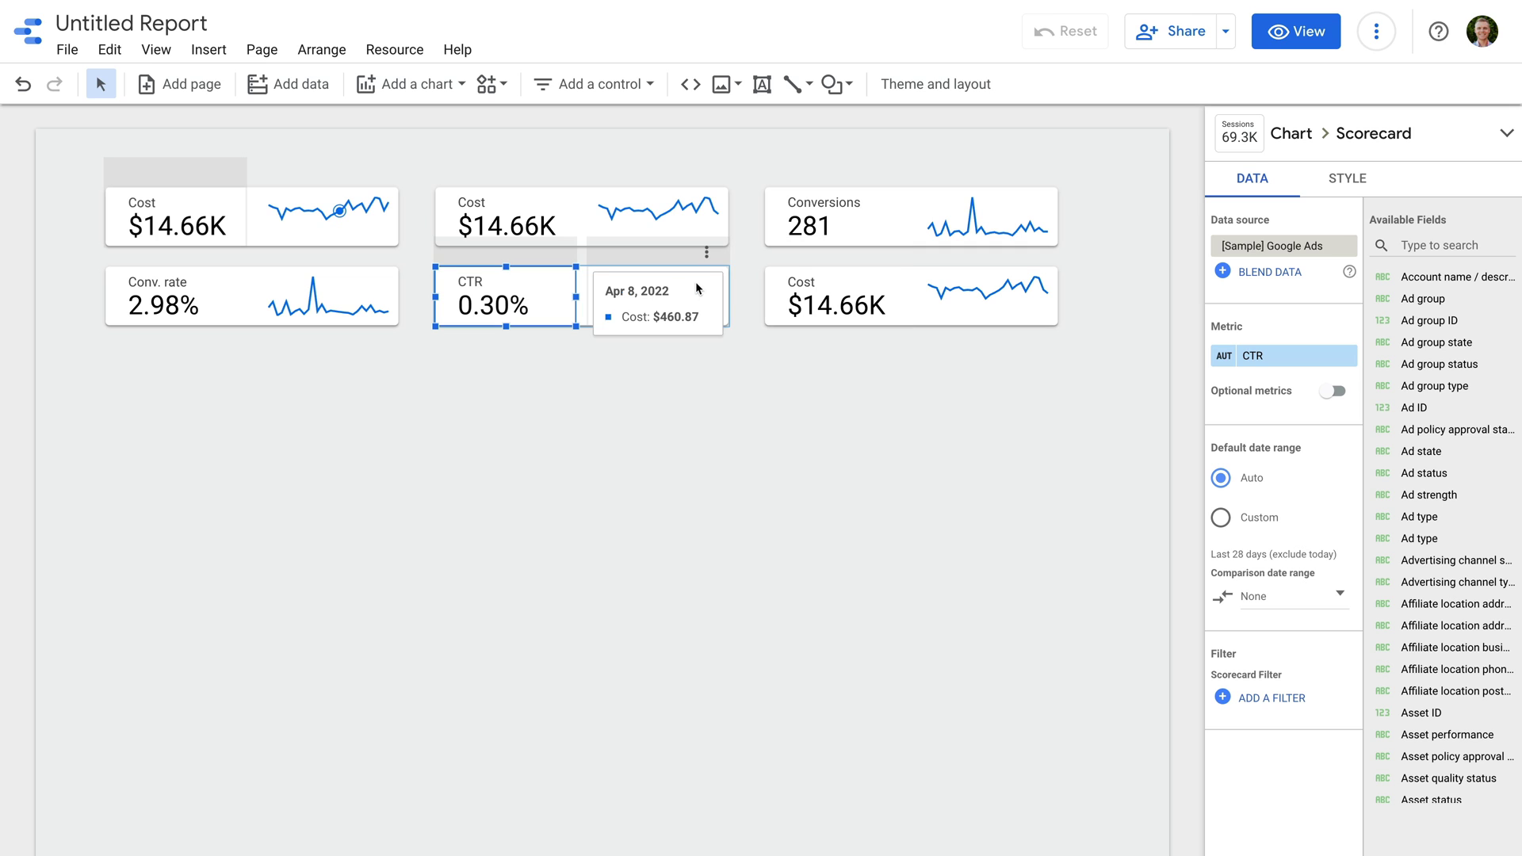
- Change the metric of the sparkline beside the CTR scorecard to CTR, and deselect the chart
left_click(718, 270)
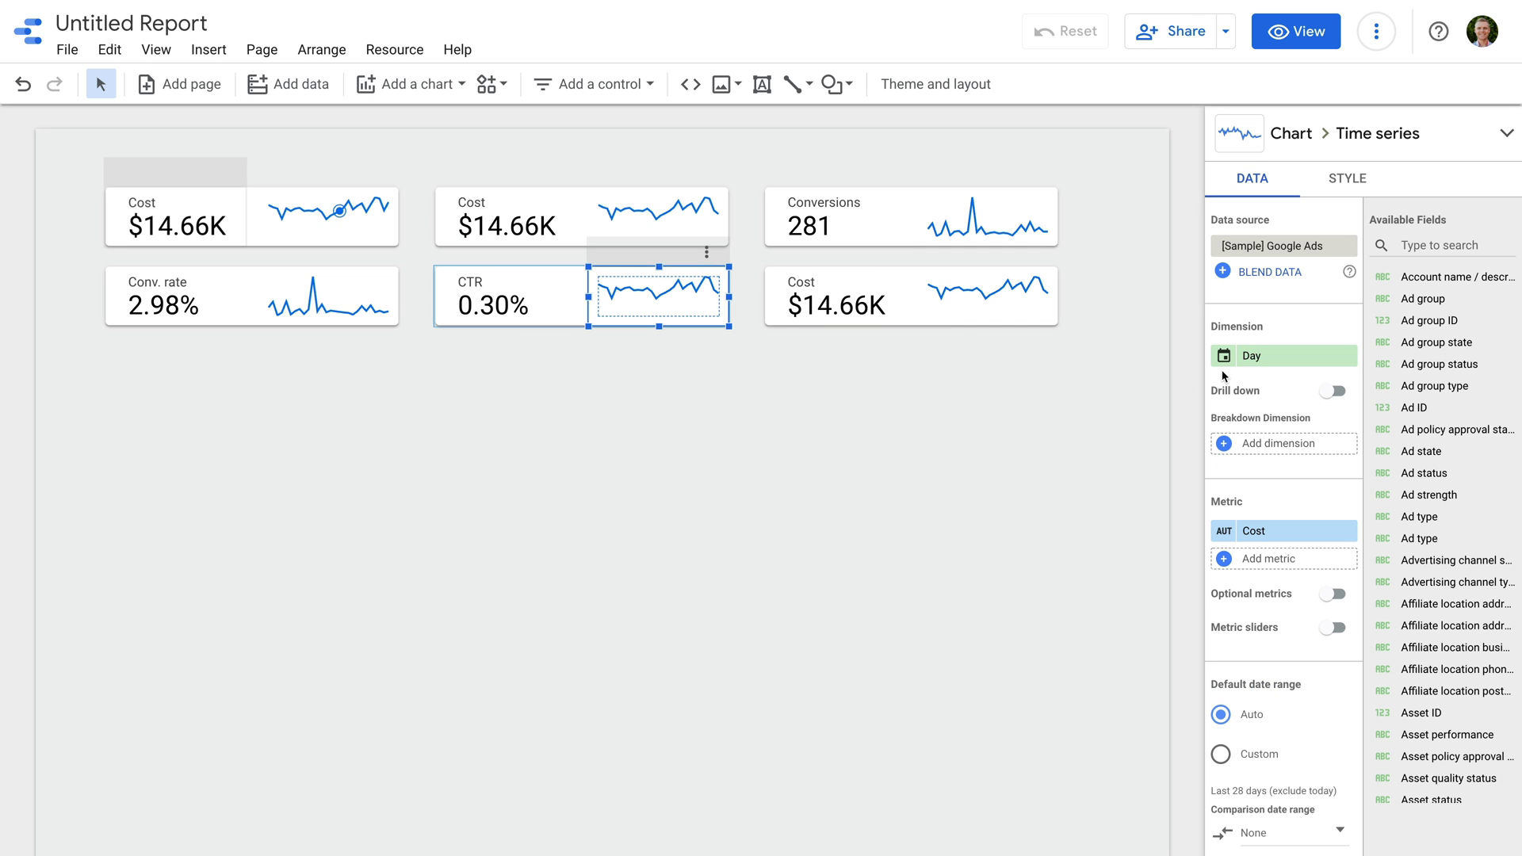
left_click(1307, 531)
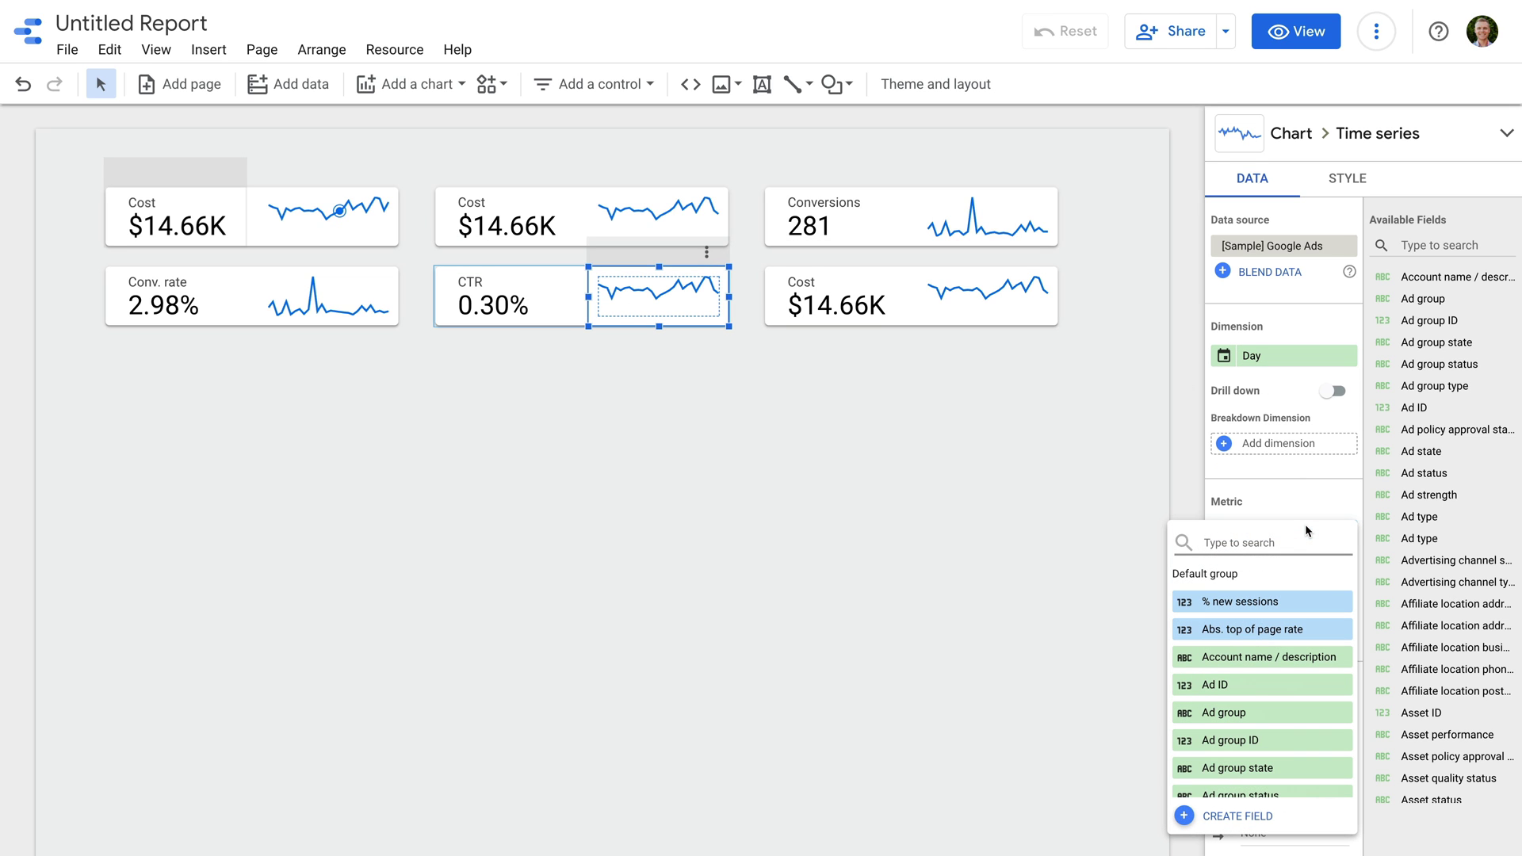
type("ctr")
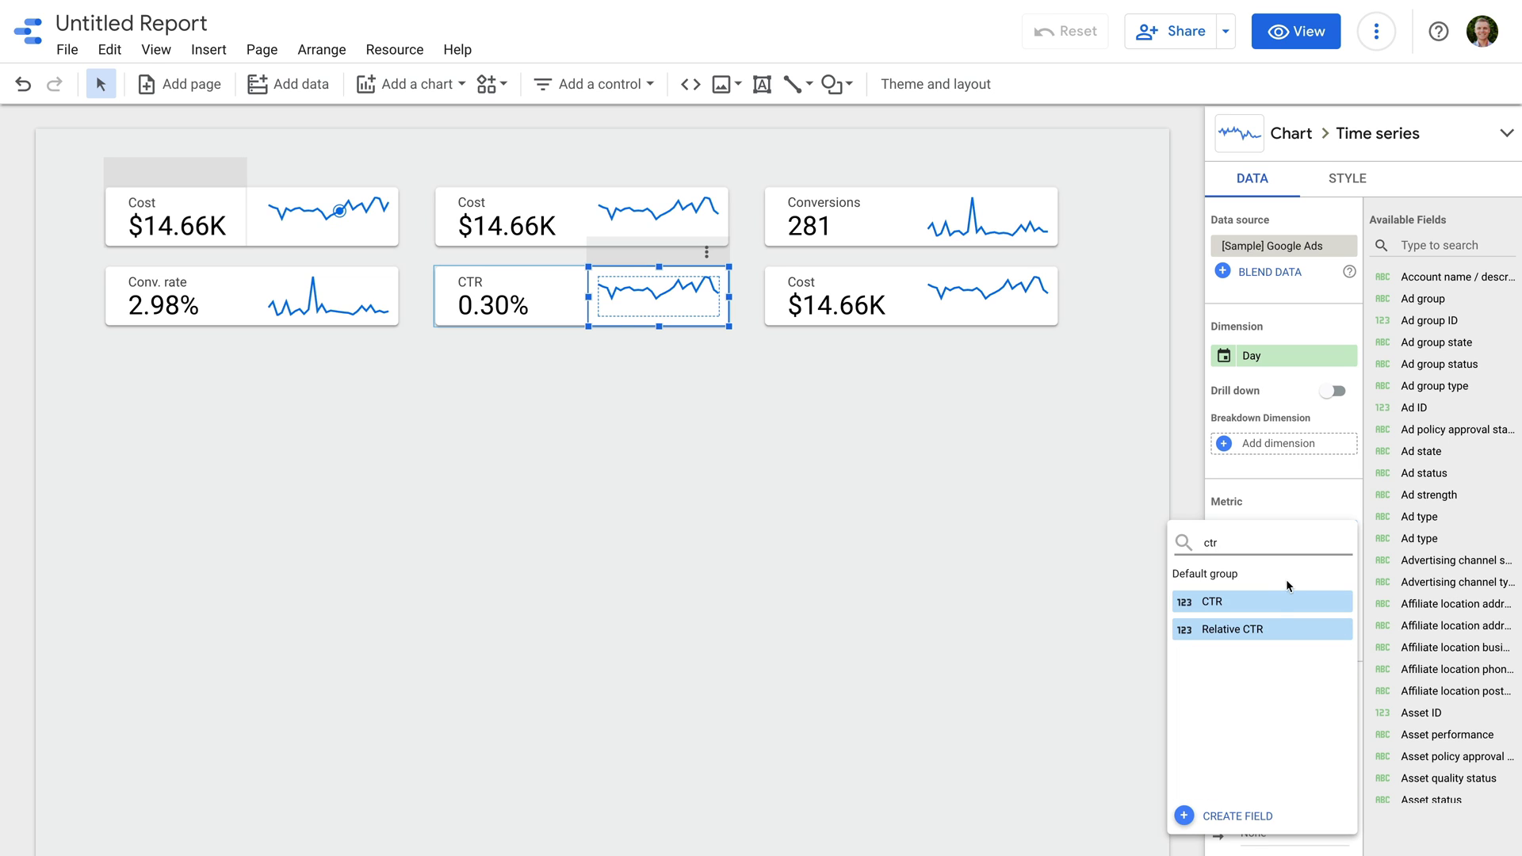
left_click(1277, 601)
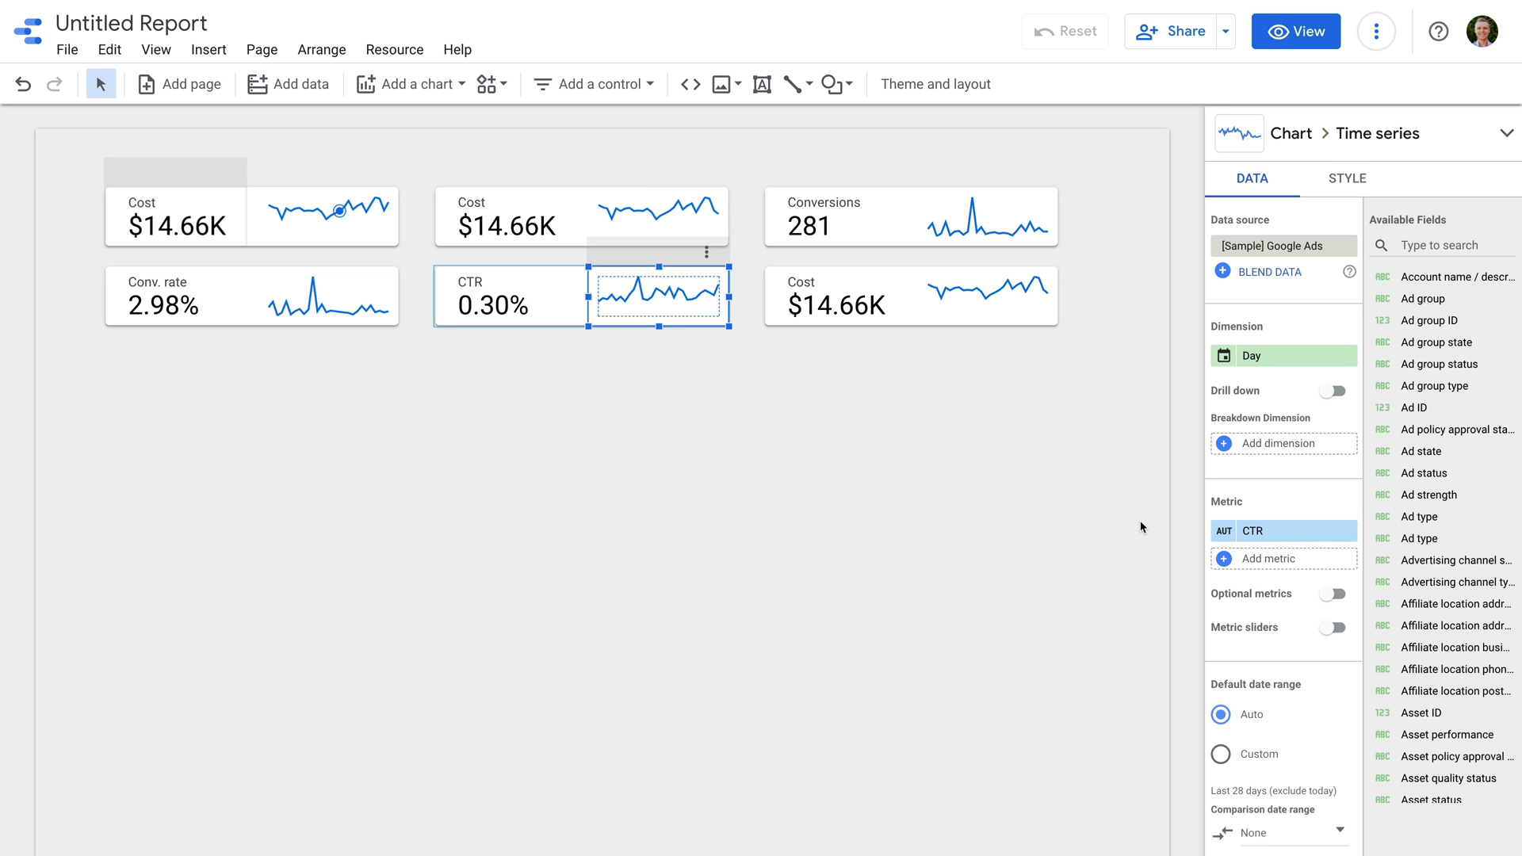
left_click(1031, 433)
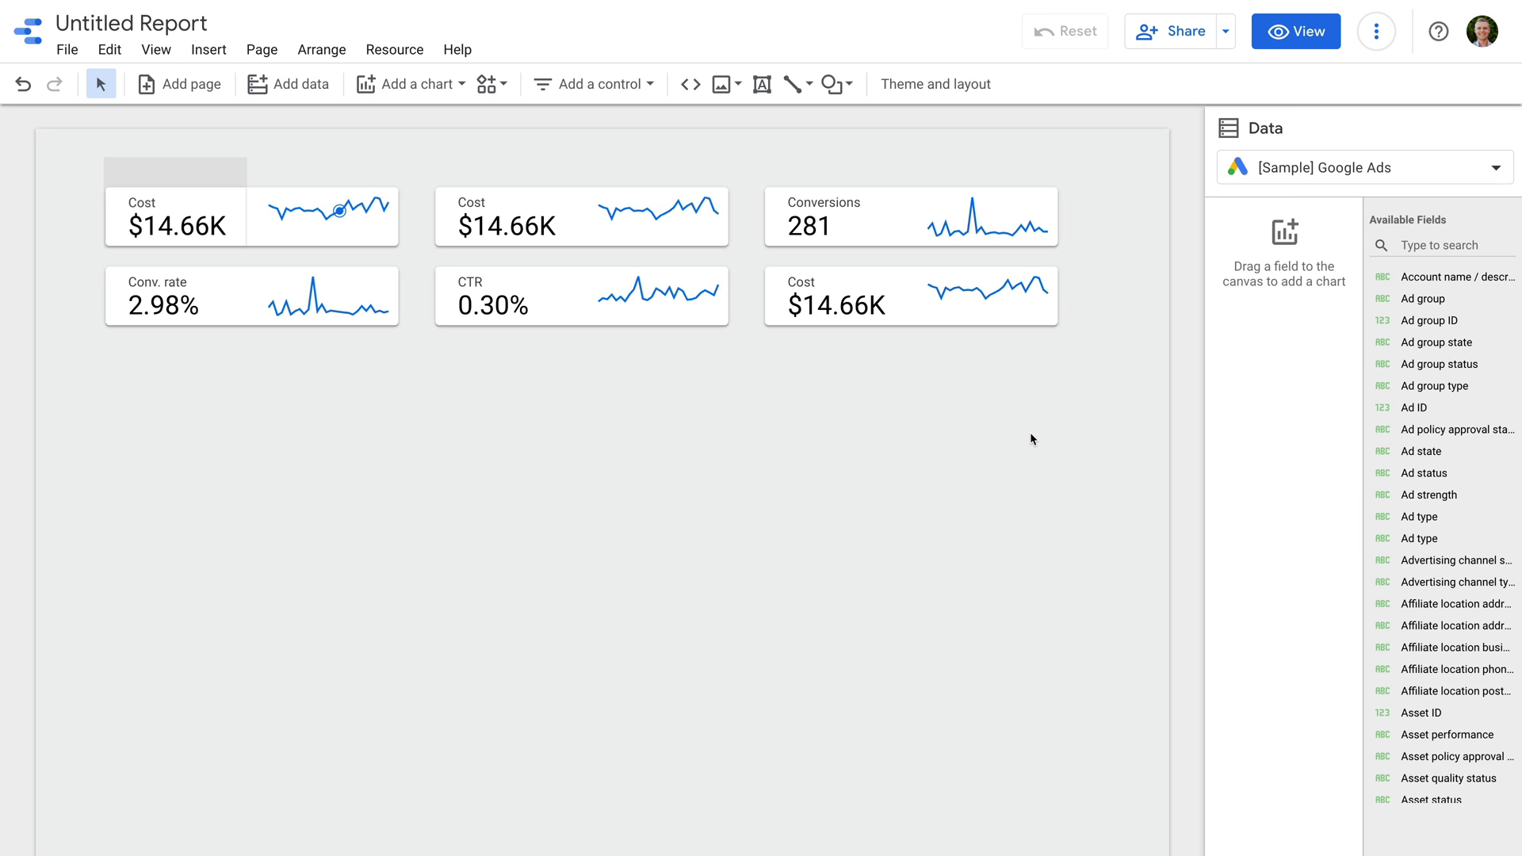
- Switch the second scorecard in the first row to a new Google Analytics data source, GA4 - Google Merchandise Store from the Demo Account
left_click(521, 217)
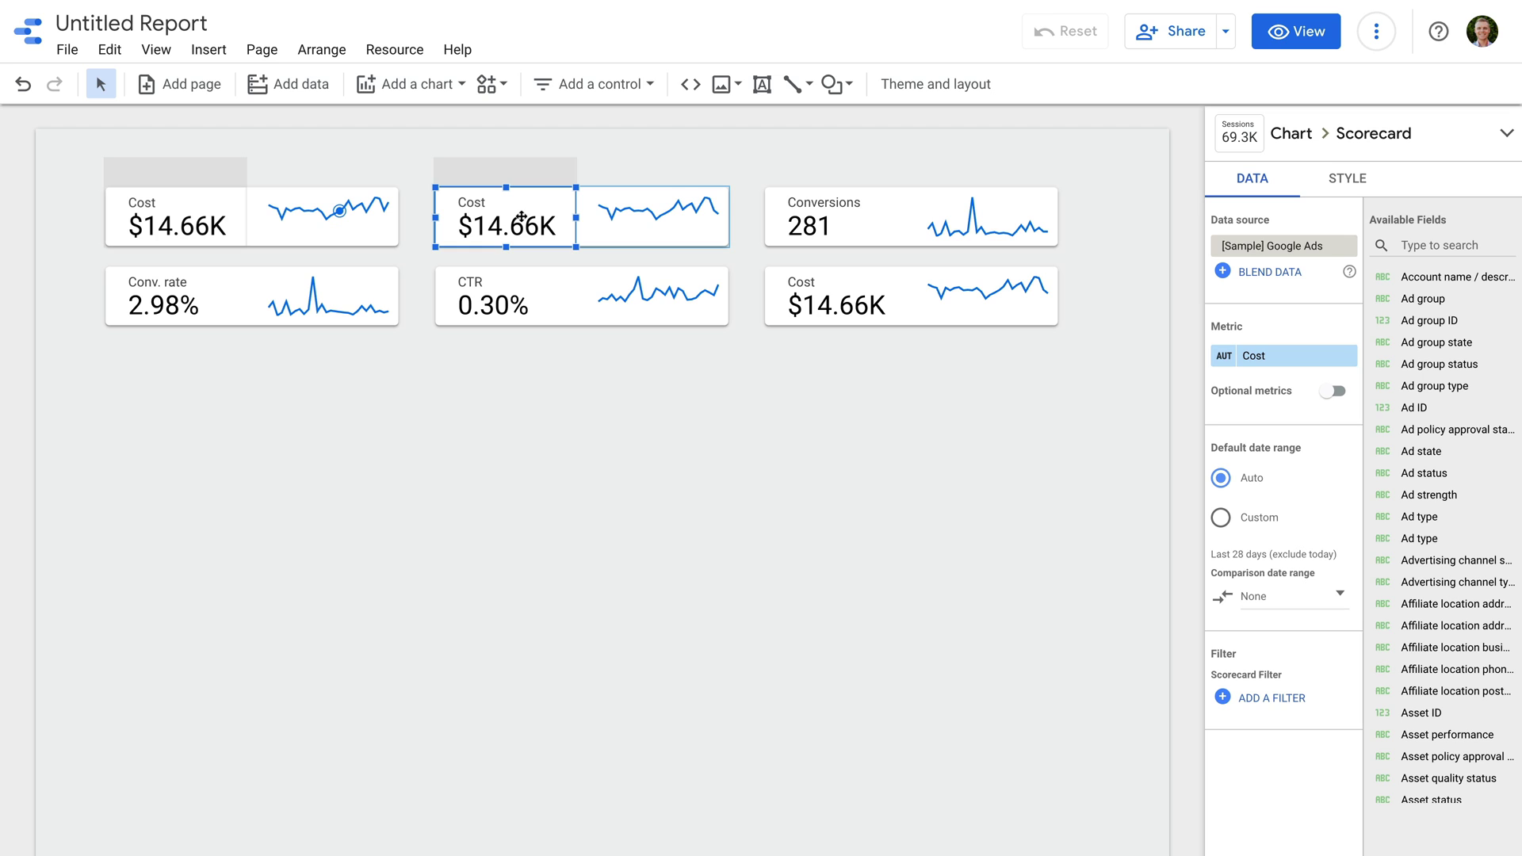
left_click(1290, 248)
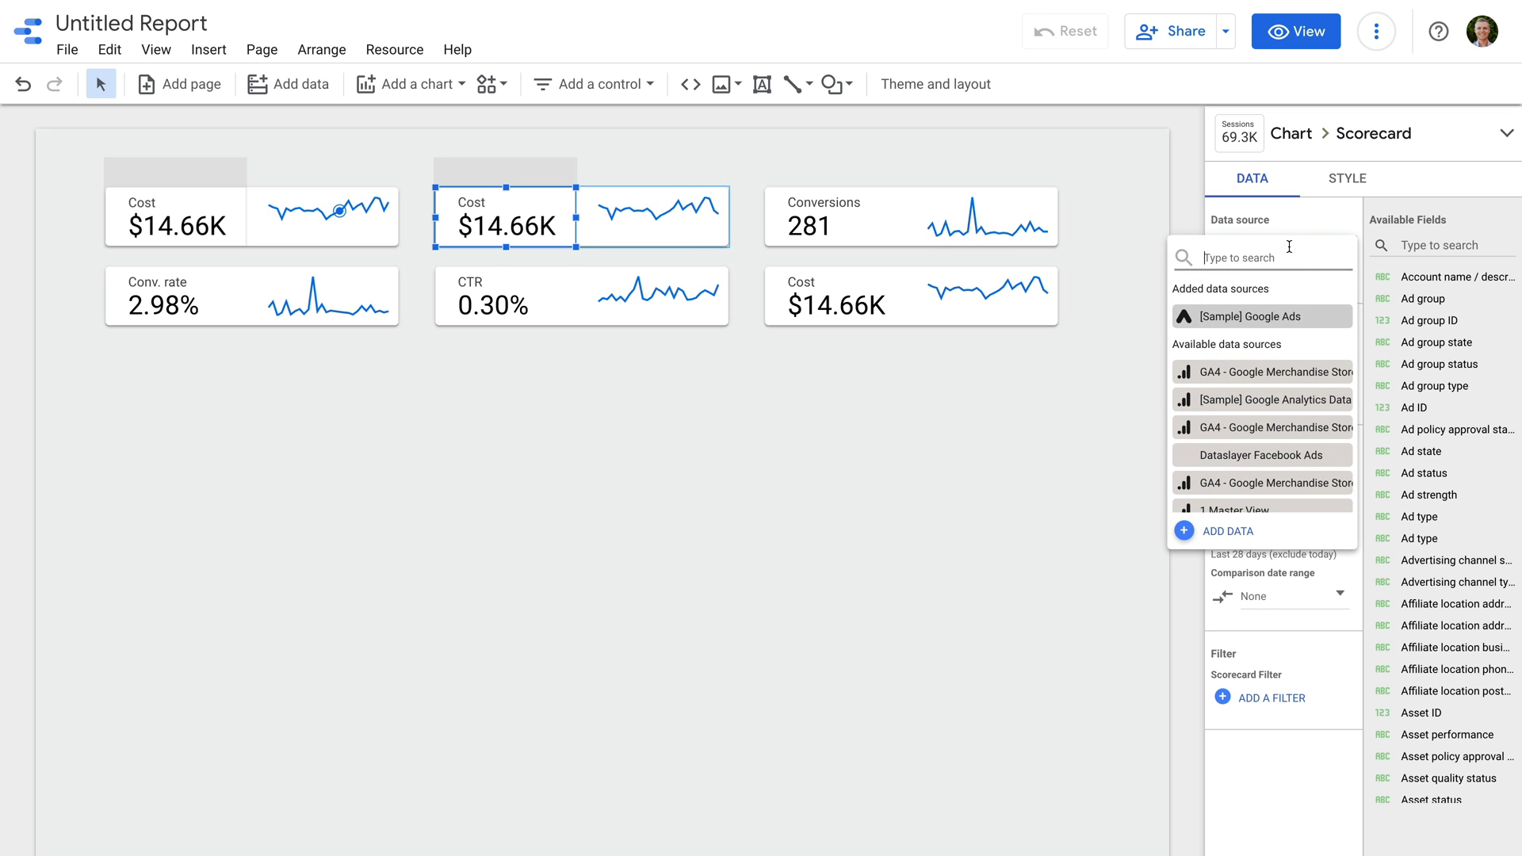
left_click(1236, 532)
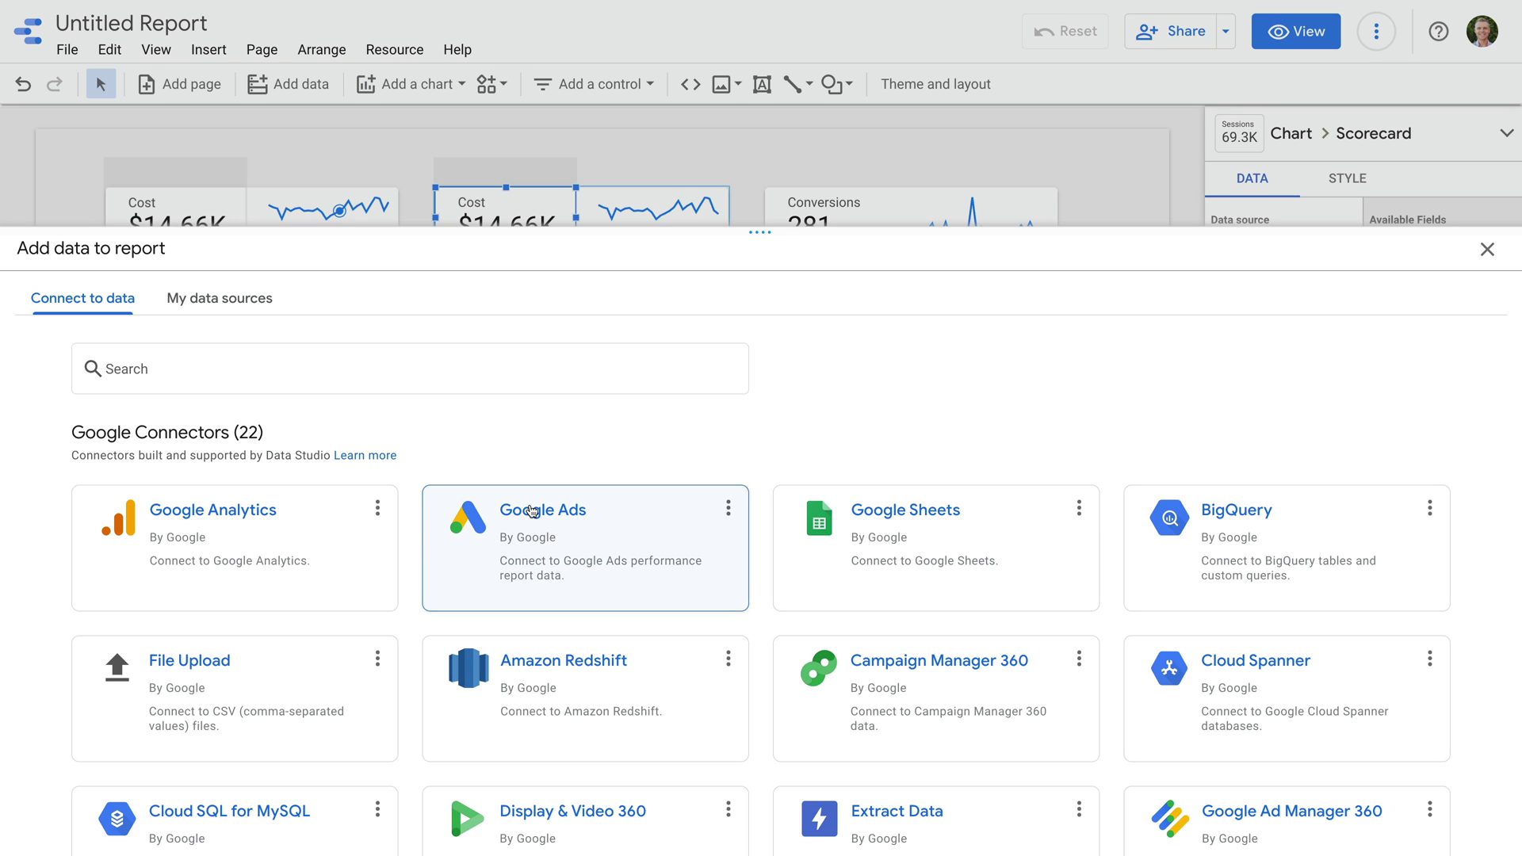
left_click(216, 529)
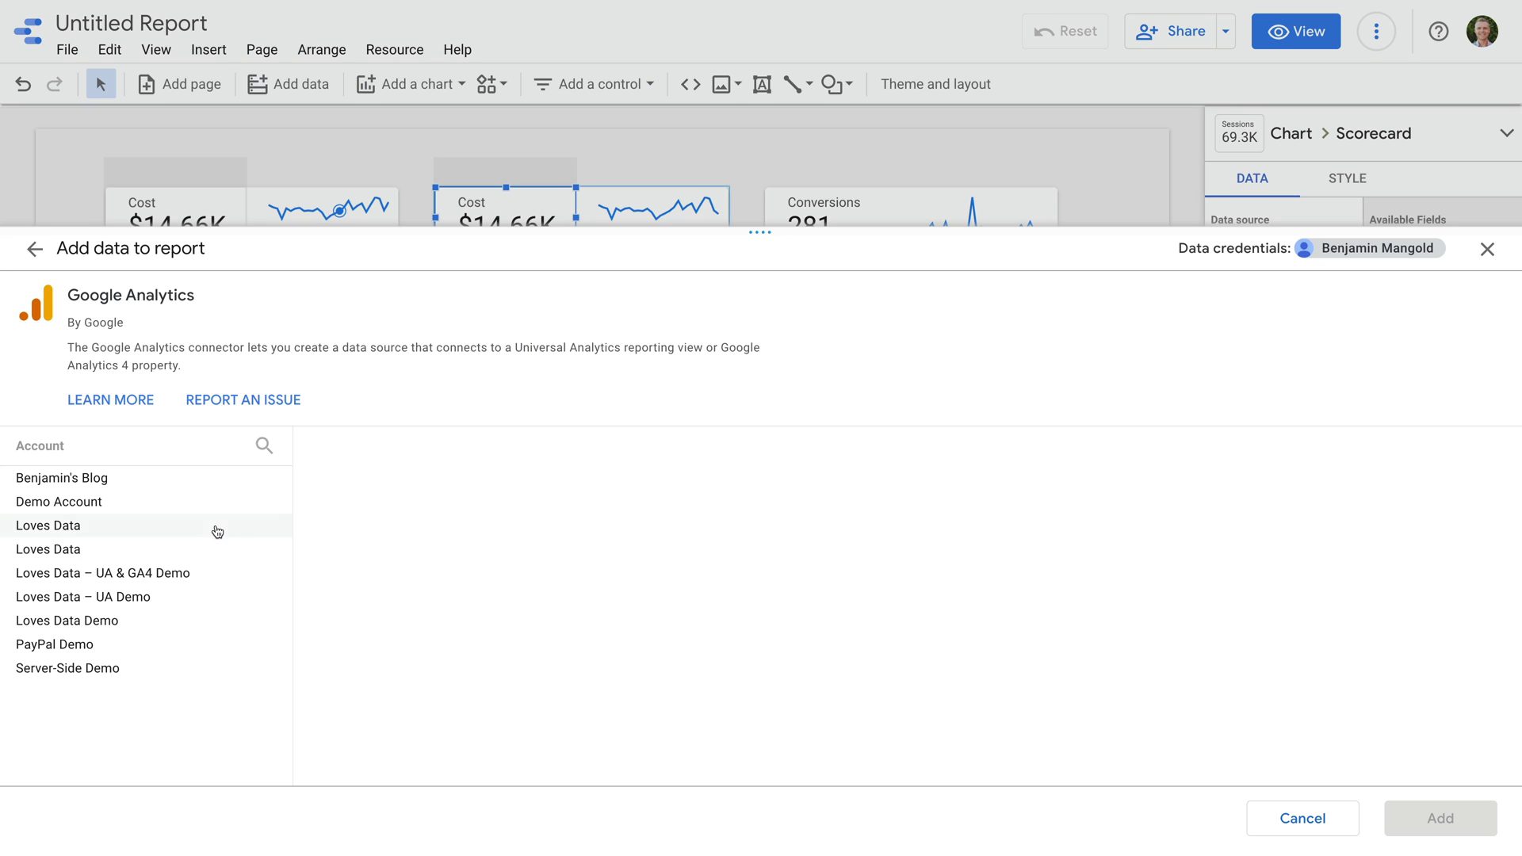
left_click(115, 508)
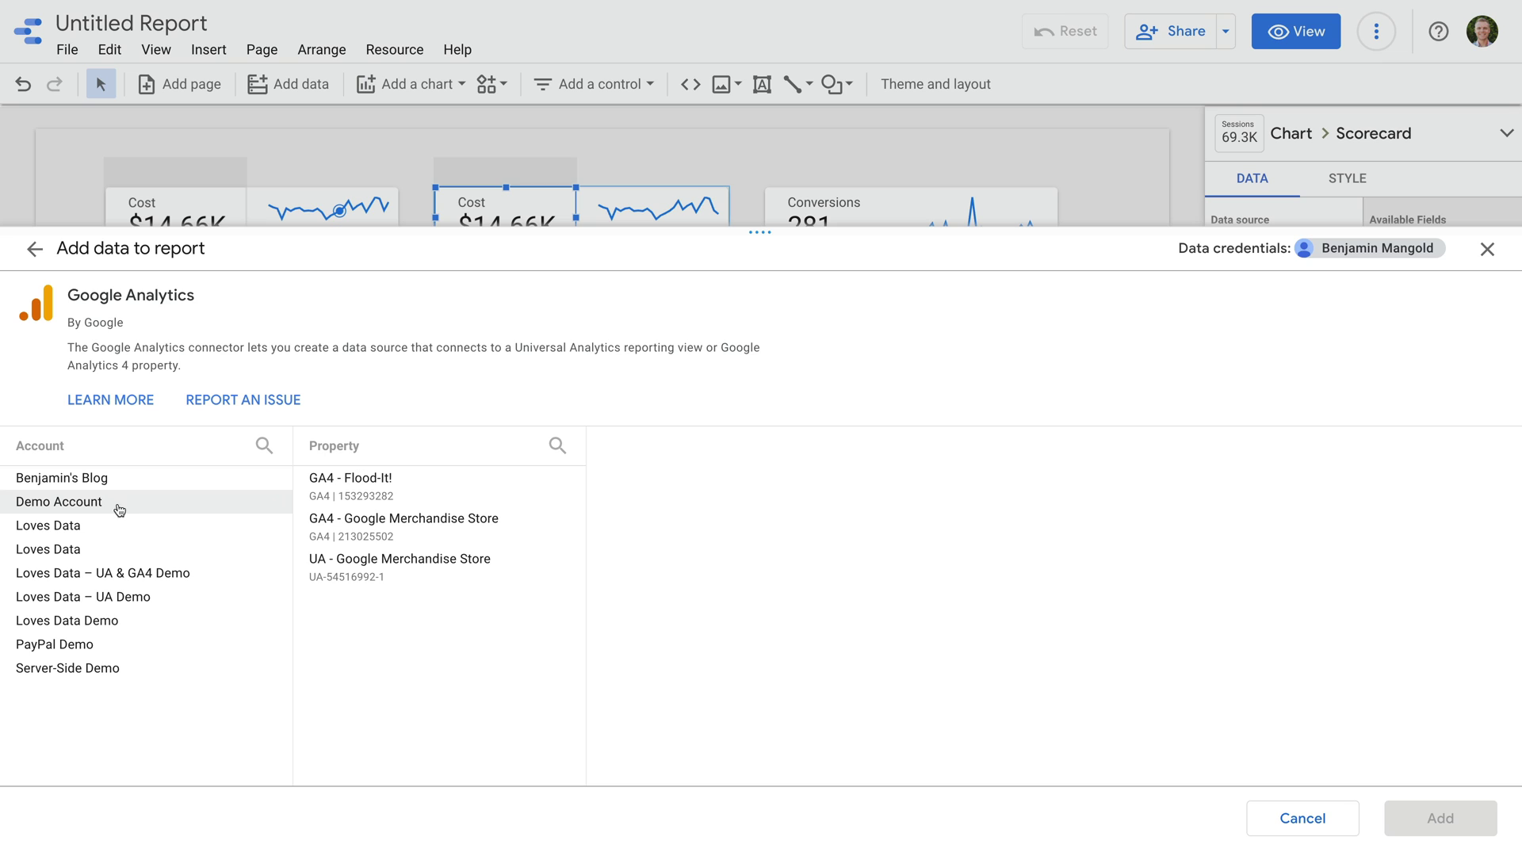
left_click(441, 535)
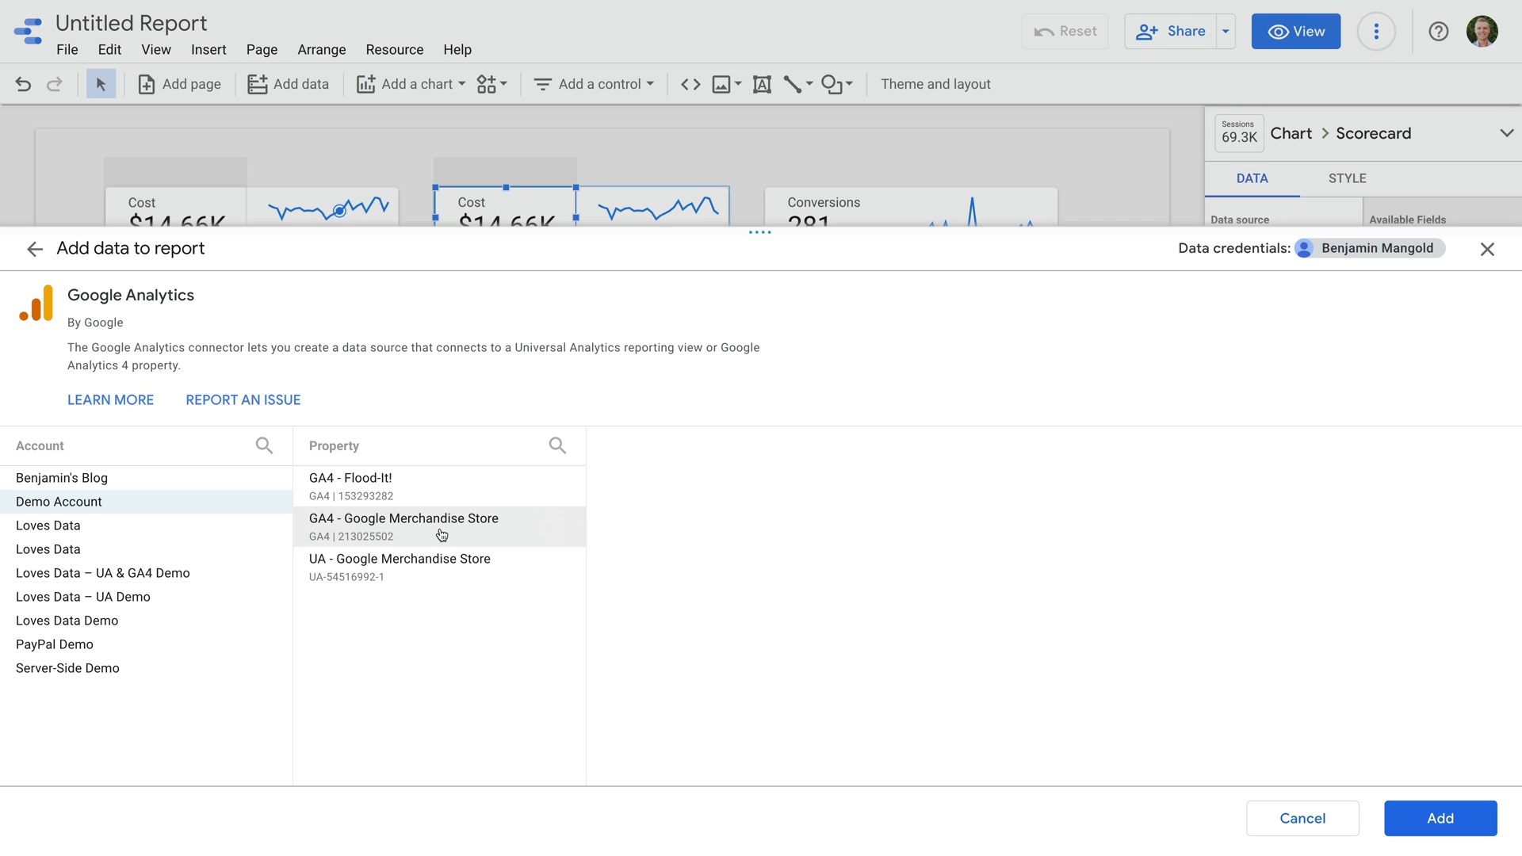
left_click(1443, 819)
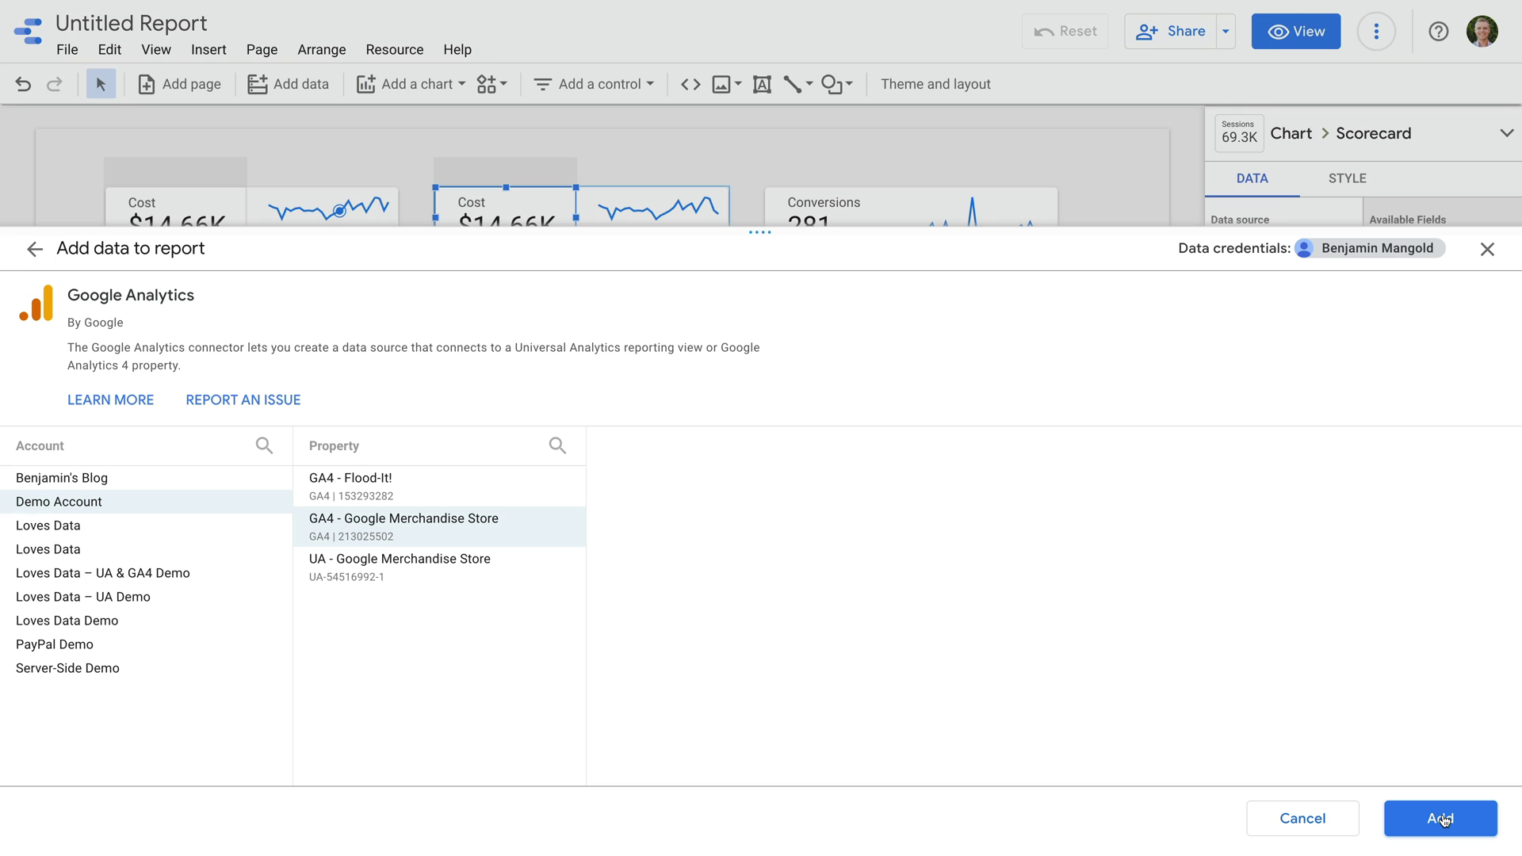
left_click(1444, 820)
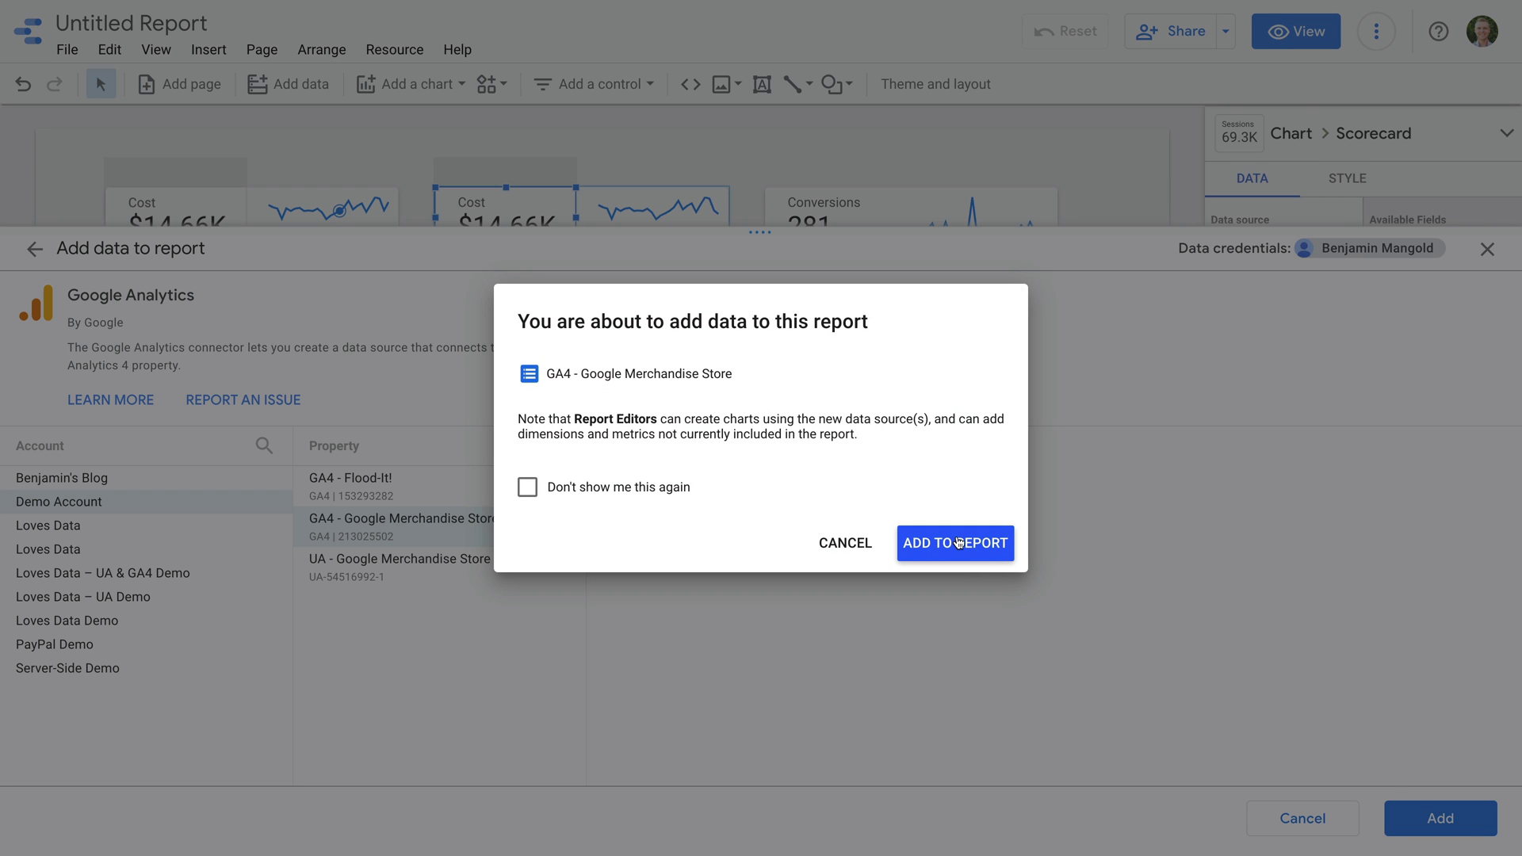
left_click(956, 543)
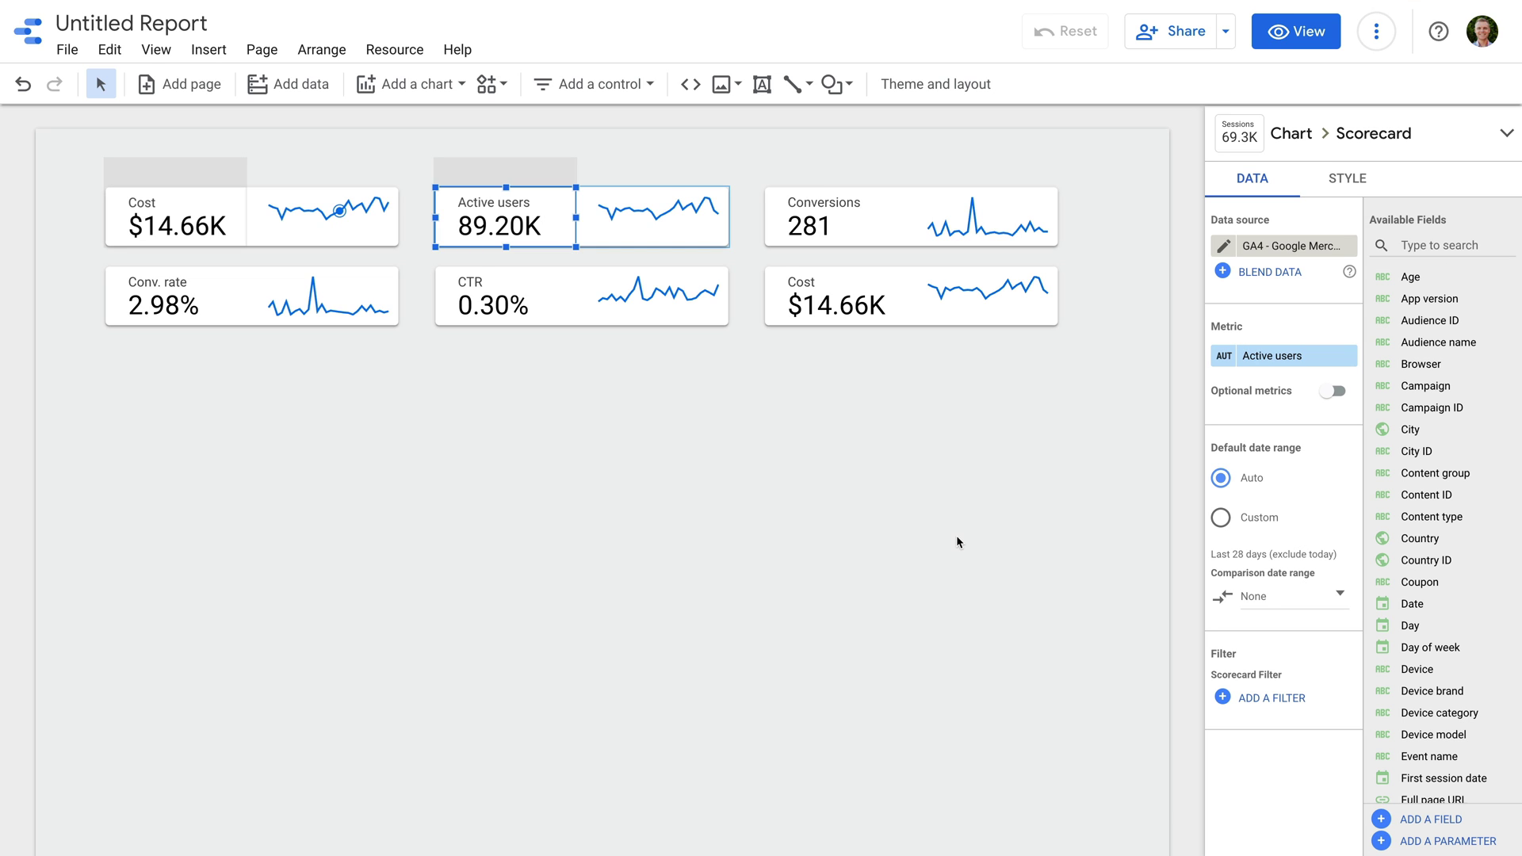
- Change the metric of the second scorecard in the first row to Purchase revenue
left_click(1292, 356)
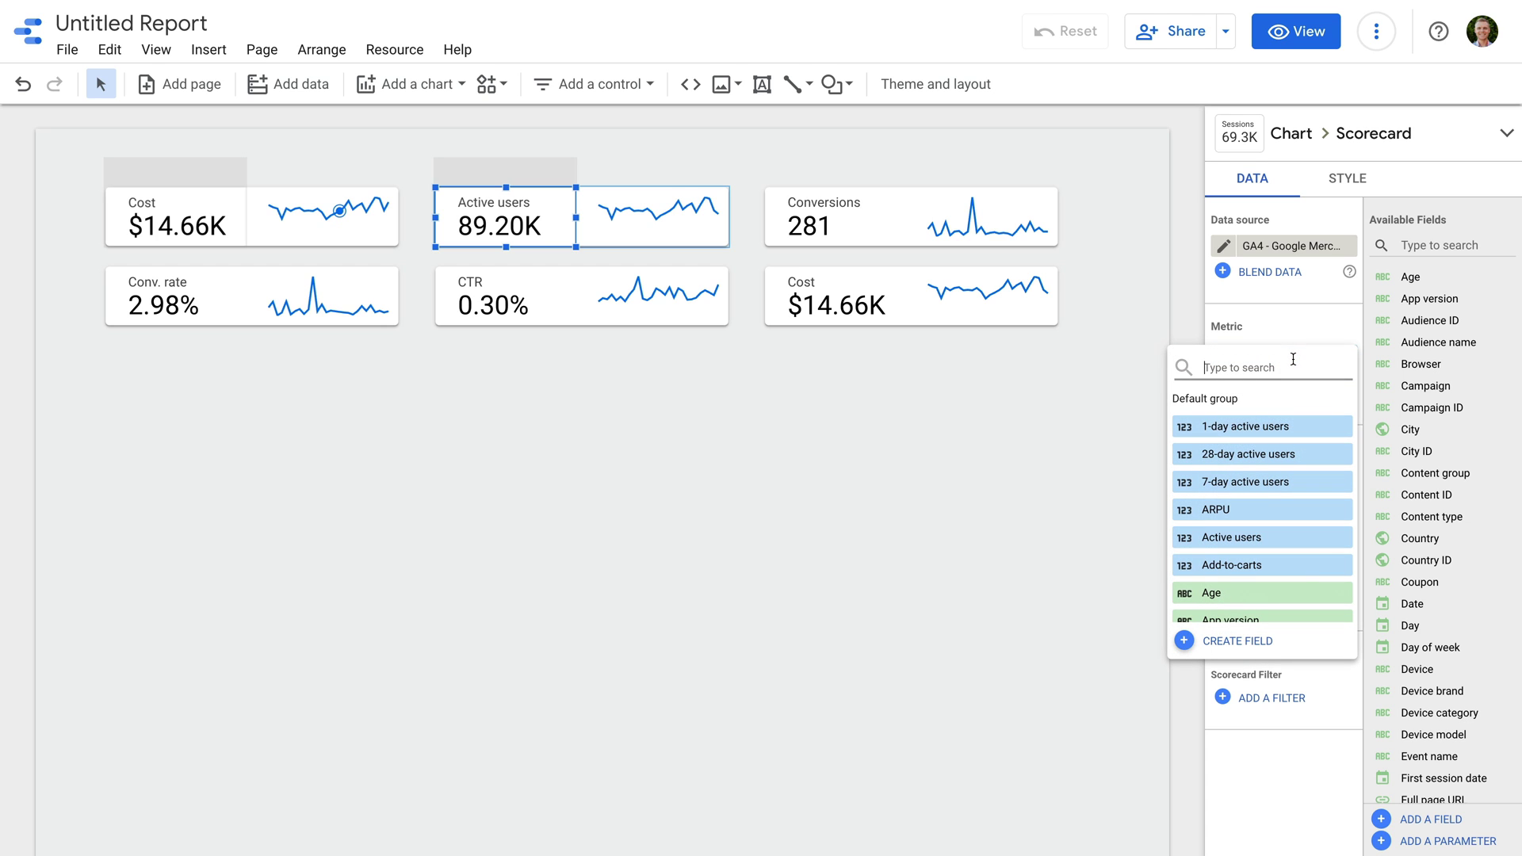
type("purchase")
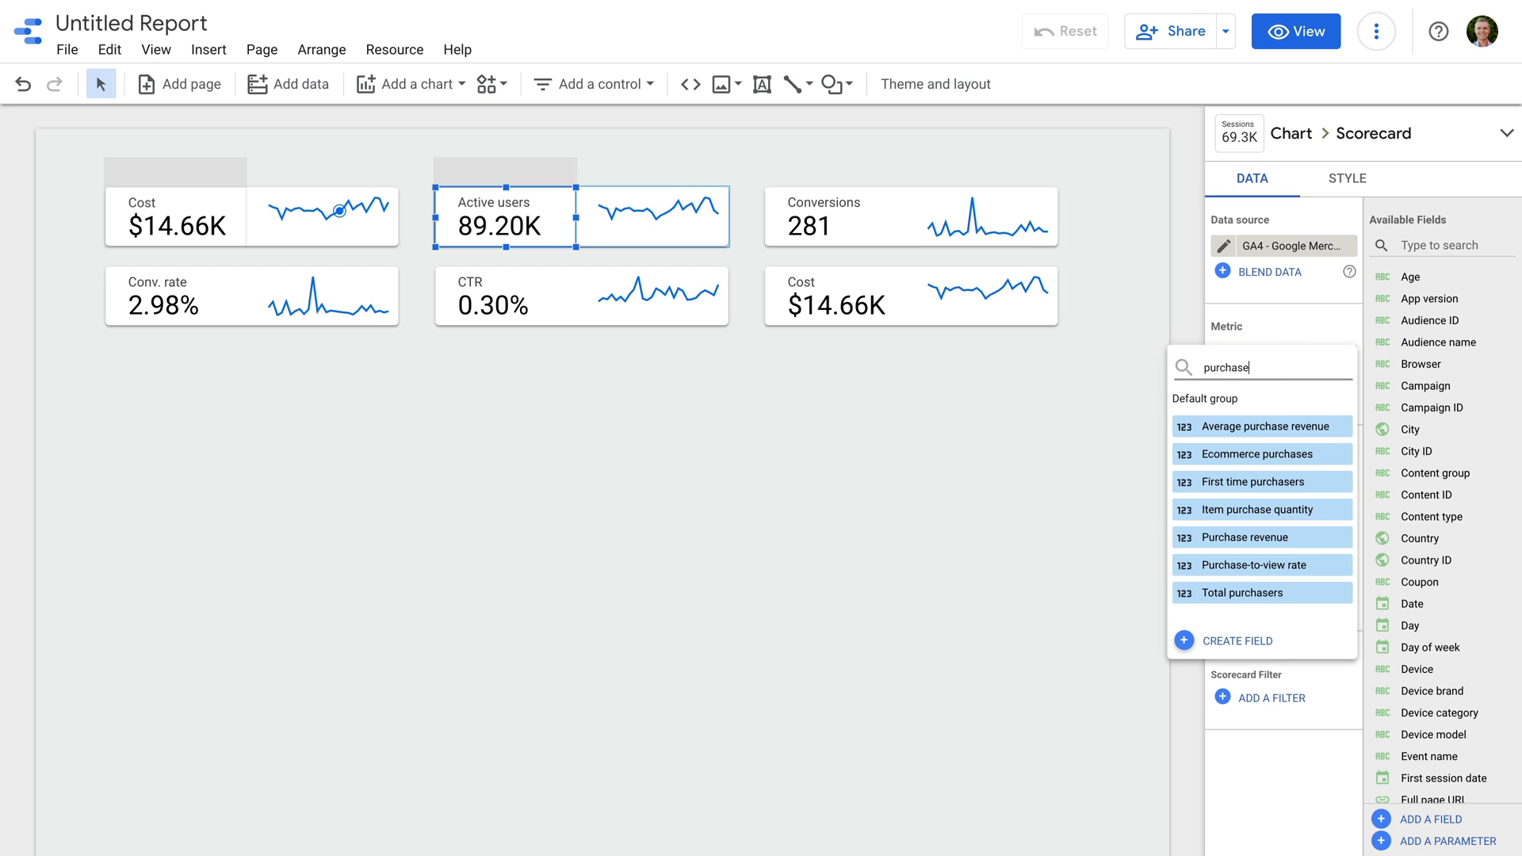
left_click(1290, 536)
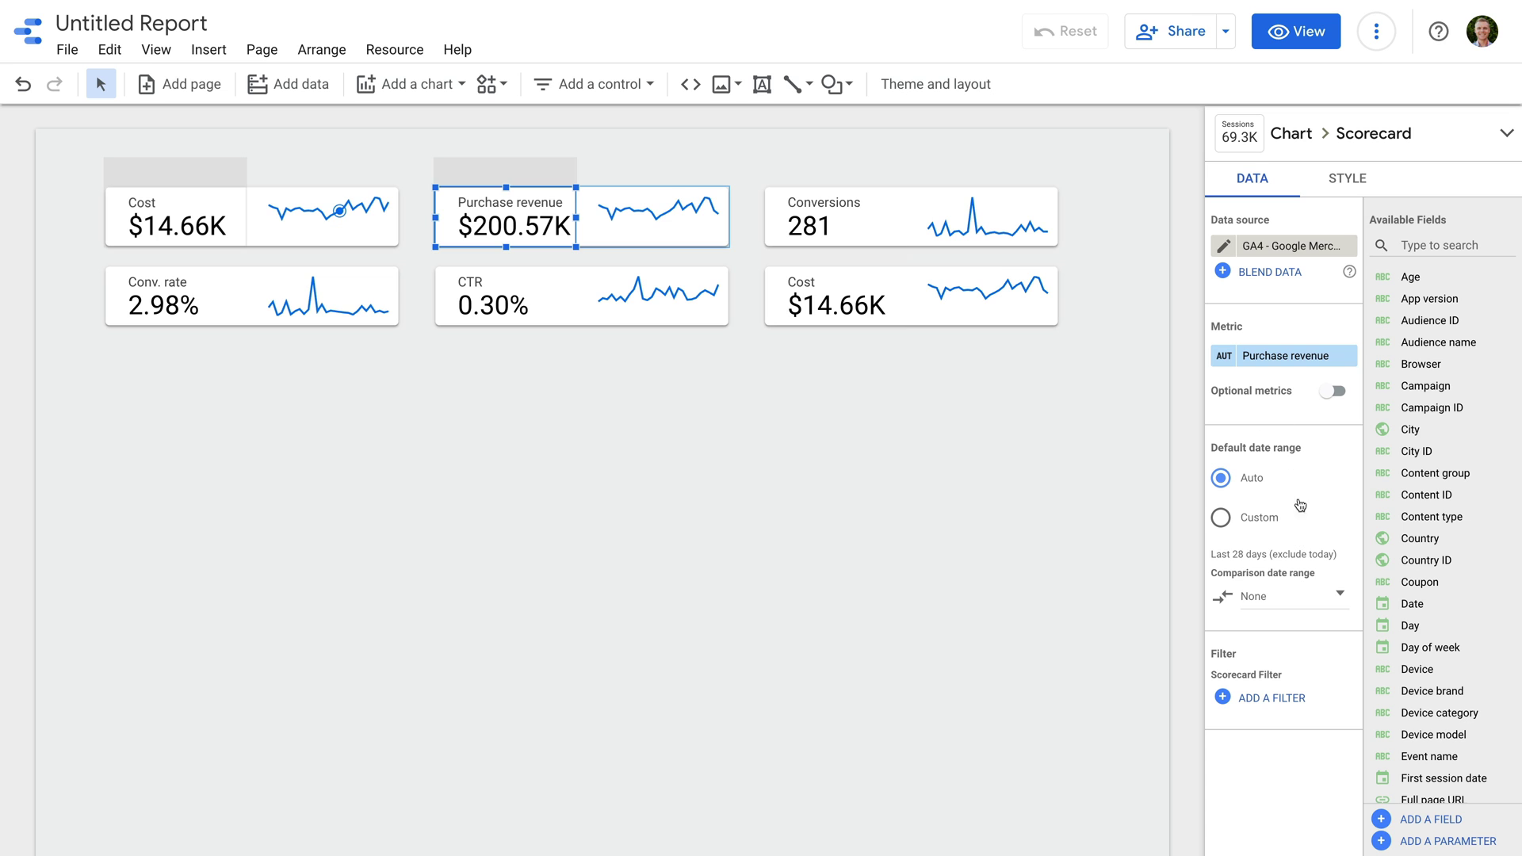
- Start a new filter for the Purchase revenue scorecard and name it Google Ads
left_click(1251, 701)
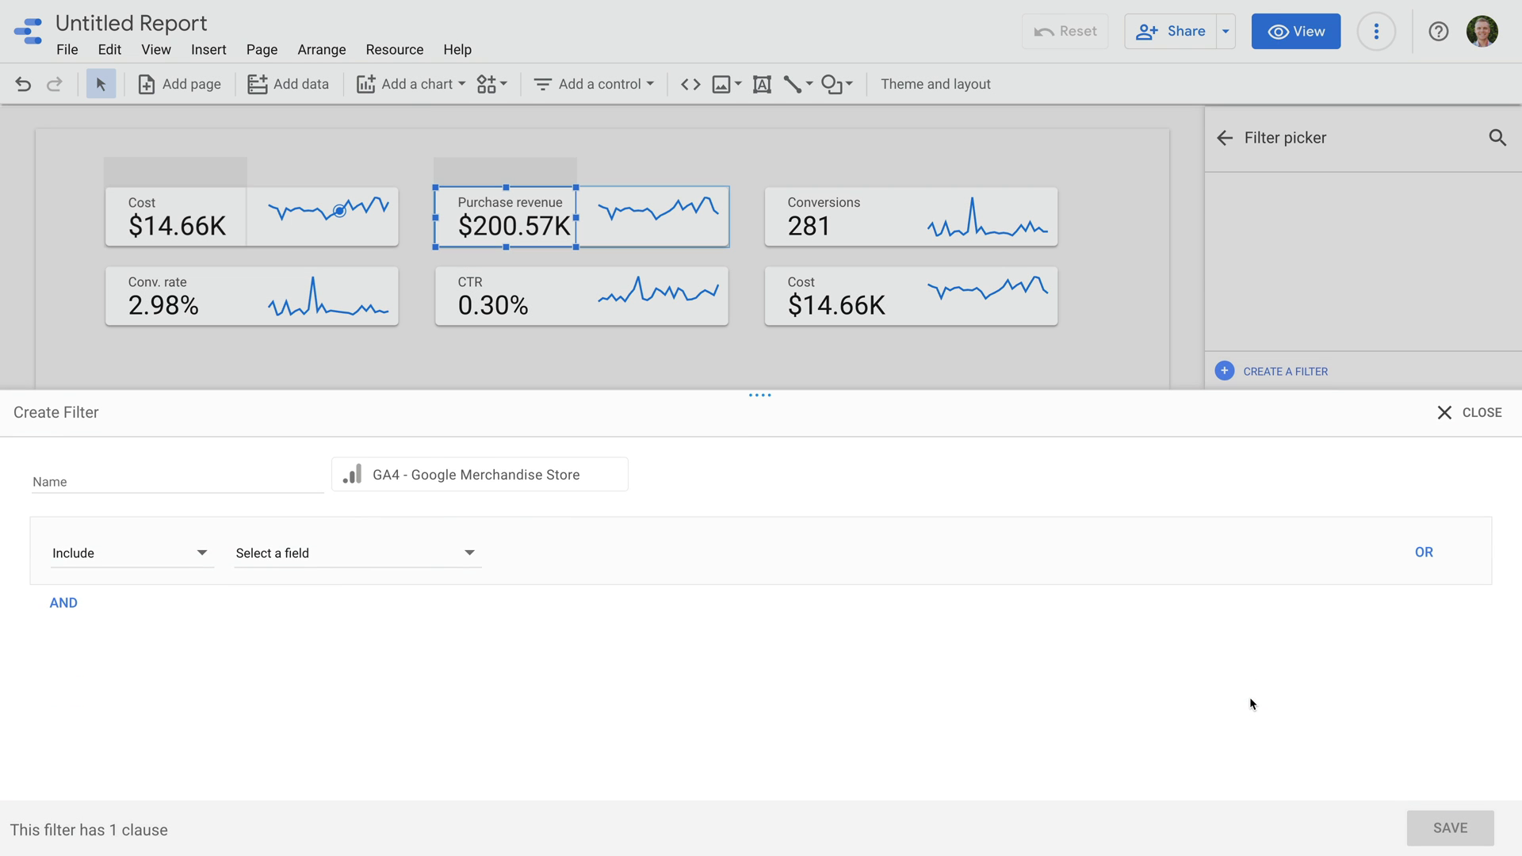
left_click(205, 477)
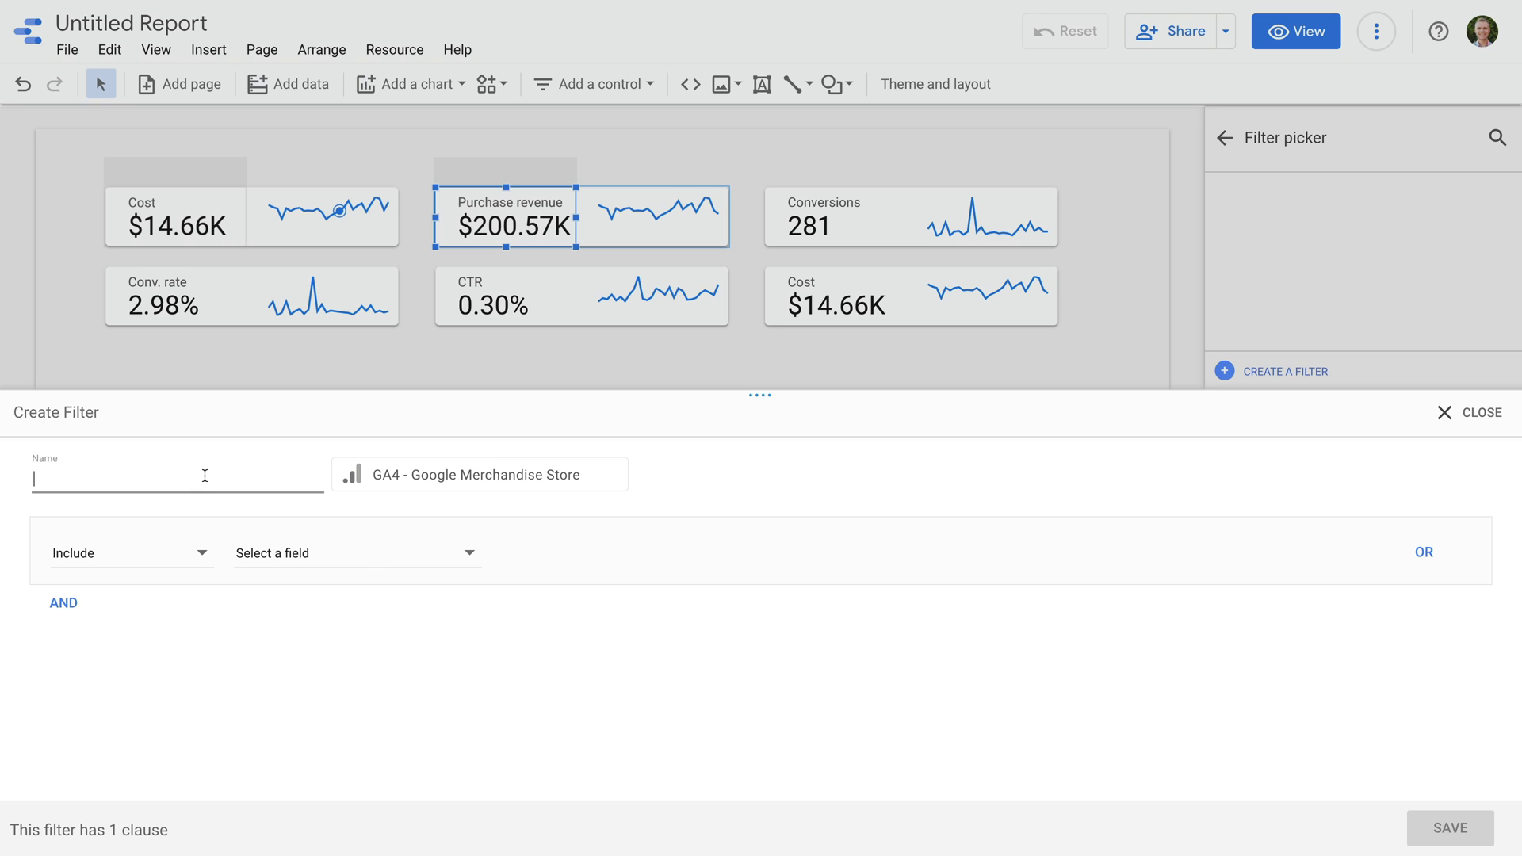
type("Google Ads")
- Set the filter's first clause to include Session source equal to google
left_click(312, 557)
left_click(314, 553)
type("se")
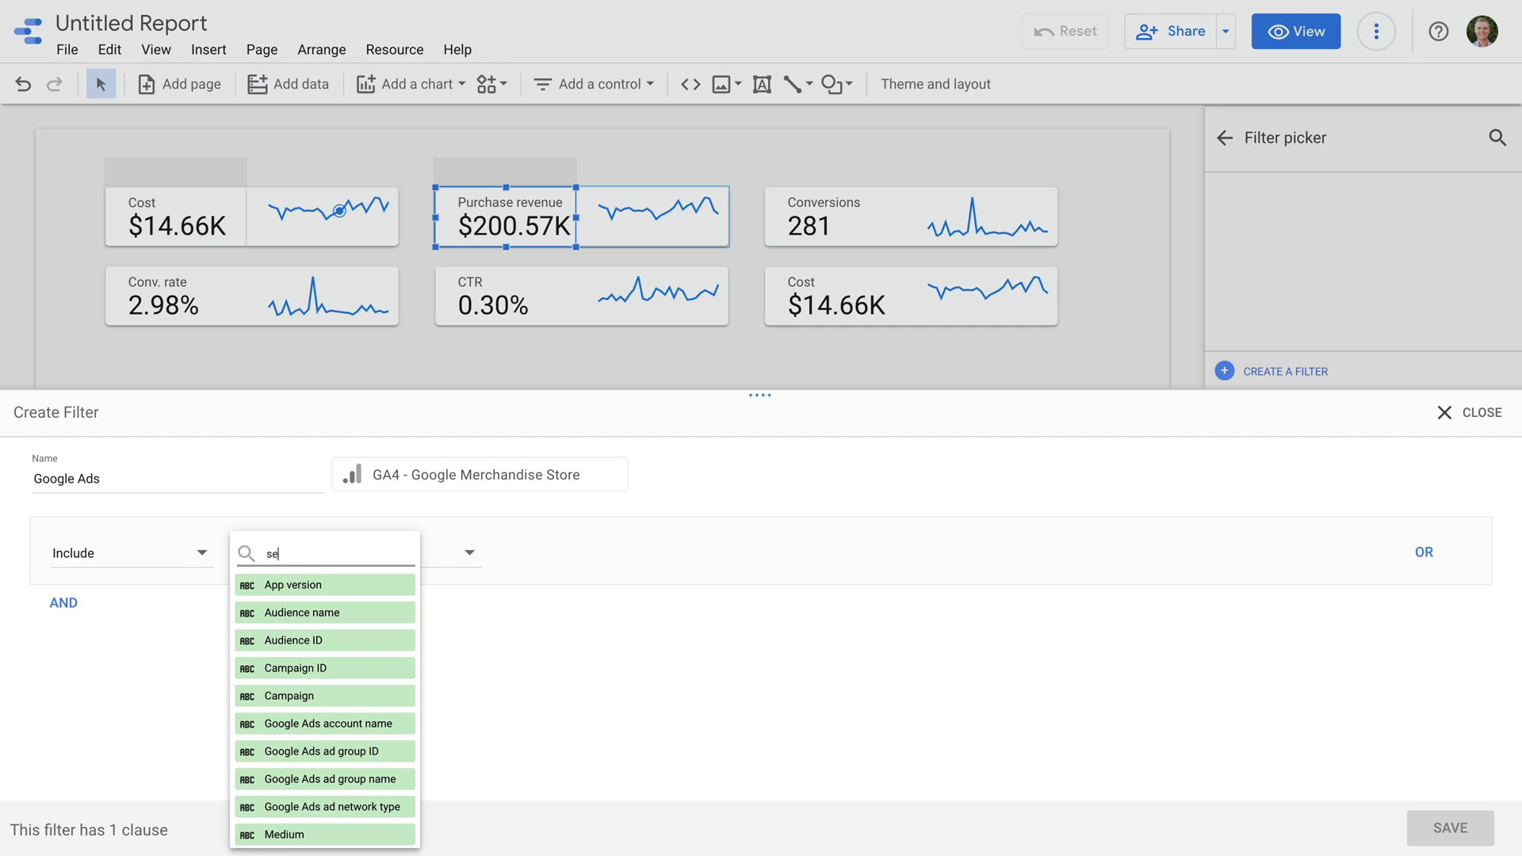
type("ssion source")
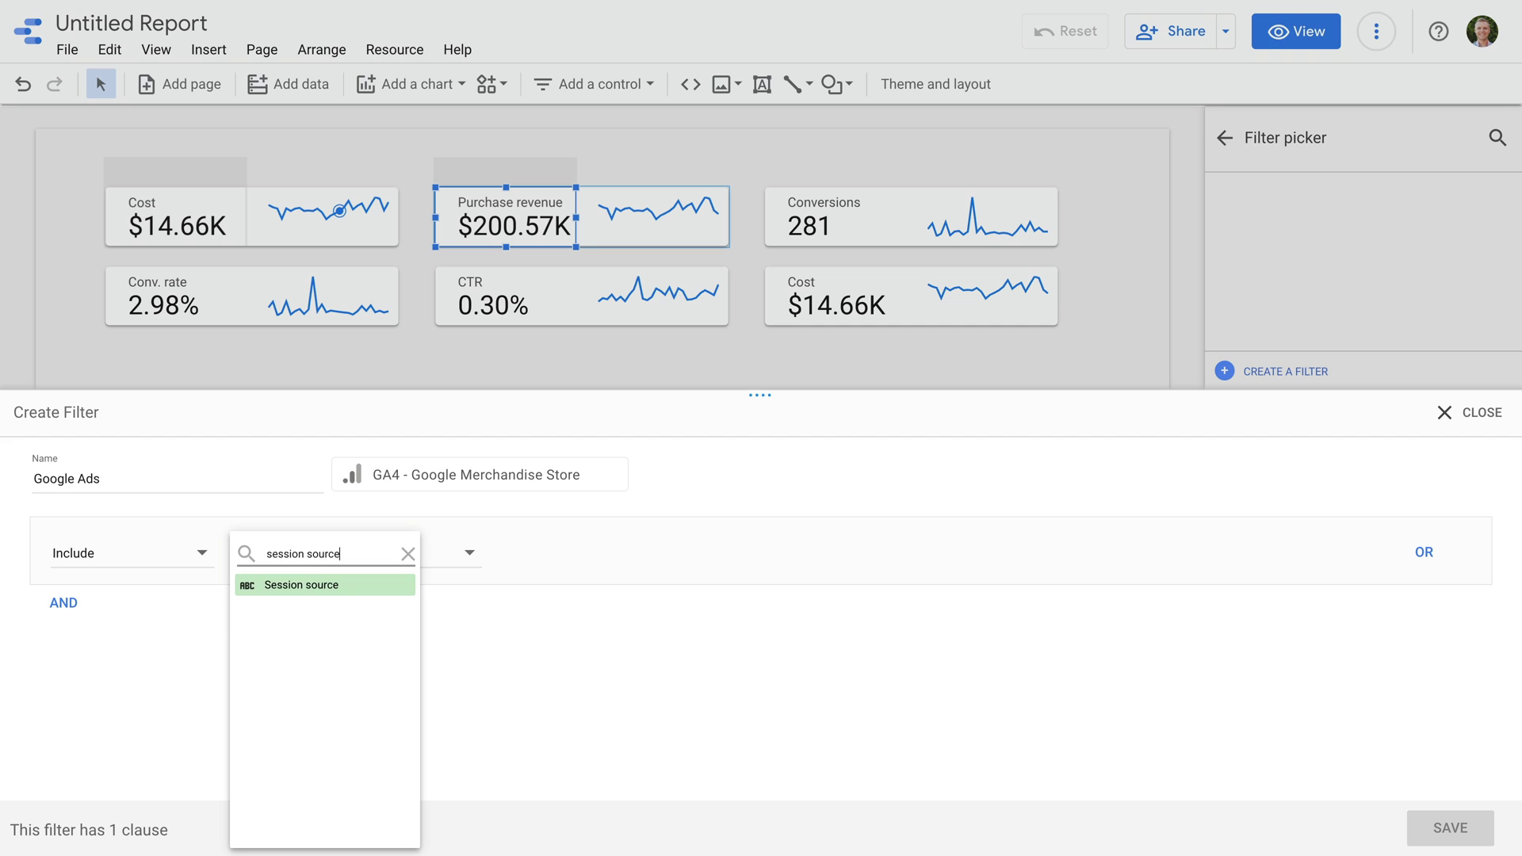
left_click(309, 587)
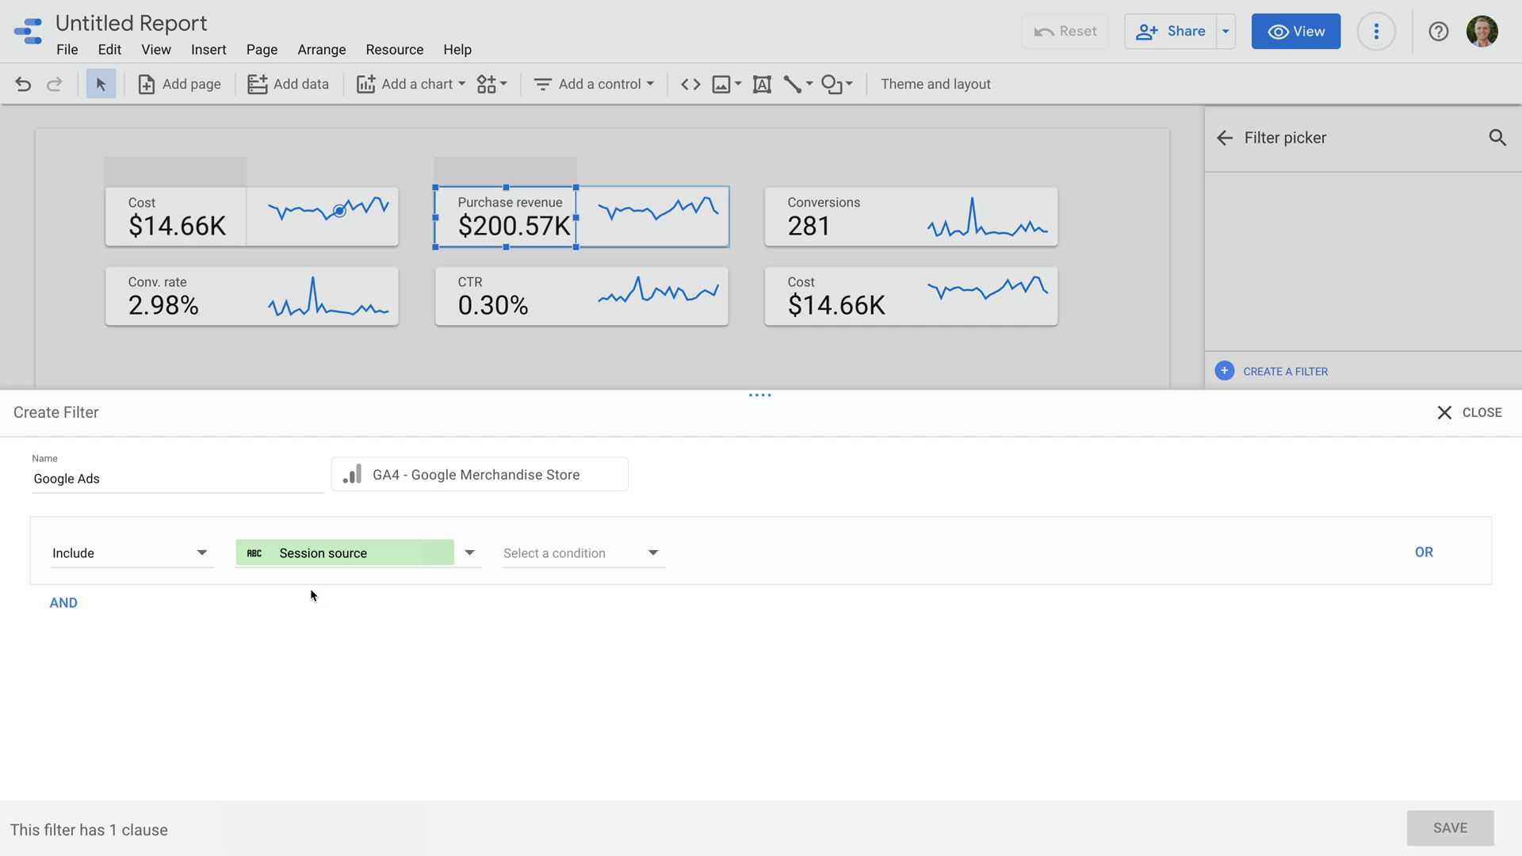
left_click(587, 567)
left_click(569, 542)
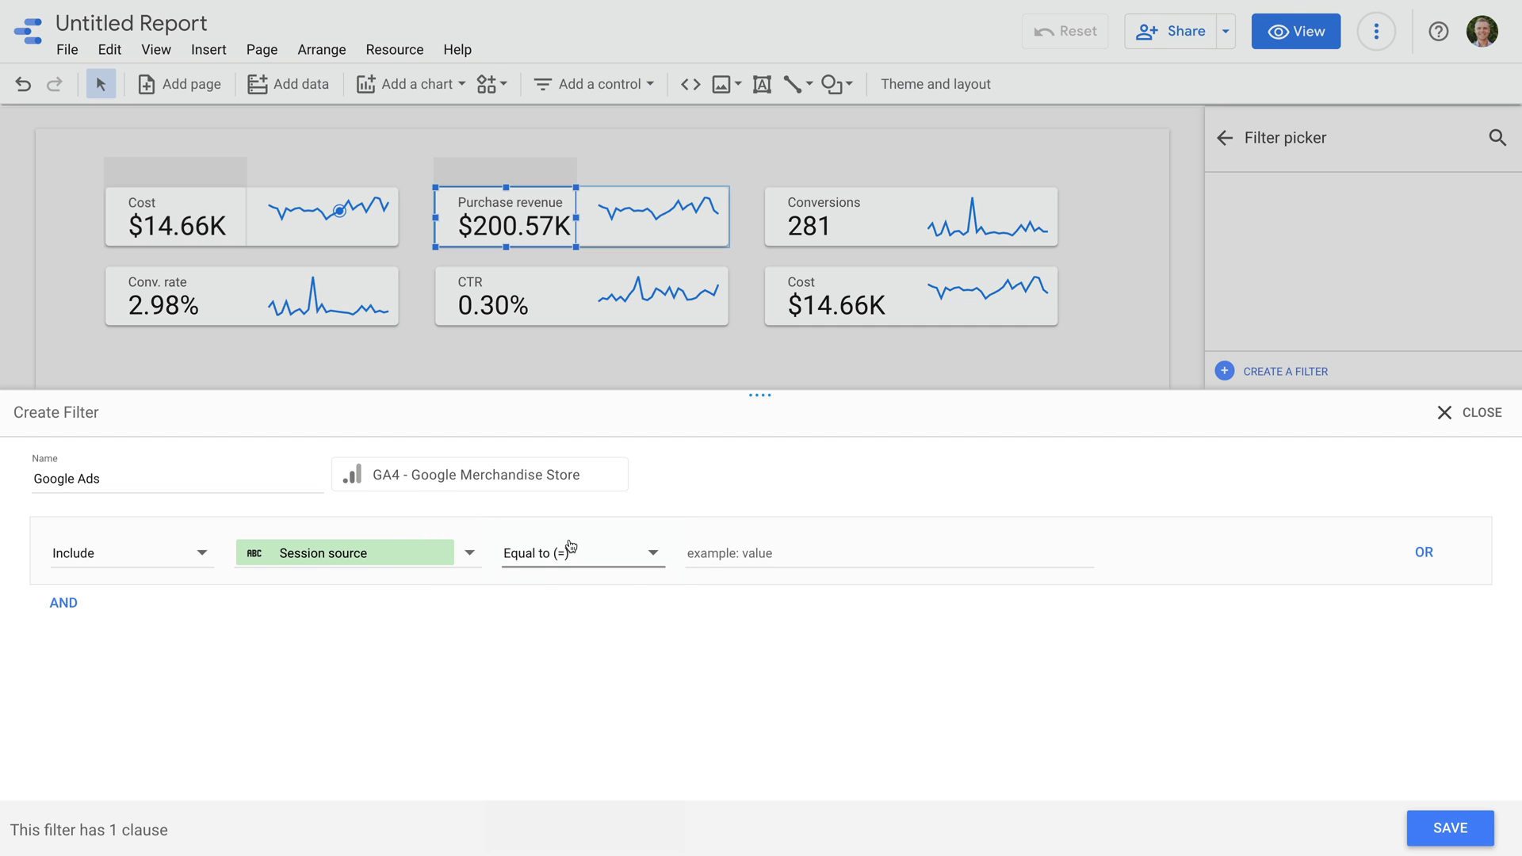
left_click(745, 553)
type("google")
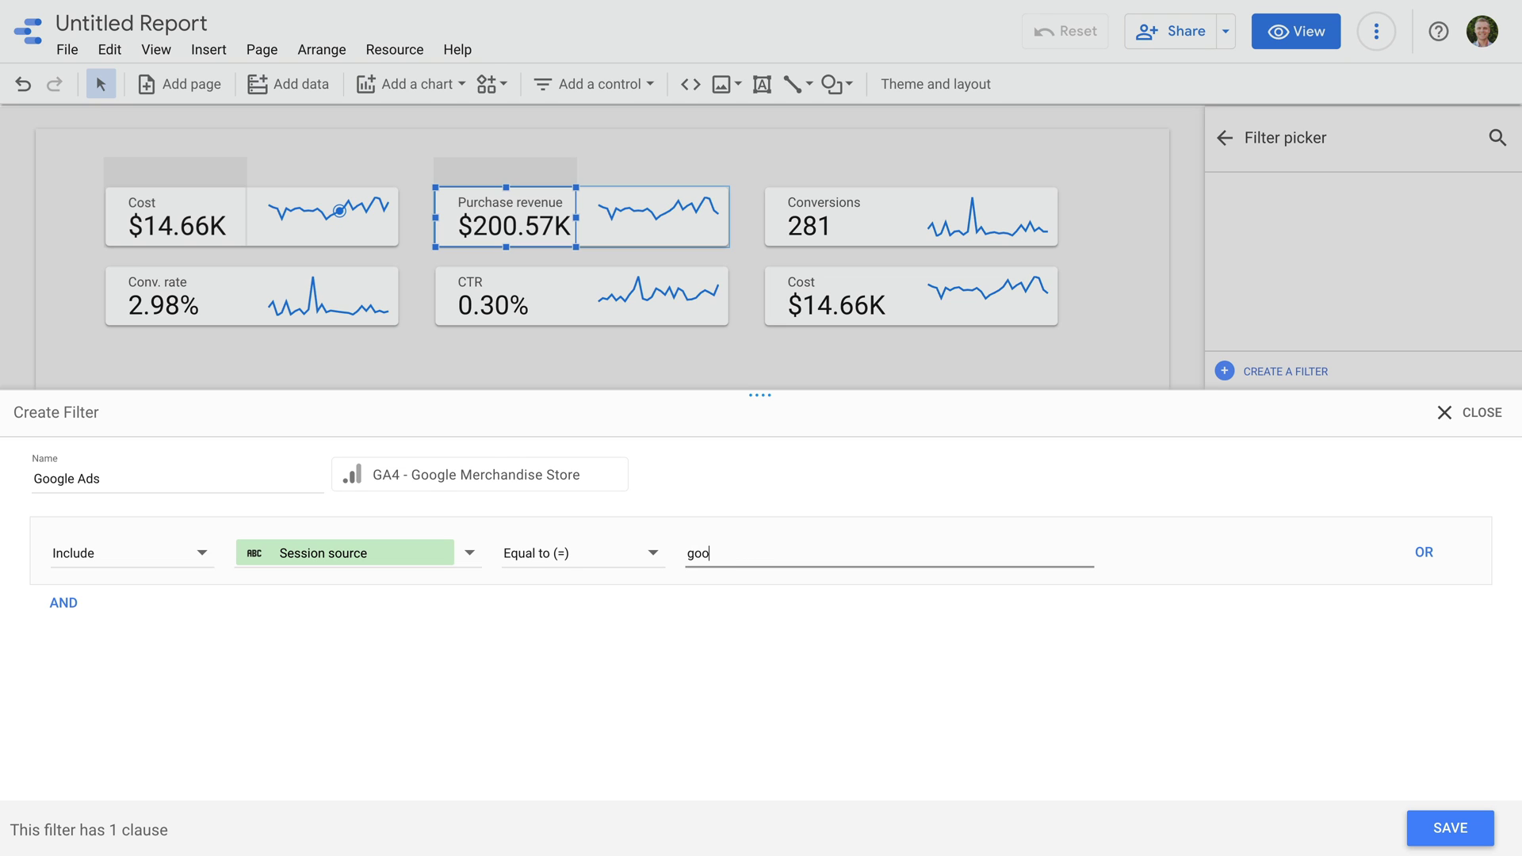
left_click(743, 601)
- Add a second AND clause that includes Session medium equal to cpc, and save the Google Ads filter
left_click(67, 602)
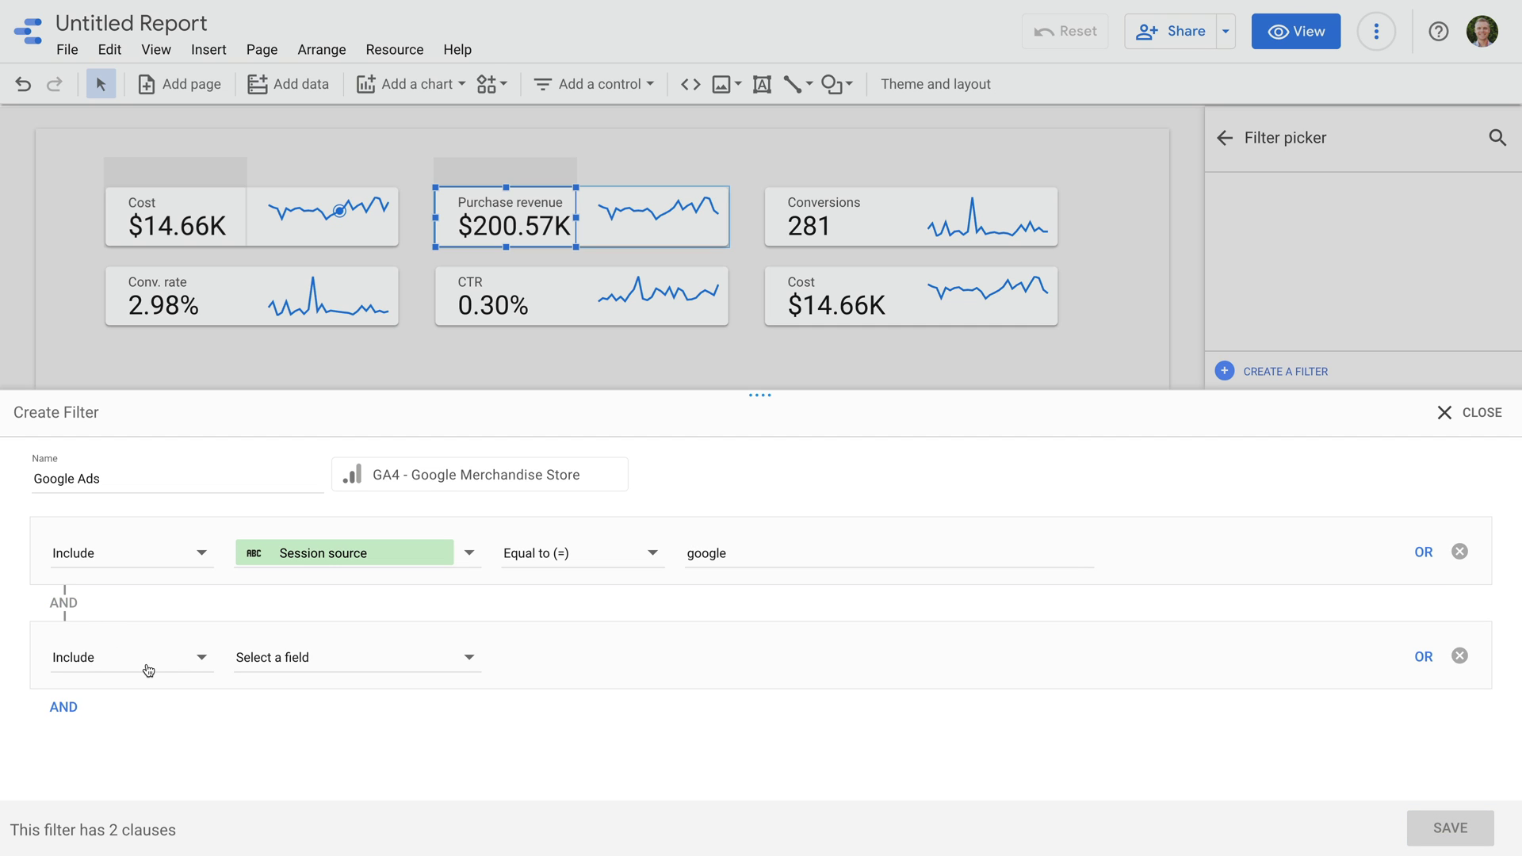
left_click(332, 669)
left_click(317, 553)
type("se")
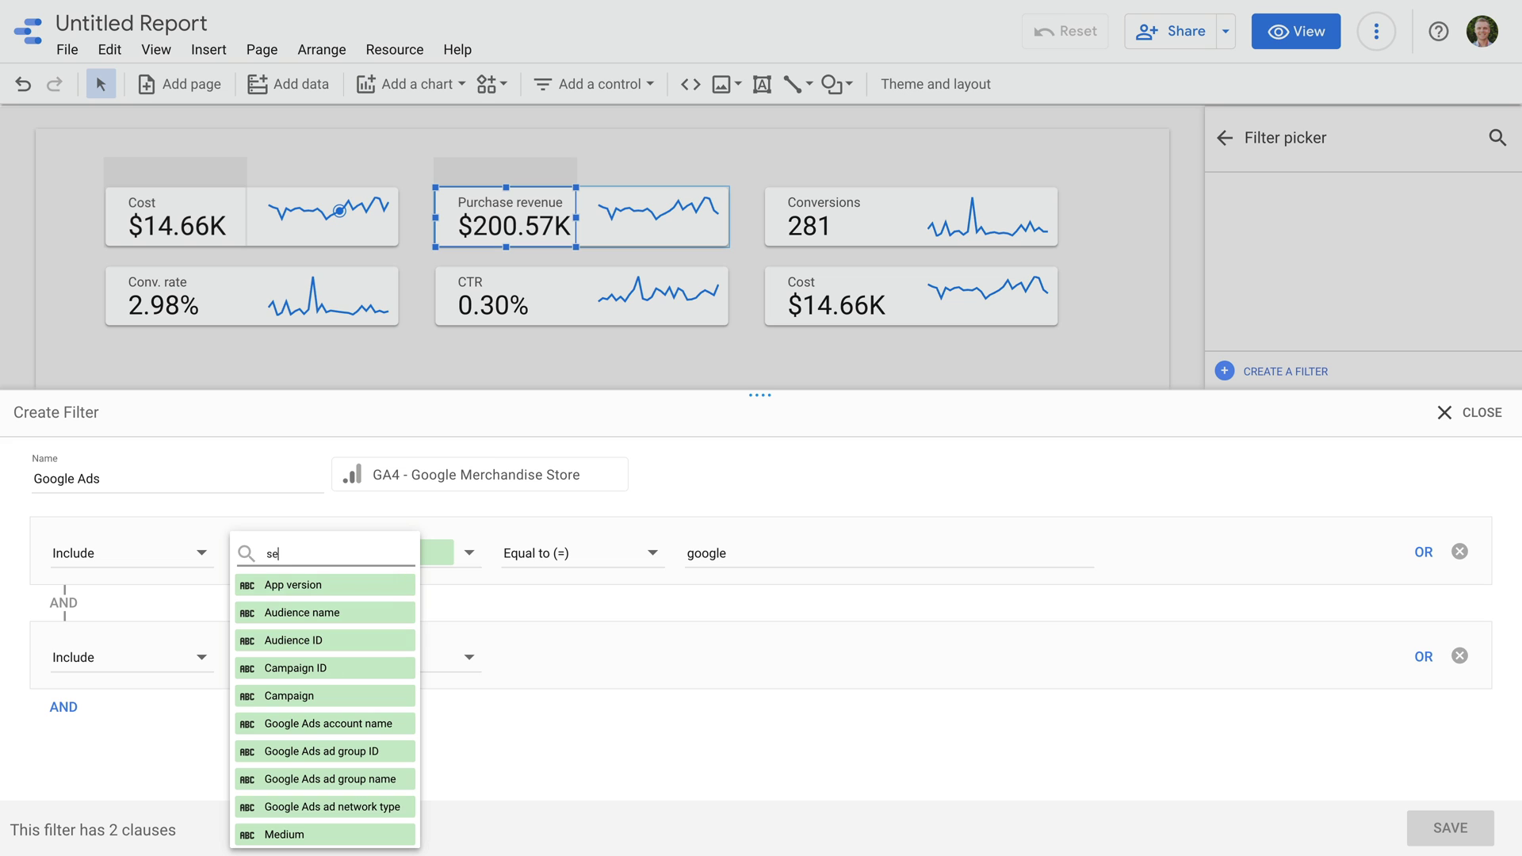
type("ssion medium")
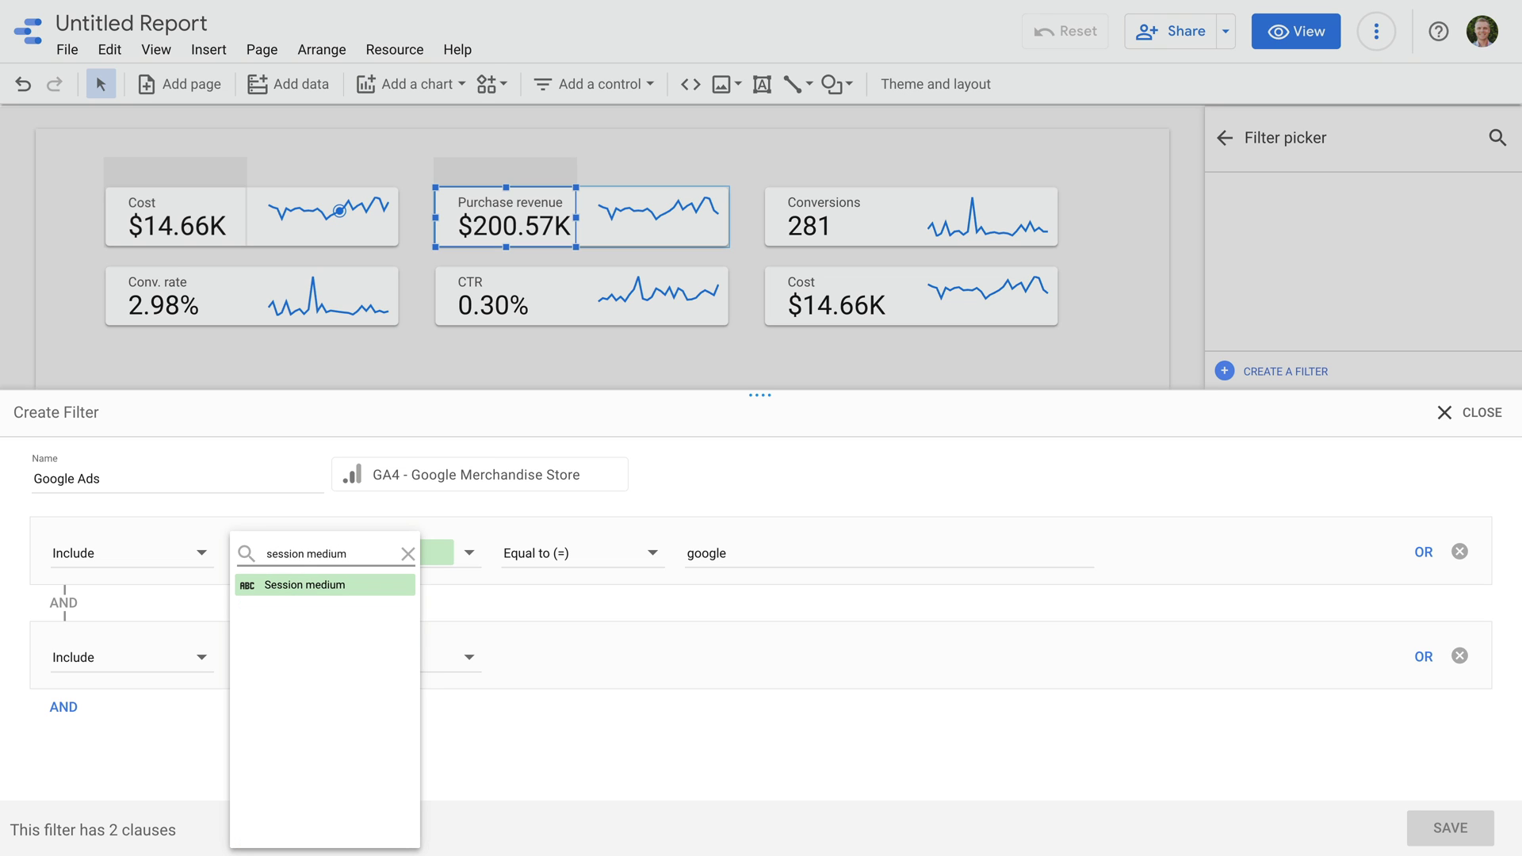
left_click(310, 586)
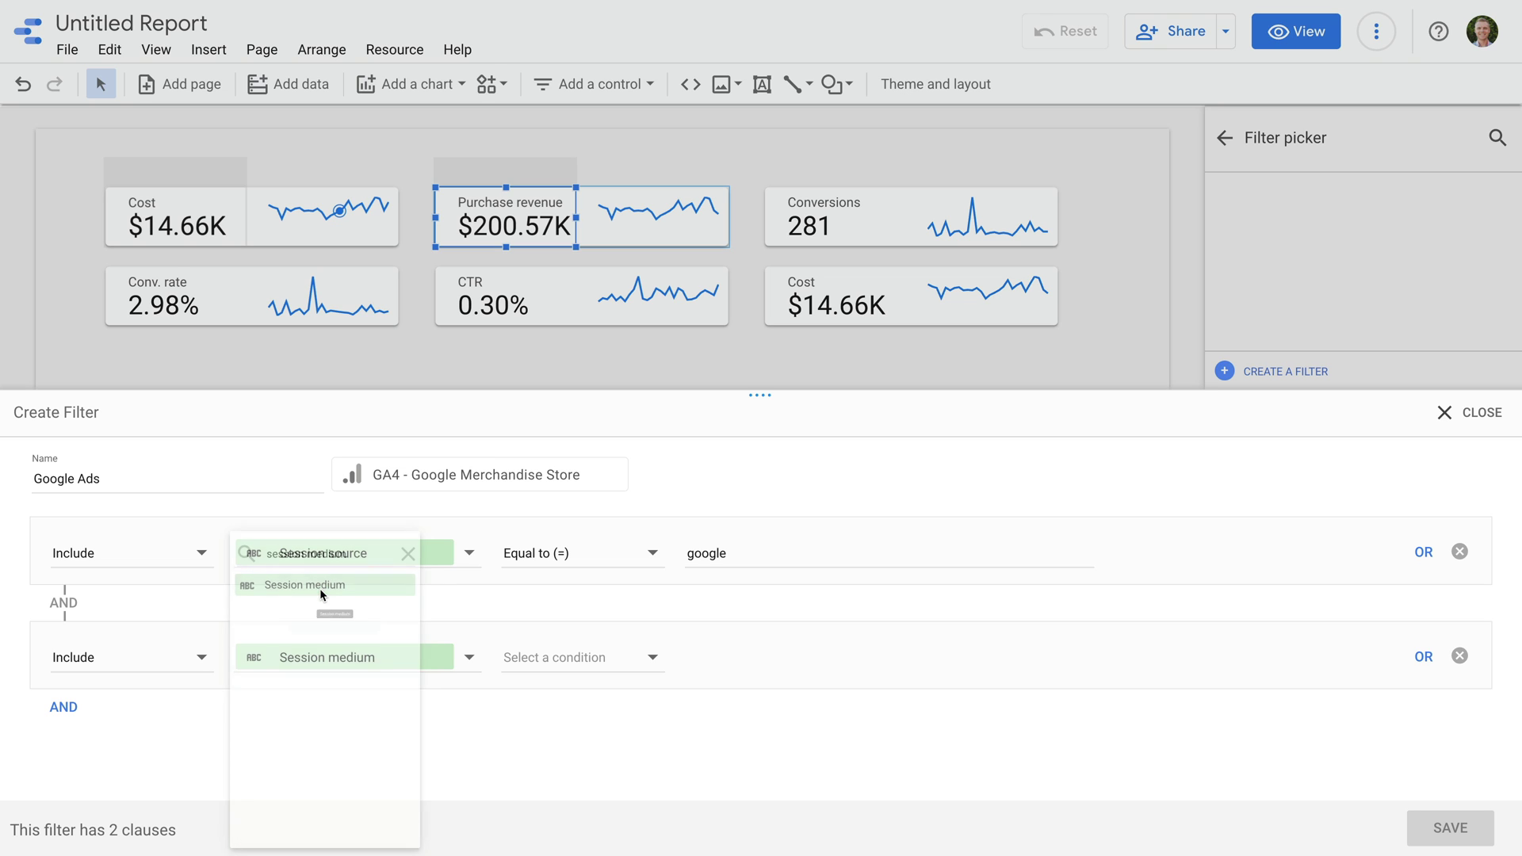
left_click(559, 662)
left_click(584, 541)
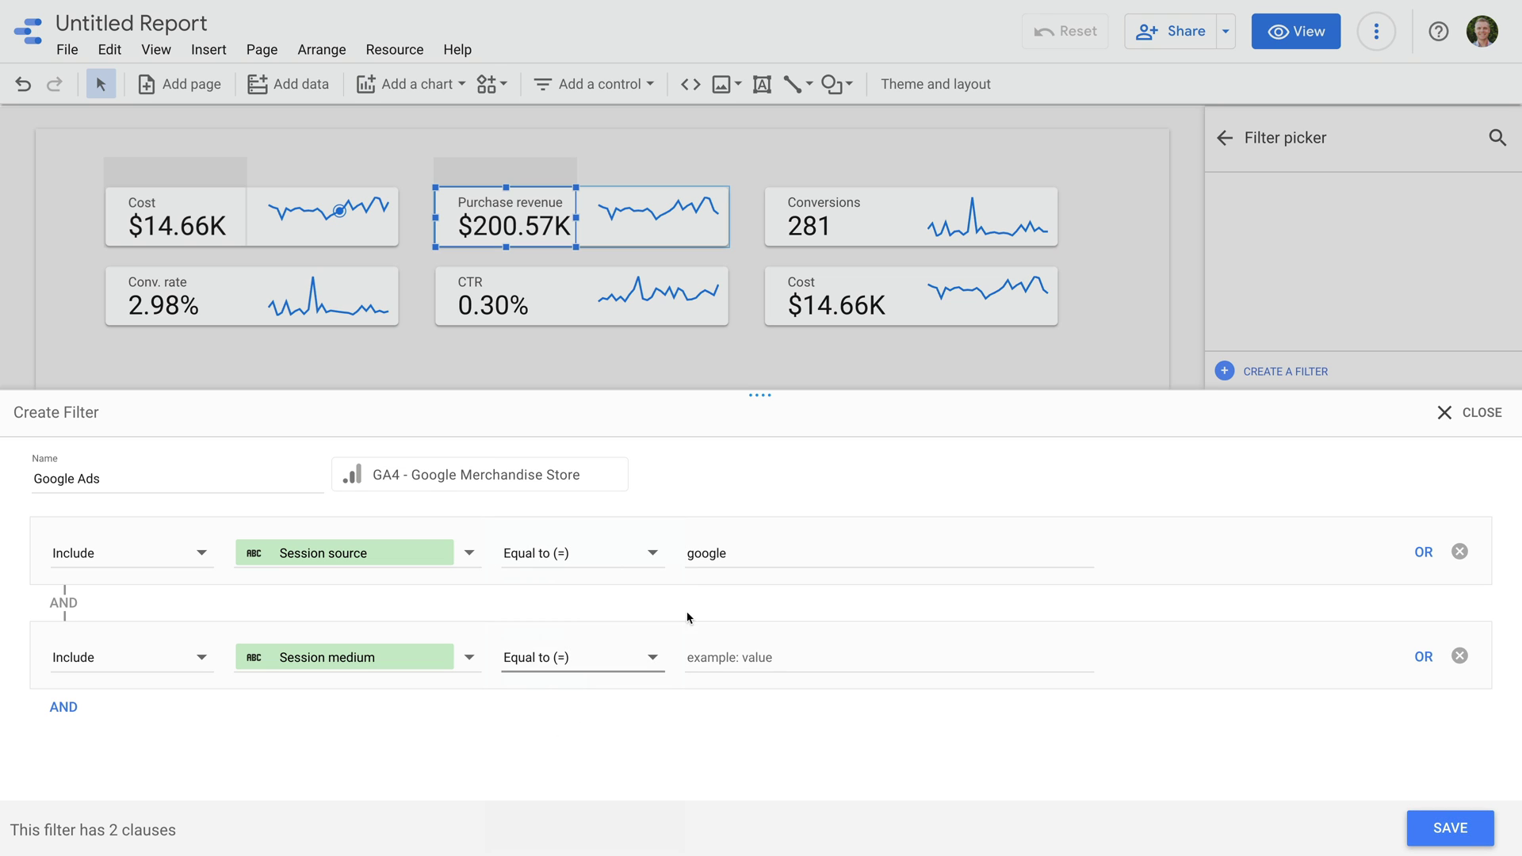
left_click(767, 664)
type("cpc")
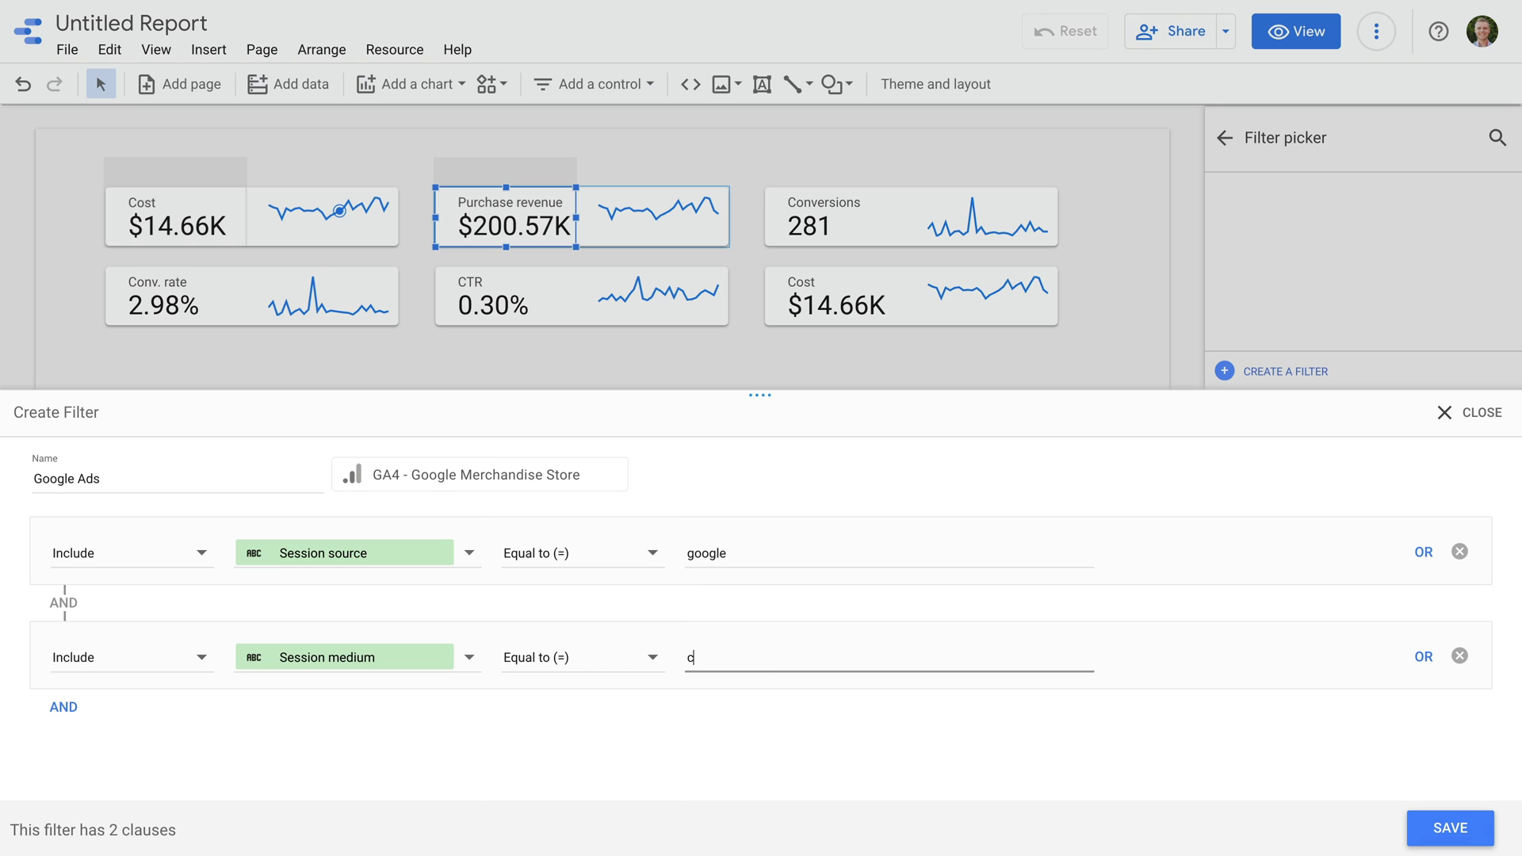
left_click(805, 719)
left_click(1450, 828)
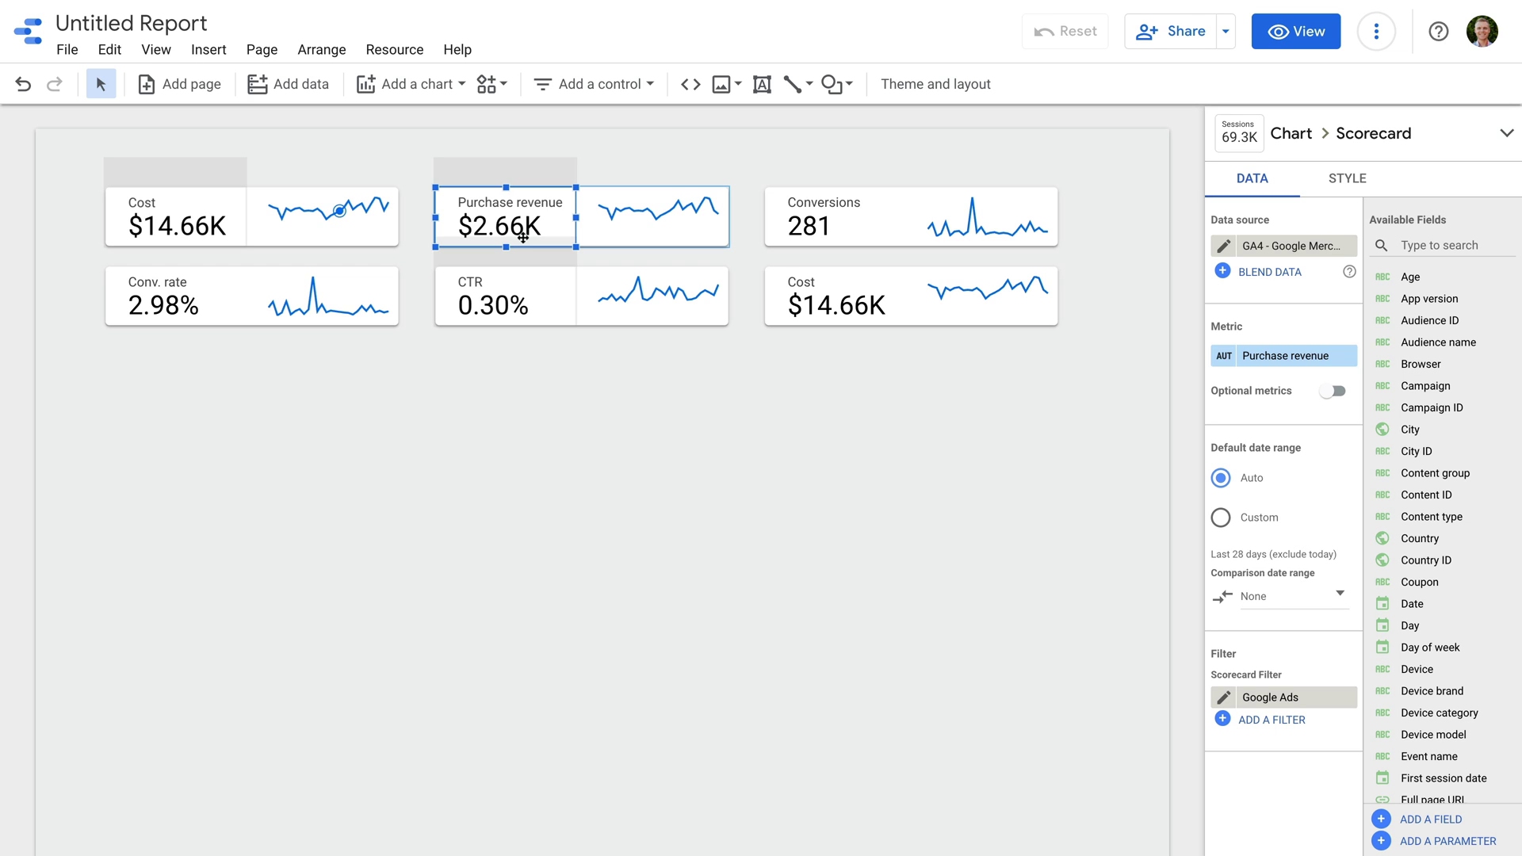
- Switch the sparkline beside the Purchase revenue scorecard to the GA4 - Google Merchandise Store data source
left_click(644, 211)
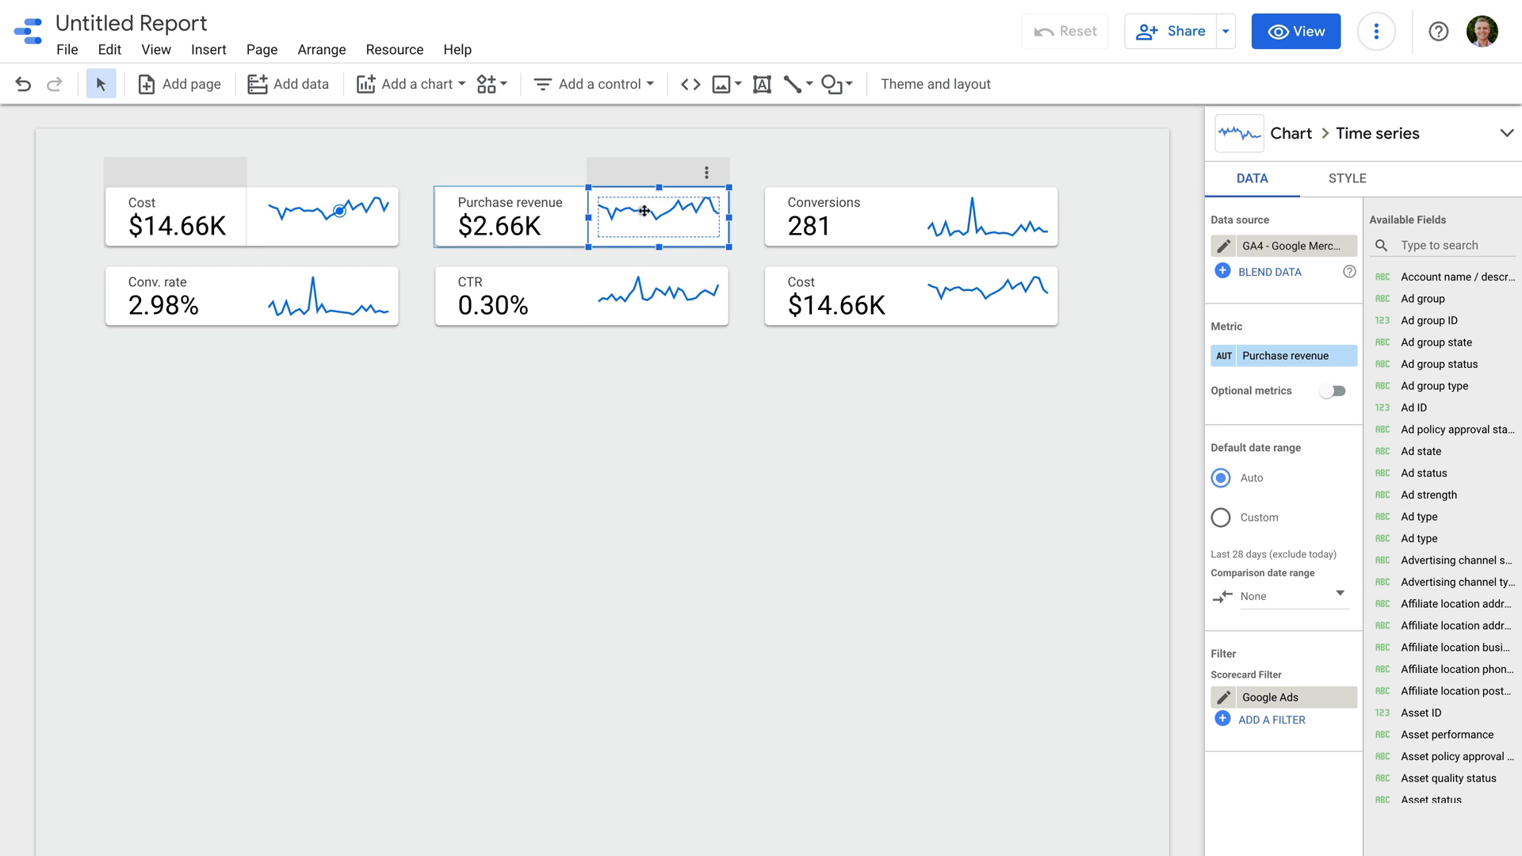
left_click(1276, 248)
left_click(1276, 345)
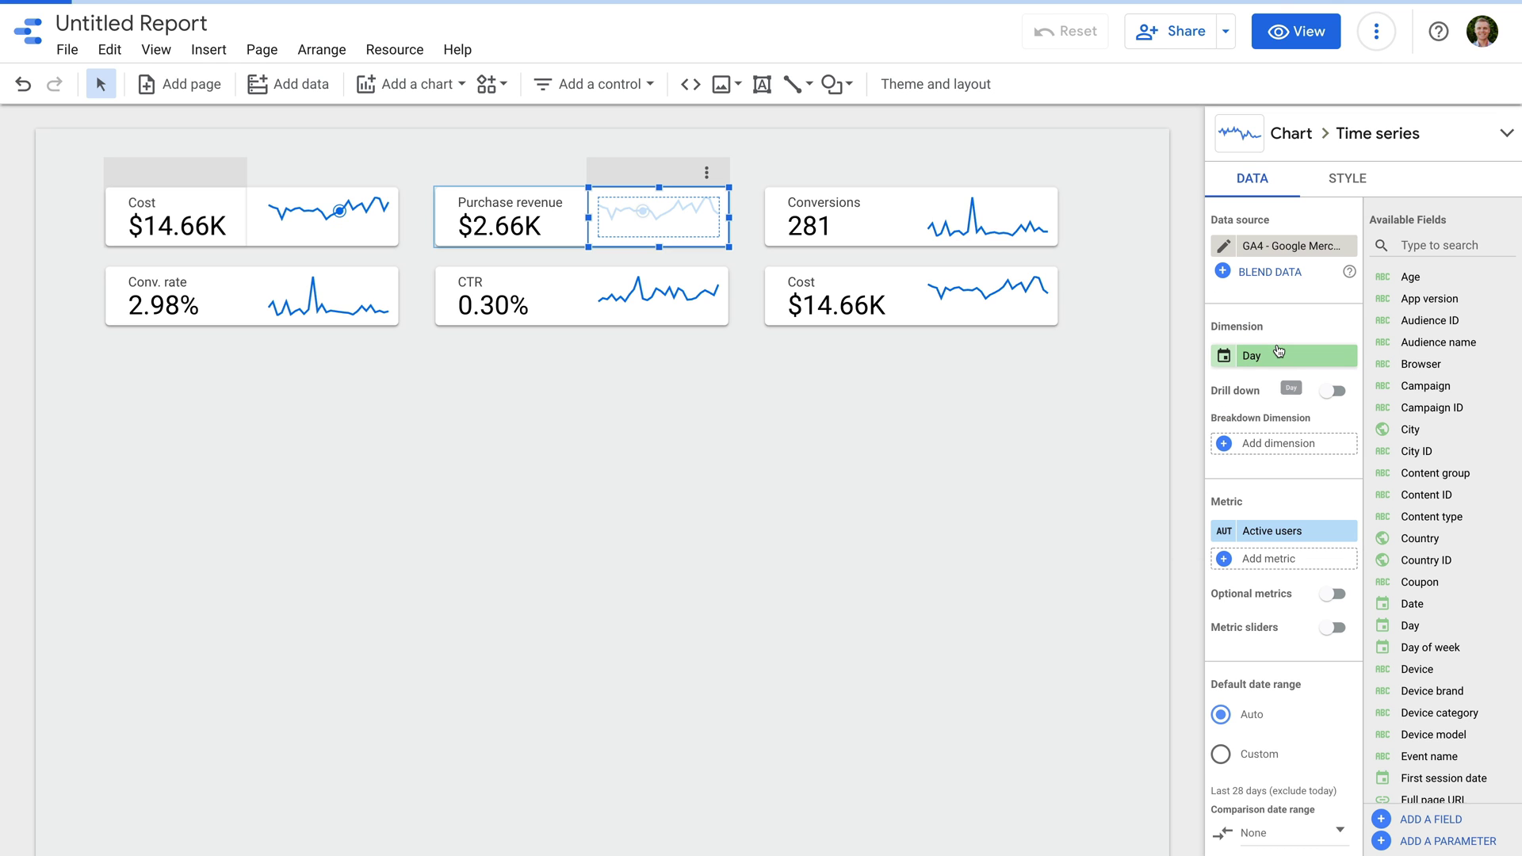
- Set the Purchase revenue card's sparkline metric to Purchase revenue and apply the Google Ads filter to it
left_click(1285, 530)
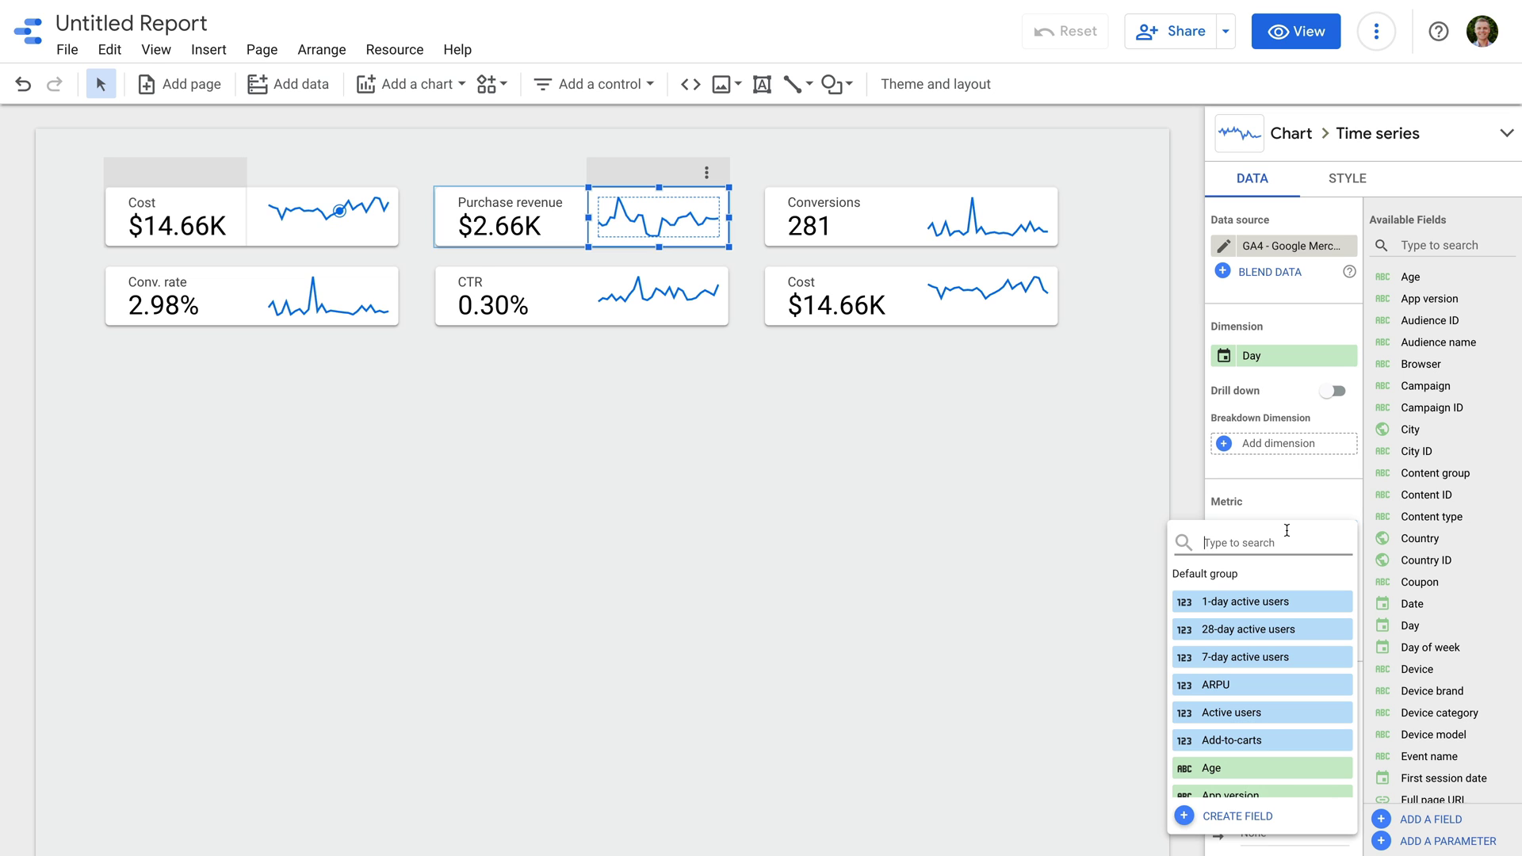
type("purchase")
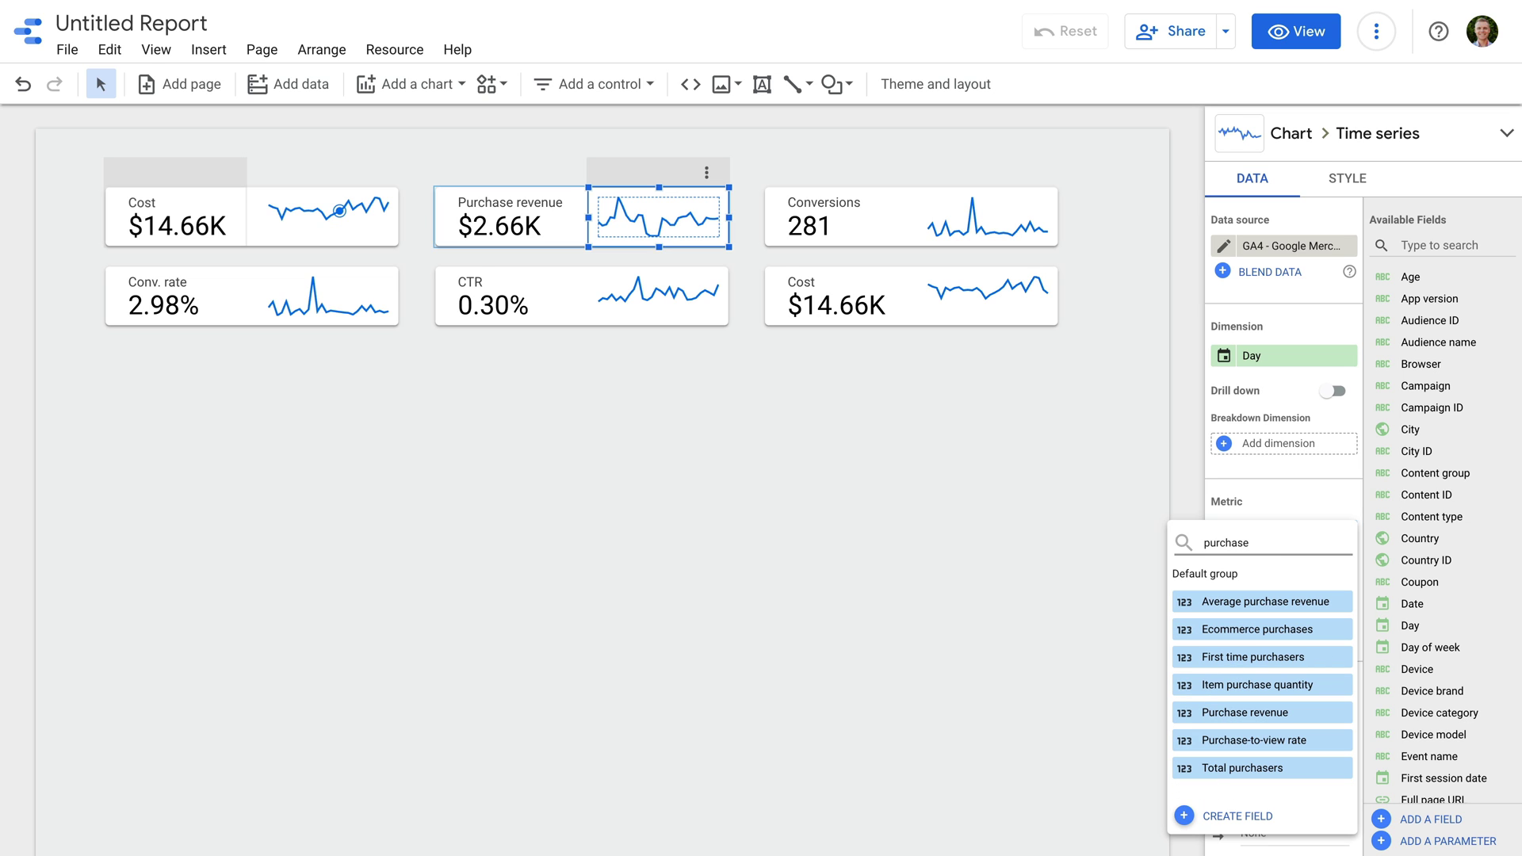
left_click(1278, 711)
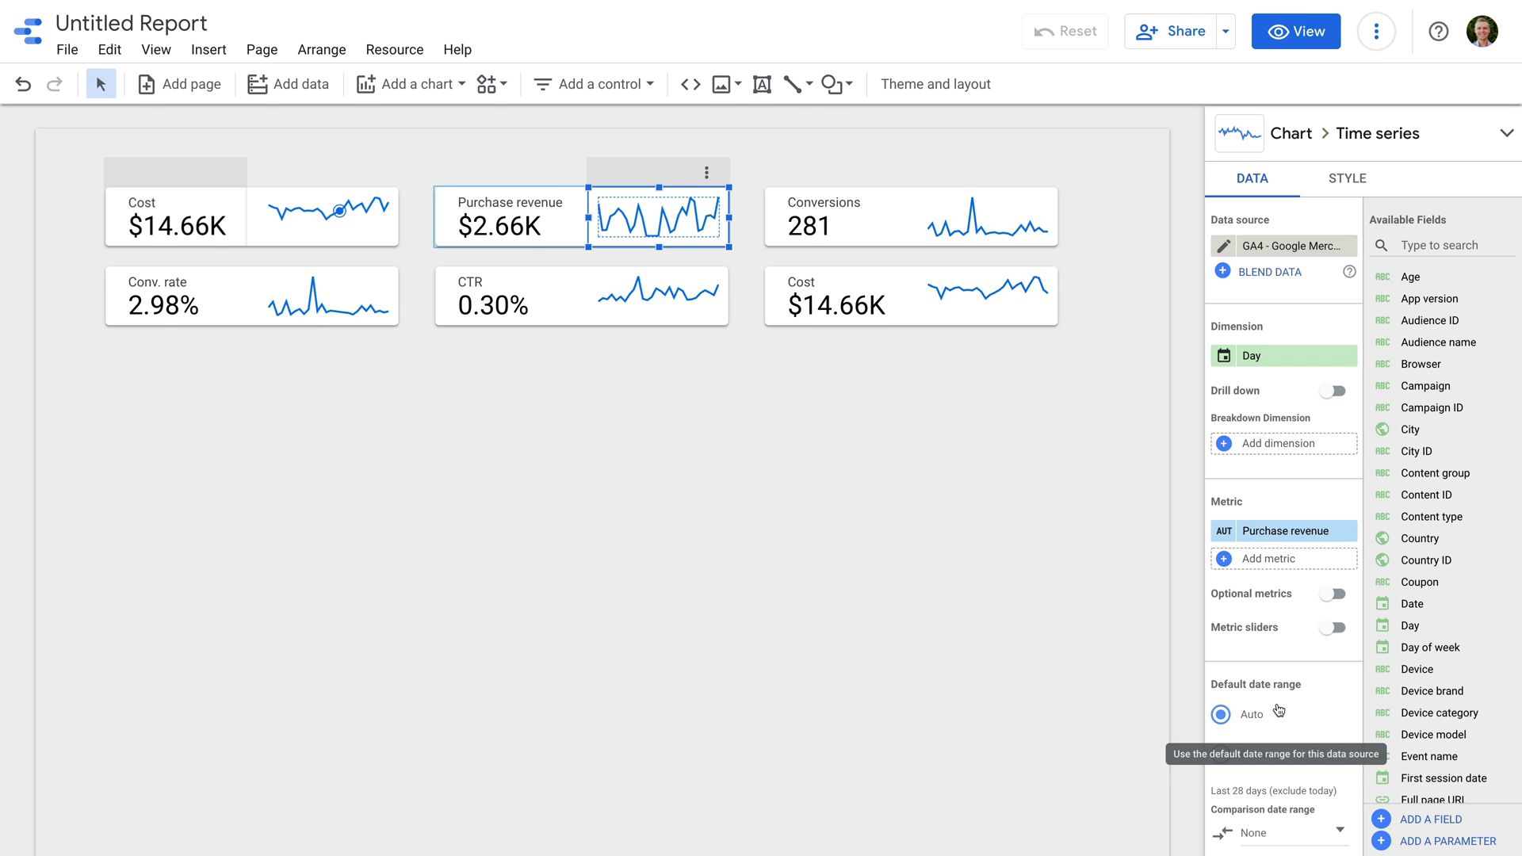
scroll(1284, 717, "down", 3)
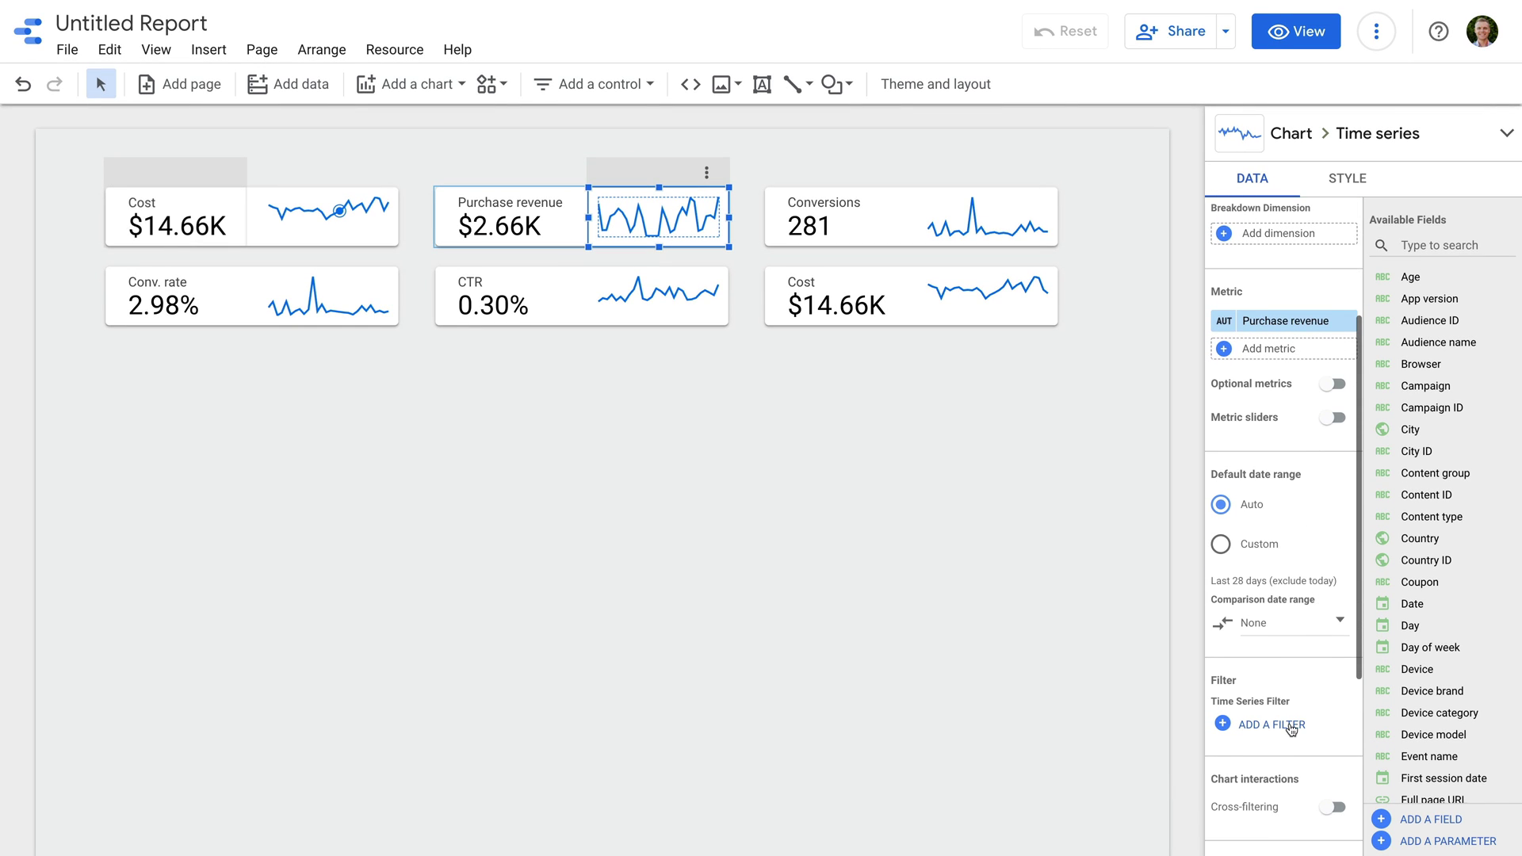
left_click(1290, 725)
left_click(1268, 190)
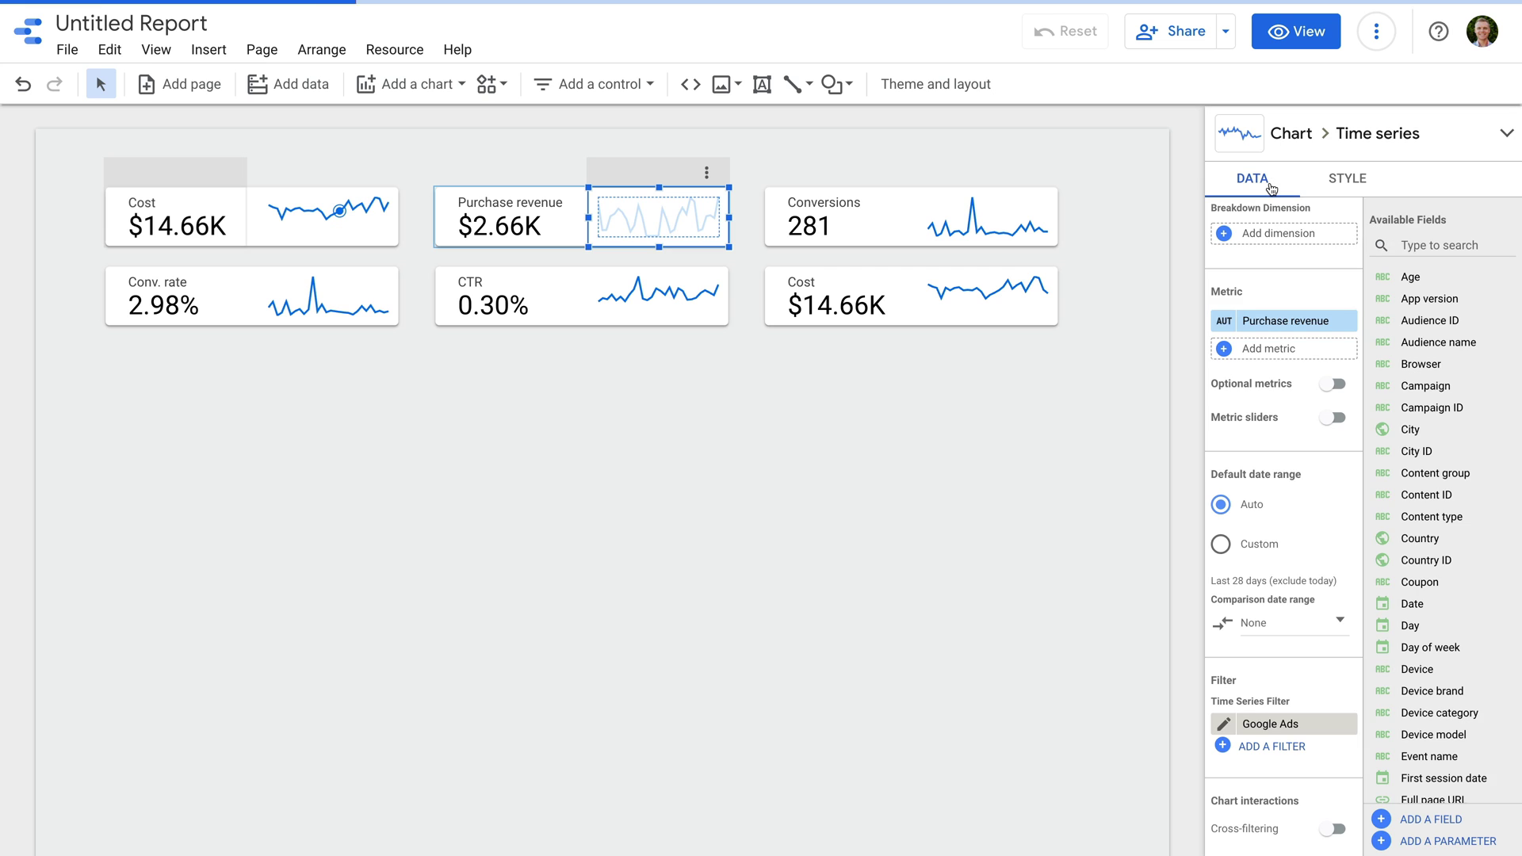
- Switch the third scorecard in the second row to the added GA4 - Google Merchandise Store data source
left_click(849, 306)
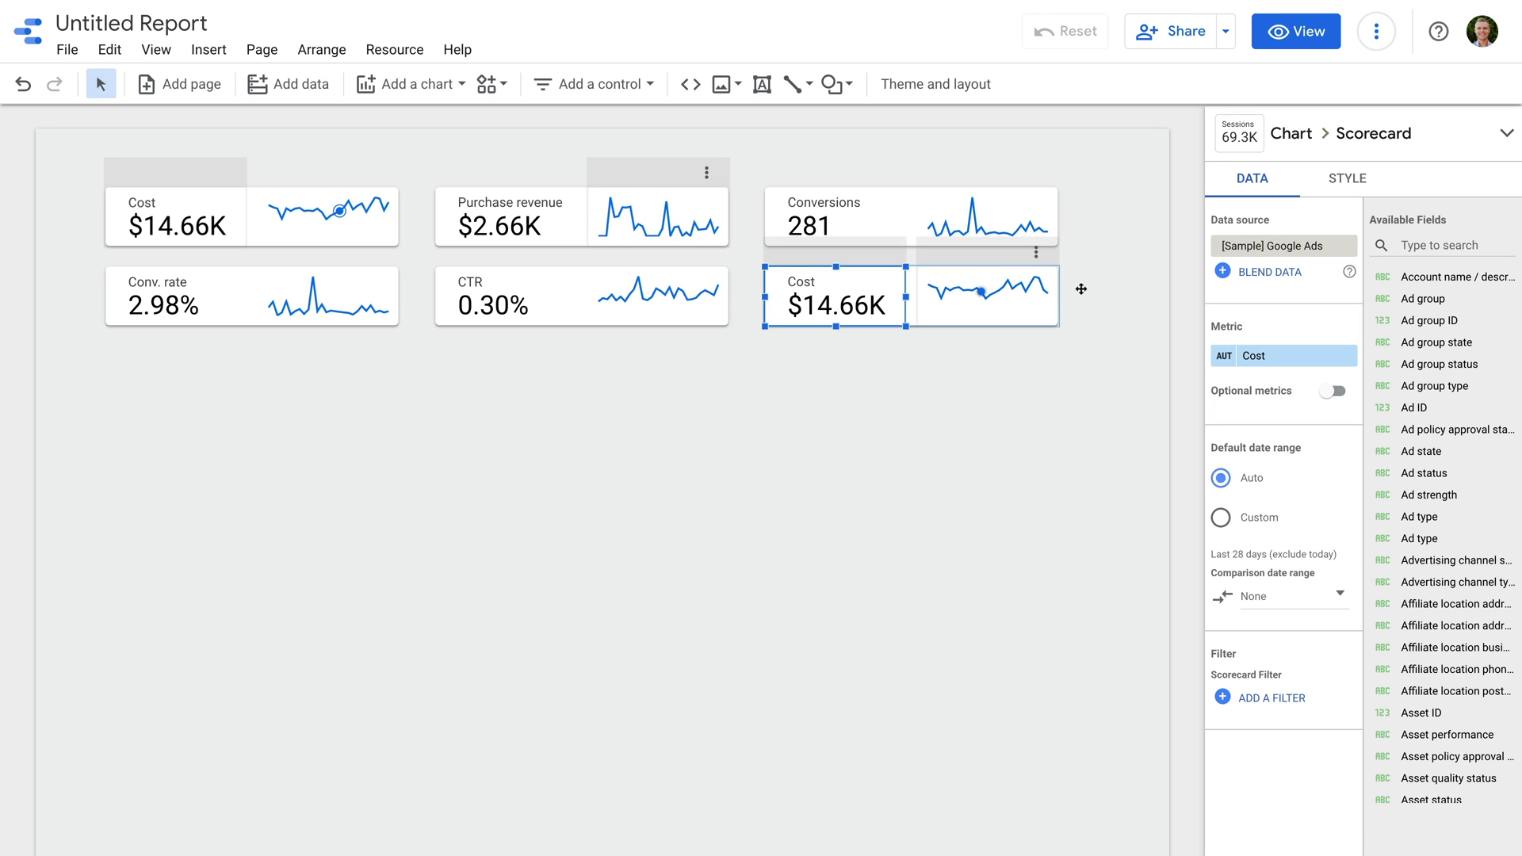
left_click(1287, 244)
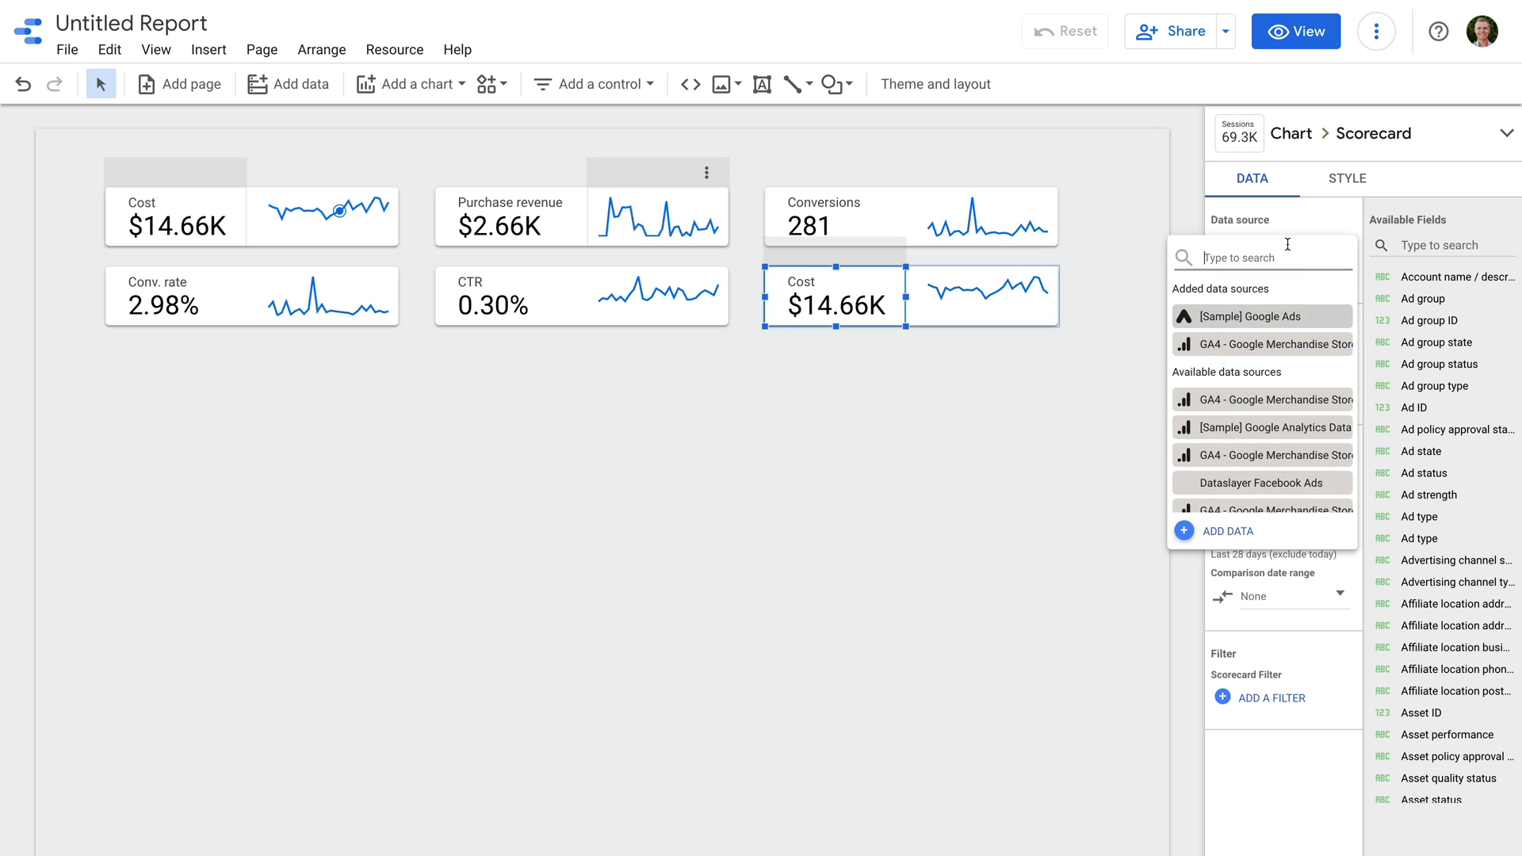
left_click(1264, 349)
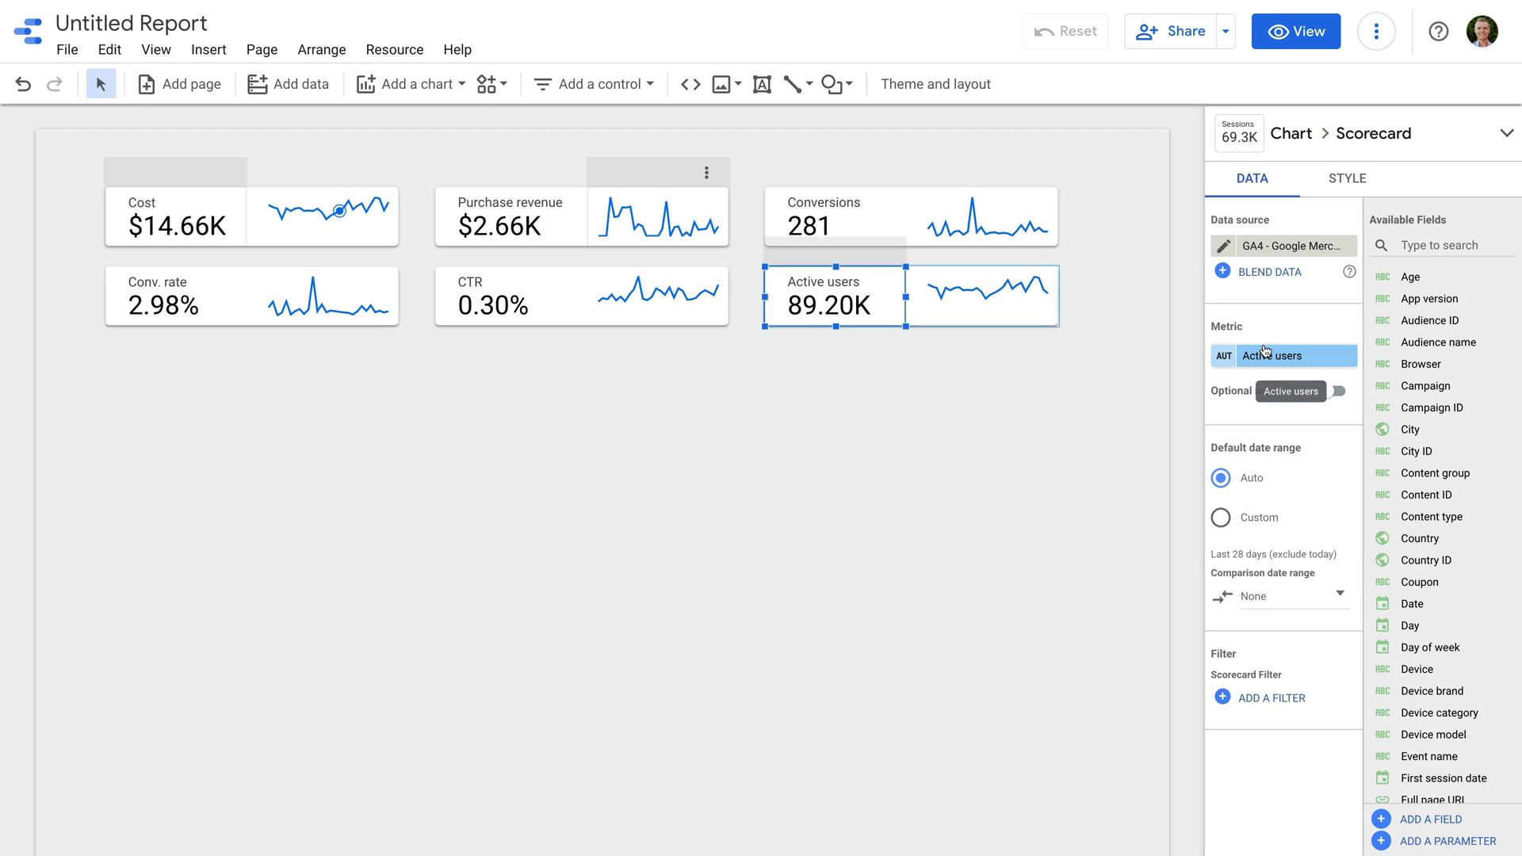
- Change the third scorecard in the second row to the Engagement rate metric and apply the Google Ads filter
left_click(1277, 355)
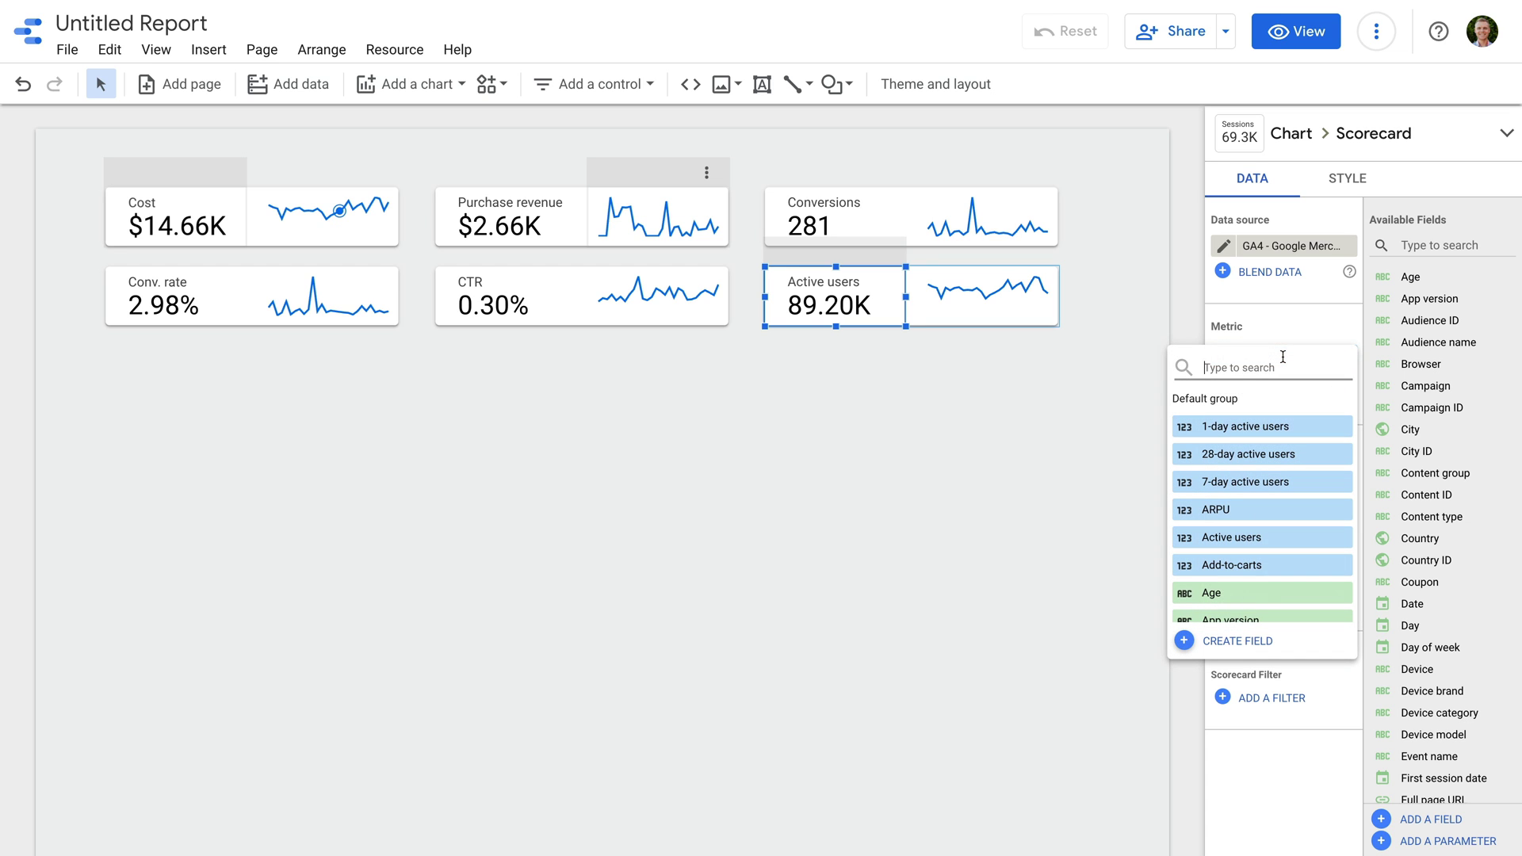
type("engagement")
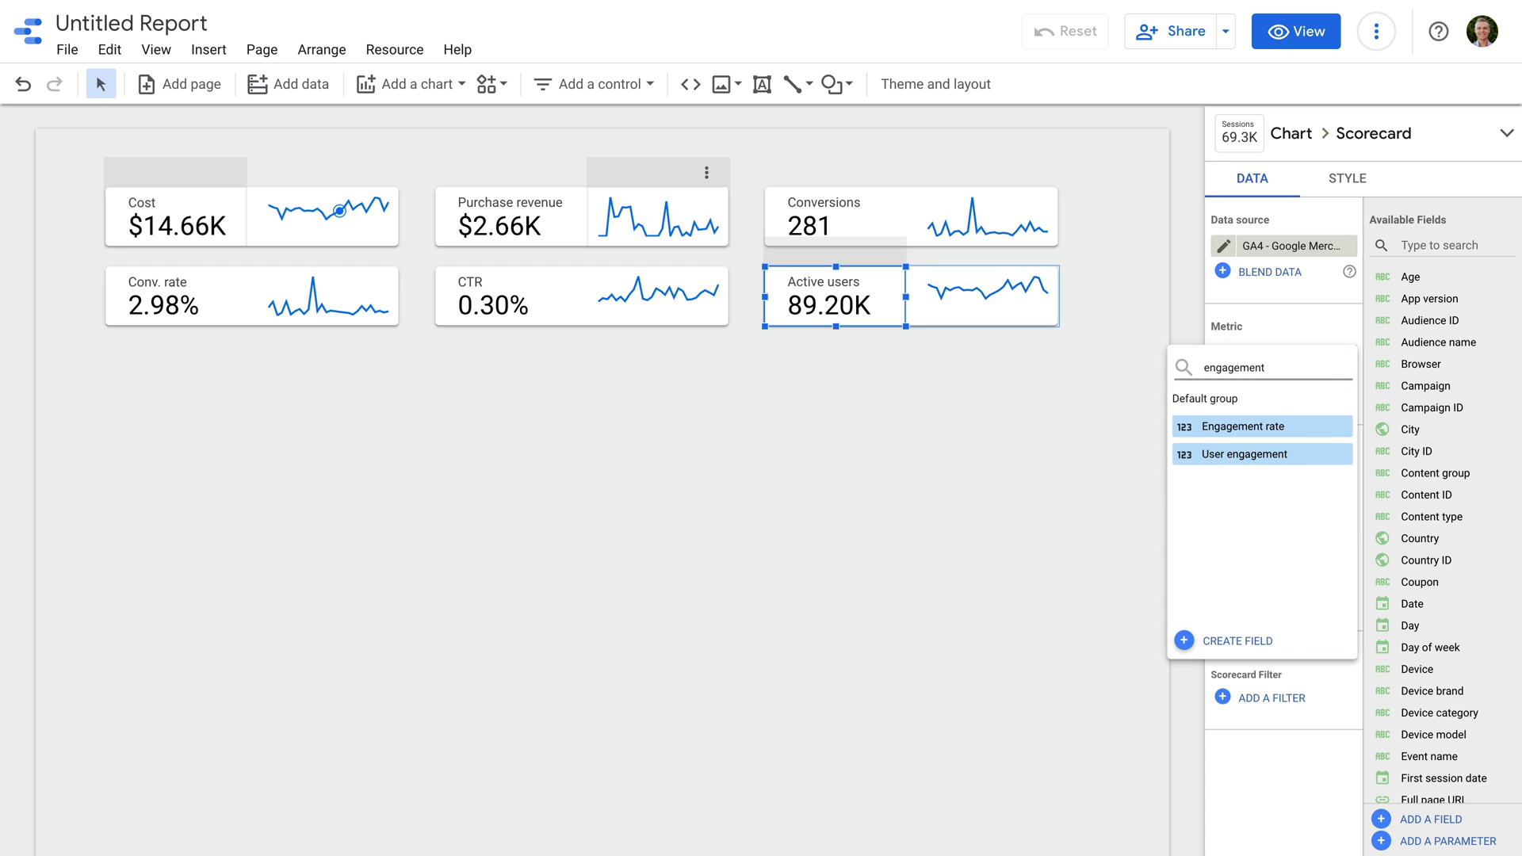
left_click(1273, 425)
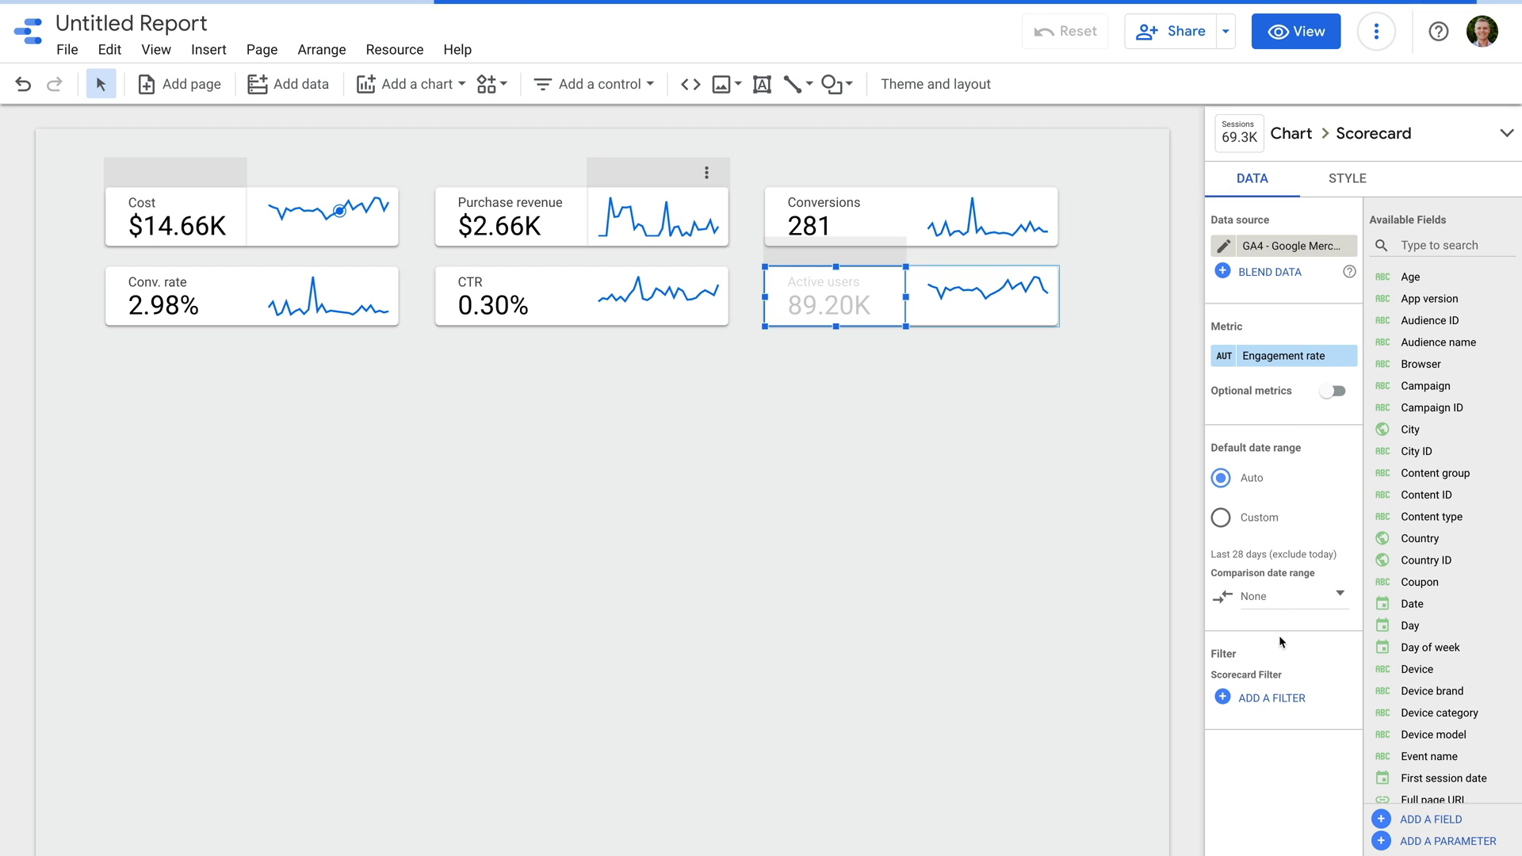
left_click(1271, 697)
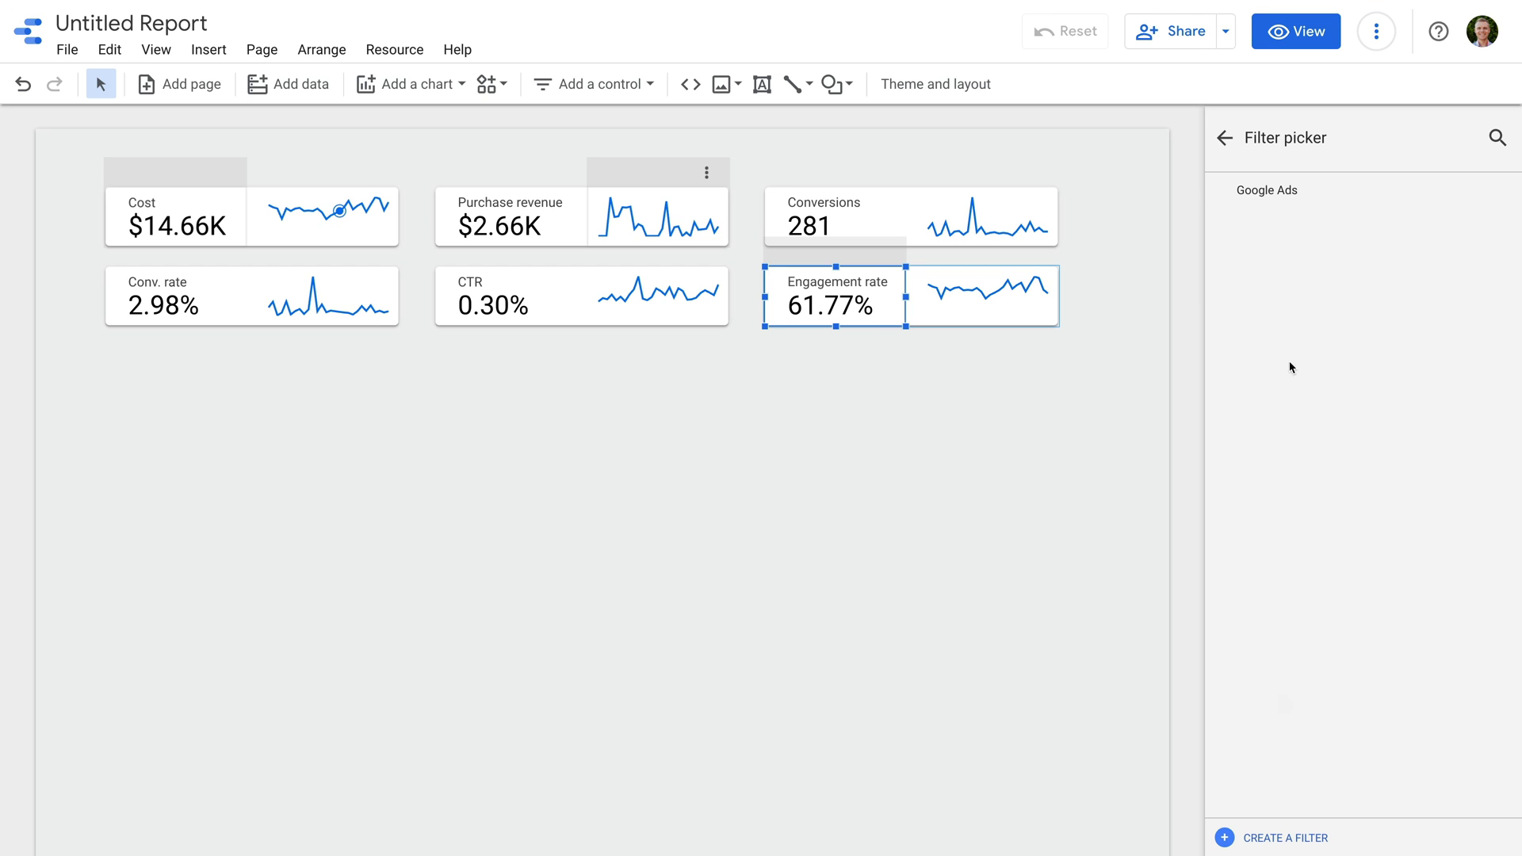
left_click(1273, 193)
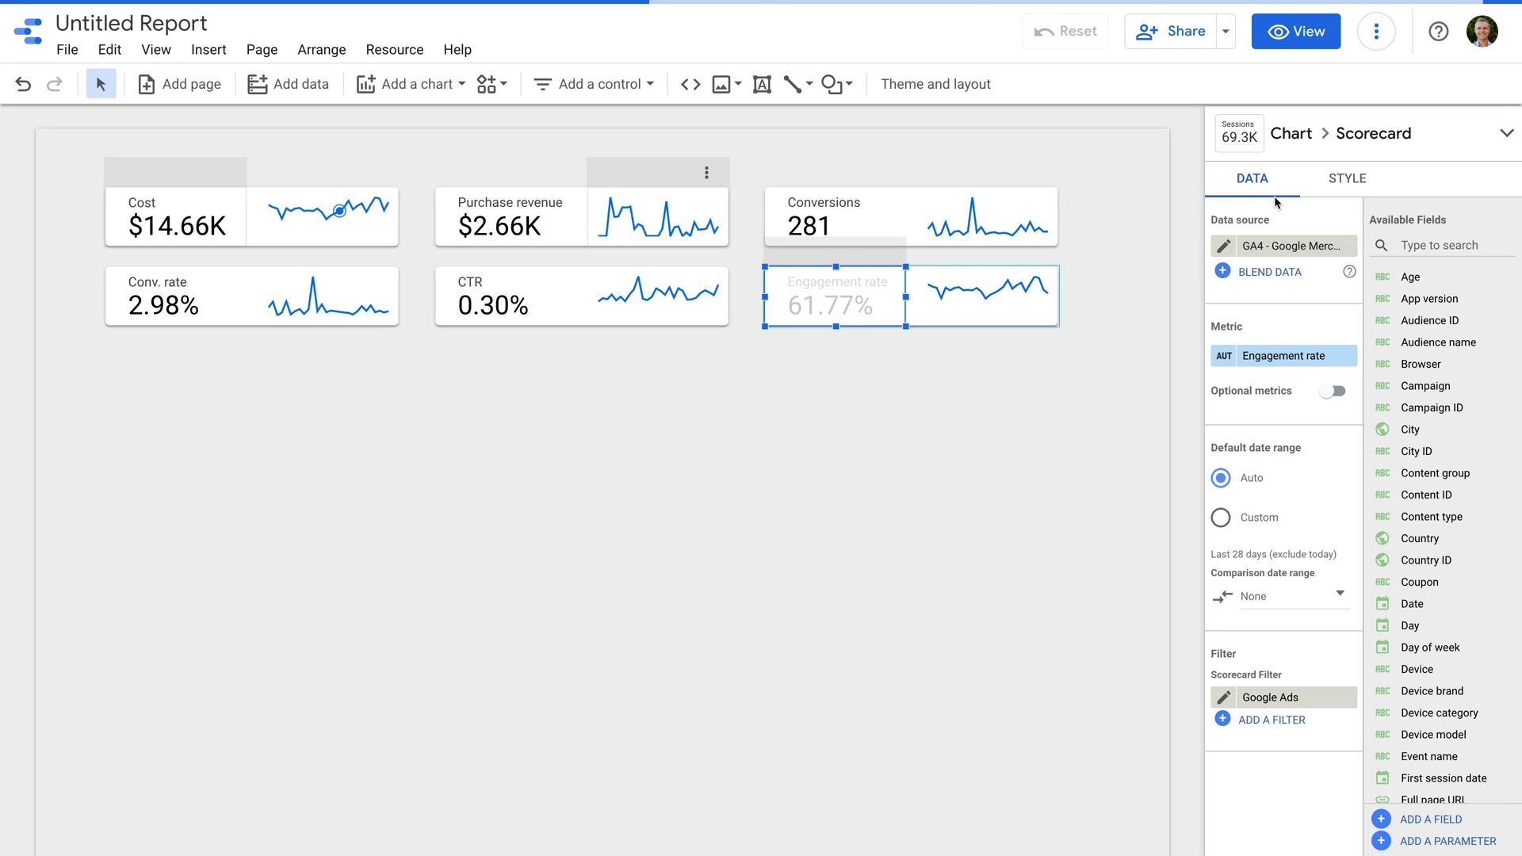
- Switch the sparkline beside the Engagement rate scorecard to the GA4 - Google Merchandise Store data source
left_click(1004, 296)
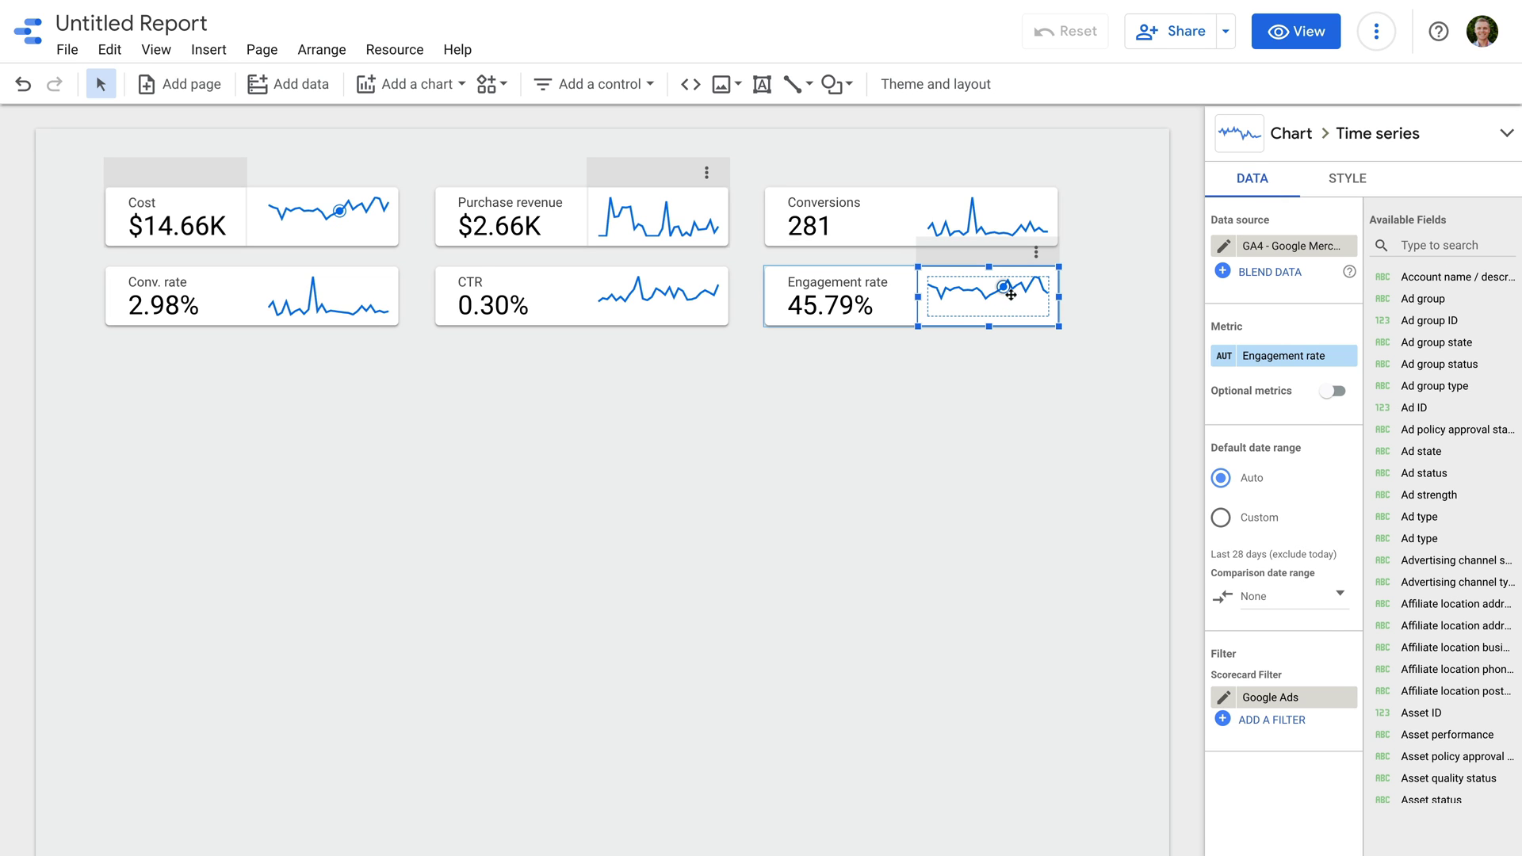
left_click(1310, 248)
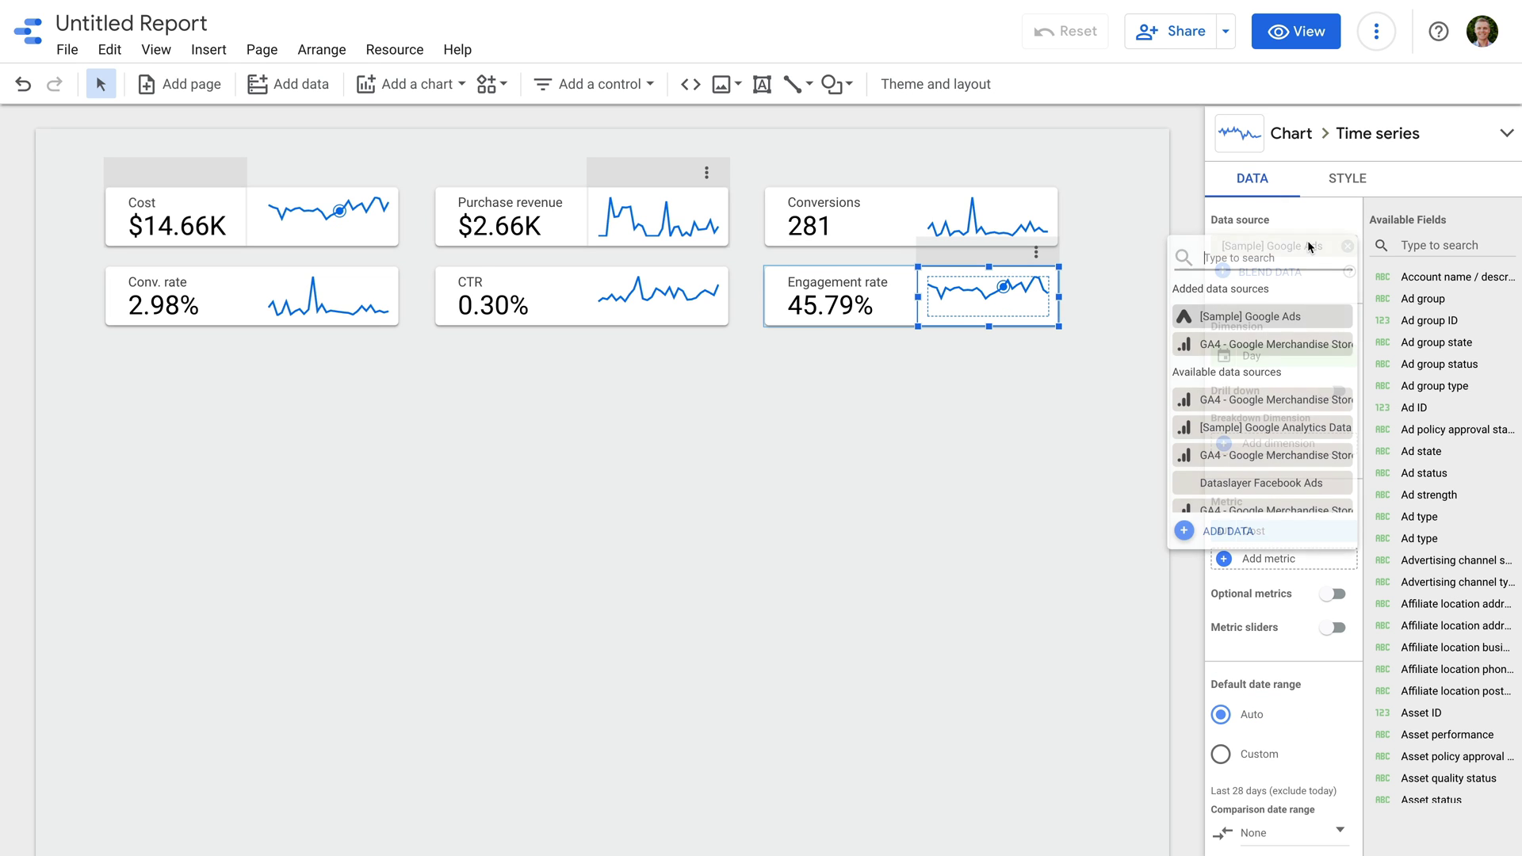
left_click(1289, 345)
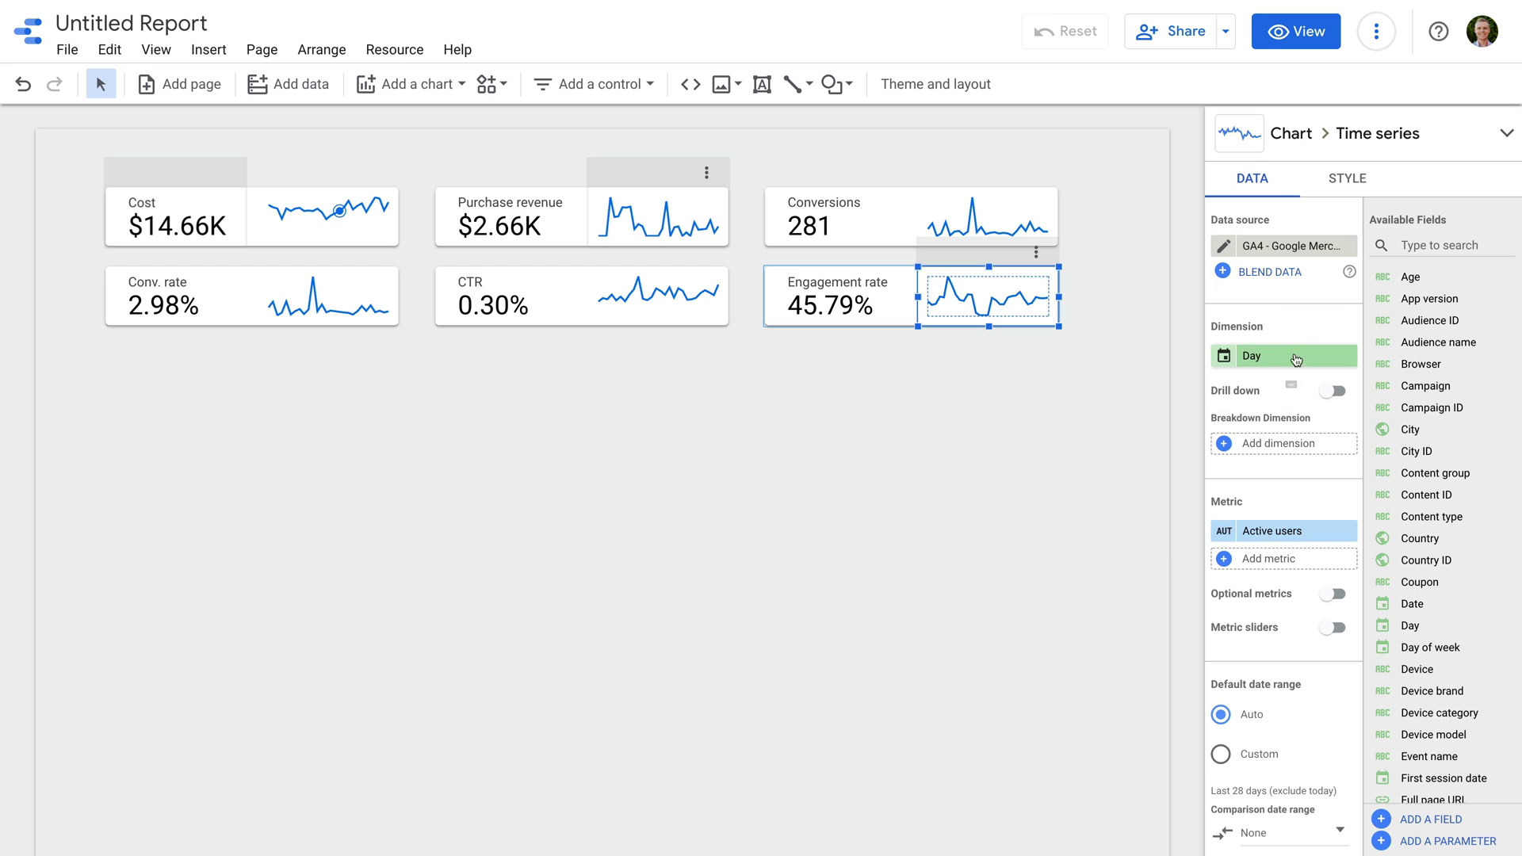
- Set the Engagement rate card's sparkline metric to Engagement rate and apply the Google Ads filter to it
left_click(1290, 529)
type("engagement")
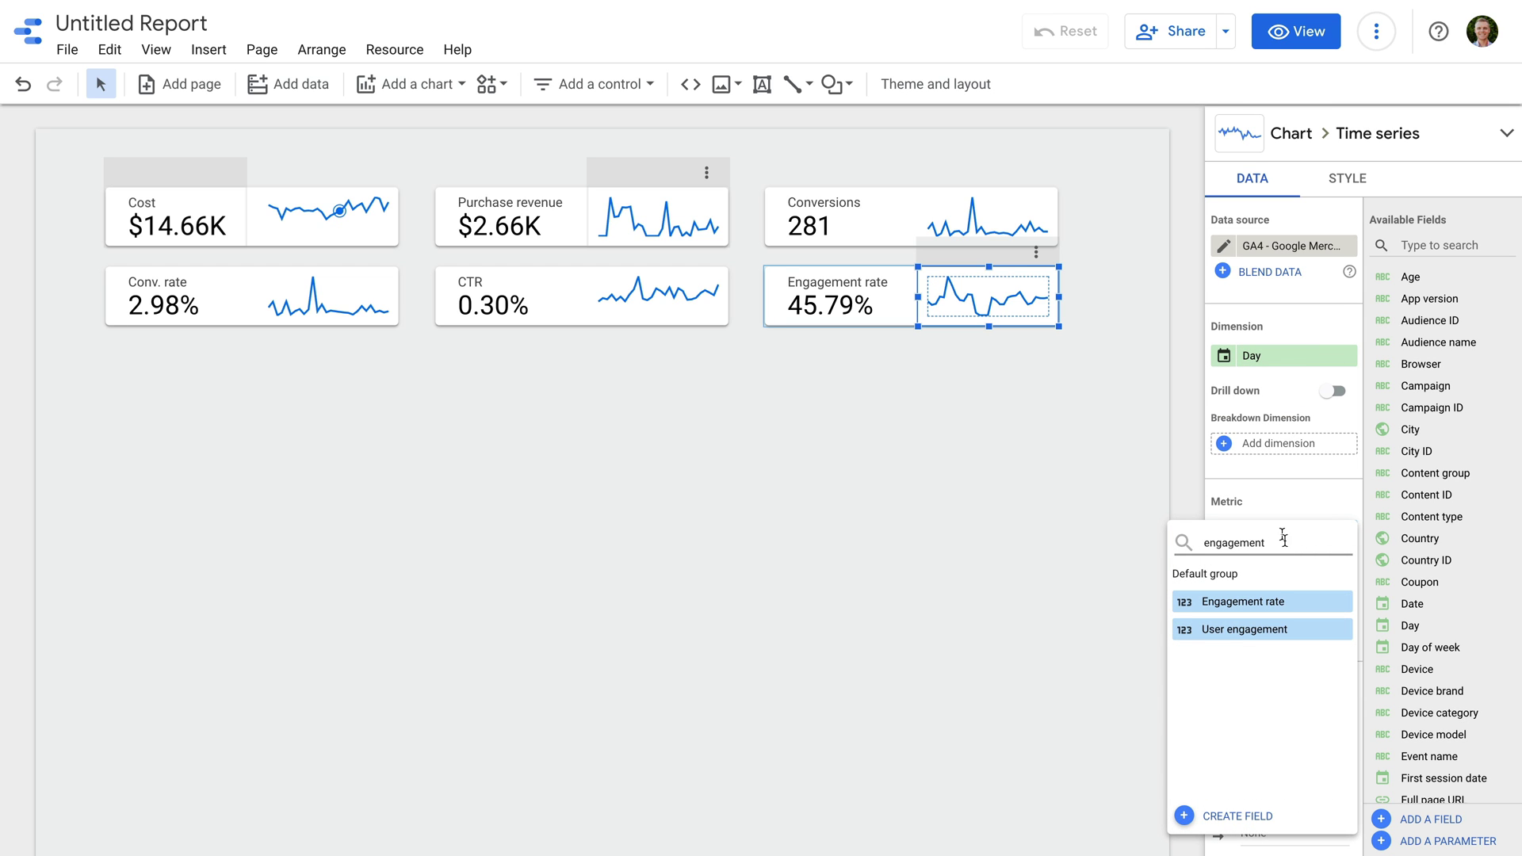
left_click(1288, 604)
scroll(1287, 659, "down", 1)
scroll(1287, 663, "down", 4)
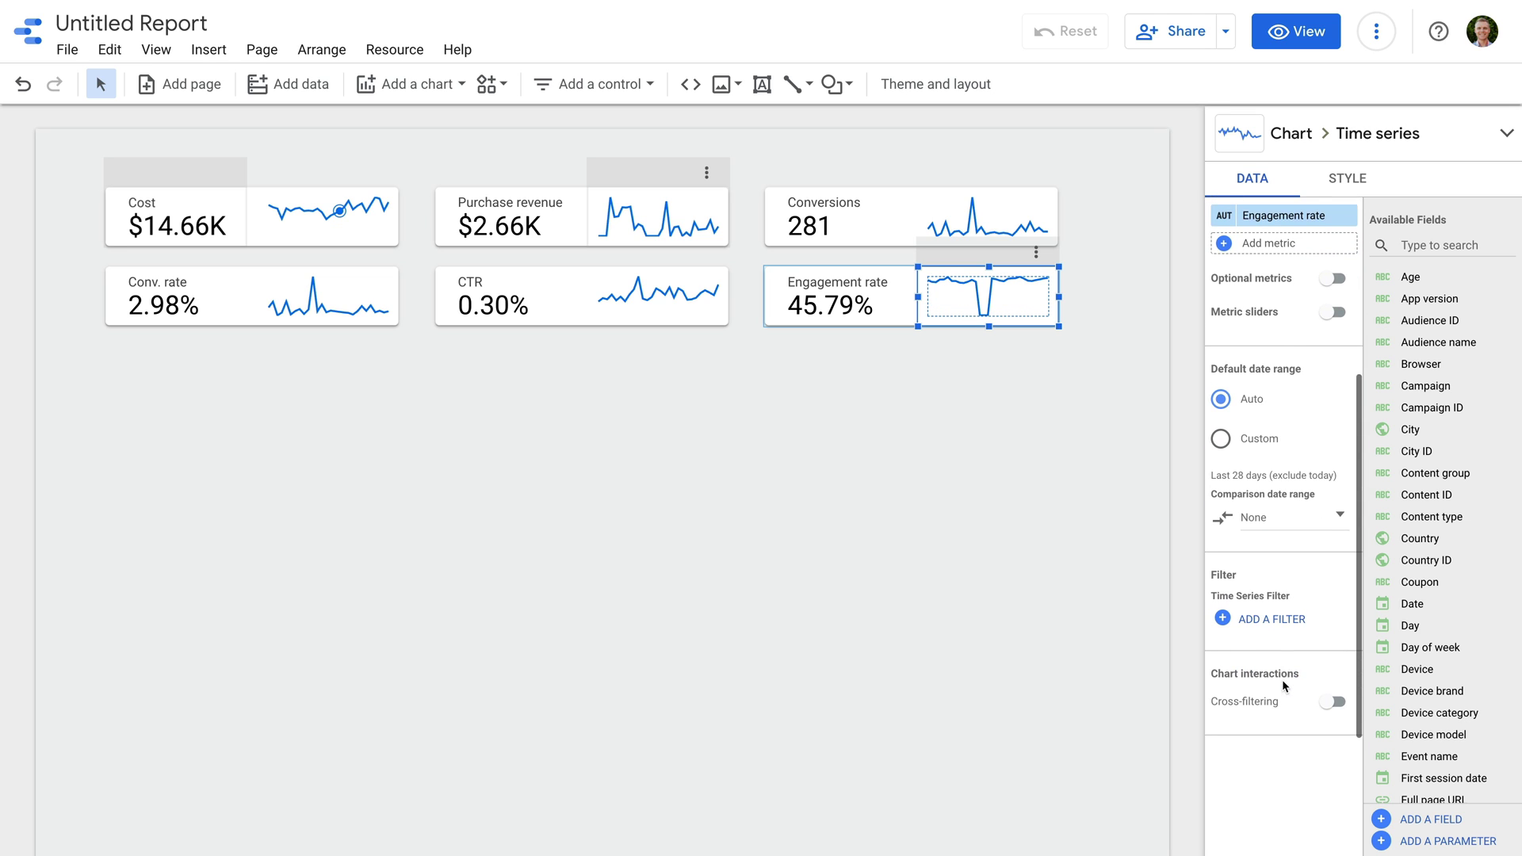
left_click(1281, 615)
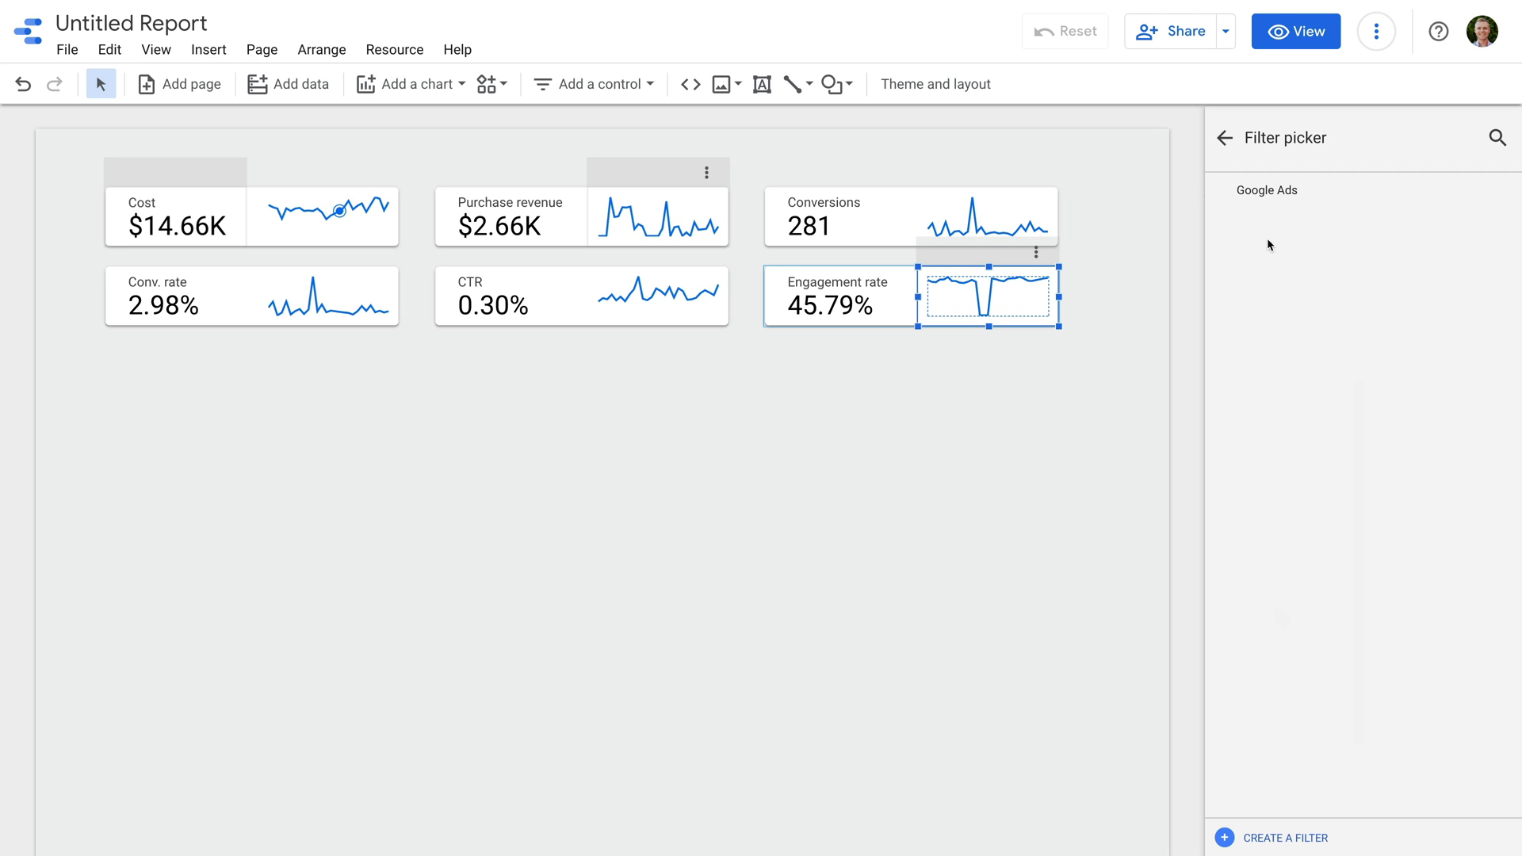
left_click(1265, 195)
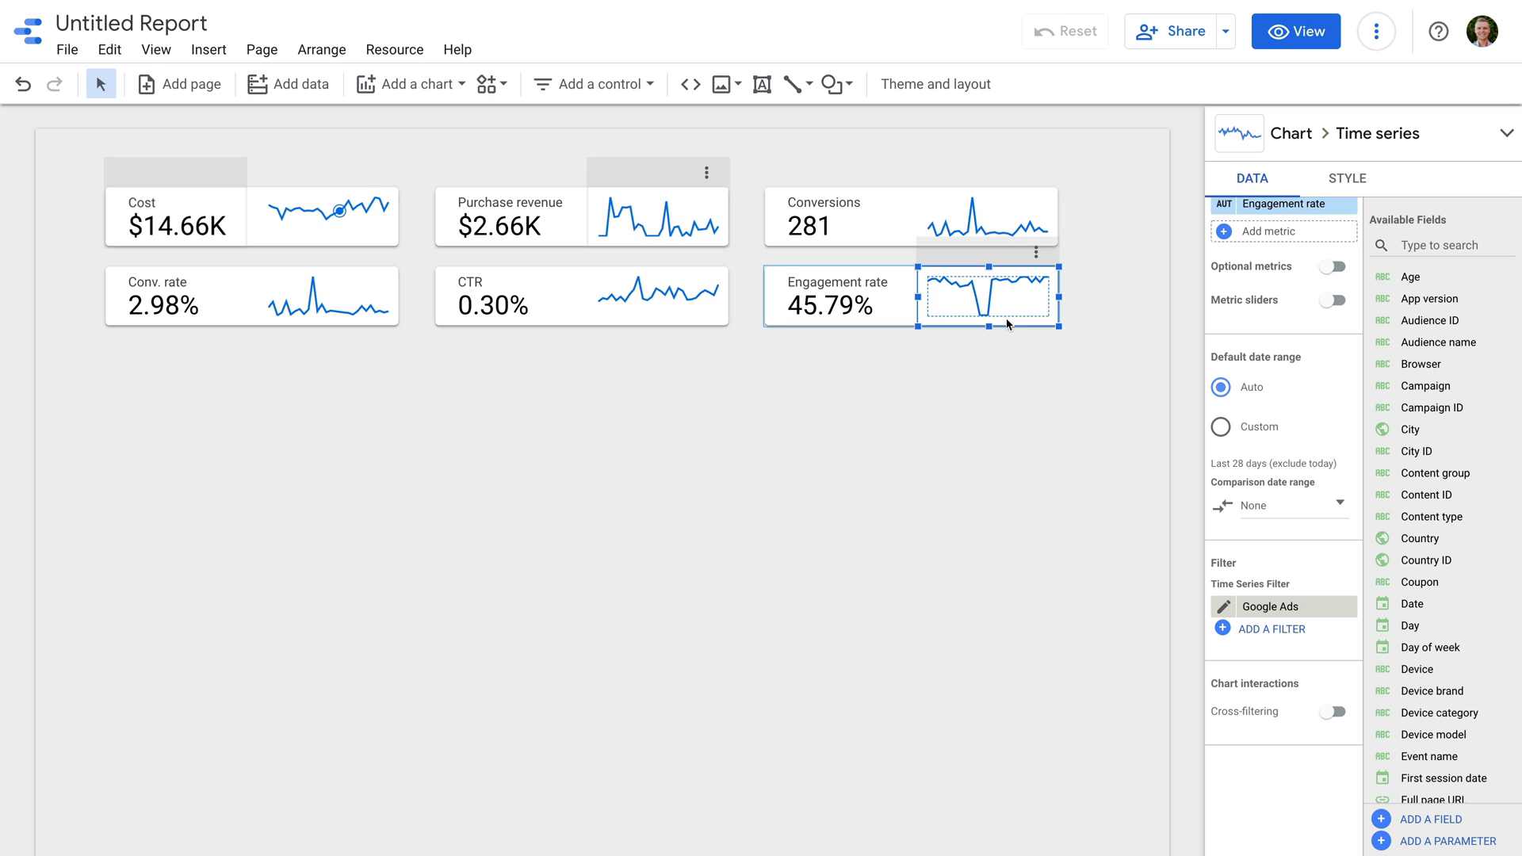
left_click(876, 373)
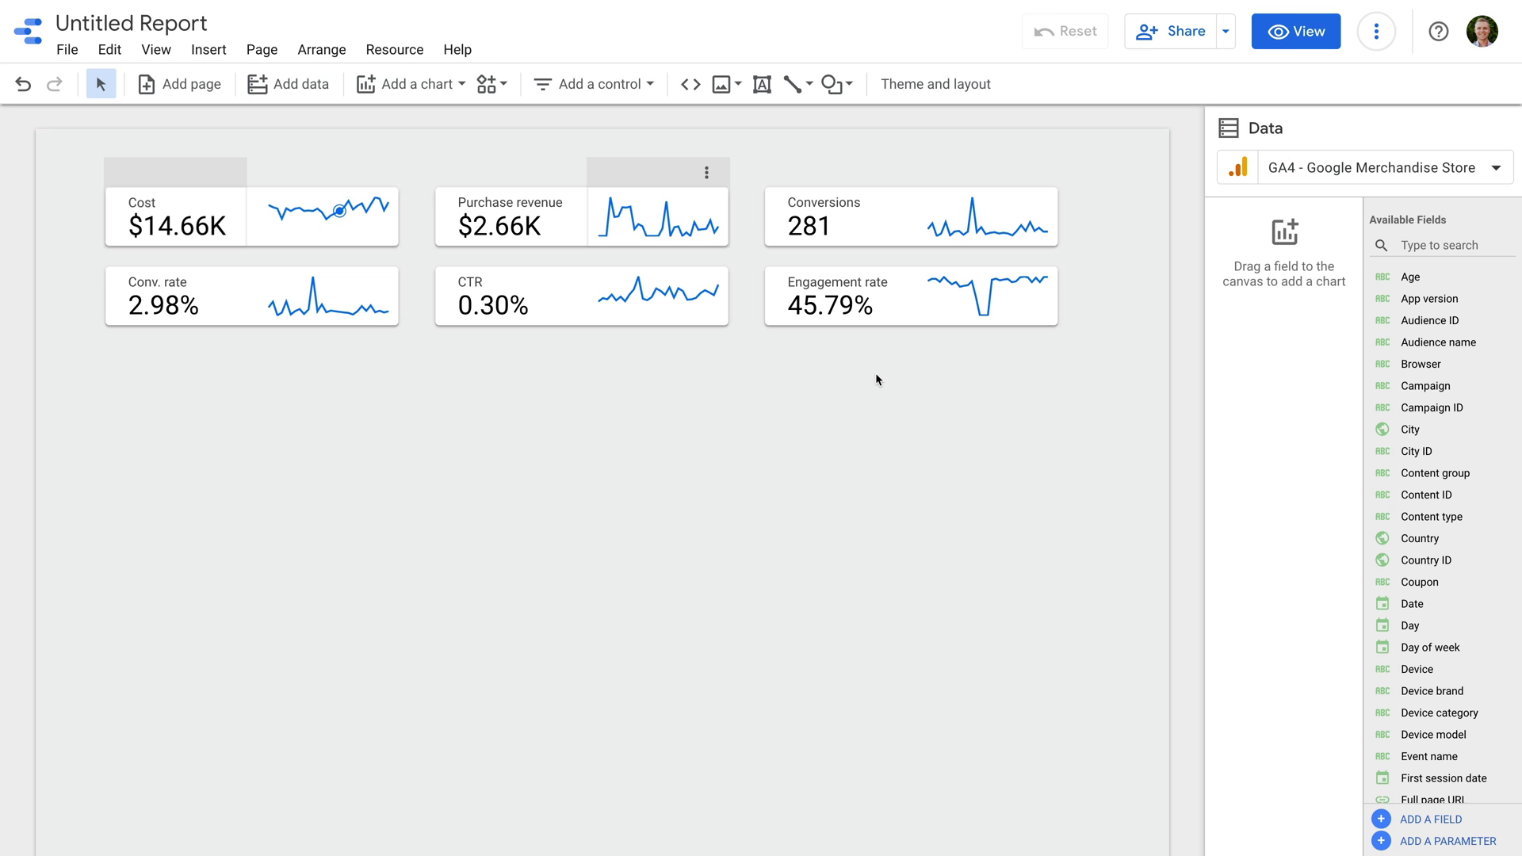
- Insert a table with bars below the second row of cards and widen it to span the first two columns
left_click(430, 87)
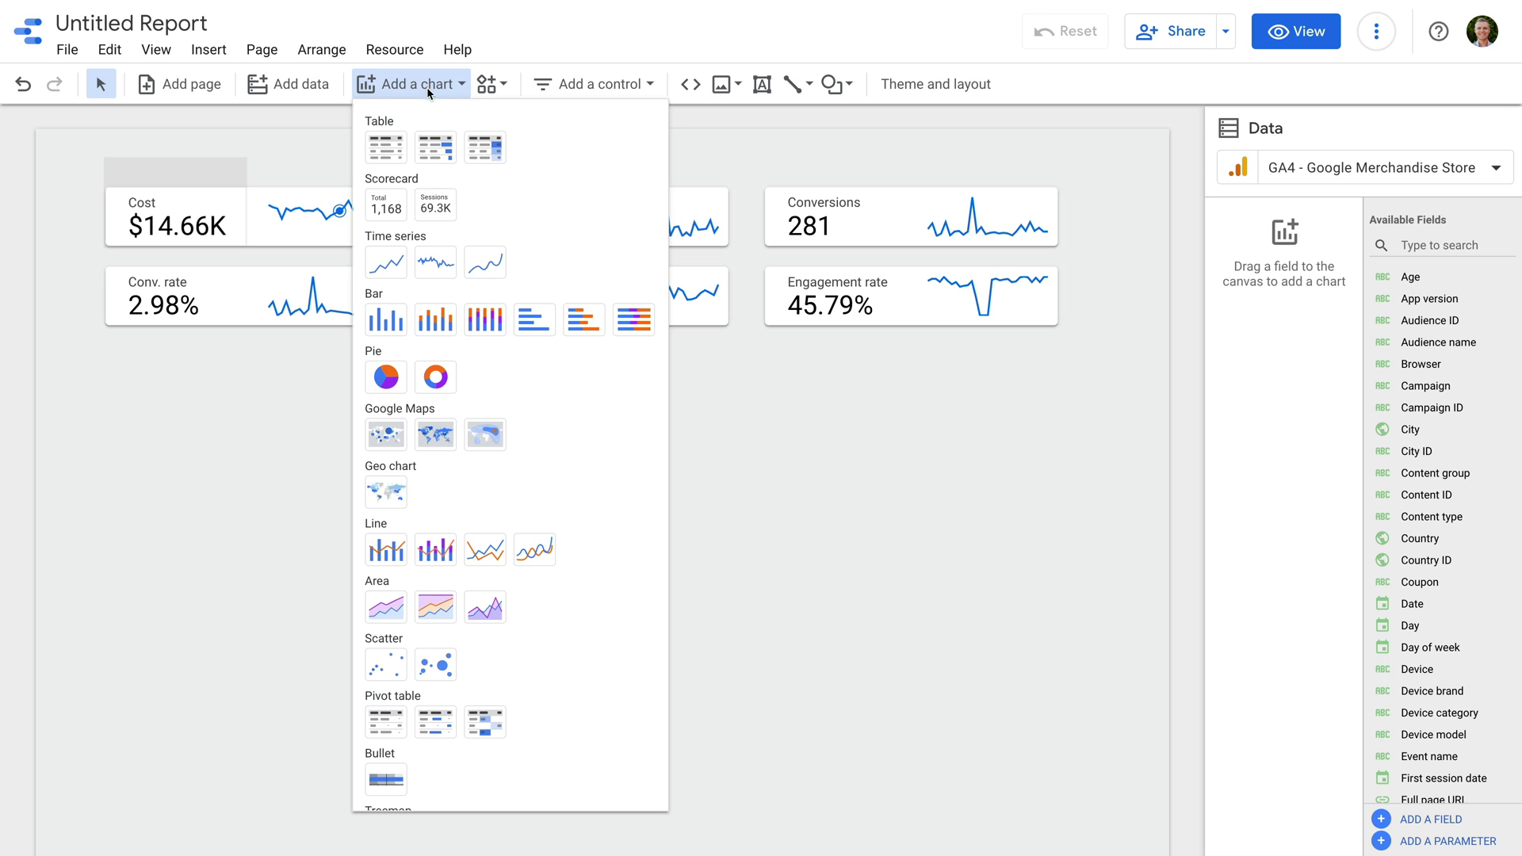
left_click(446, 160)
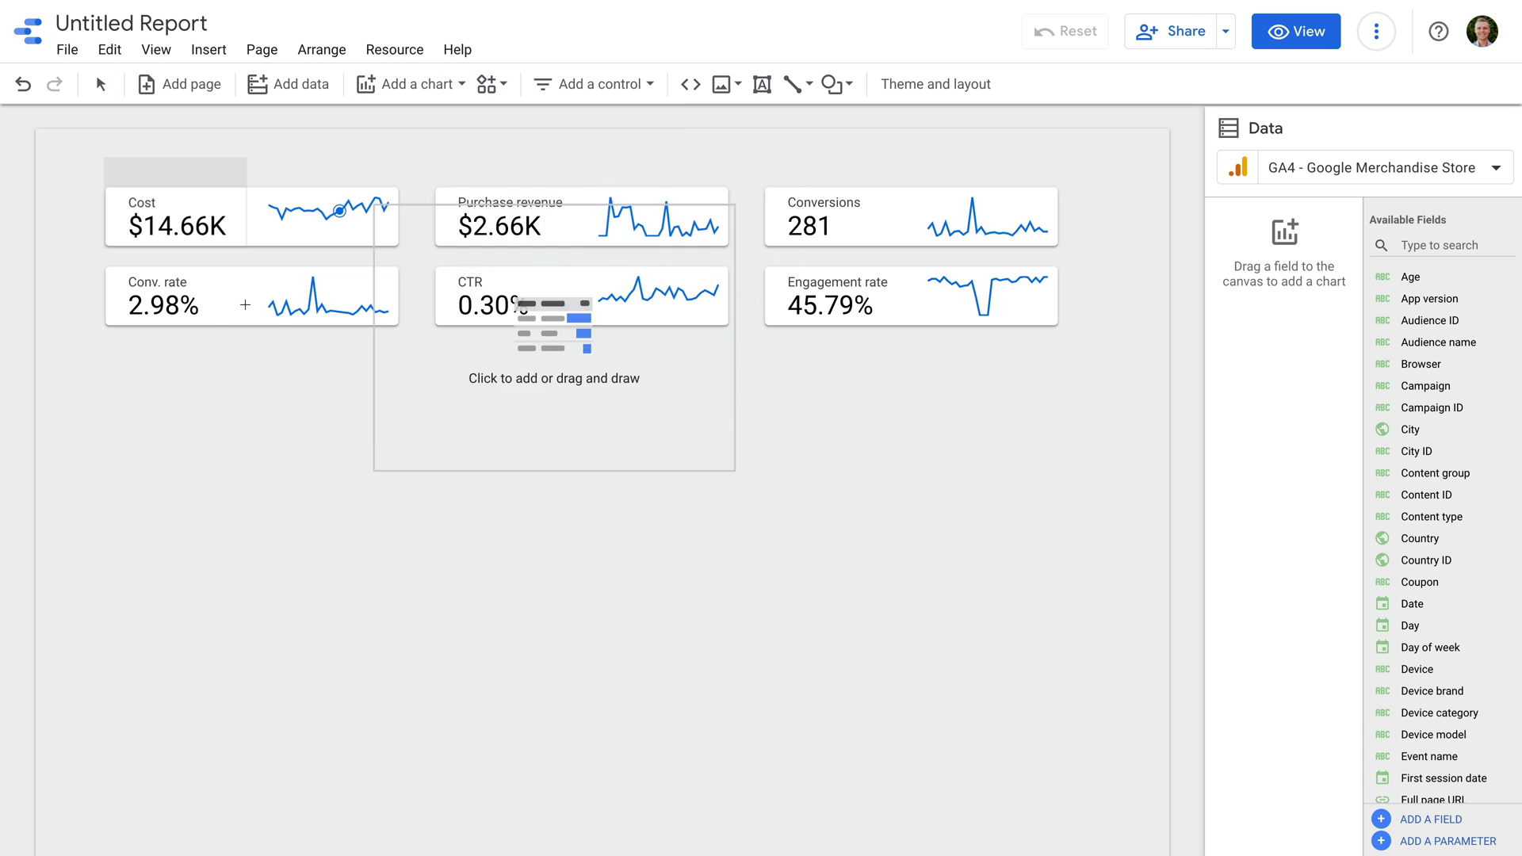
left_click(106, 352)
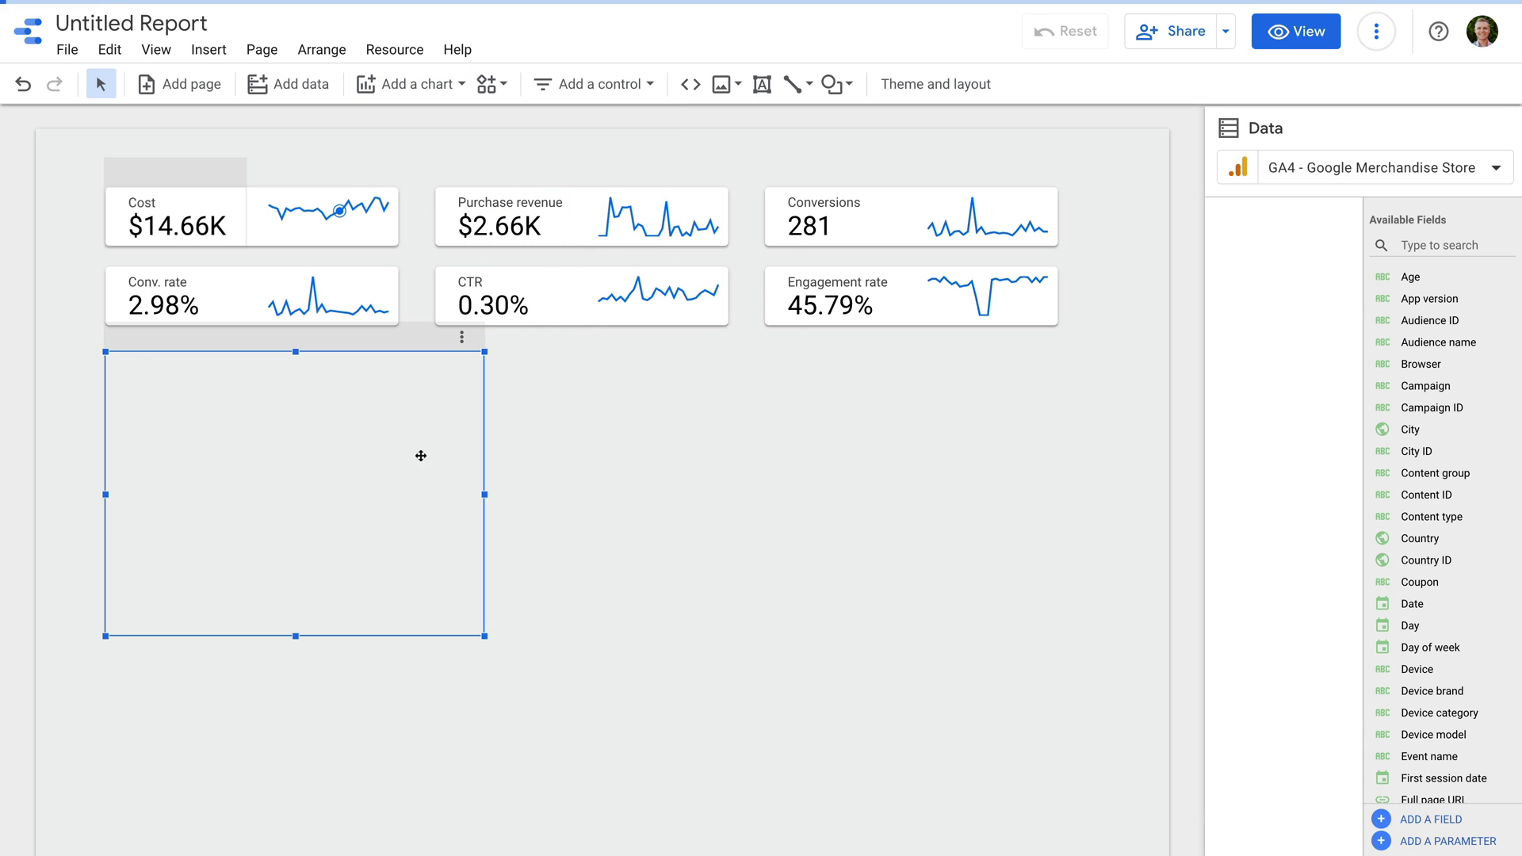
left_click_drag(486, 494, 729, 476)
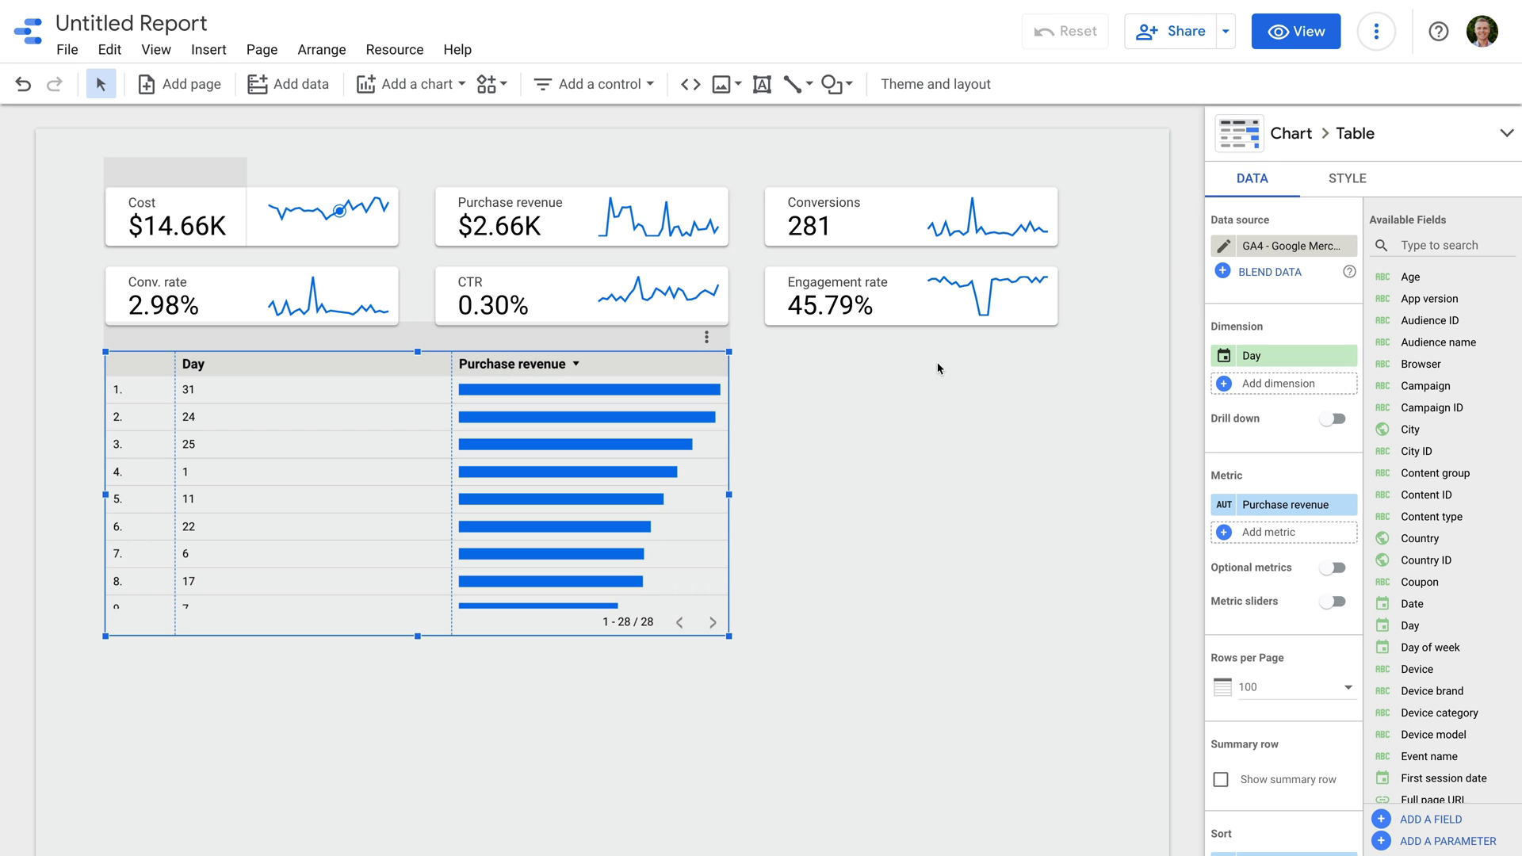
- Switch the bar table to the [Sample] Google Ads data source and set its dimension to Campaign
left_click(1272, 247)
left_click(1268, 316)
left_click(1272, 358)
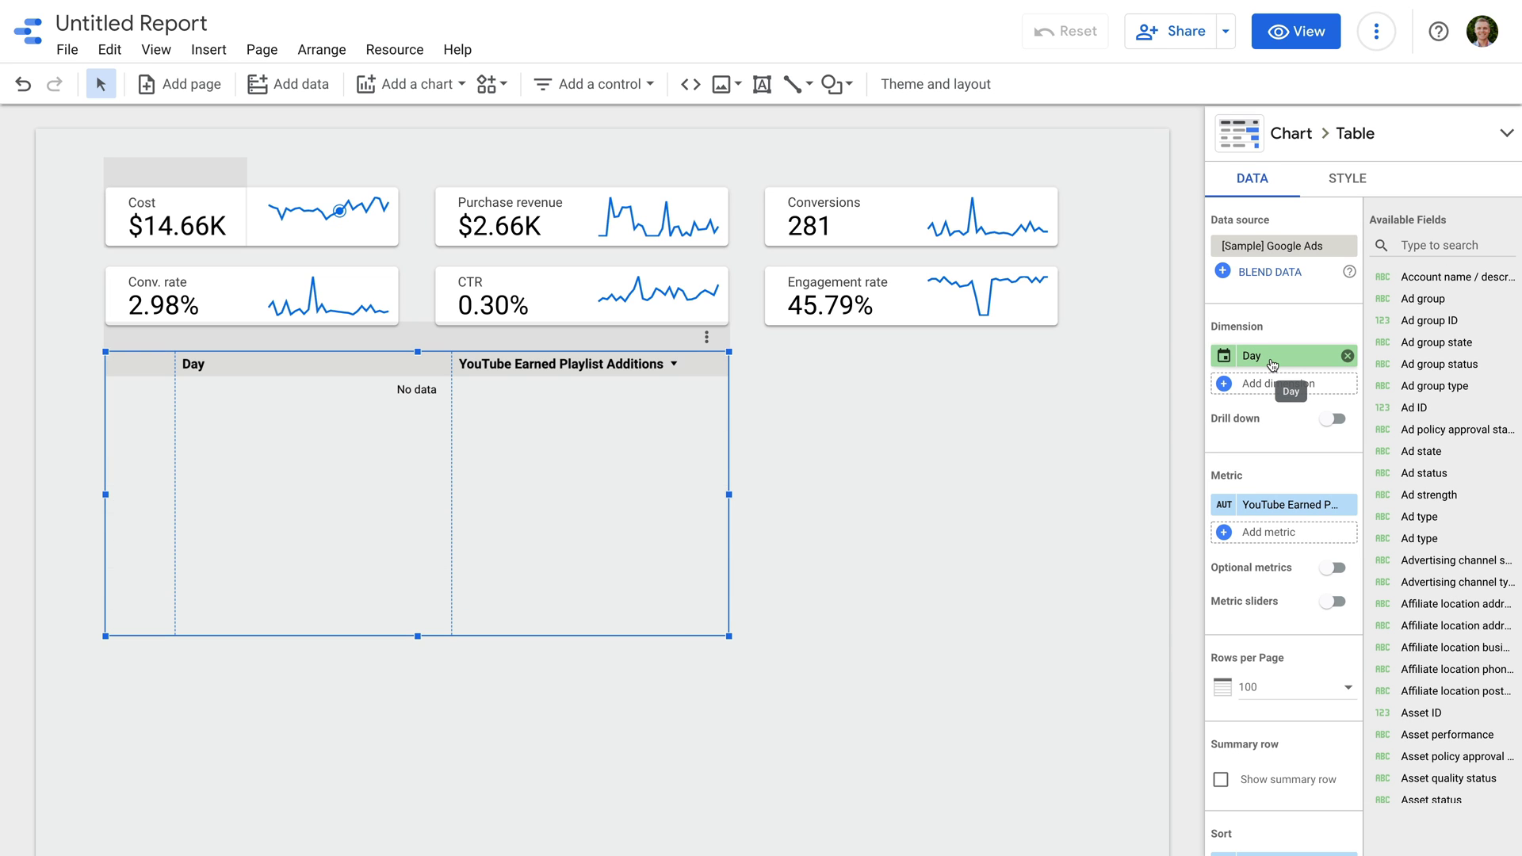
type("campaign")
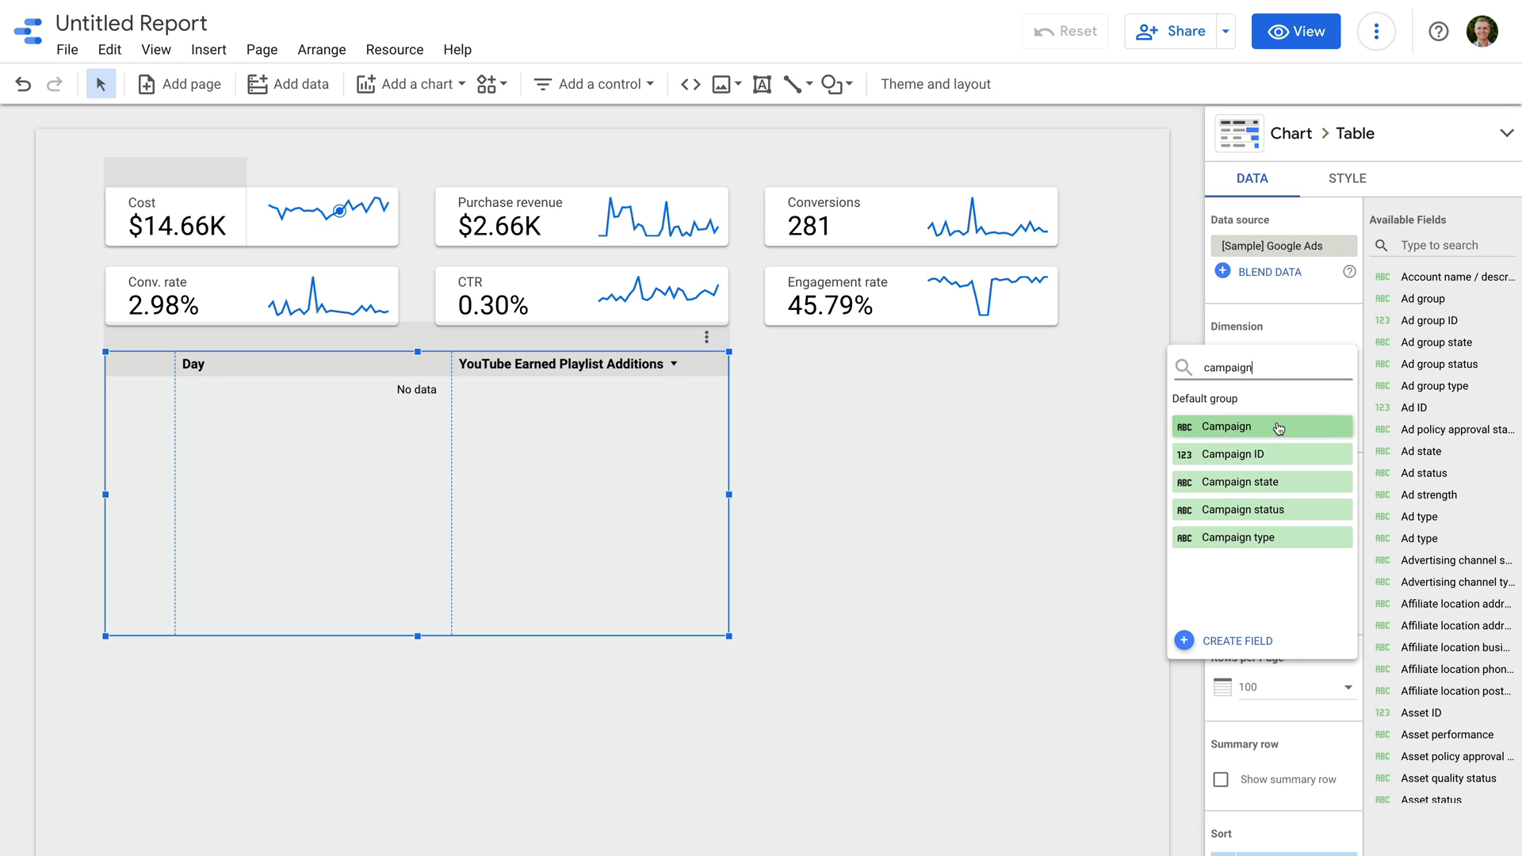
left_click(1276, 425)
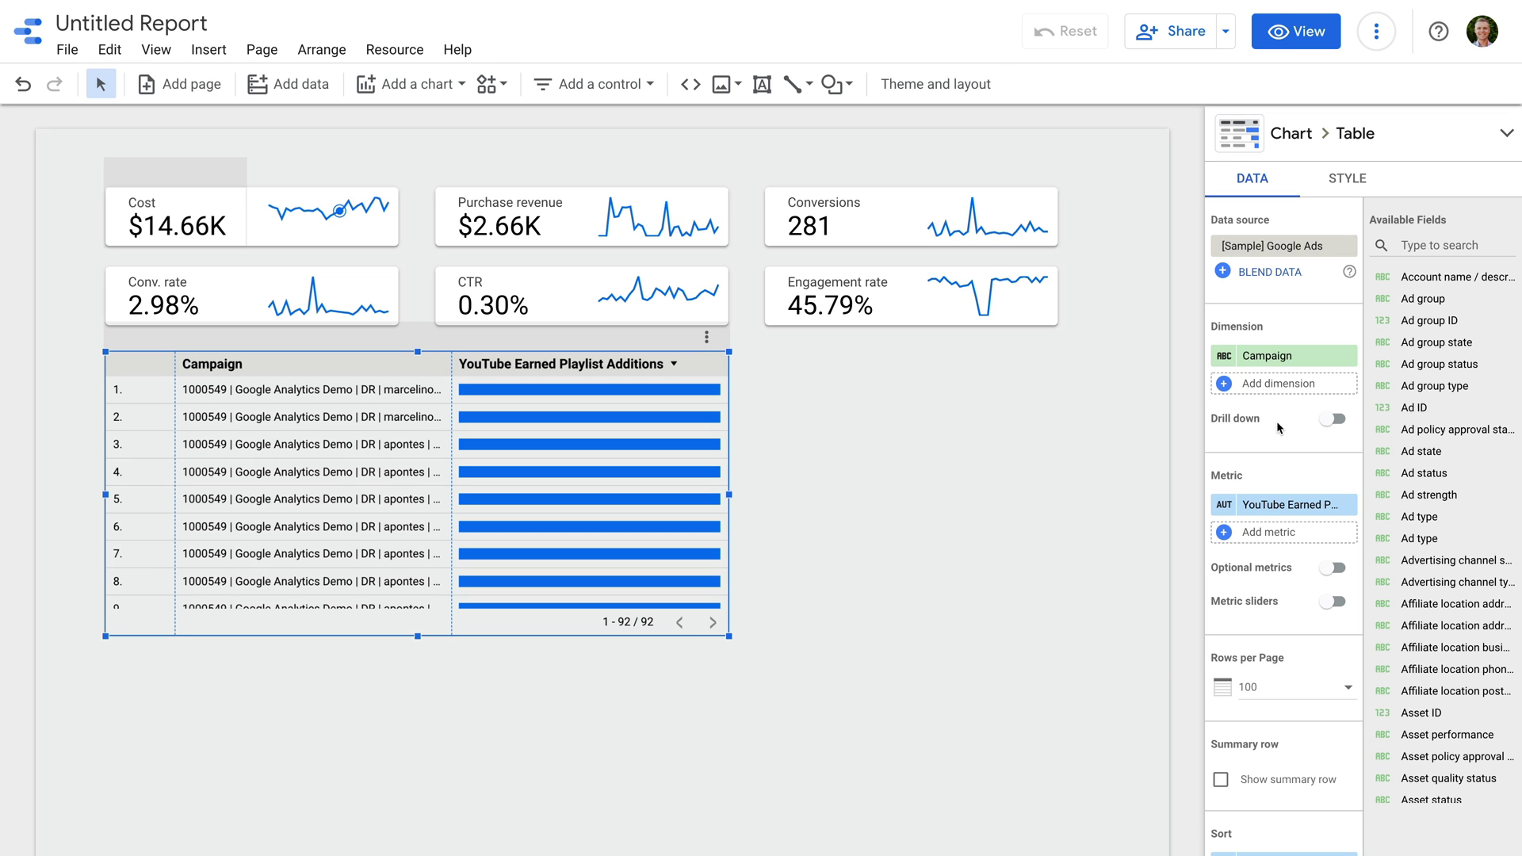
- Set the campaign table's metric to Cost and add Conversions as a second metric
left_click(1292, 505)
type("cost")
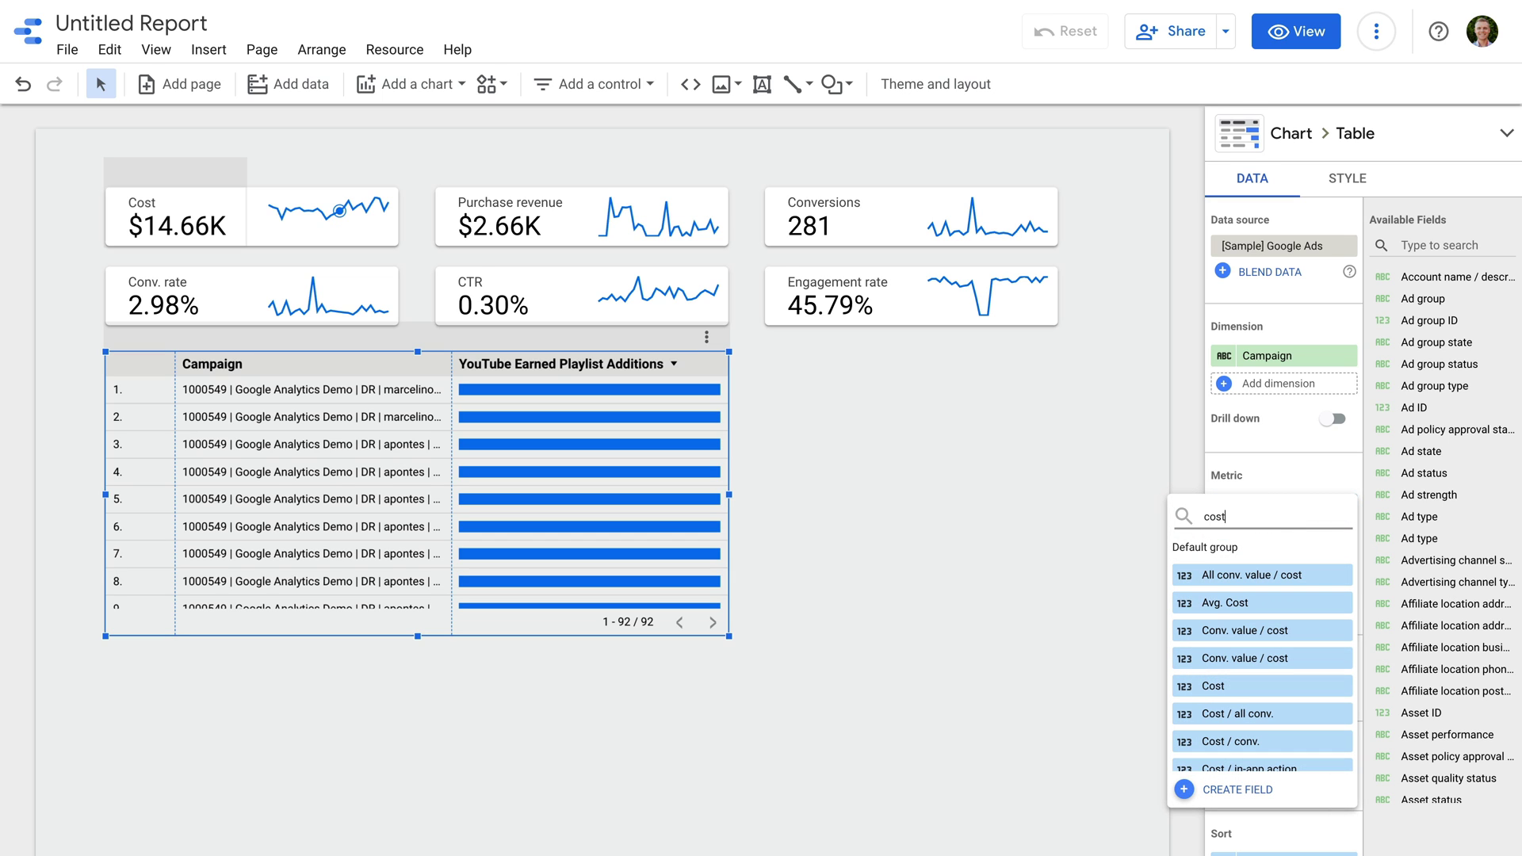
left_click(1245, 686)
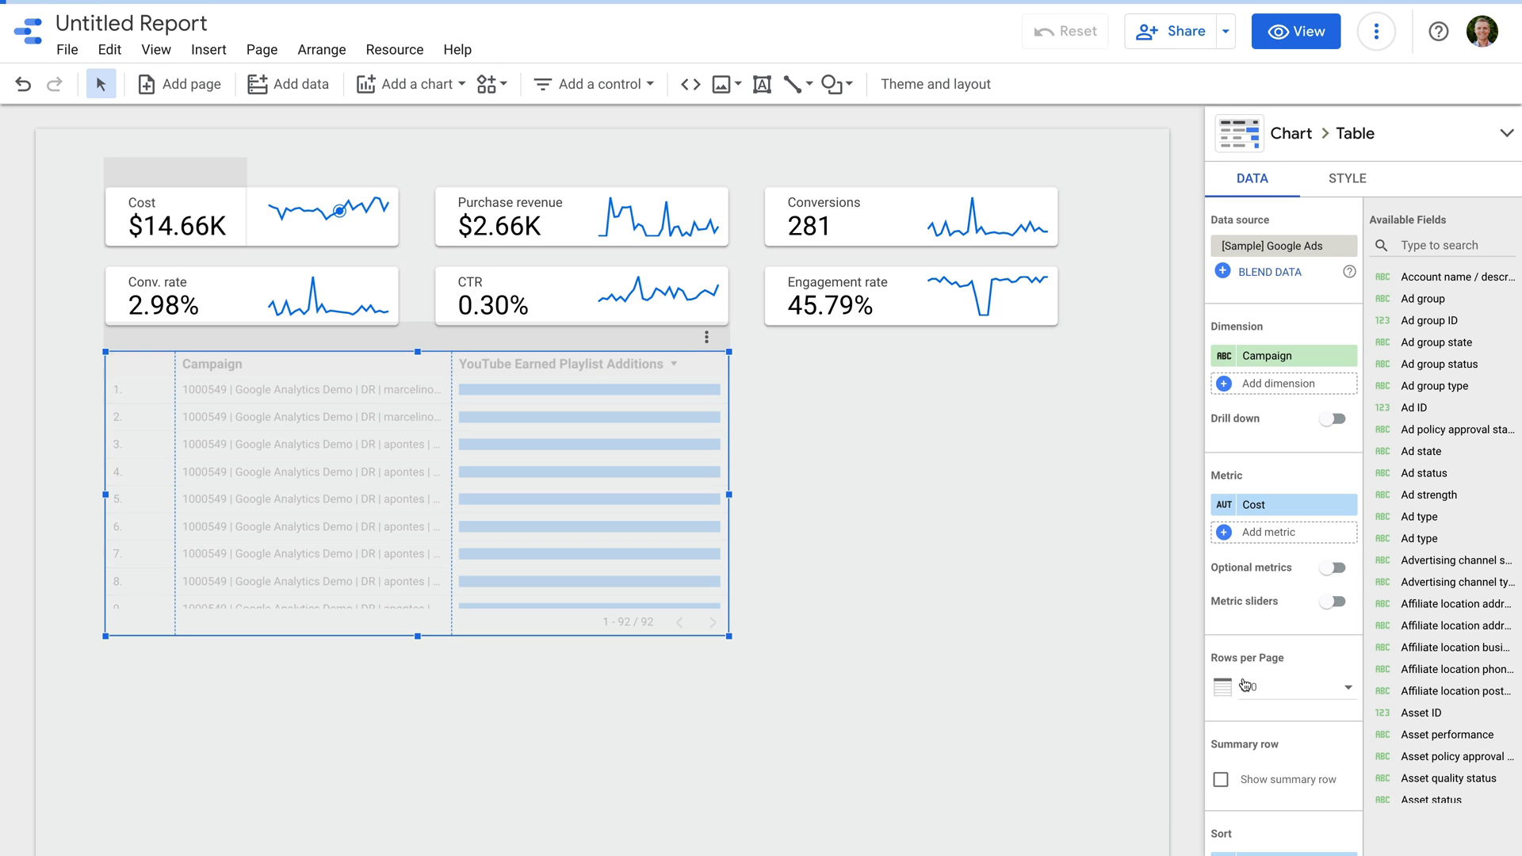
left_click(1287, 532)
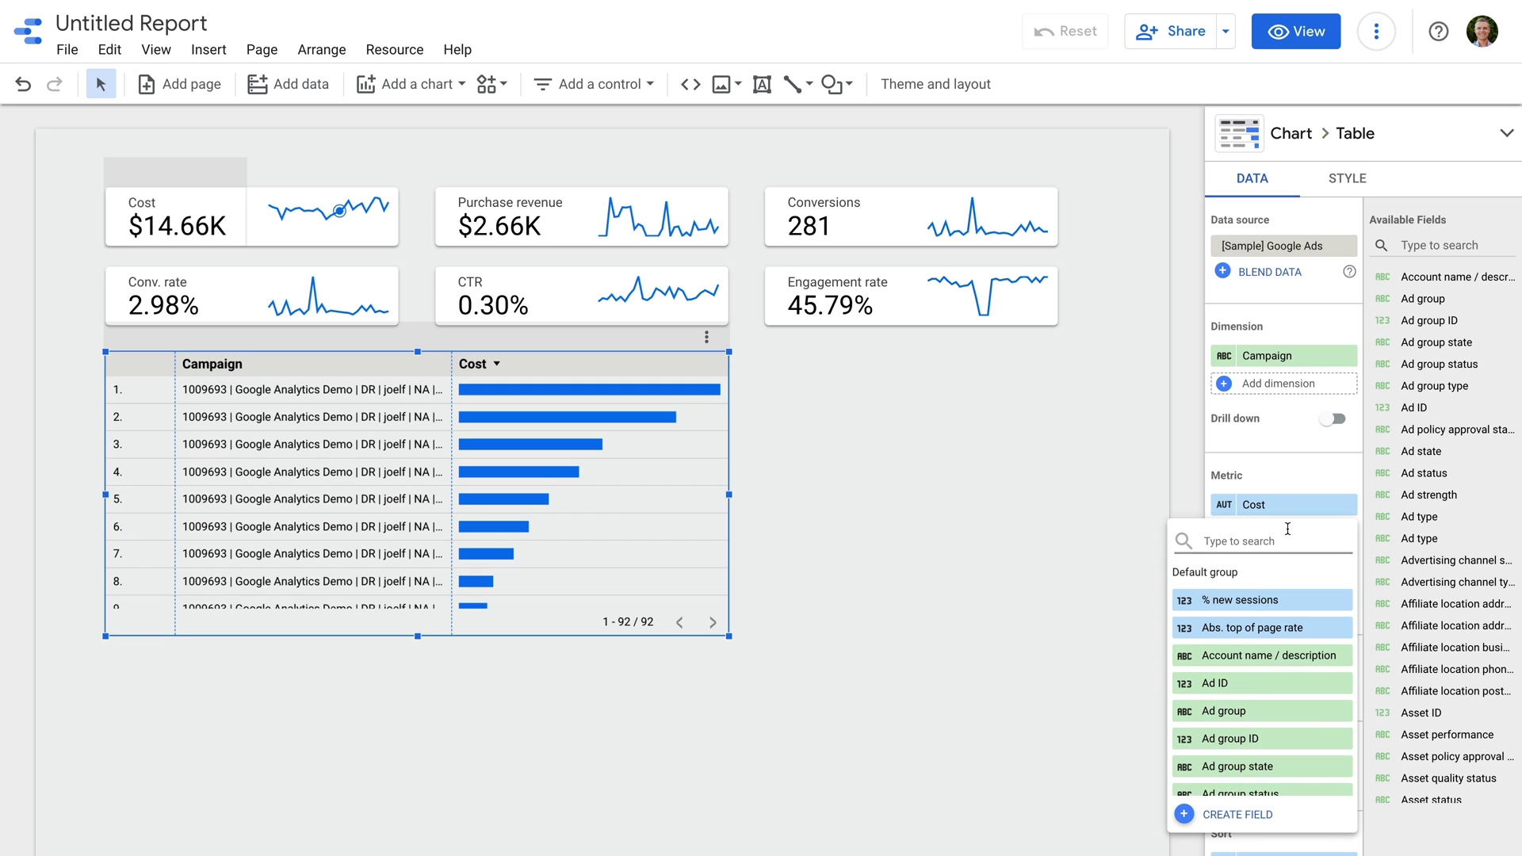
type("conversions")
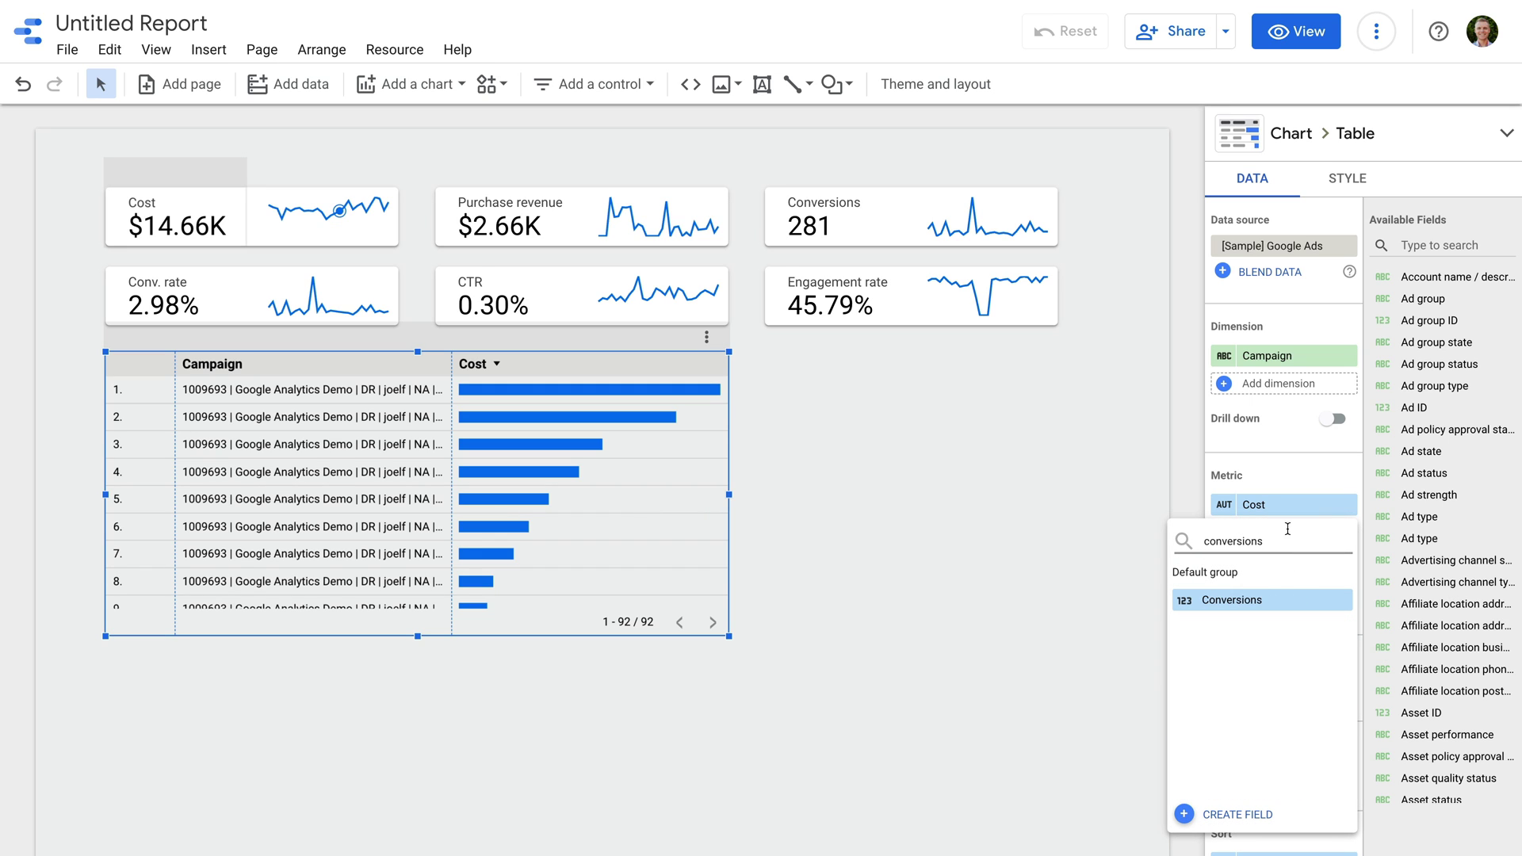
left_click(1290, 601)
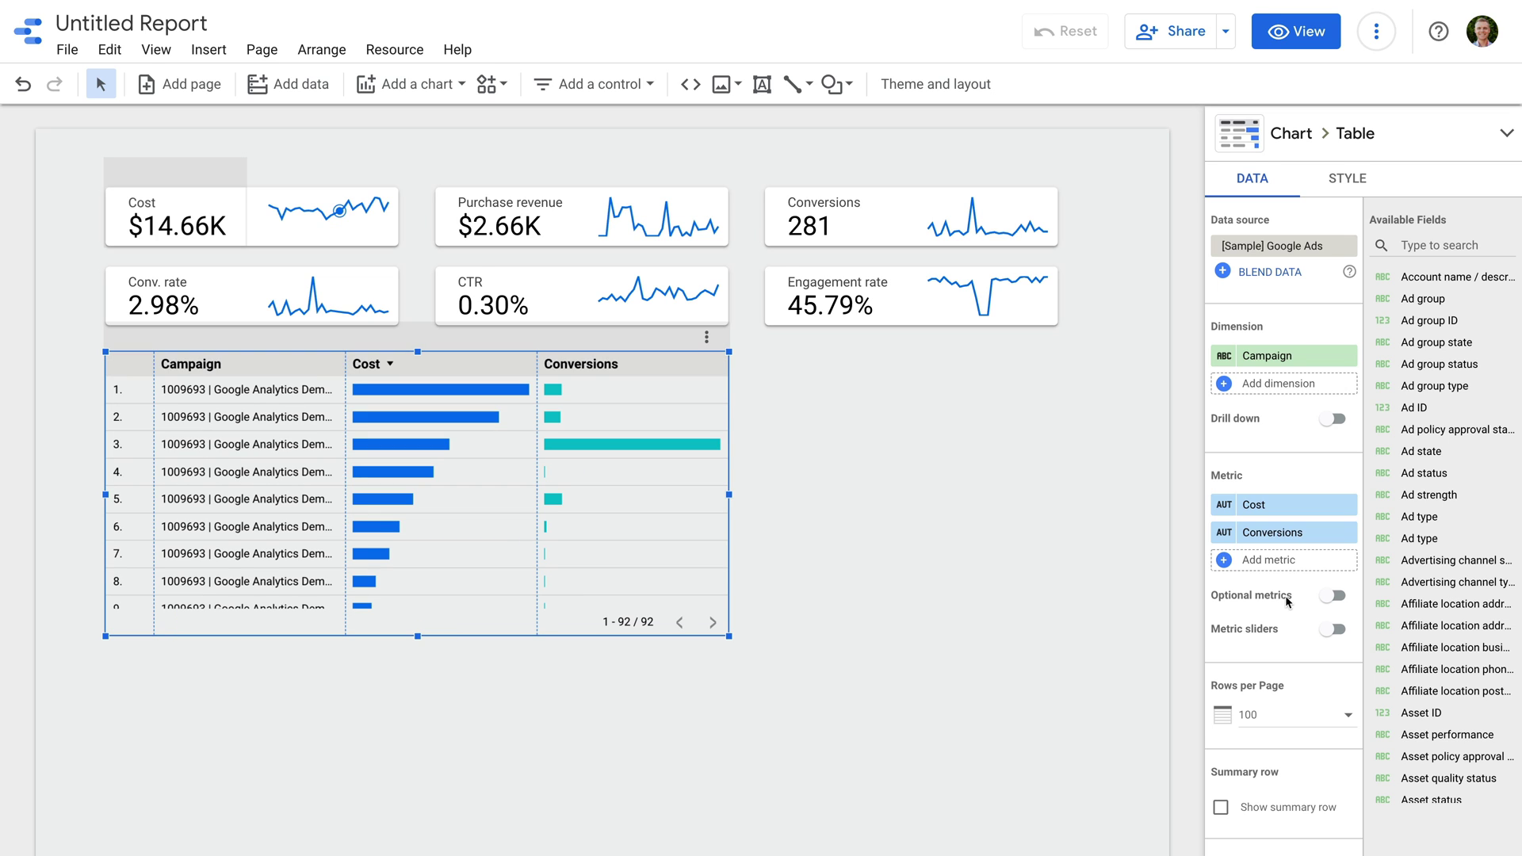
- Hide the row numbers in the campaign table
left_click(1347, 179)
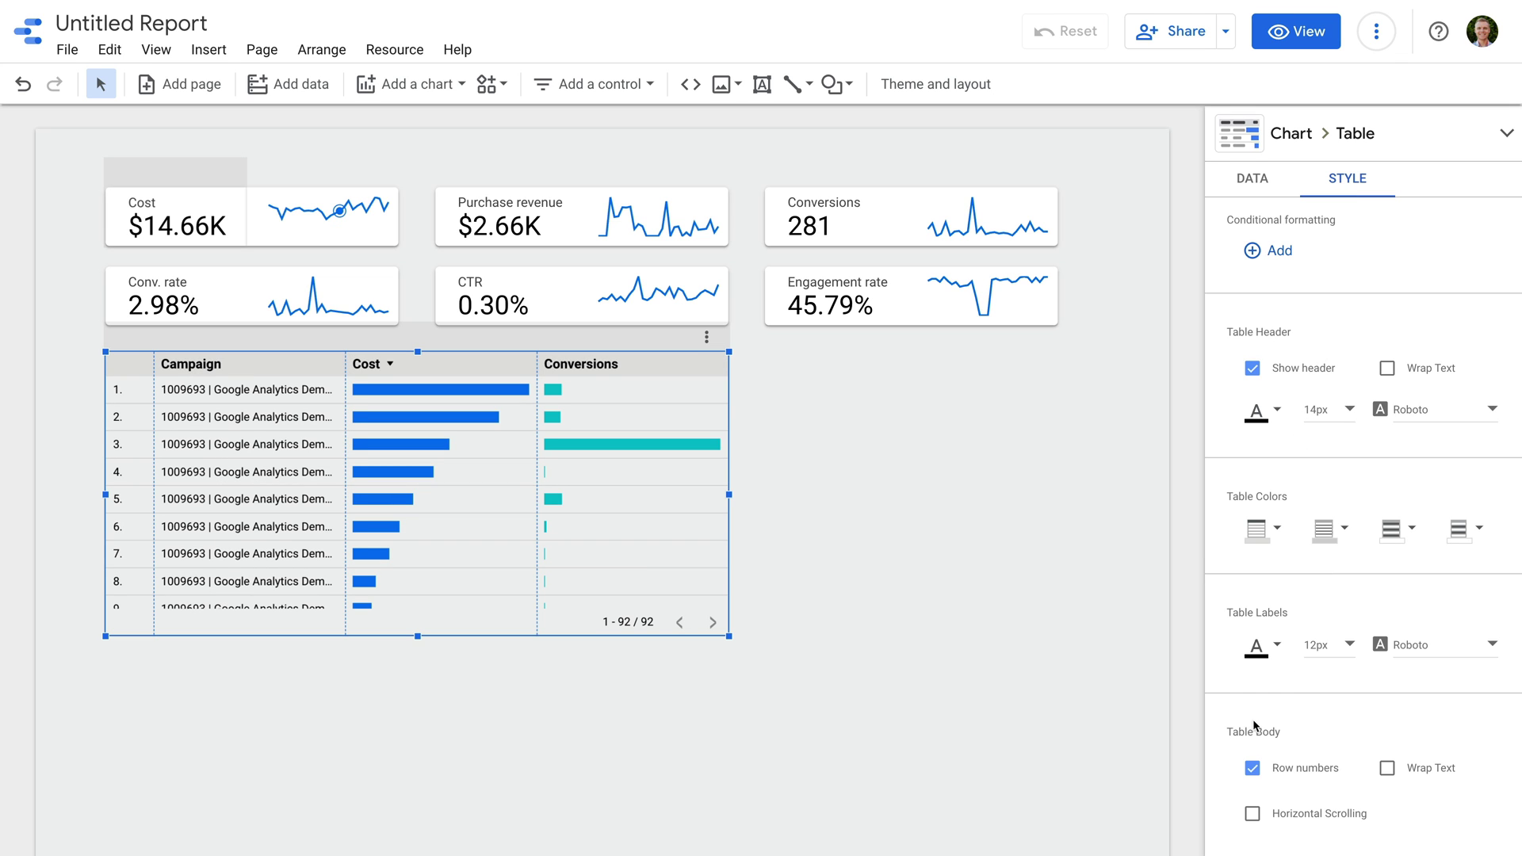
left_click(1253, 769)
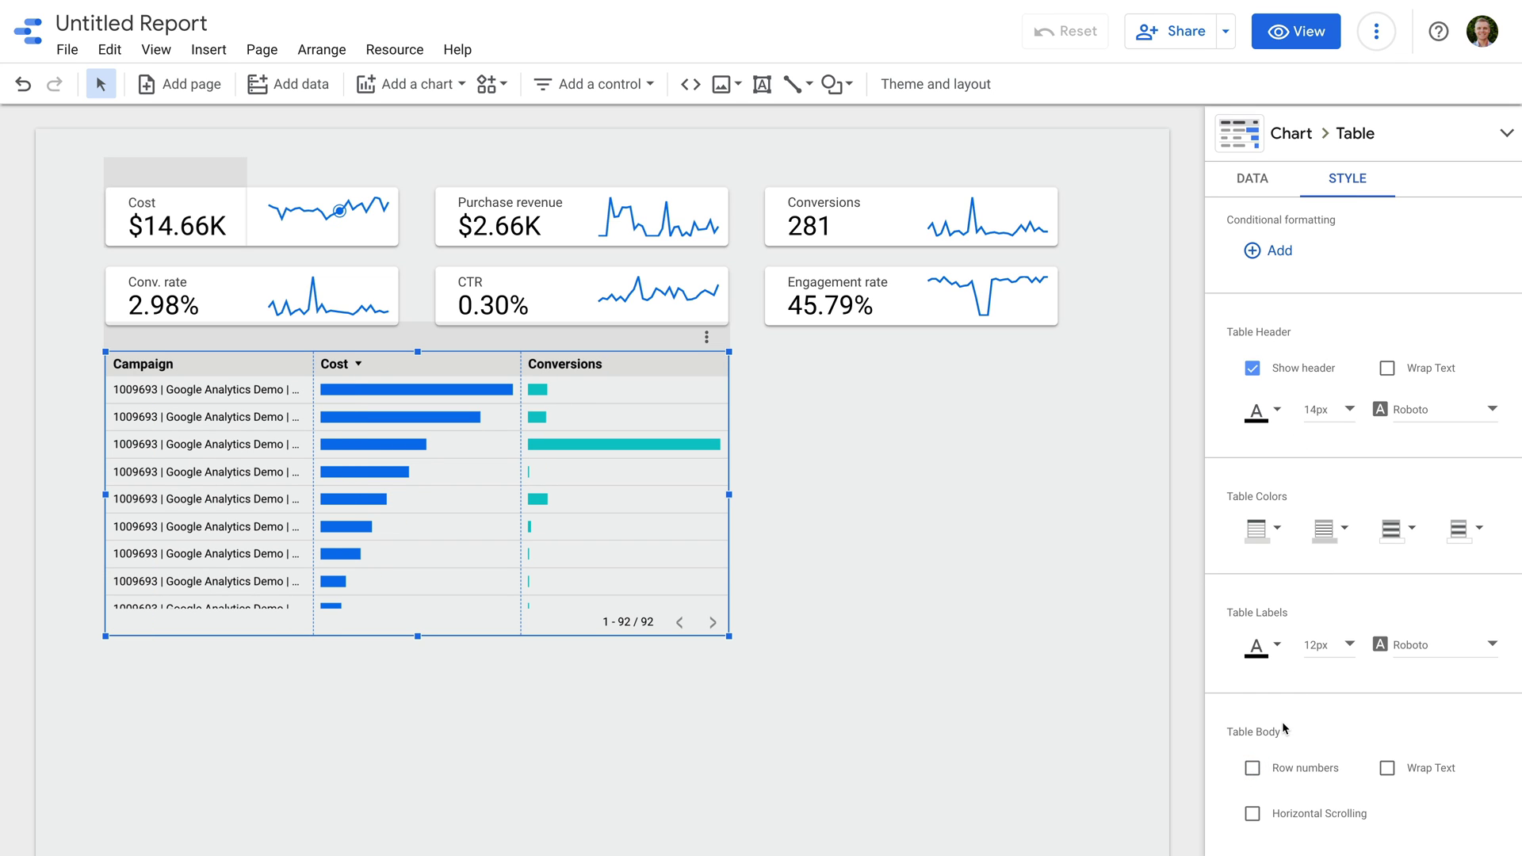
- Show compact numbers with decimal precision 0 beside the Cost bars and shorten the table to eight full rows
scroll(1284, 722, "down", 6)
scroll(1284, 723, "down", 6)
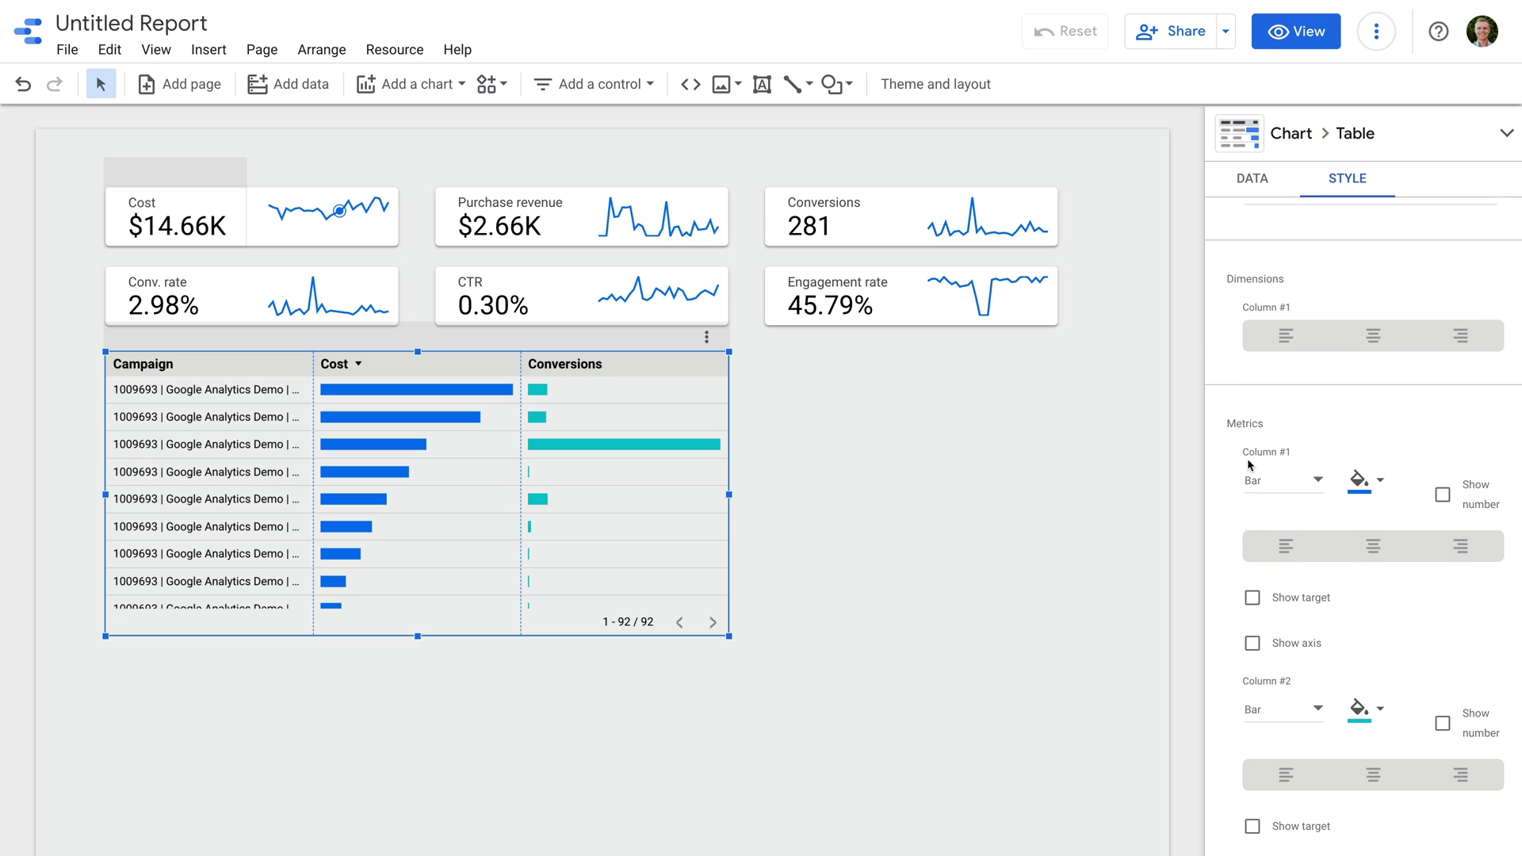
left_click(1441, 495)
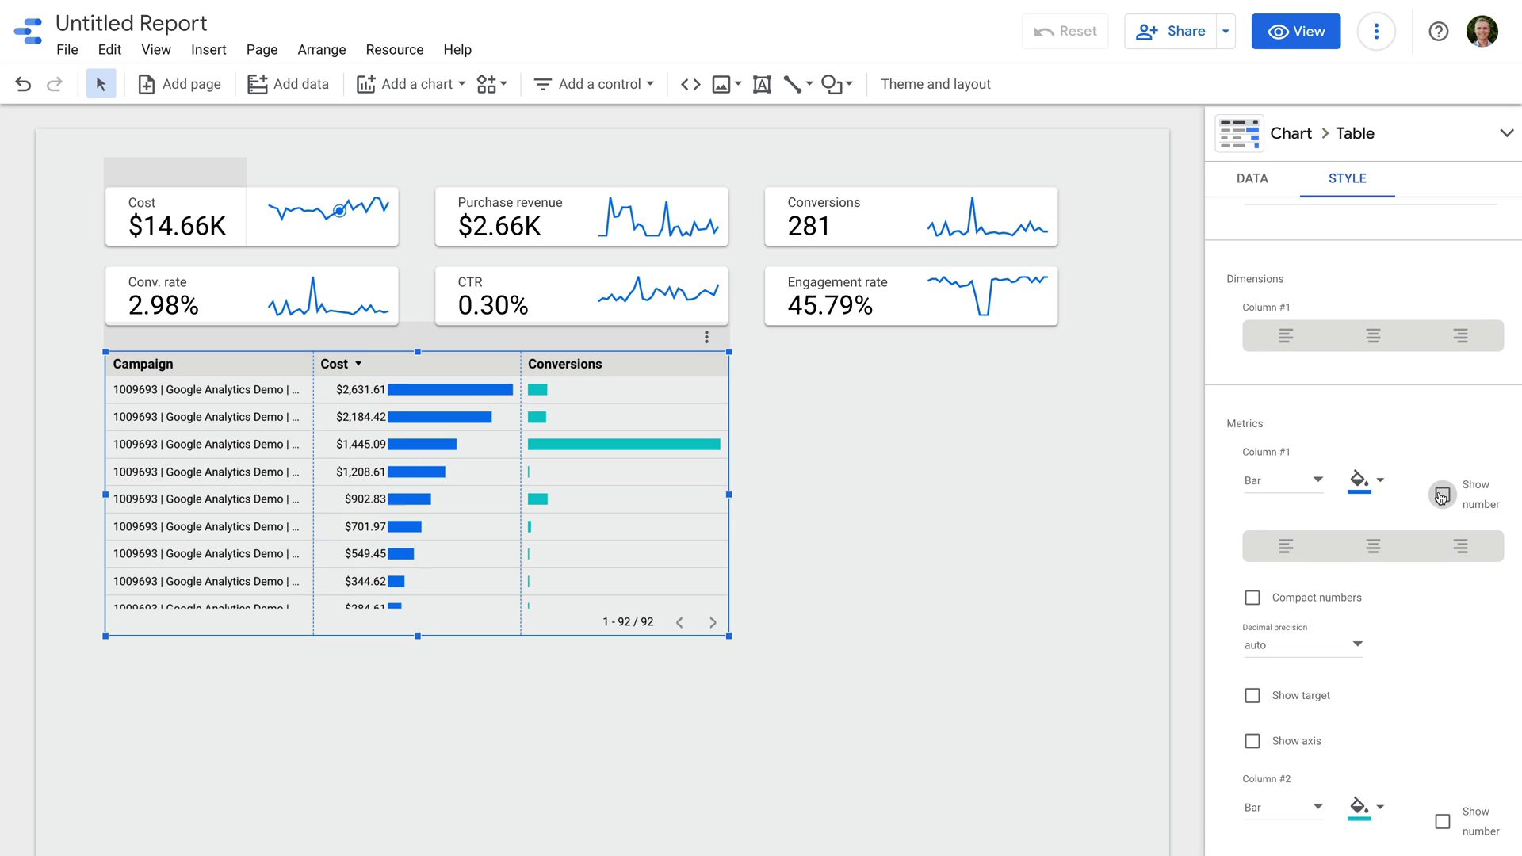
left_click(1252, 599)
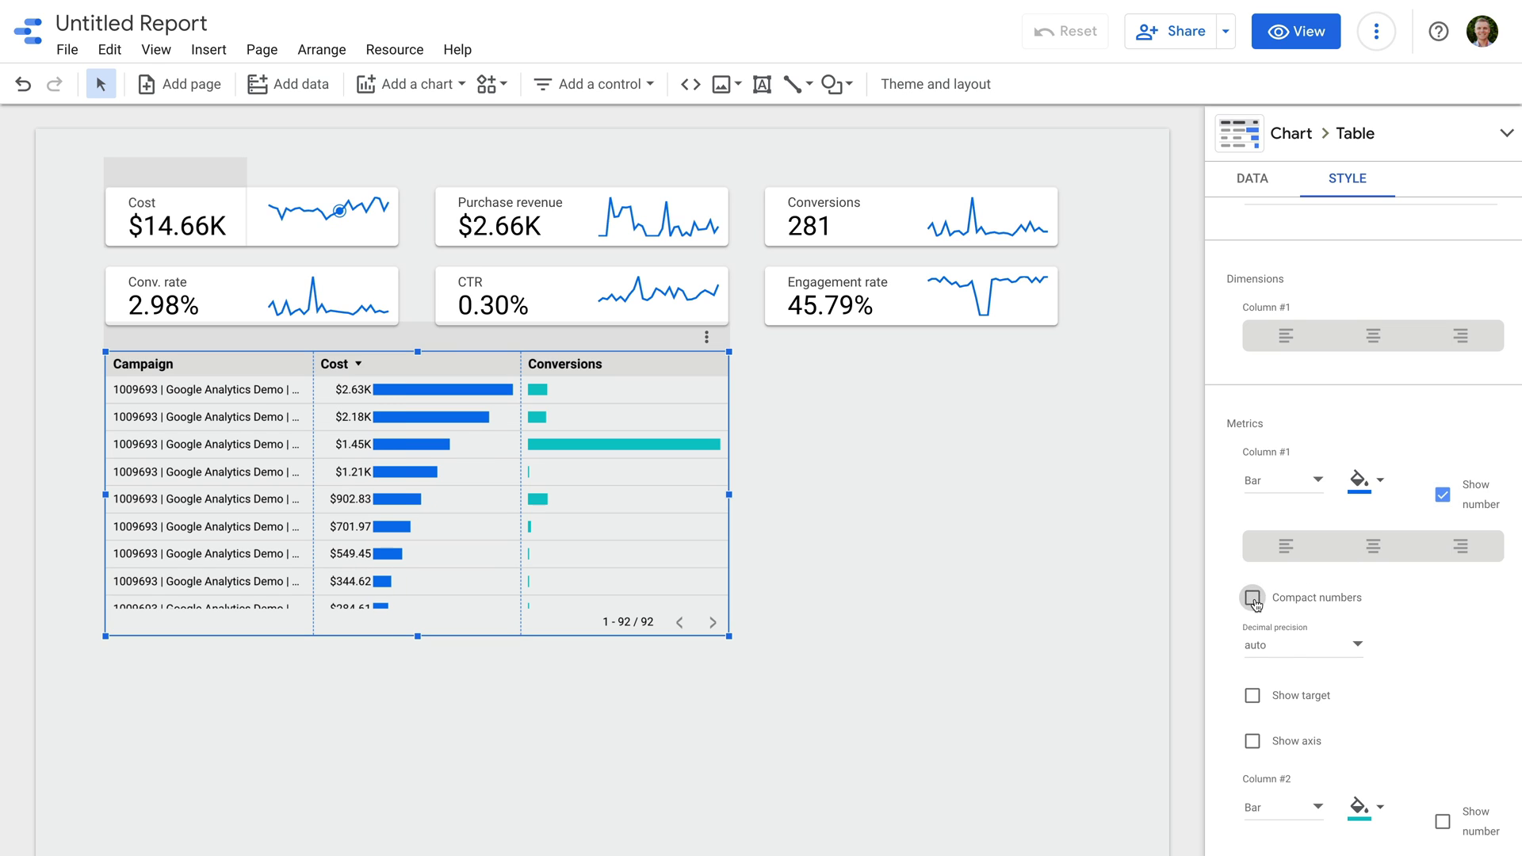
left_click(1292, 646)
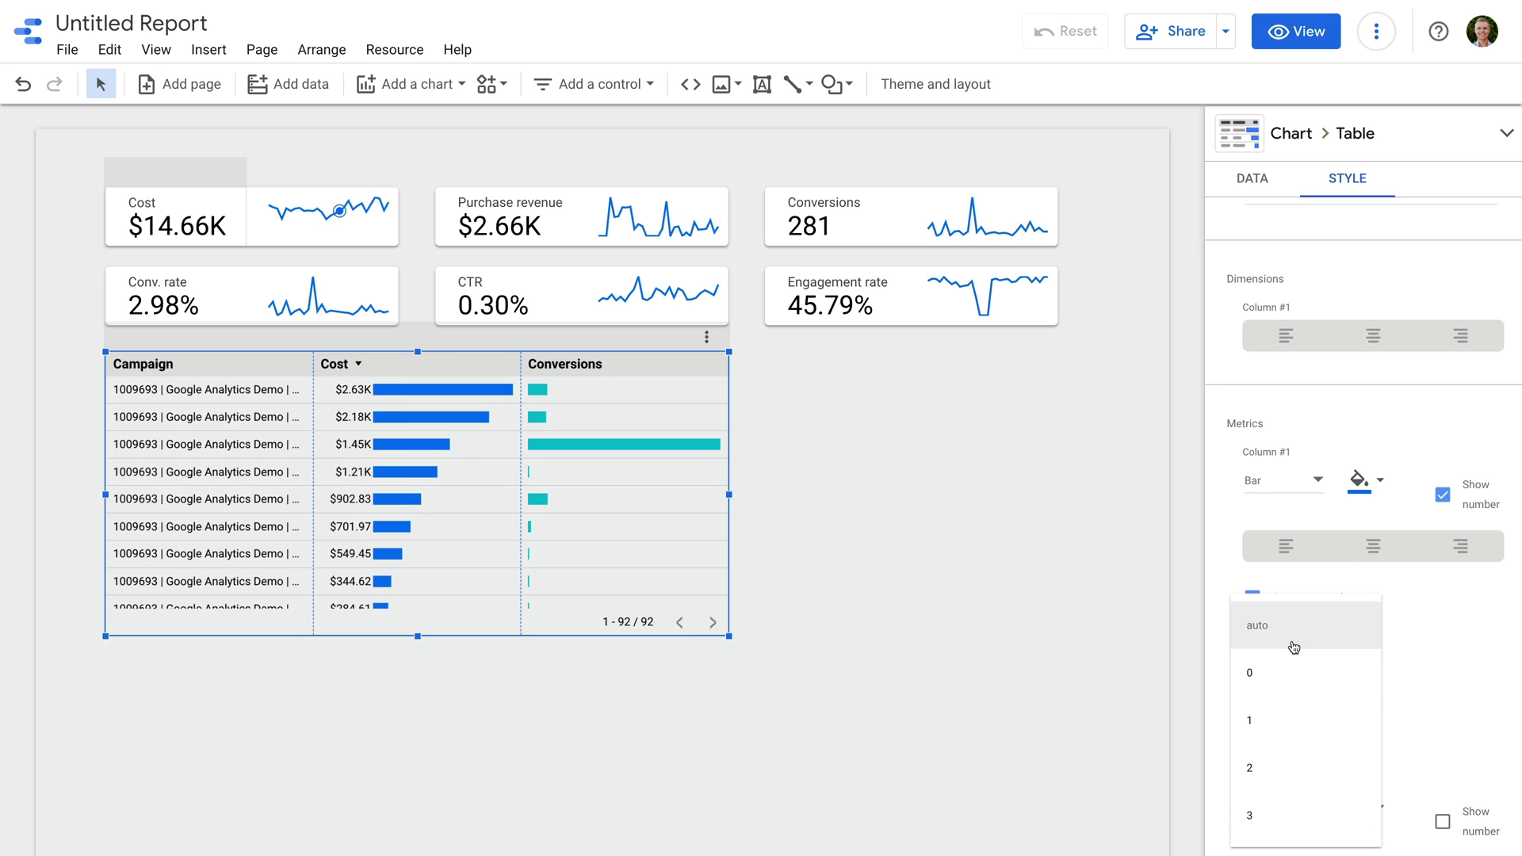
left_click(1293, 673)
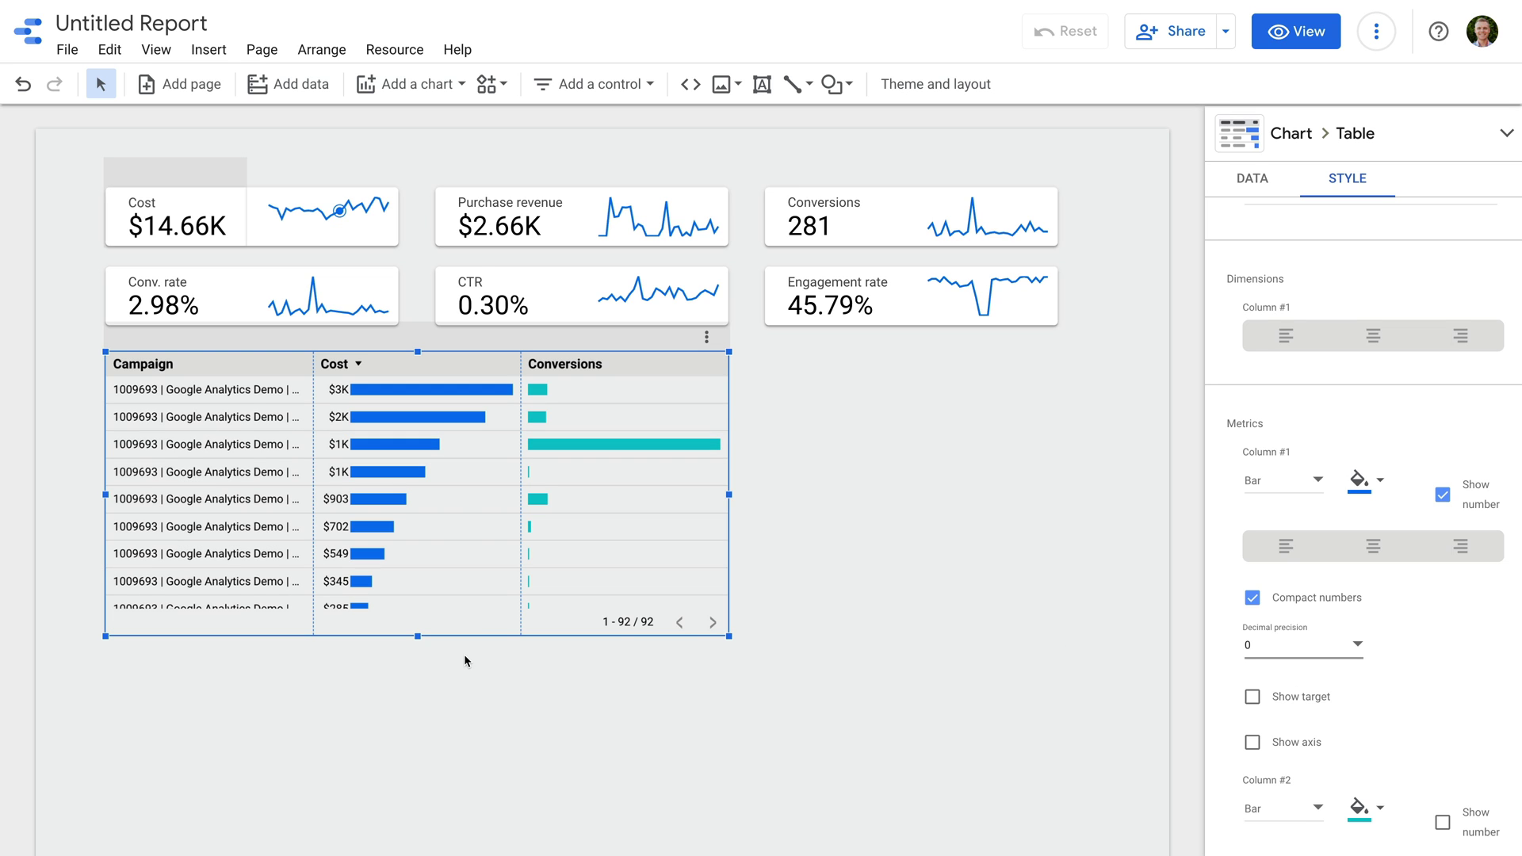
left_click_drag(416, 635, 417, 625)
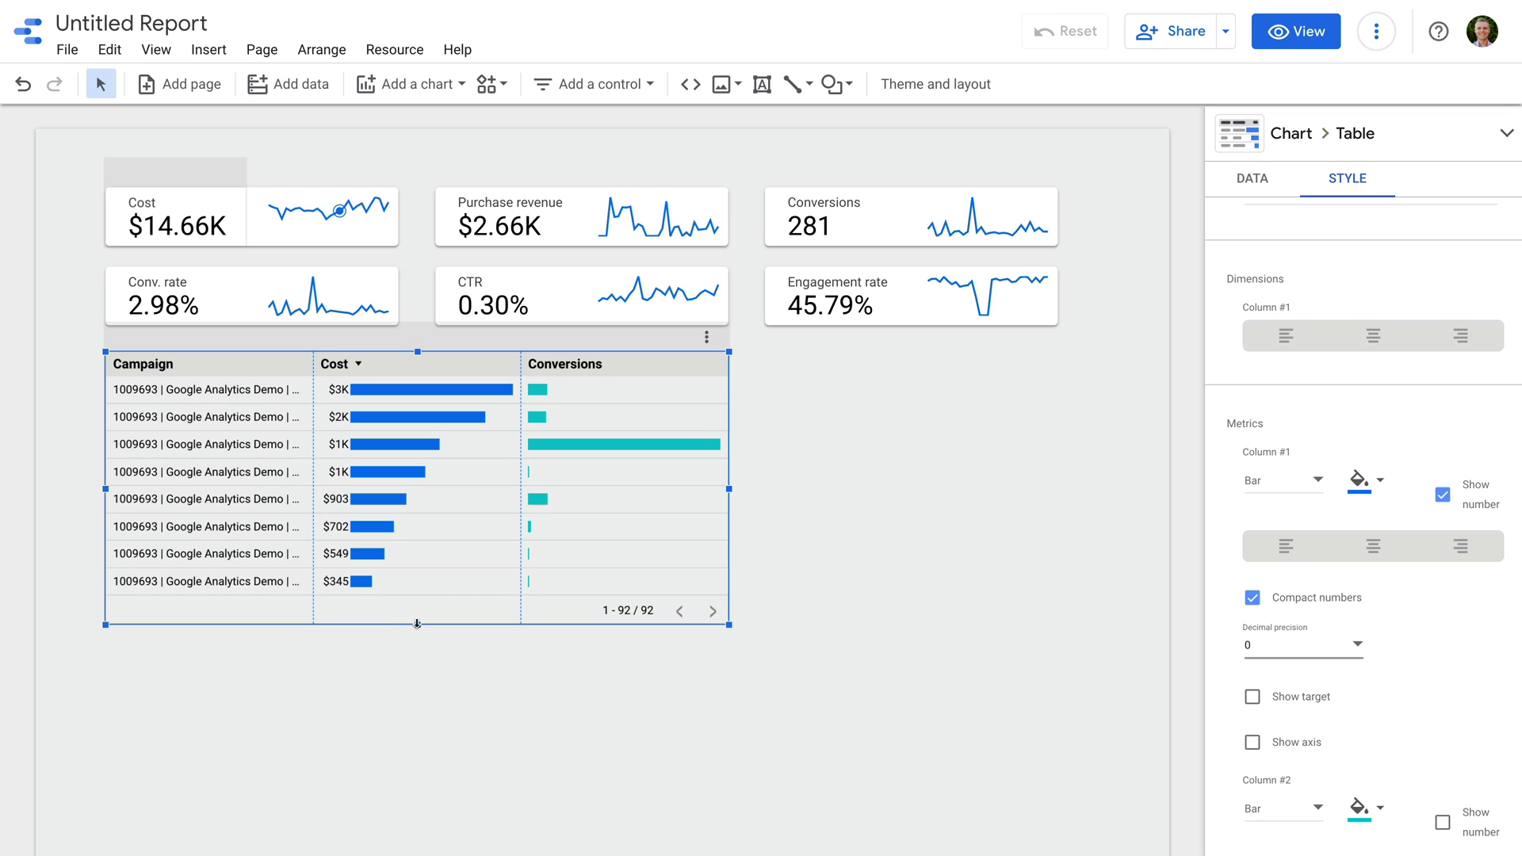
- Insert a column chart beside the campaign table, below the Engagement rate card, and resize it to the card's width and table's bottom edge
left_click(438, 87)
left_click(406, 363)
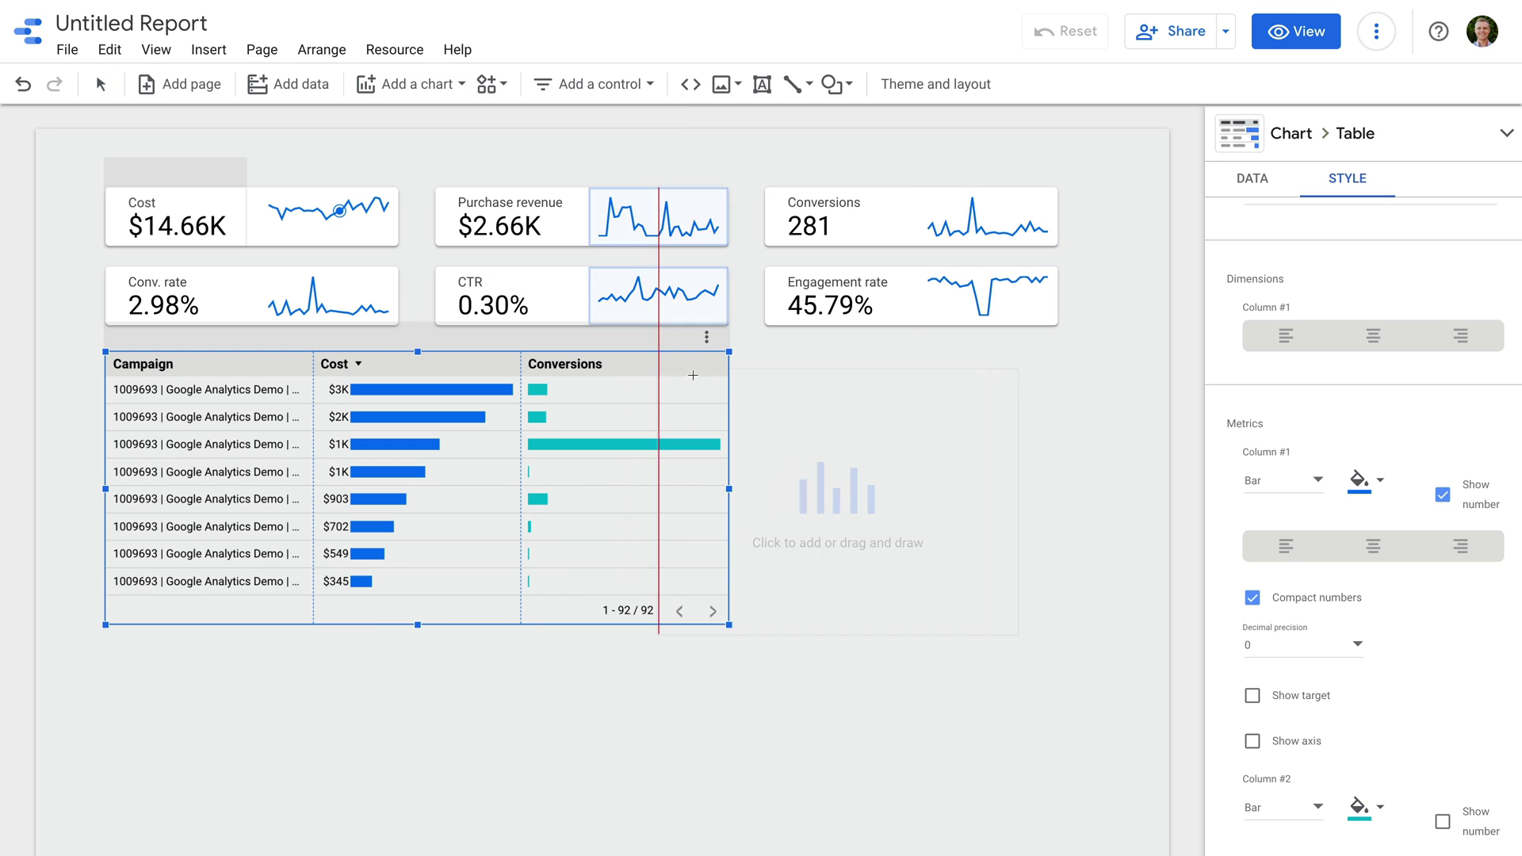
left_click(768, 361)
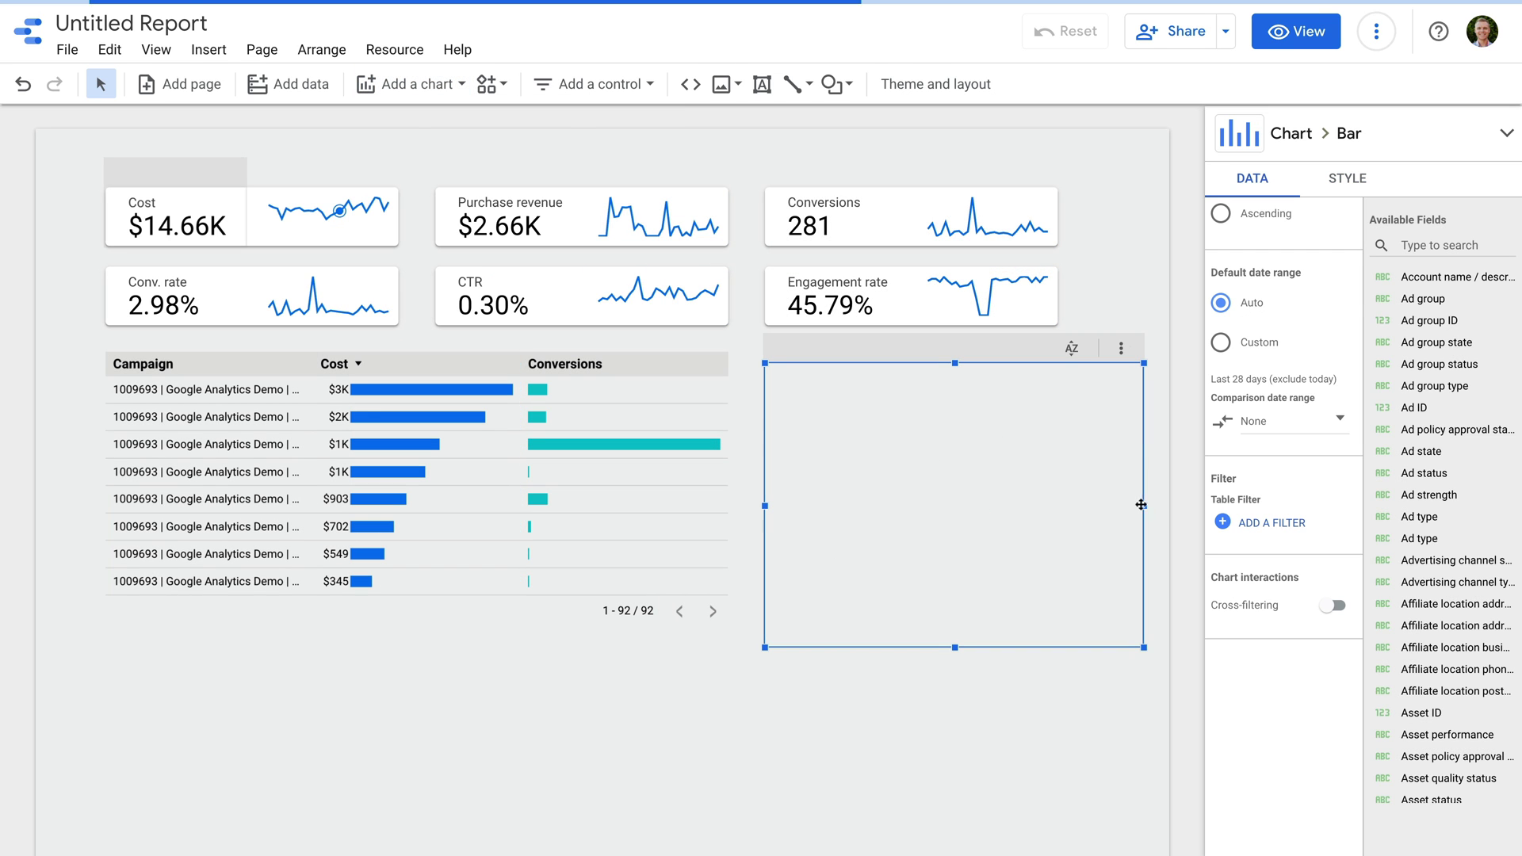
left_click_drag(1141, 505, 1058, 506)
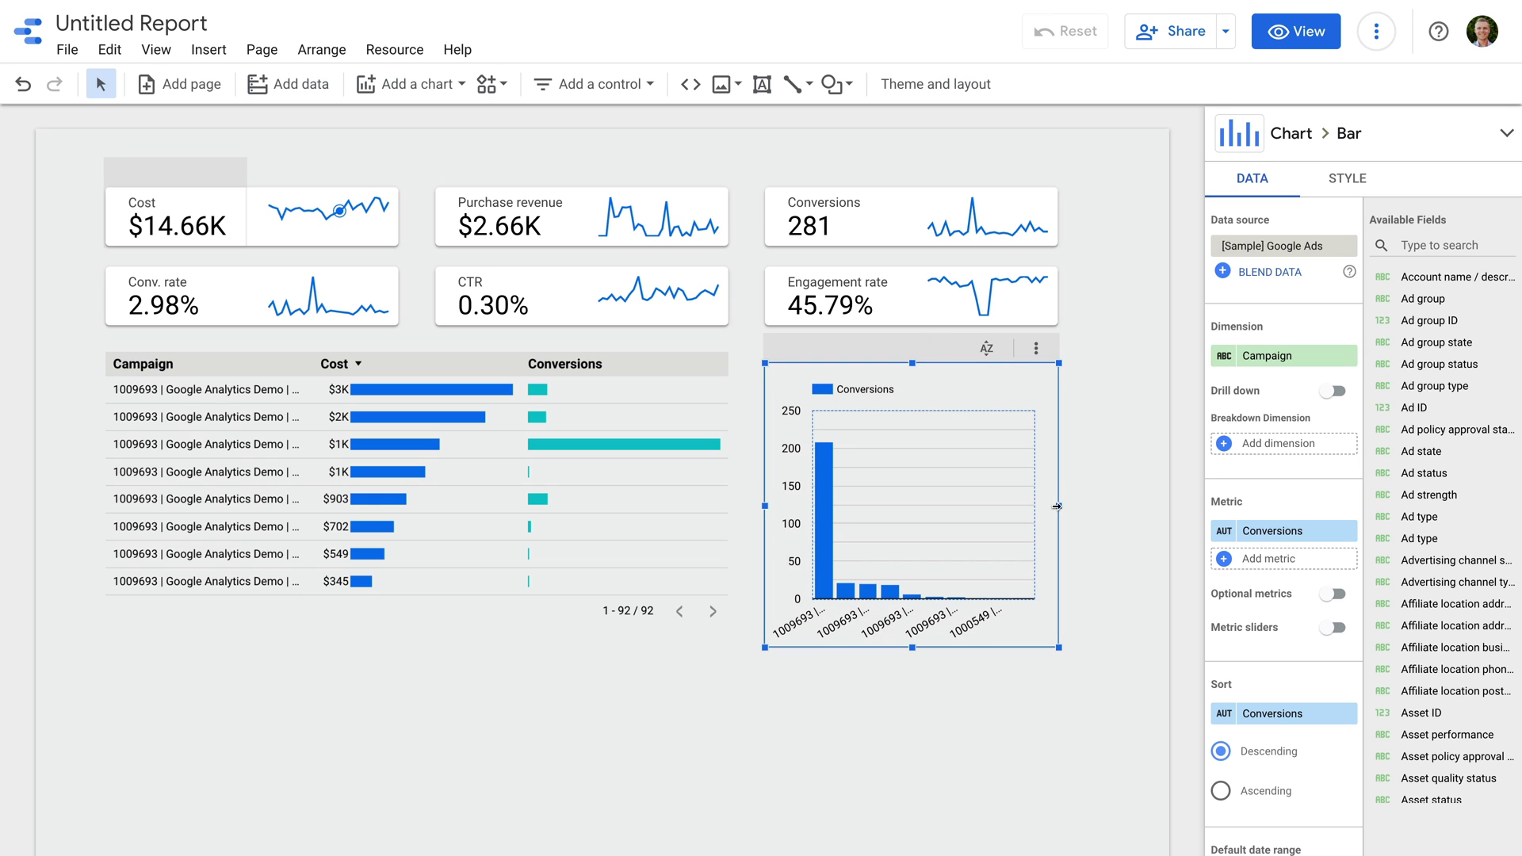
left_click_drag(912, 648, 912, 625)
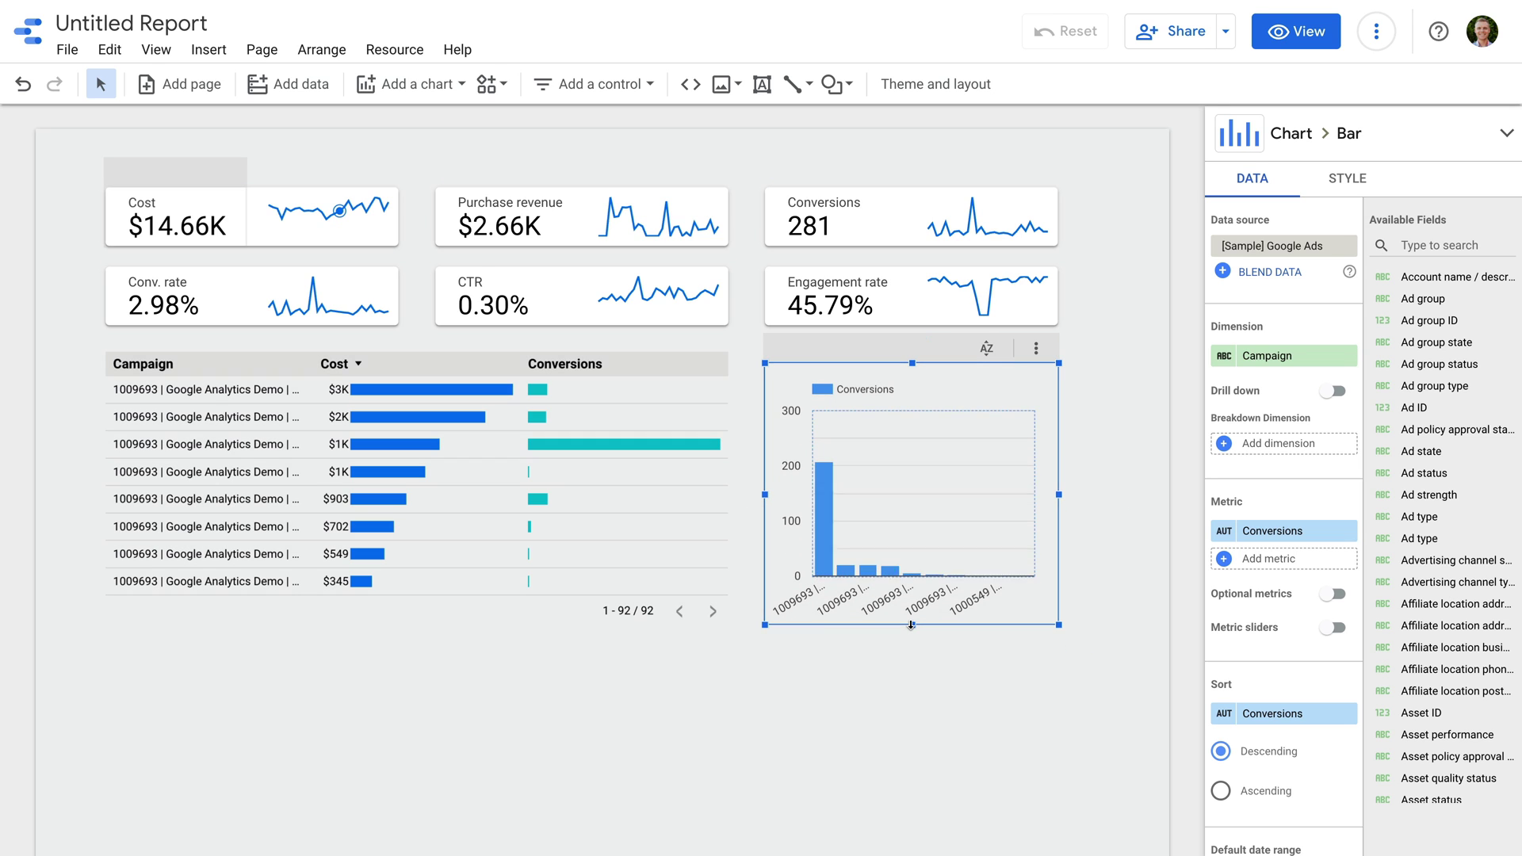
- Change the column chart's dimension to Device
left_click(1284, 356)
type("devic")
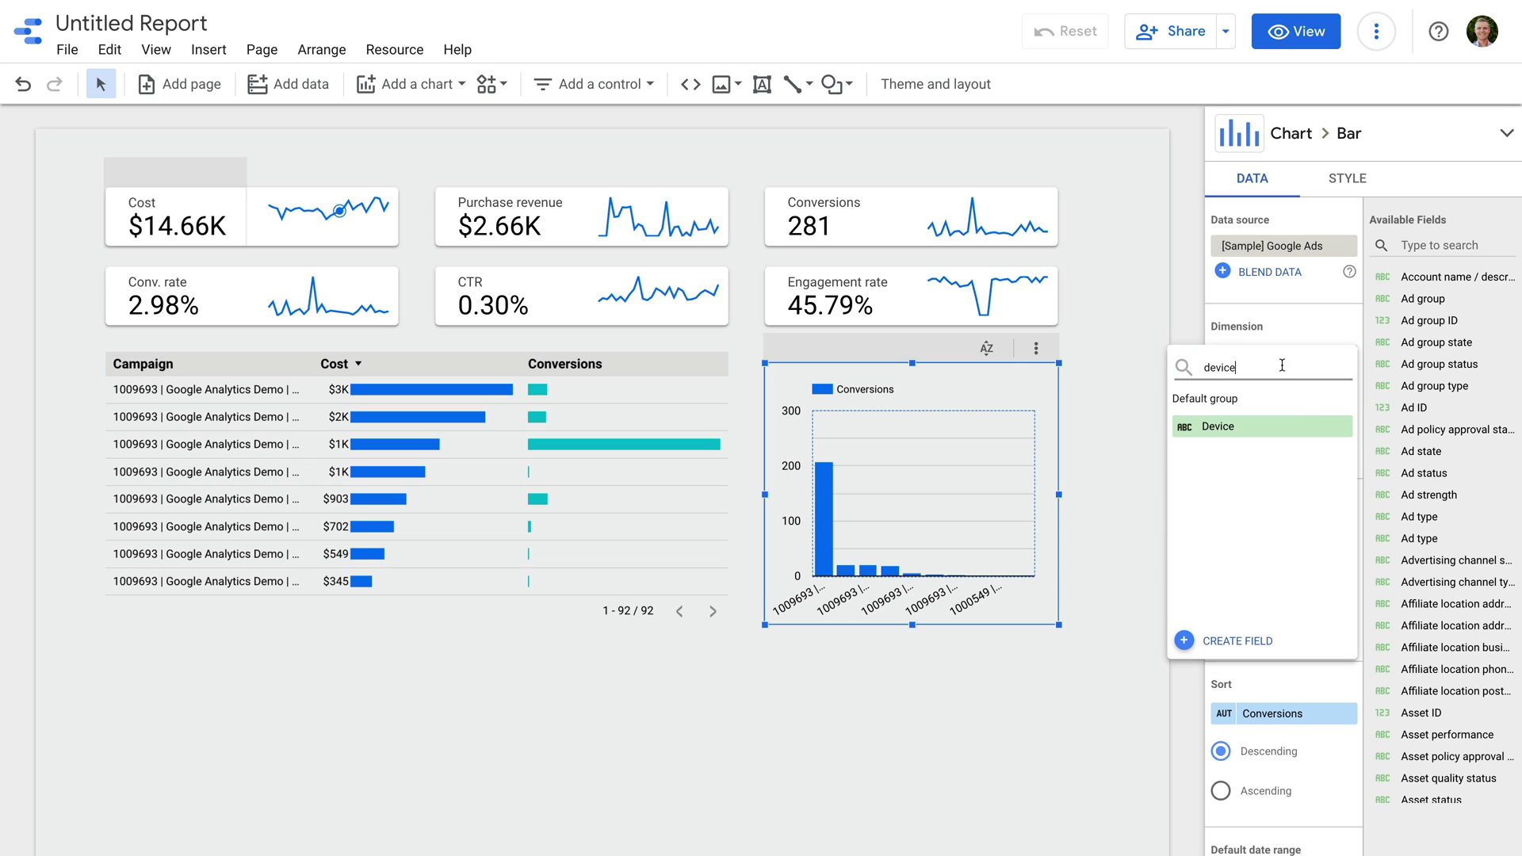
type("e")
left_click(1260, 426)
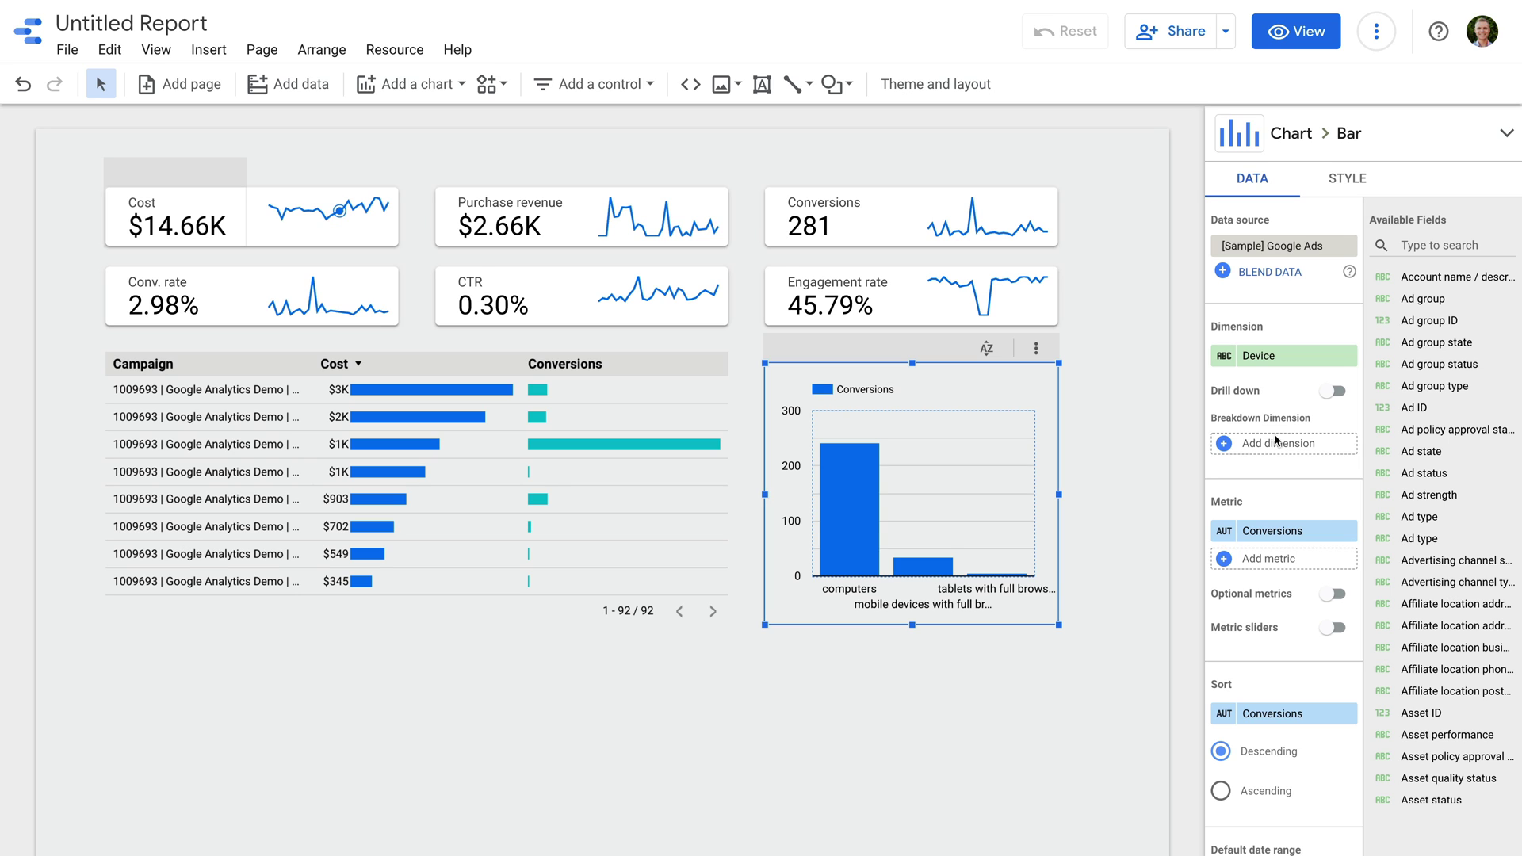
- Set the device chart's metric to Cost and add Conversions as a second metric
left_click(1346, 539)
type("cost")
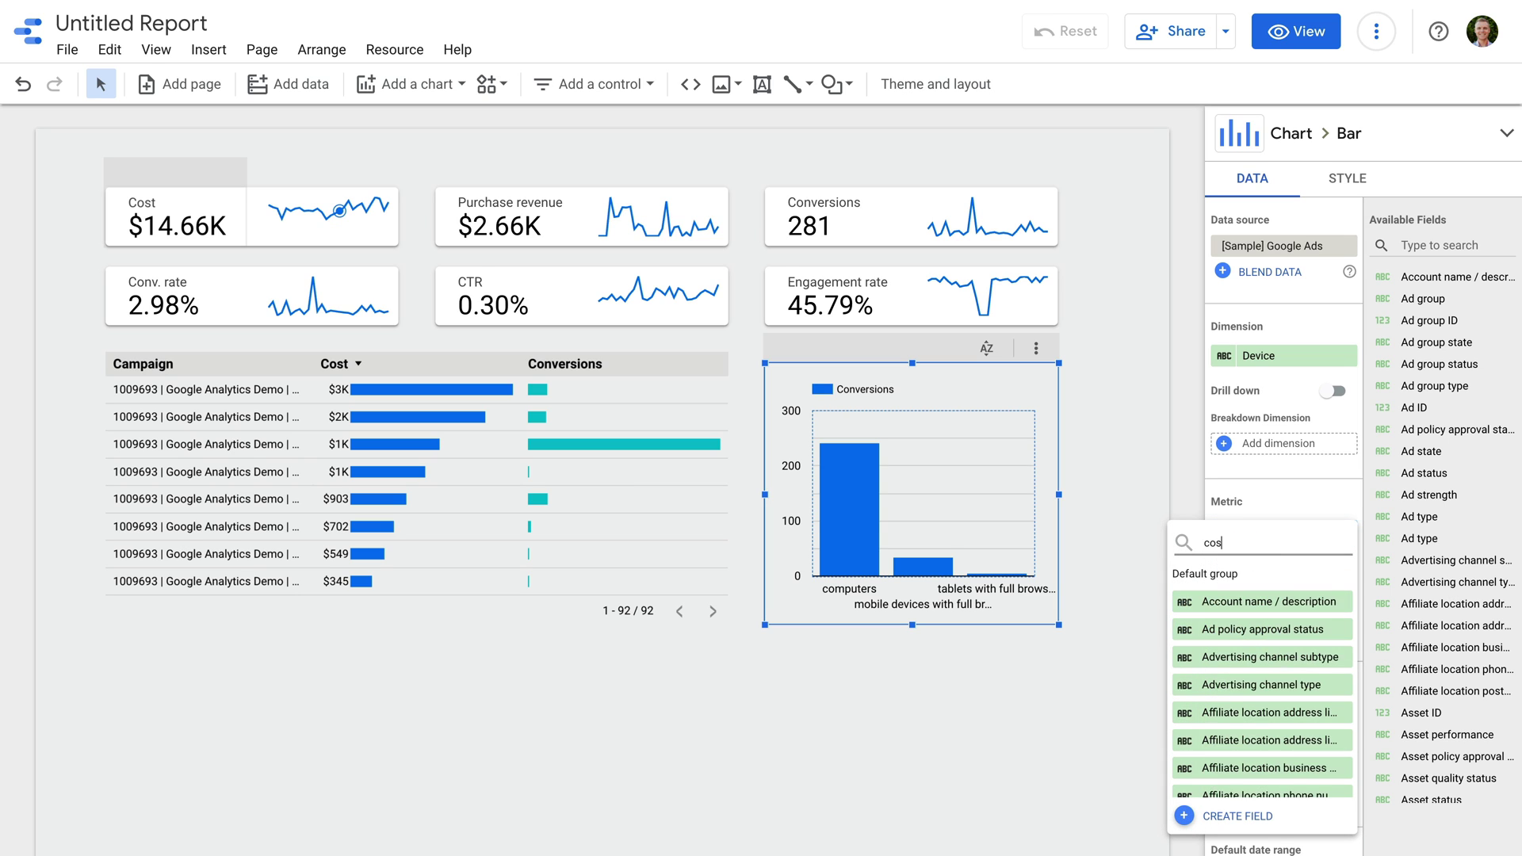
left_click(1226, 717)
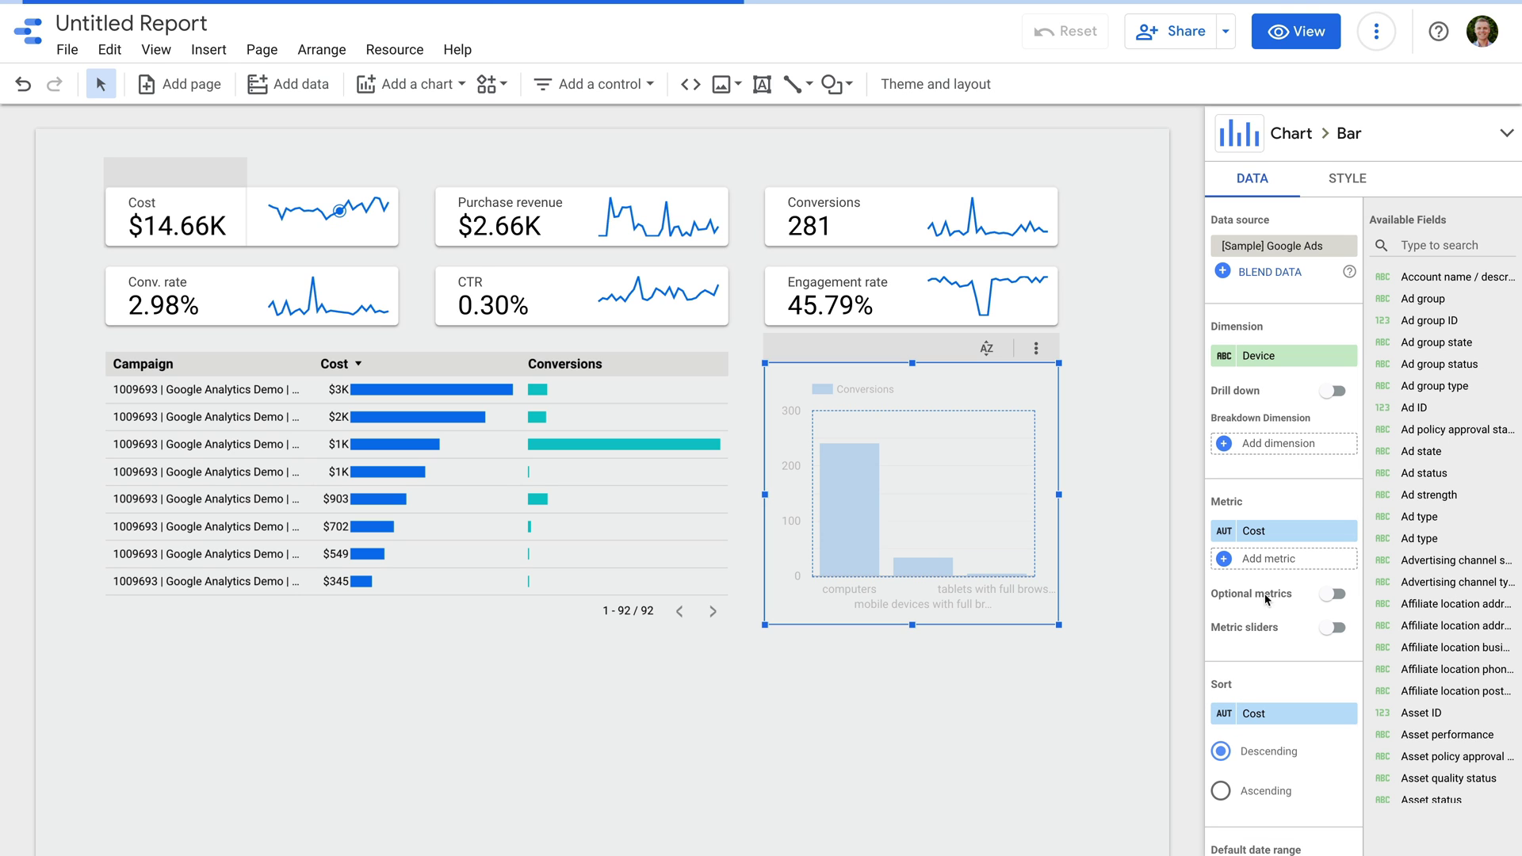
left_click(1281, 560)
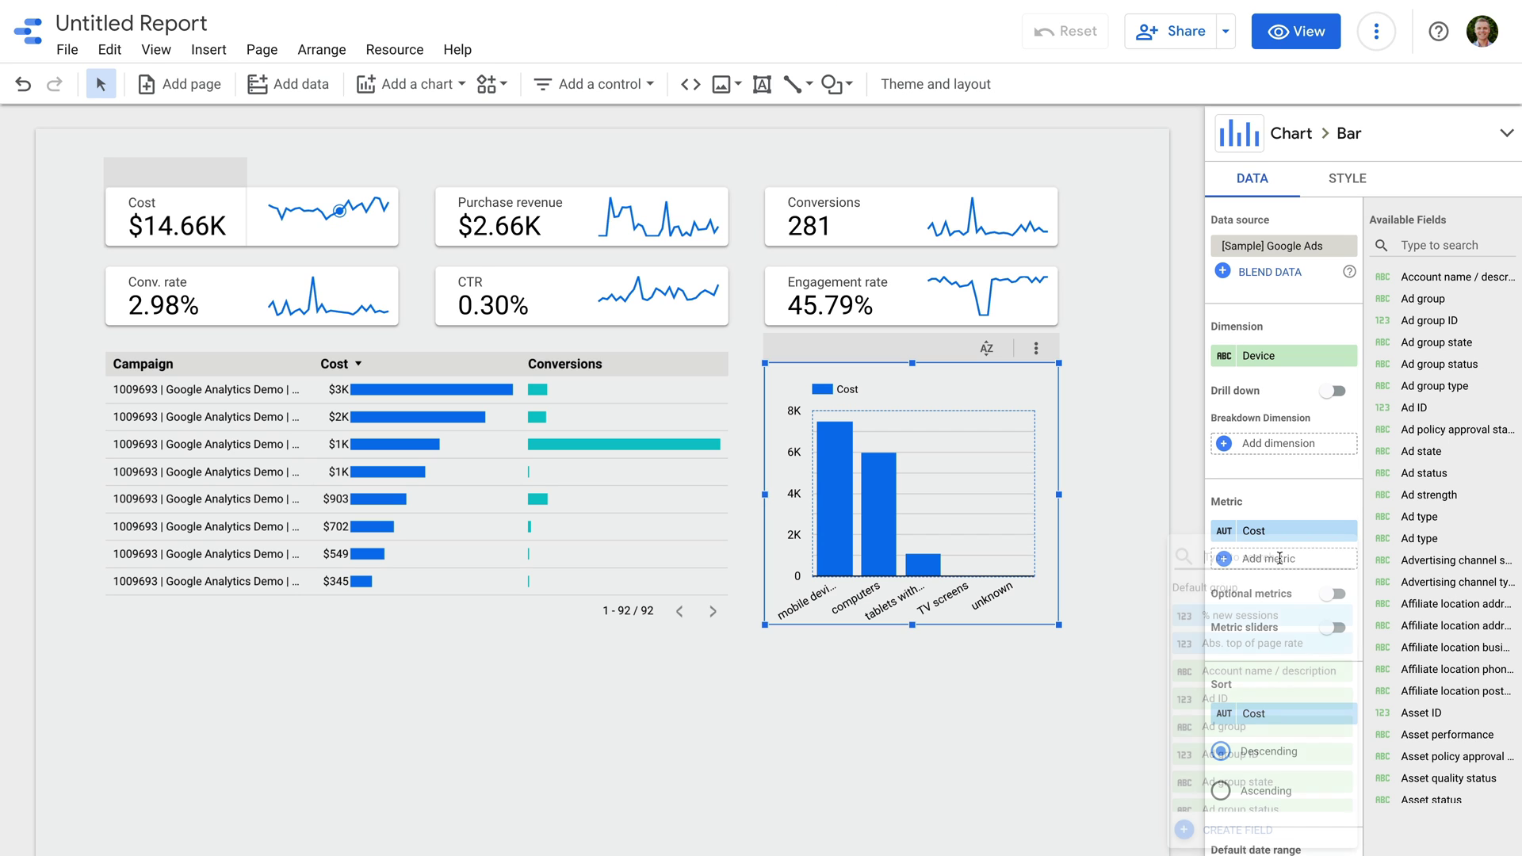
type("conversions")
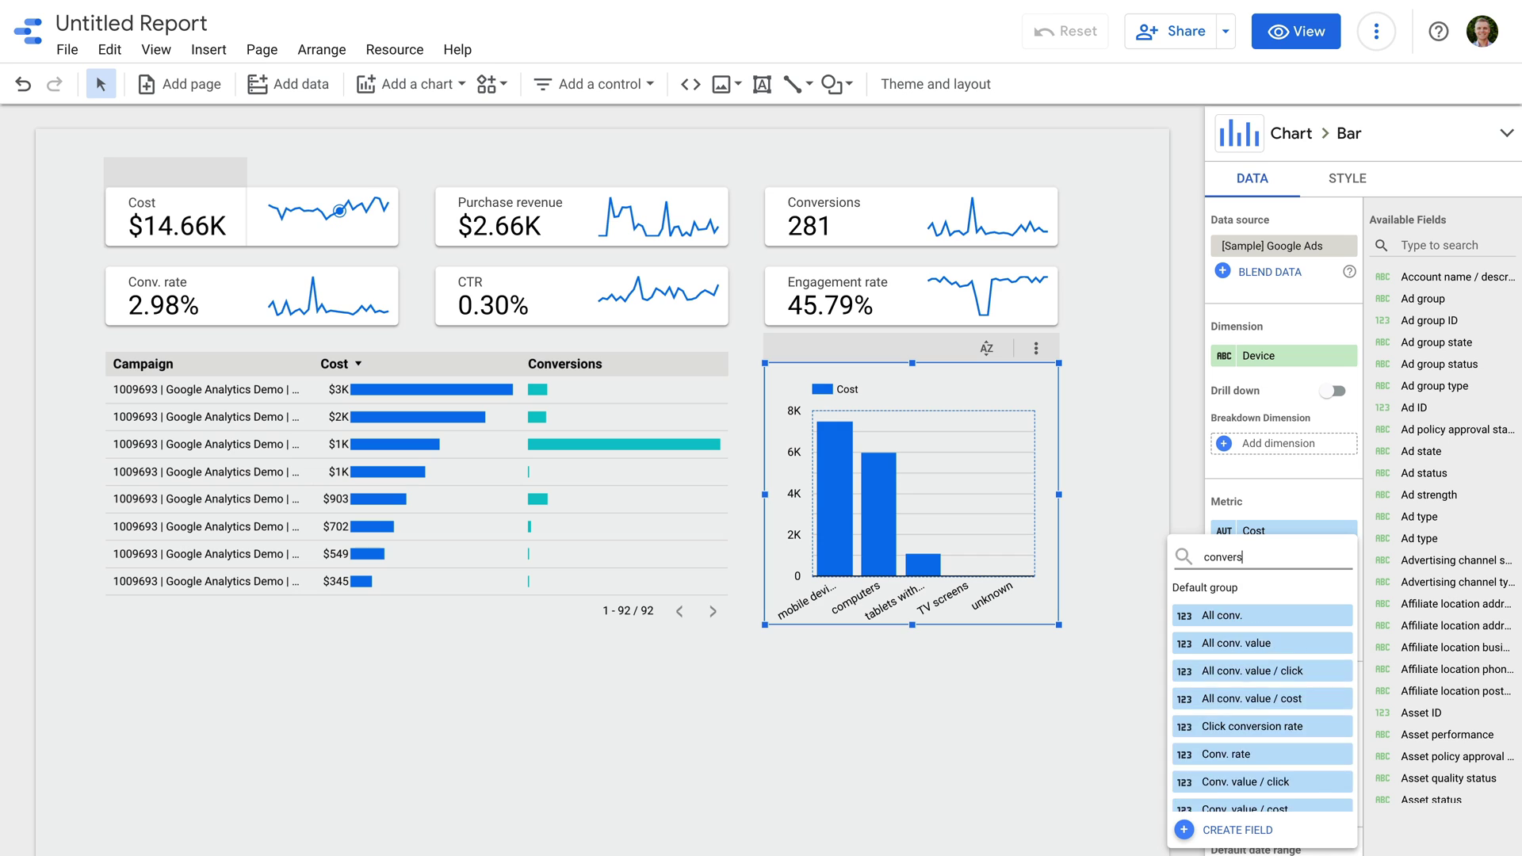
left_click(1257, 616)
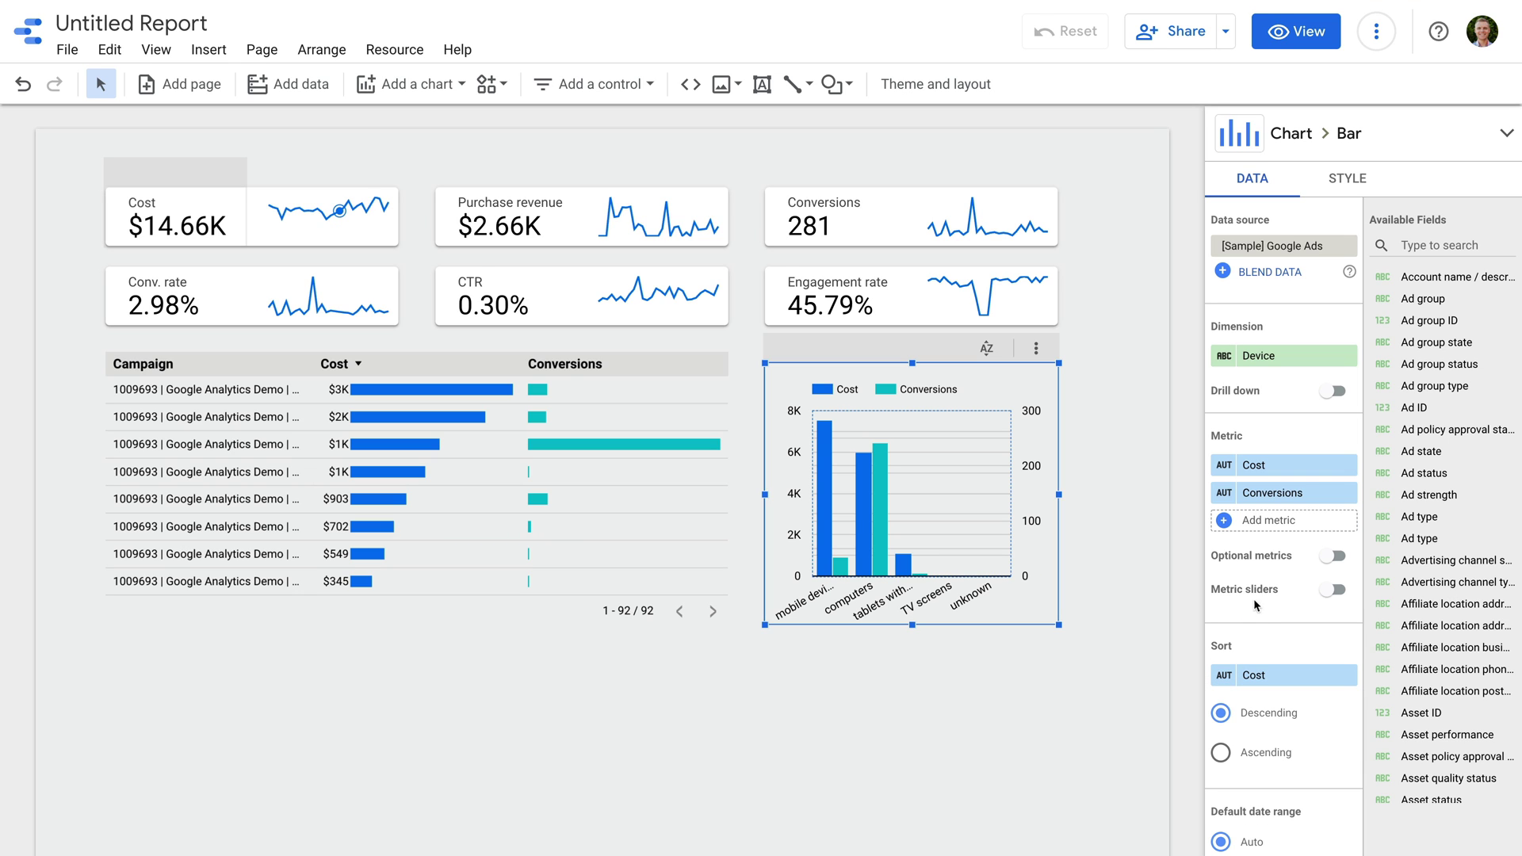
- Limit the device chart to 3 bars
left_click(1341, 179)
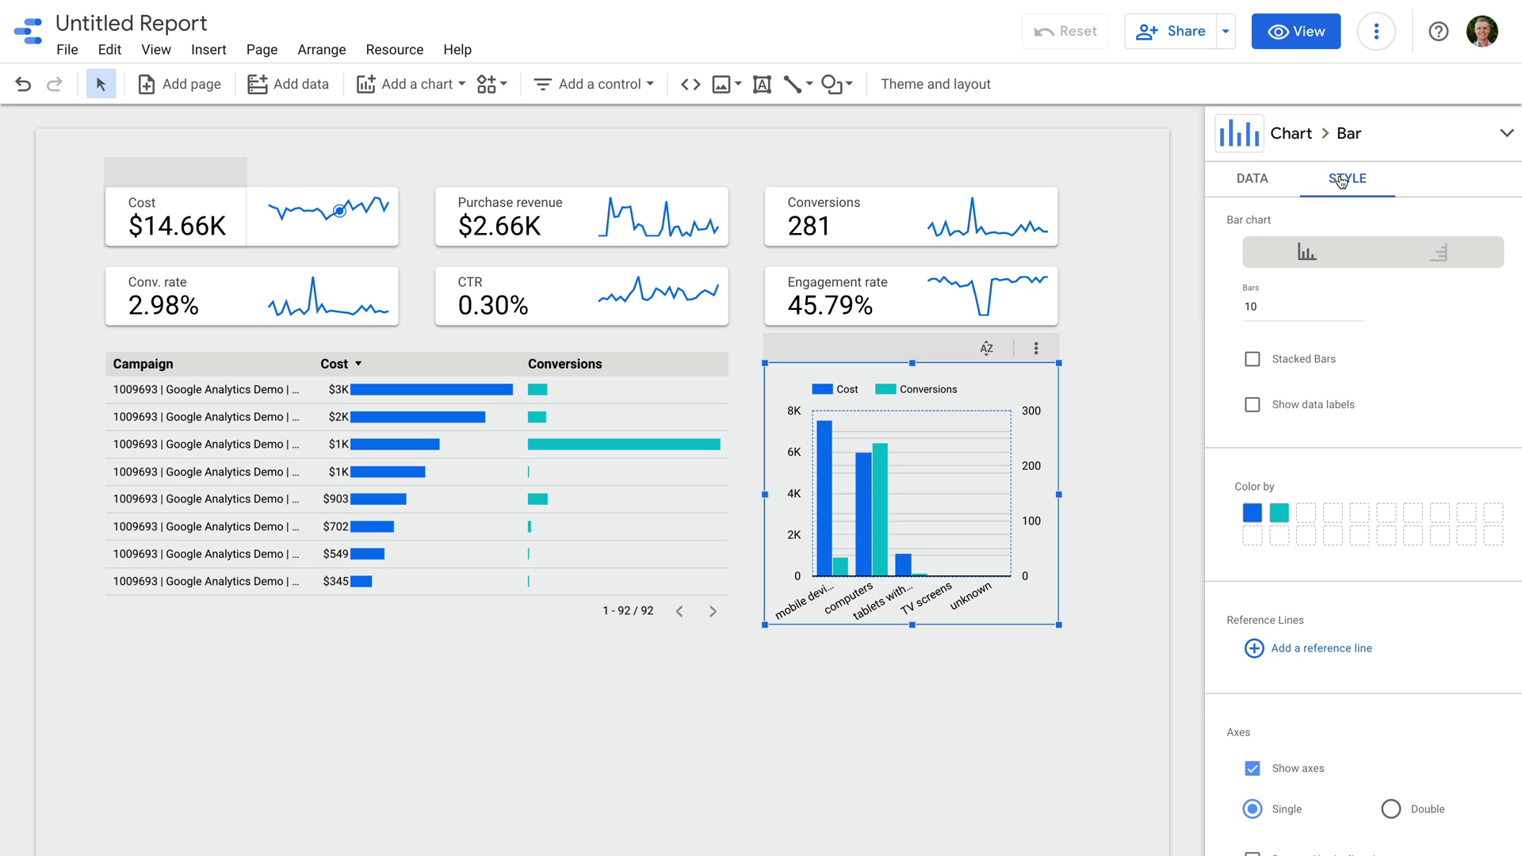
double_click(1240, 309)
type("3")
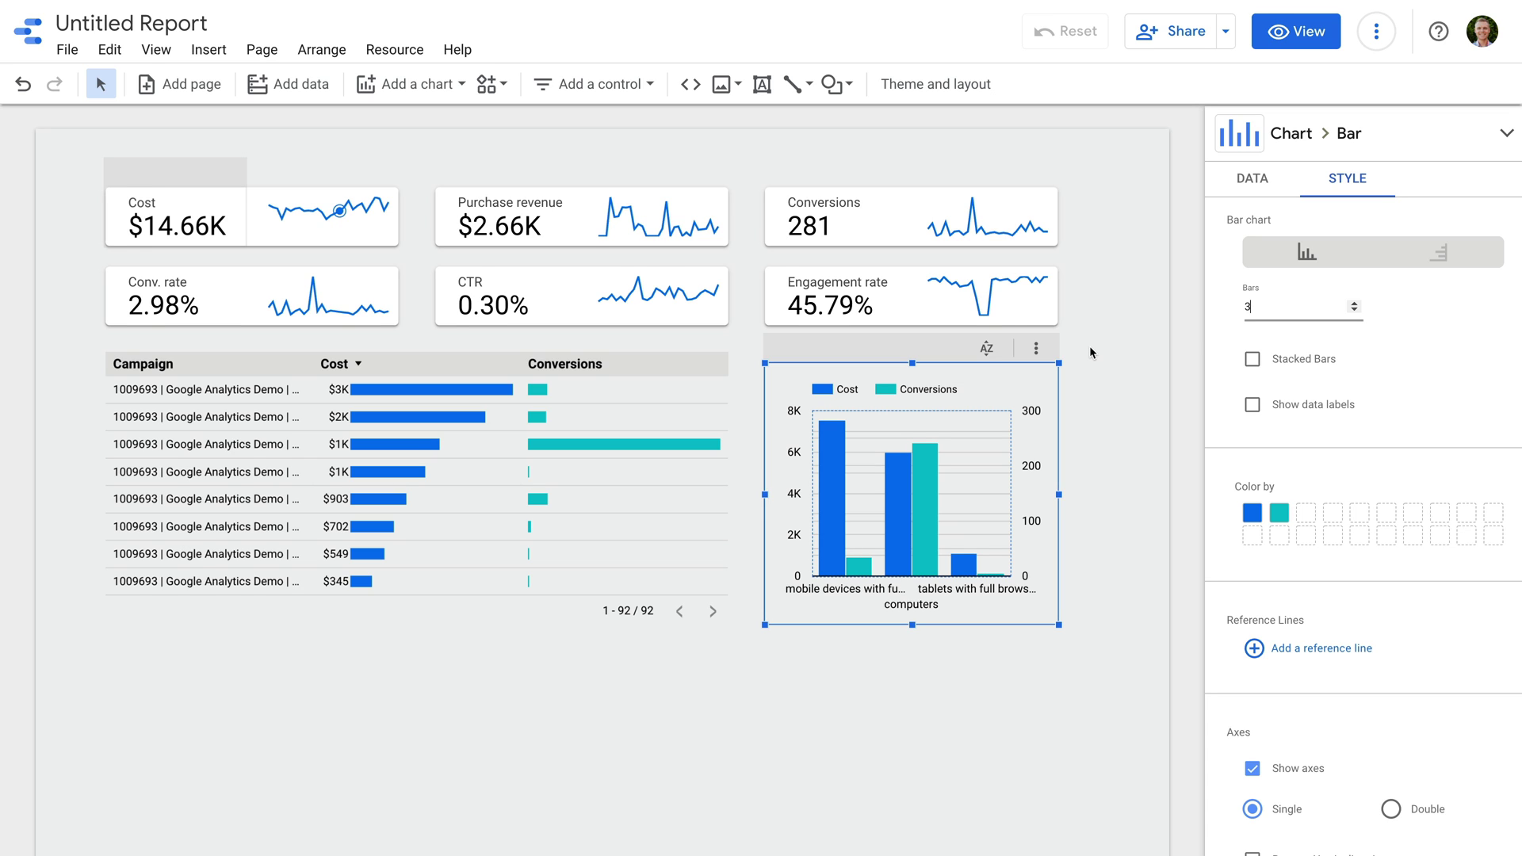
- Insert a combo chart below the campaign table and widen it to span all three columns
scroll(1089, 345, "down", 1)
scroll(1090, 352, "down", 1)
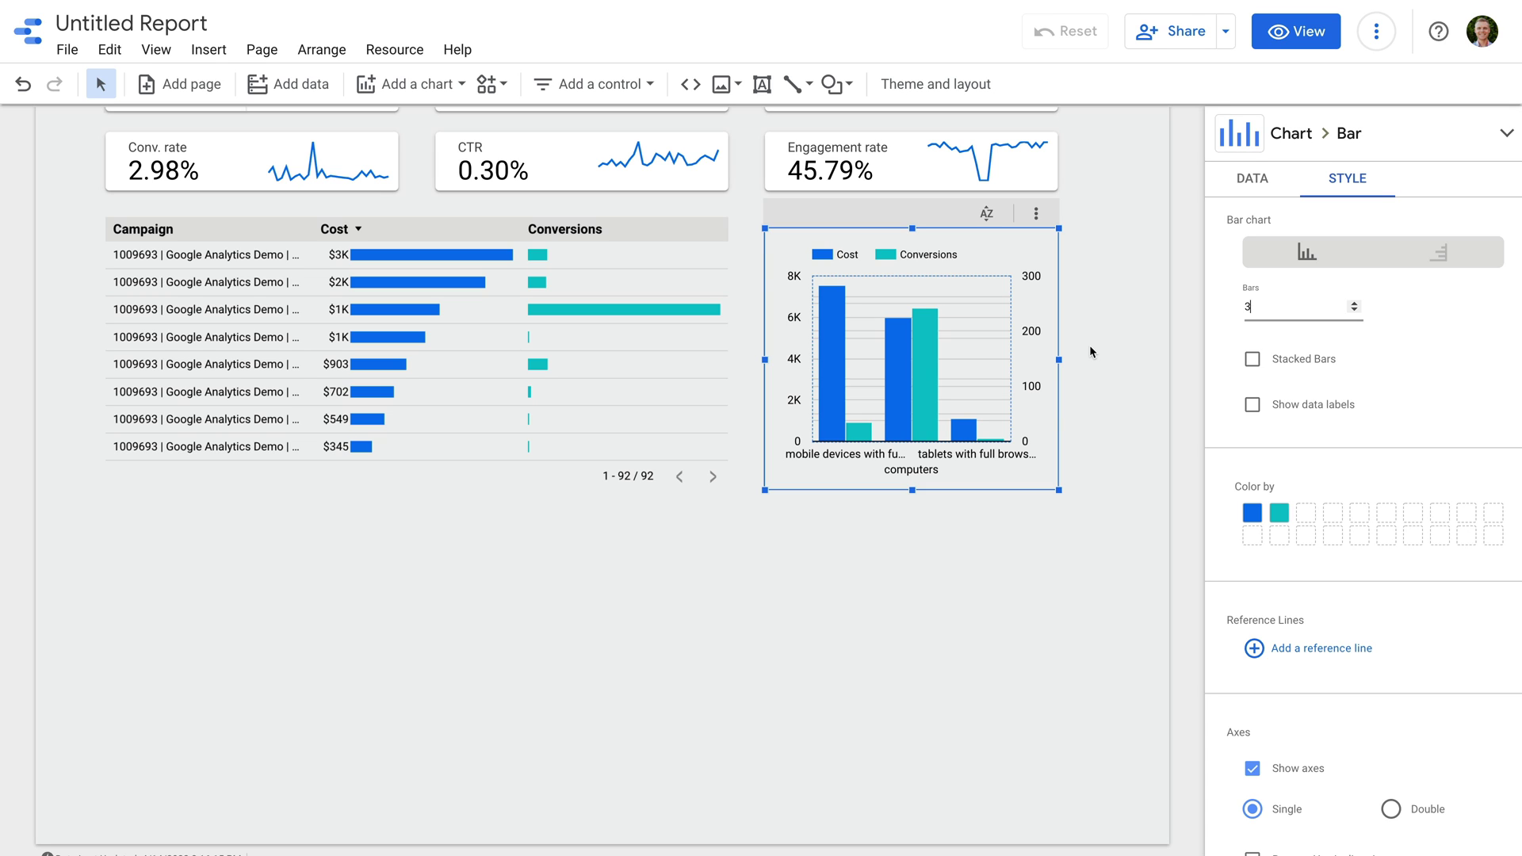
left_click(434, 96)
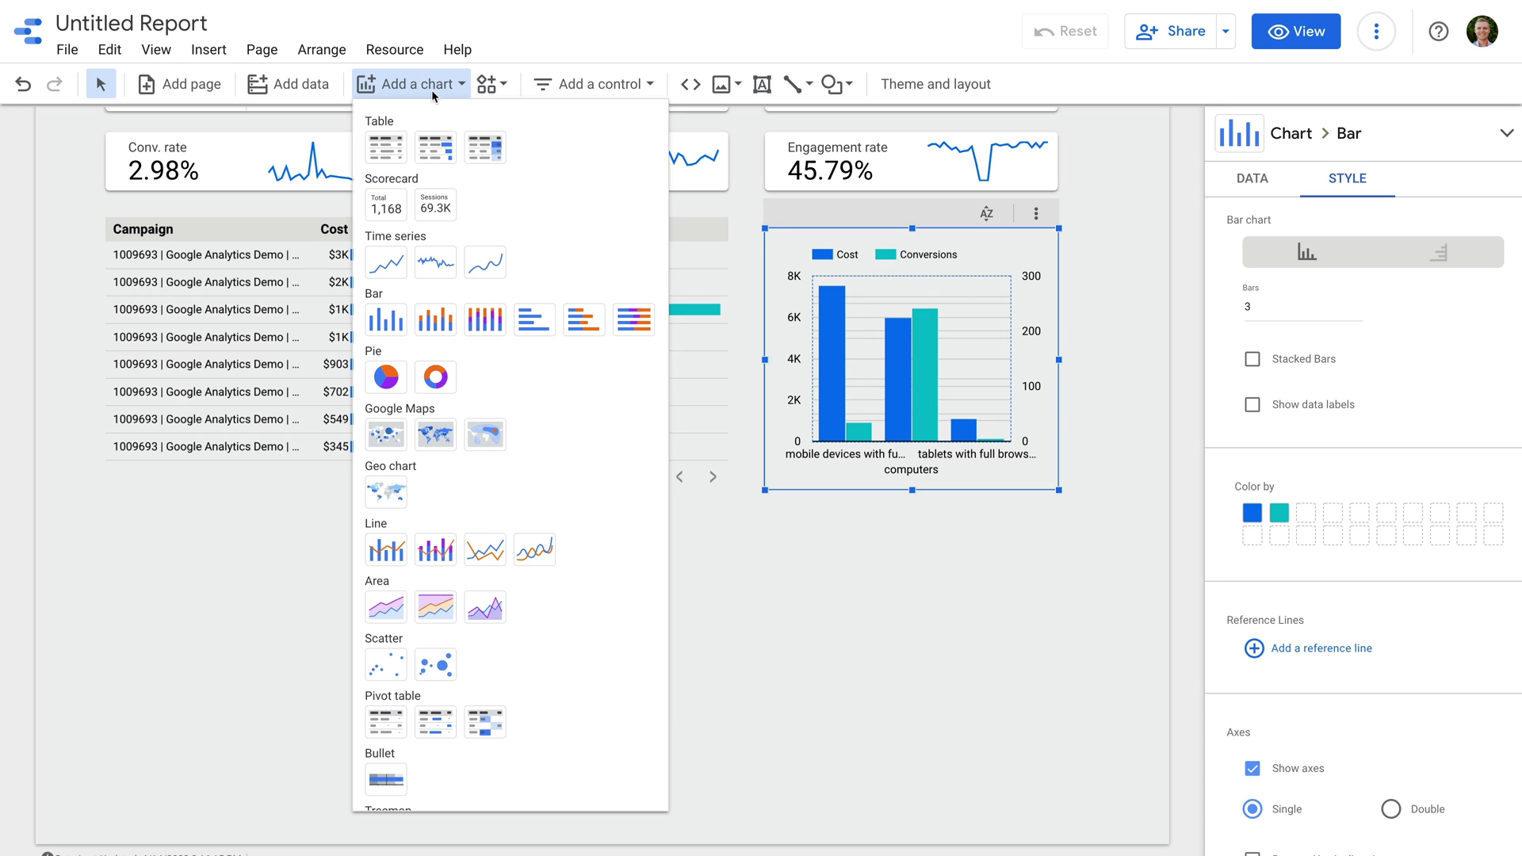
left_click(386, 551)
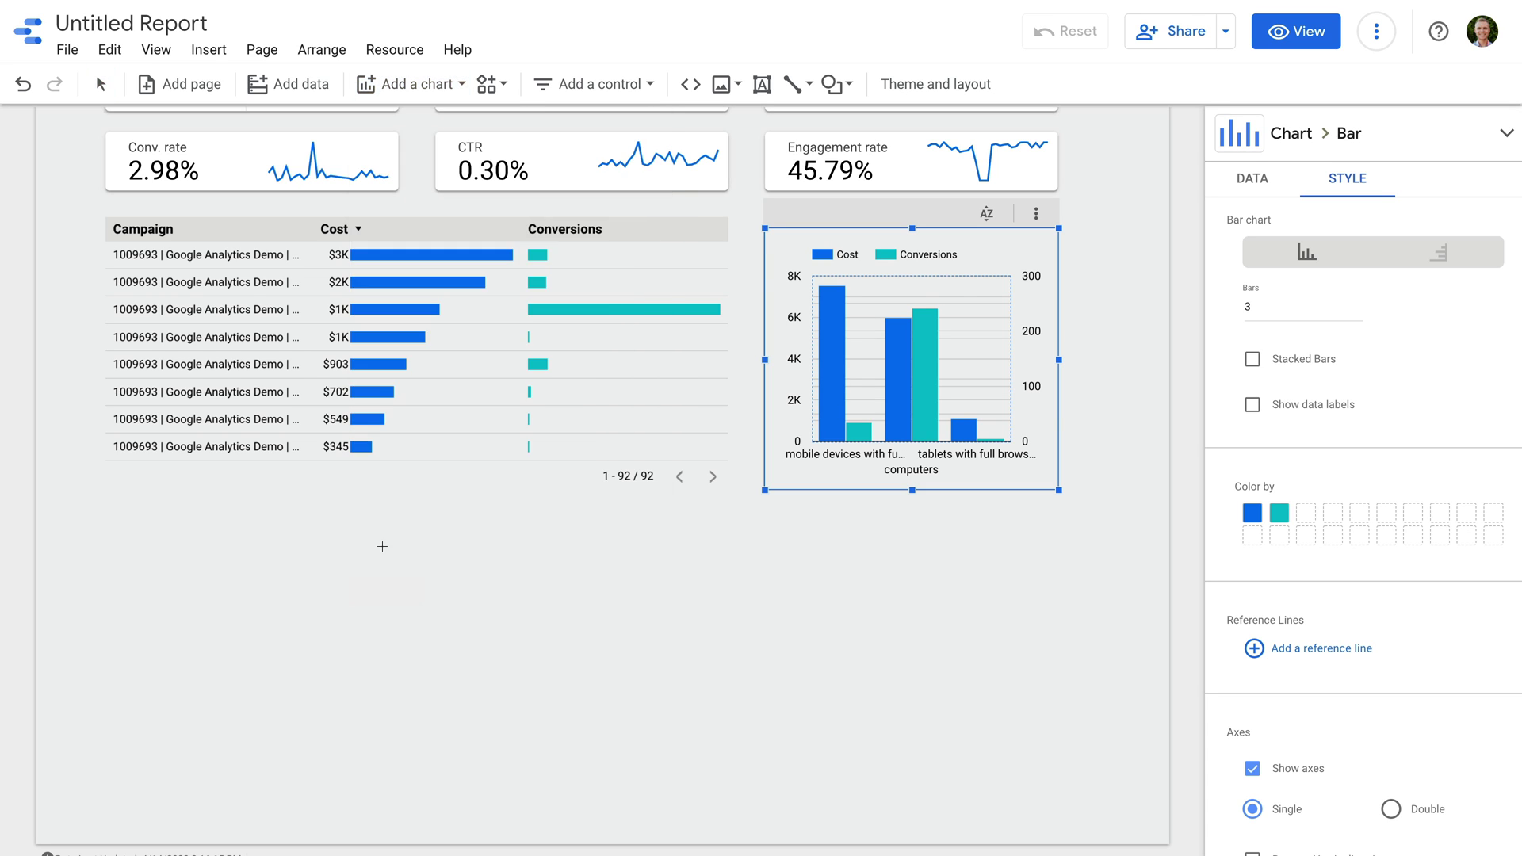
left_click(107, 516)
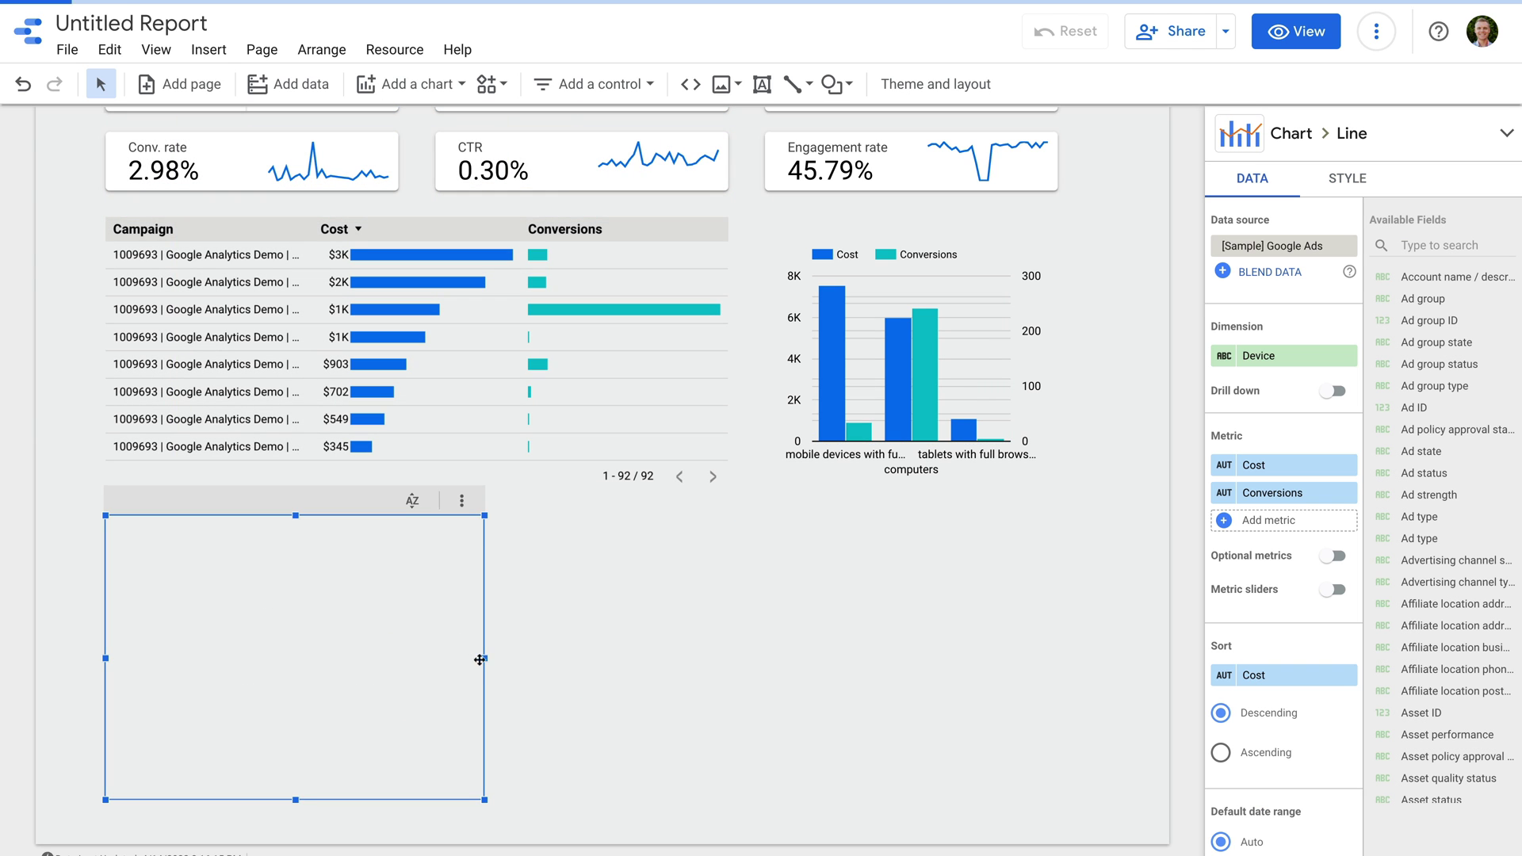
left_click_drag(647, 658, 1060, 660)
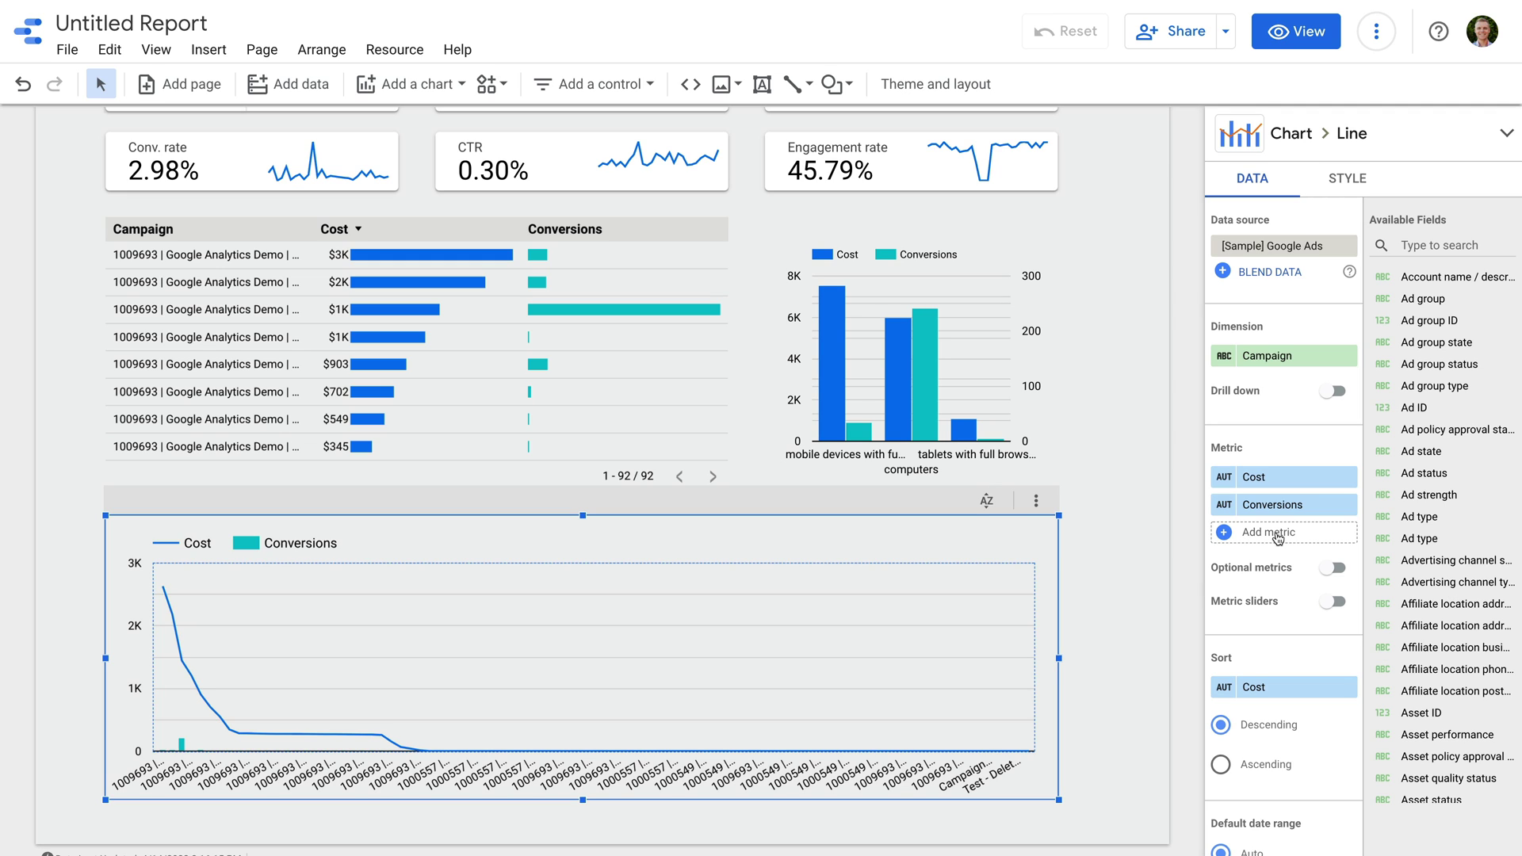
- Change the combo chart's dimension to Day
left_click(1298, 357)
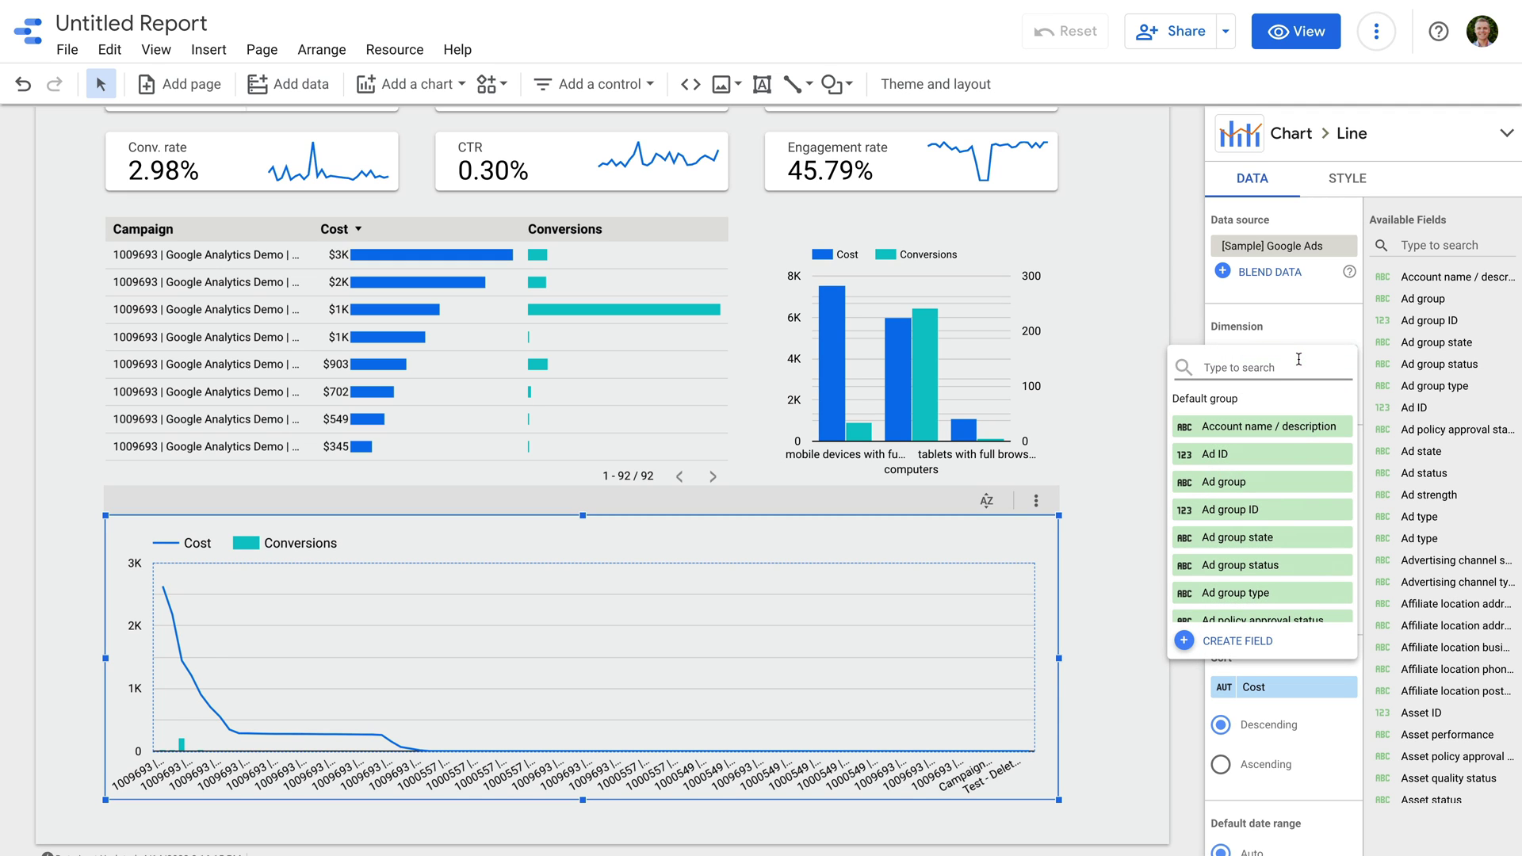
type("day")
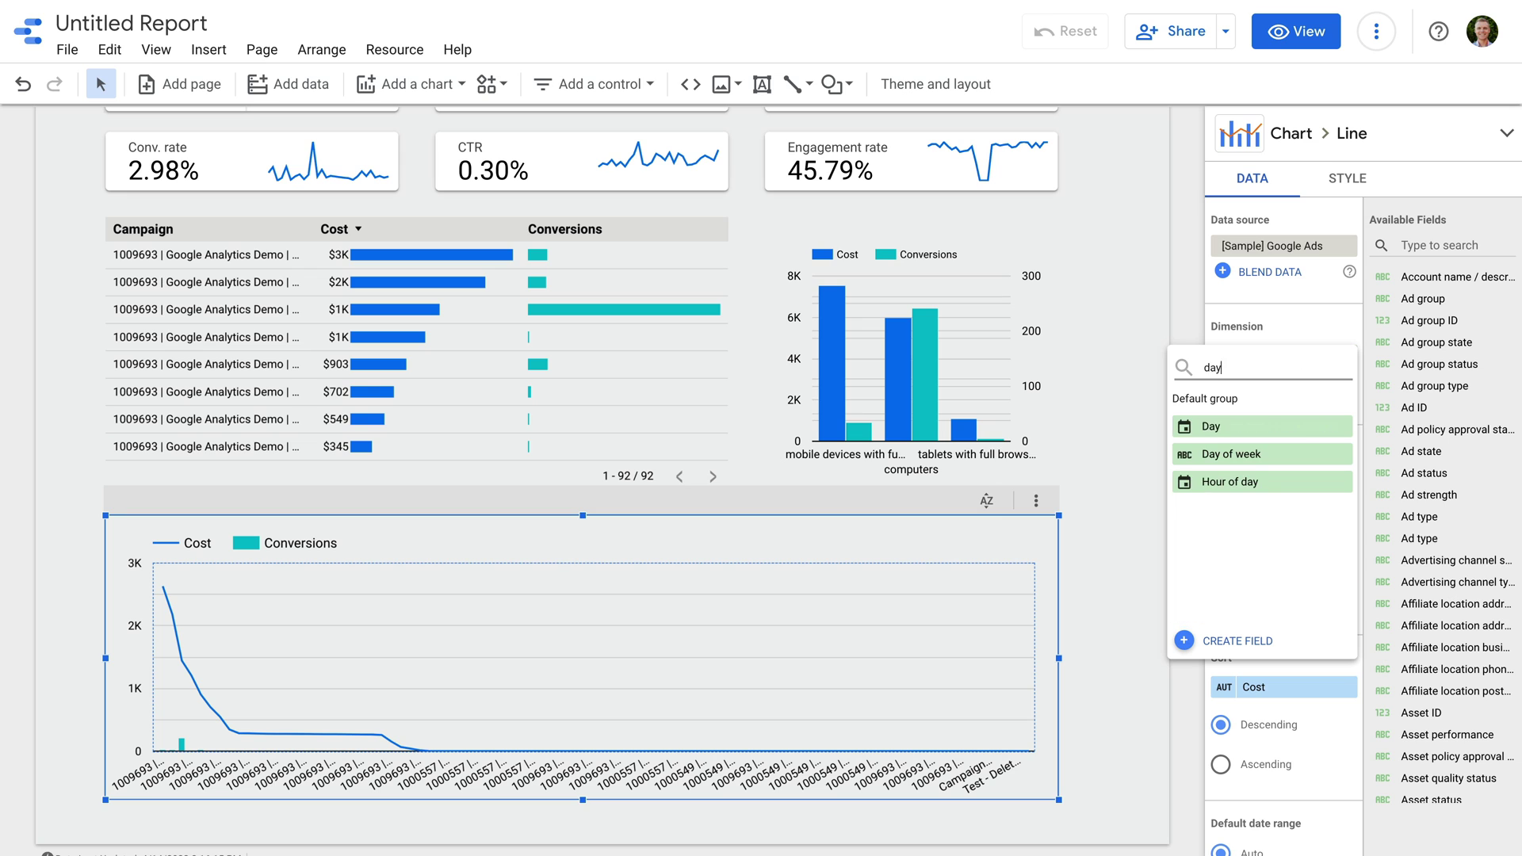
left_click(1278, 426)
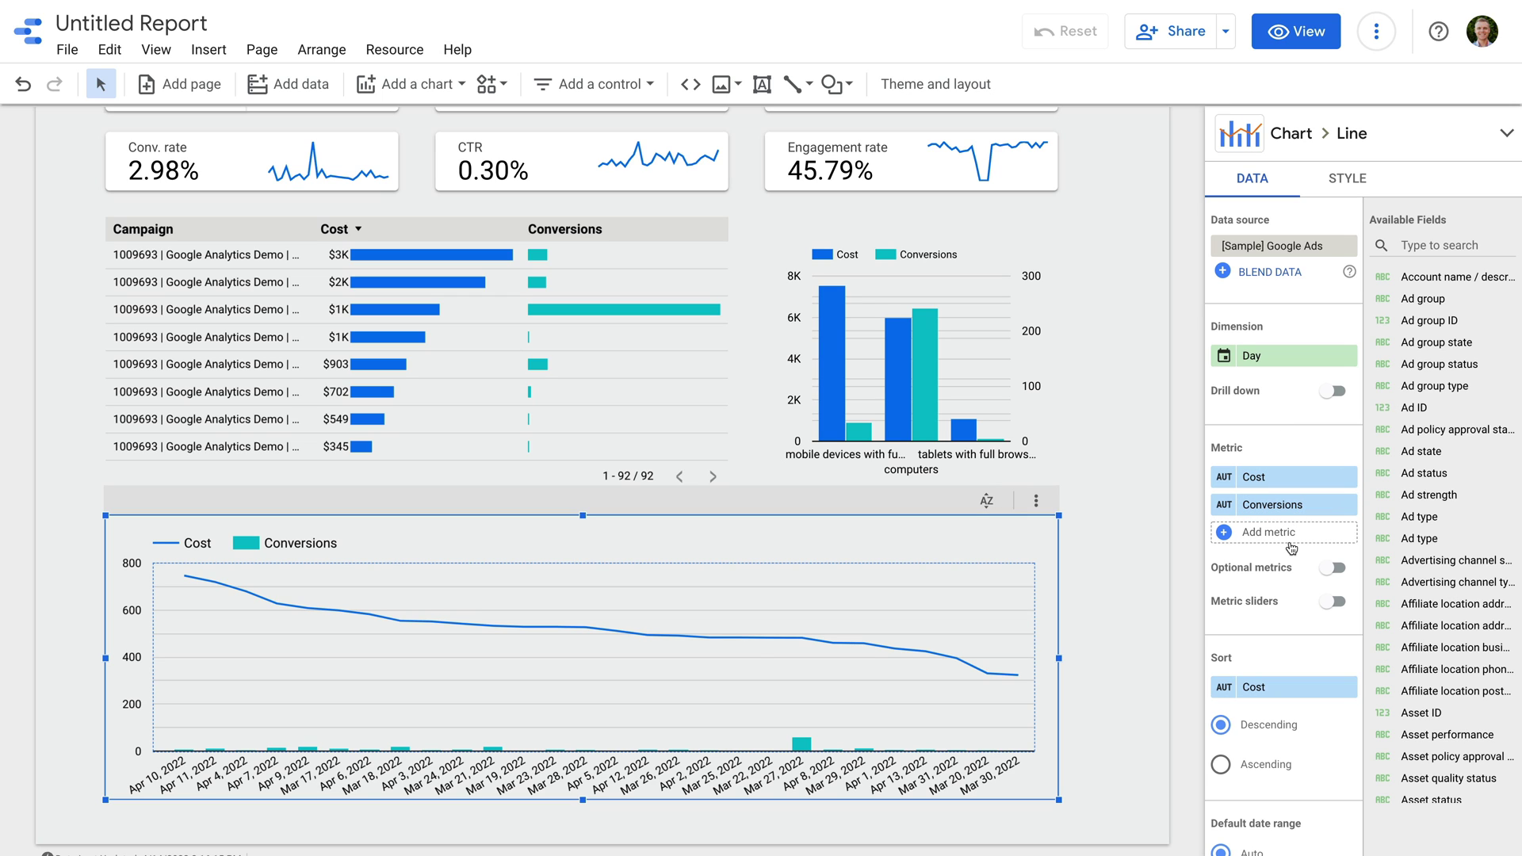
- Sort the combo chart by Day in ascending order and plot the Conversions series on the right axis
left_click(1289, 695)
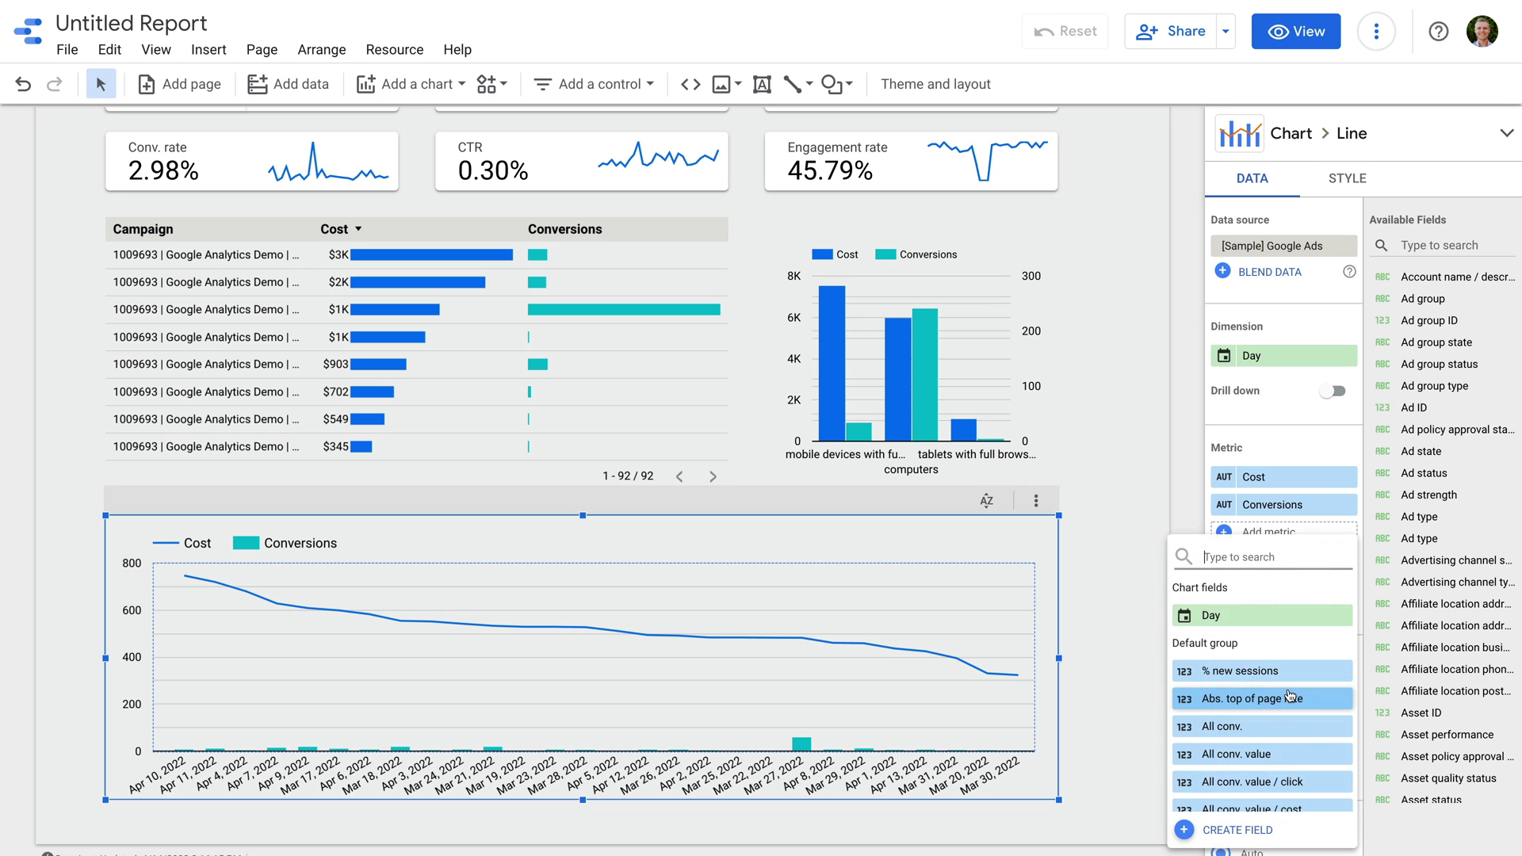
left_click(1238, 614)
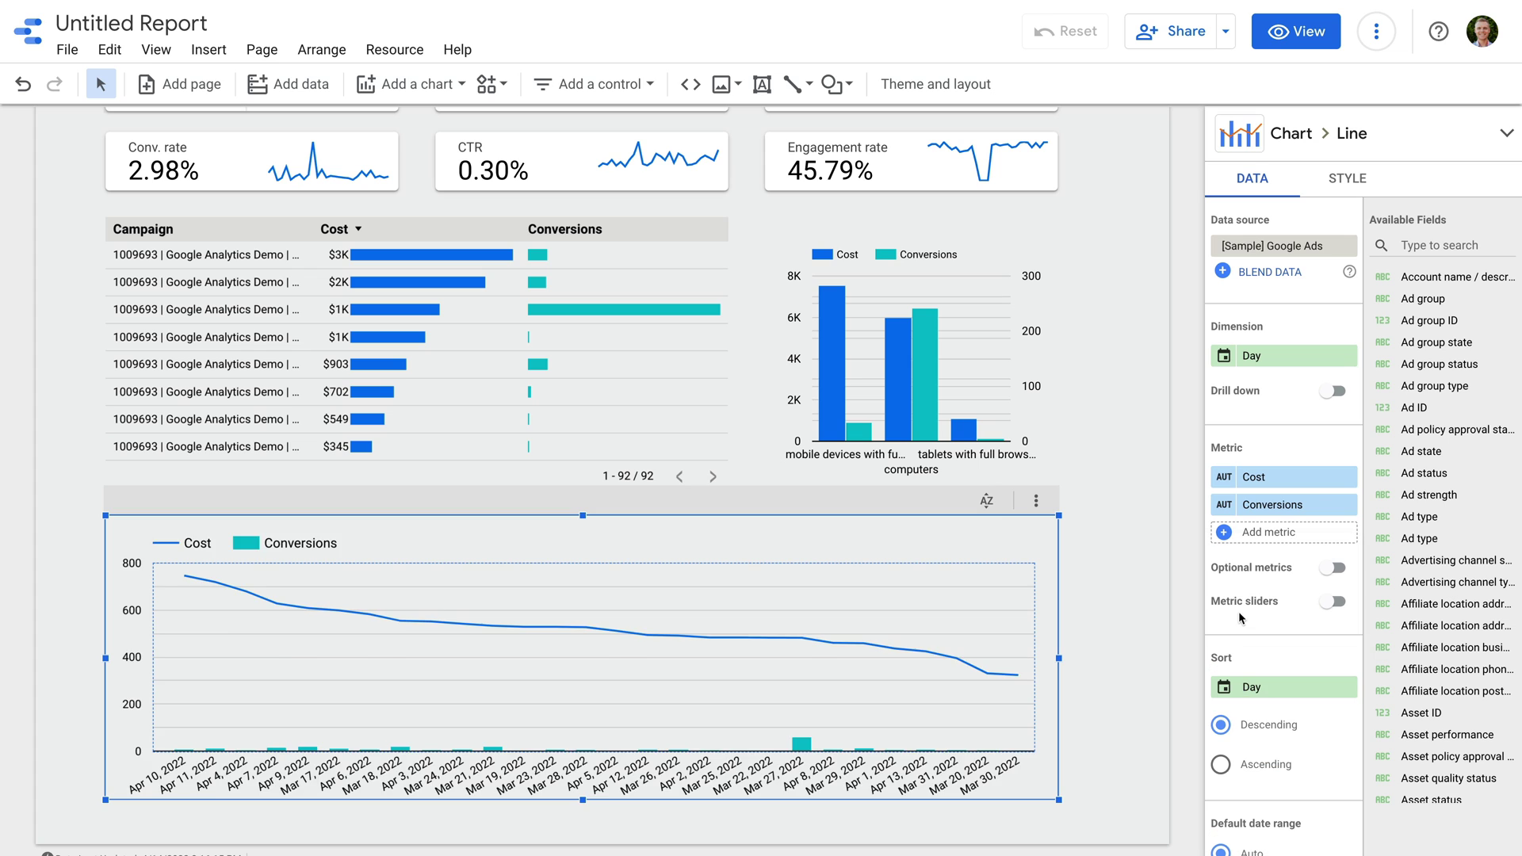
left_click(1269, 765)
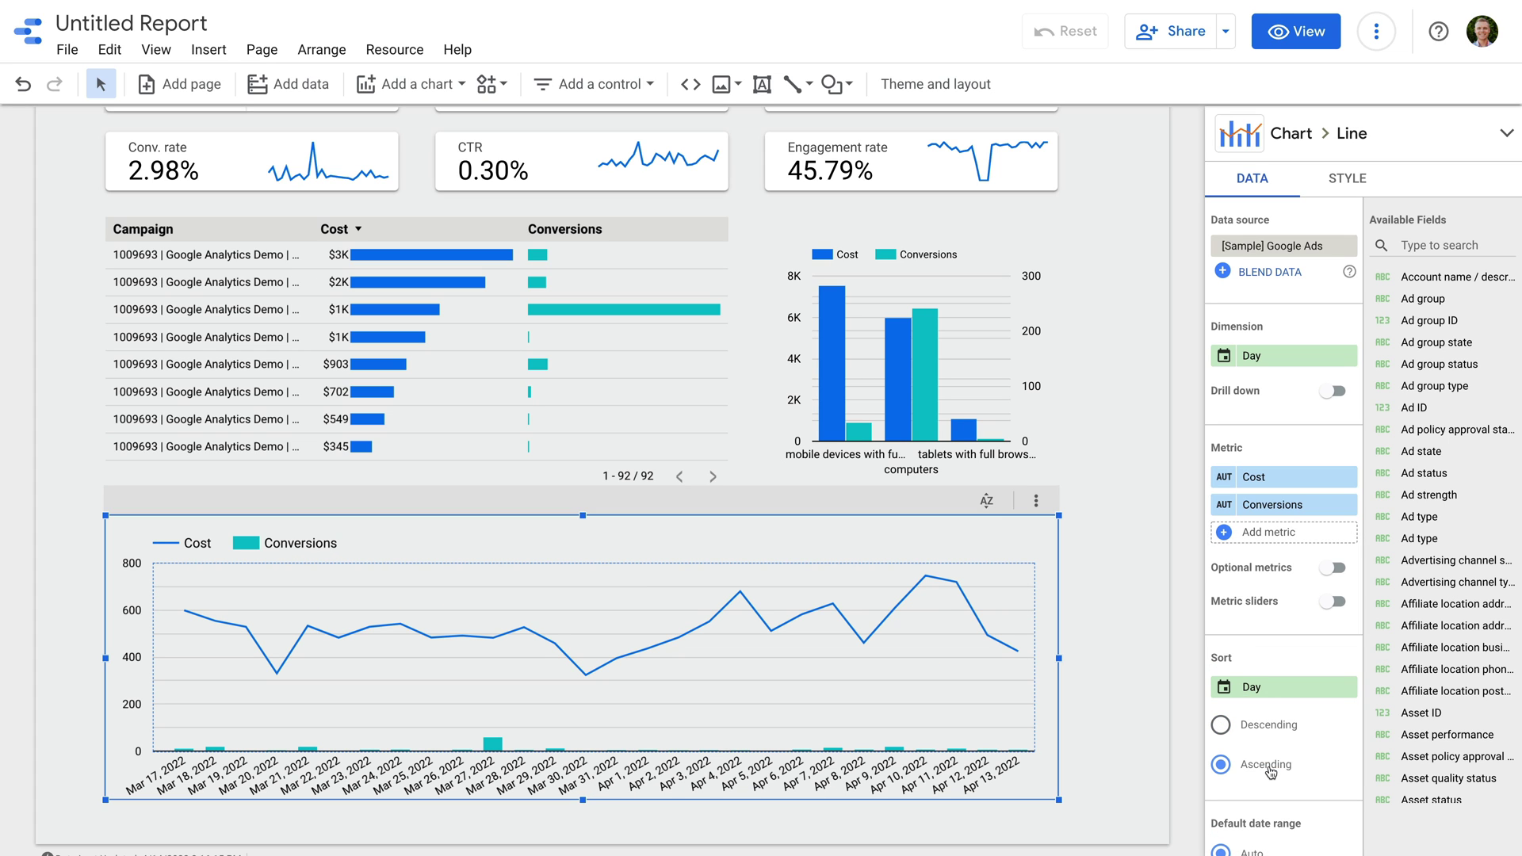
left_click(1357, 181)
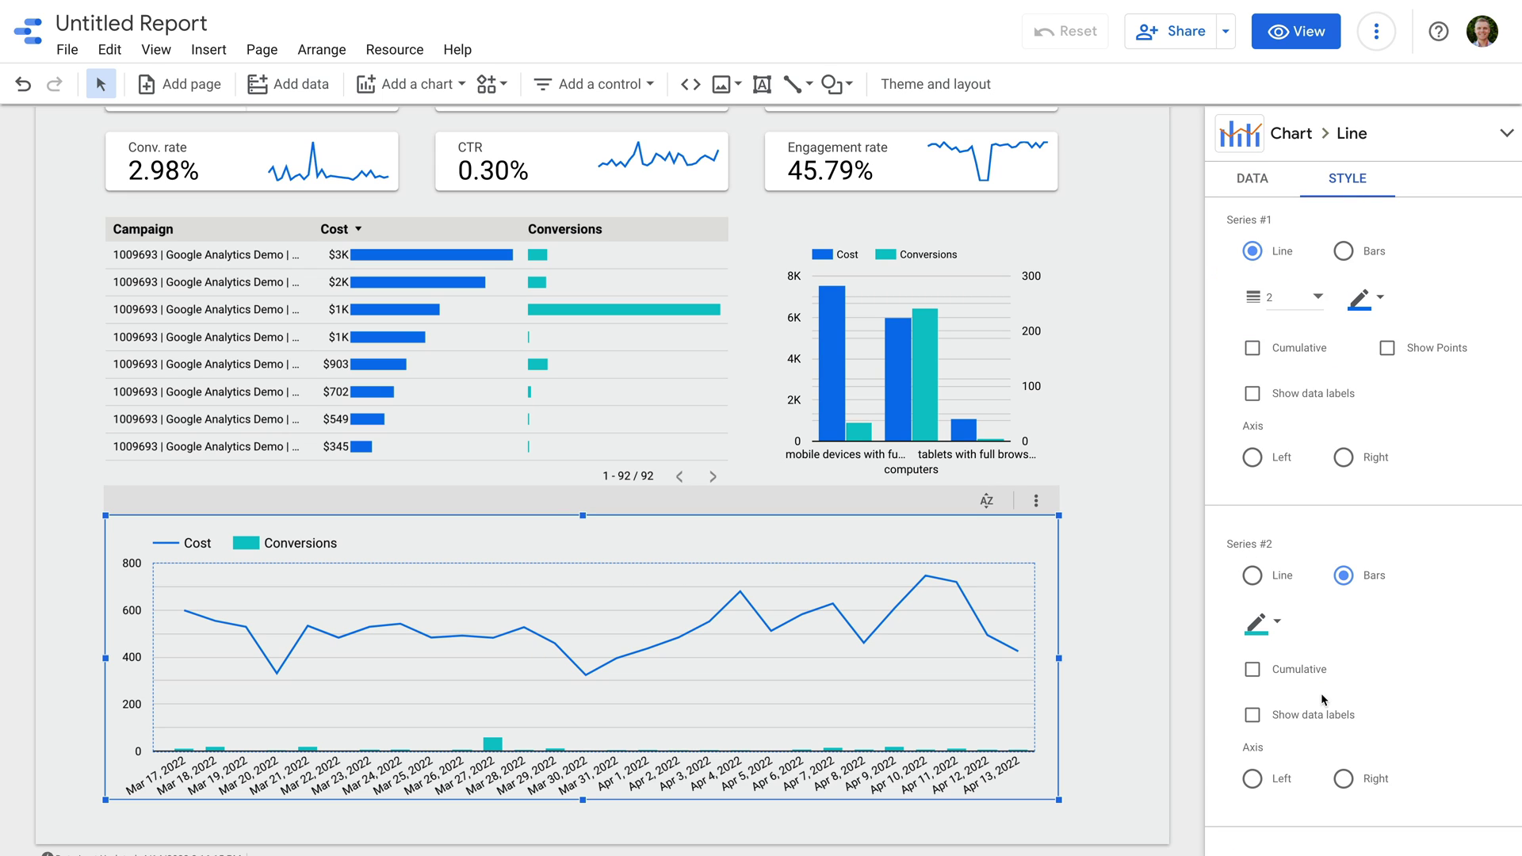
left_click(1344, 779)
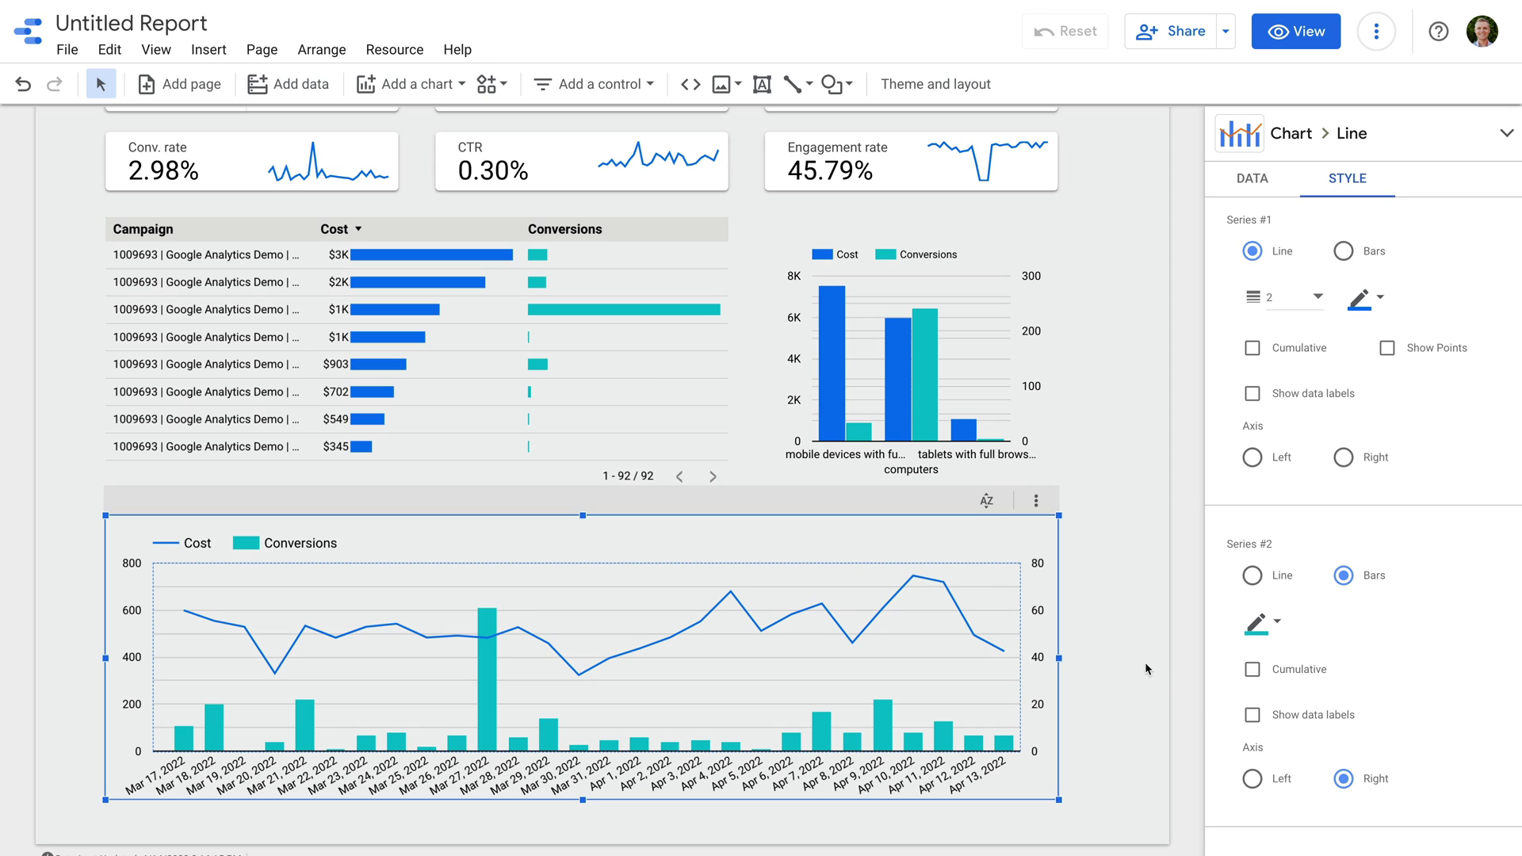
- Draw one rectangle covering the campaign table and another covering the full-width combo chart
left_click(836, 84)
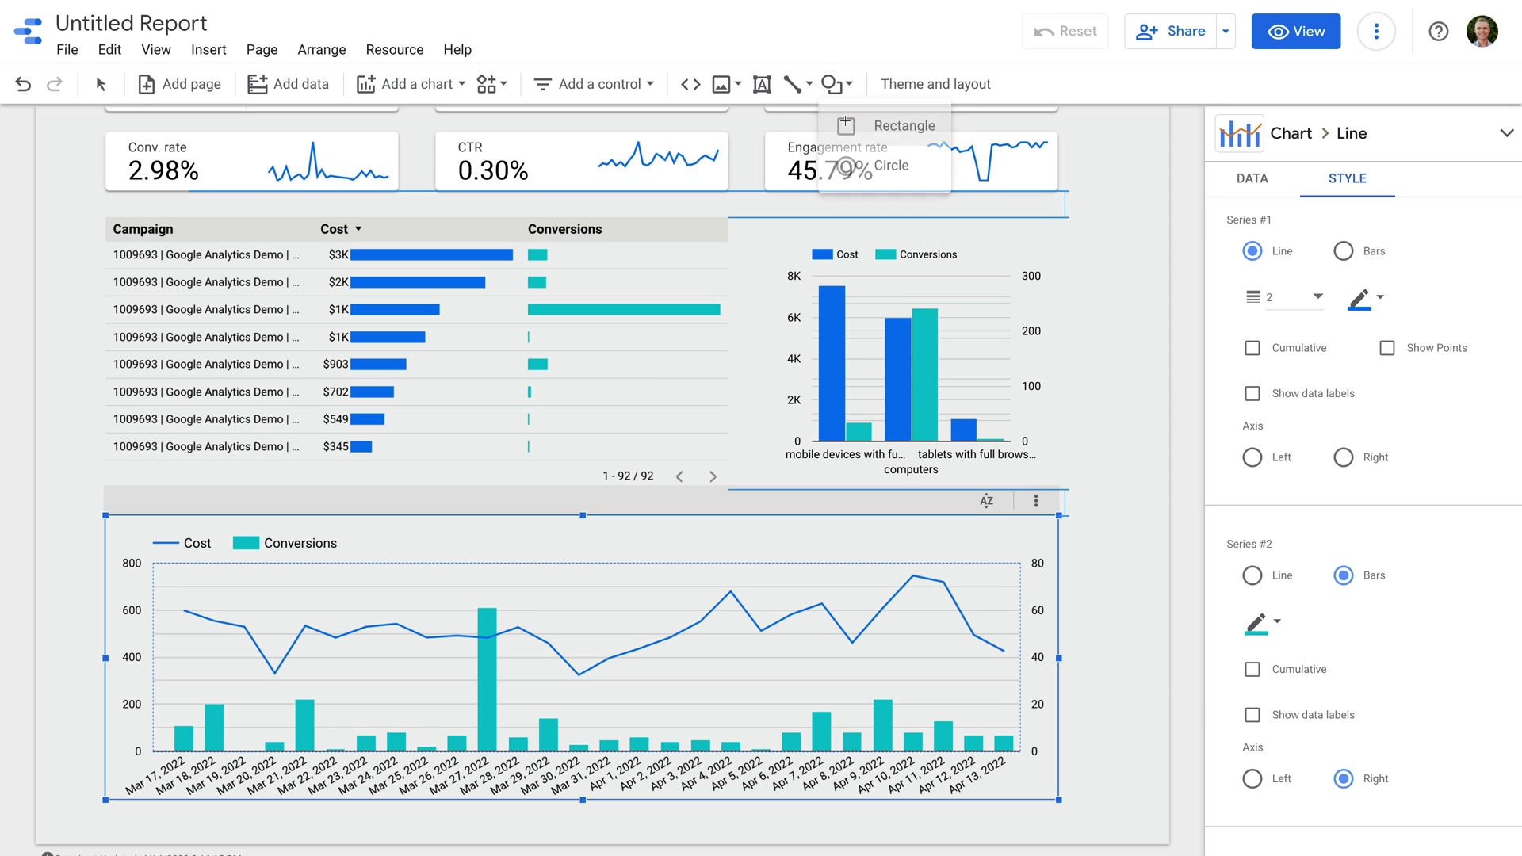
left_click(971, 129)
left_click_drag(102, 212, 729, 495)
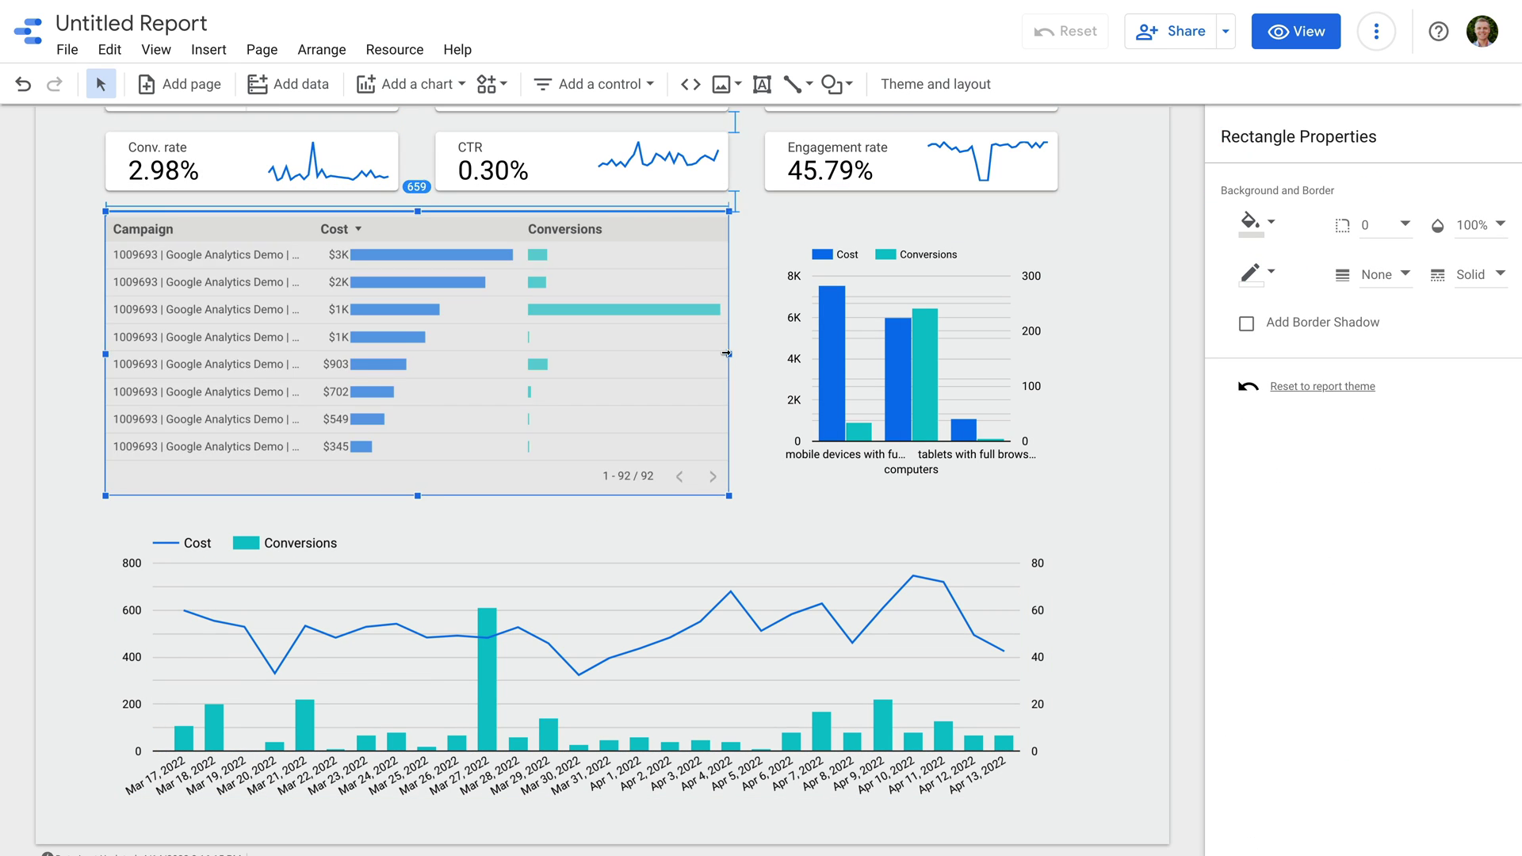
mouse_move(378, 438)
left_mouse_down()
mouse_move(367, 669)
mouse_move(354, 678)
left_mouse_up()
key("ctrl+z")
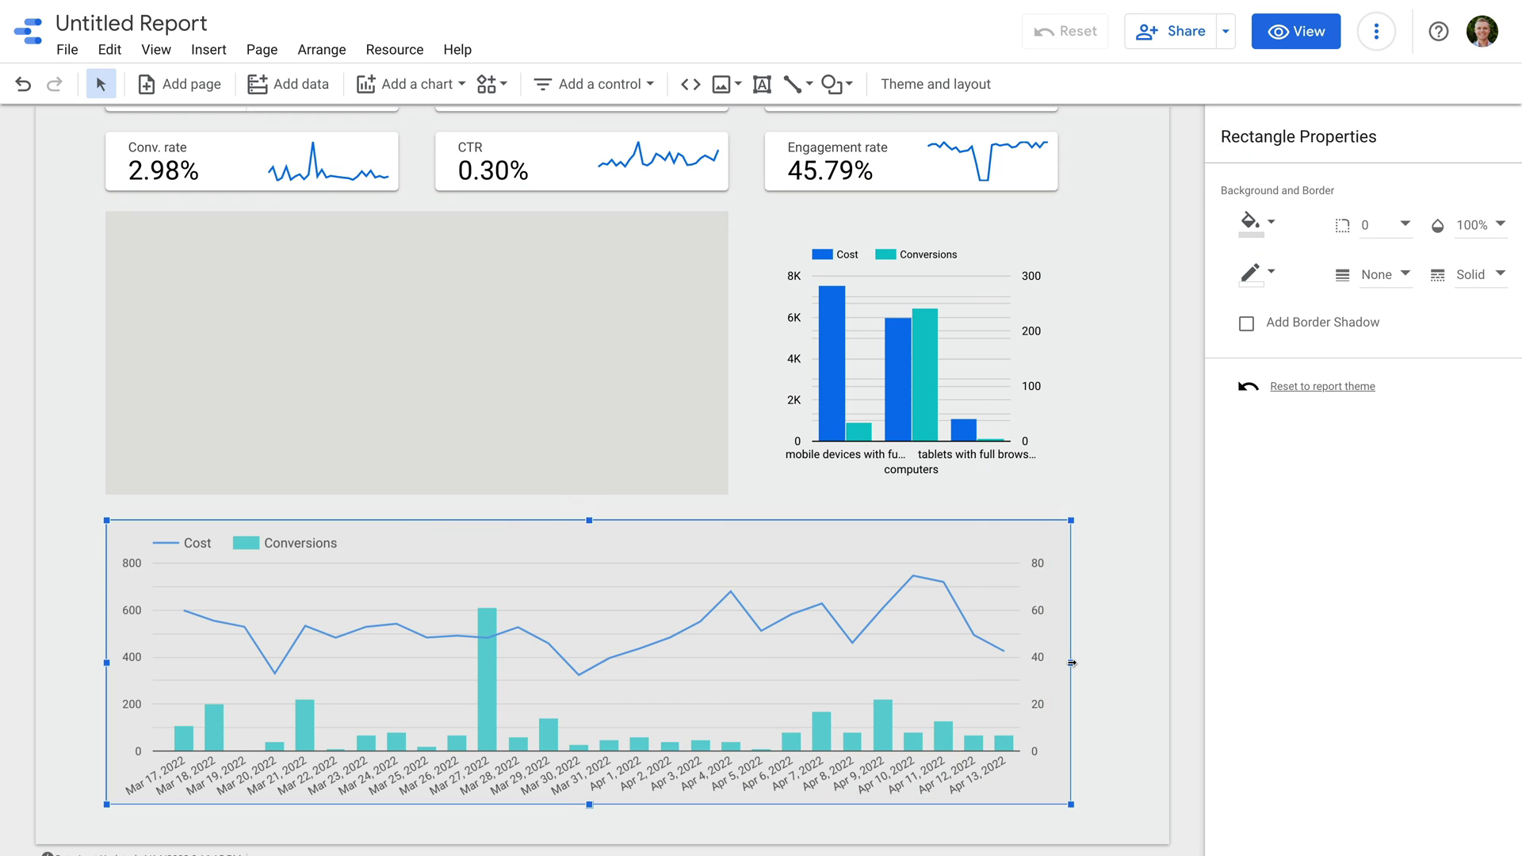
- Duplicate the campaign table's rectangle and fit the copy over the device column chart
left_click(605, 404)
key("ctrl+d")
left_click_drag(605, 405, 584, 377)
left_click_drag(436, 355, 764, 354)
- Fill all three chart rectangles with white
left_click(710, 453, "shift")
left_click(698, 555, "shift")
left_click(1256, 277)
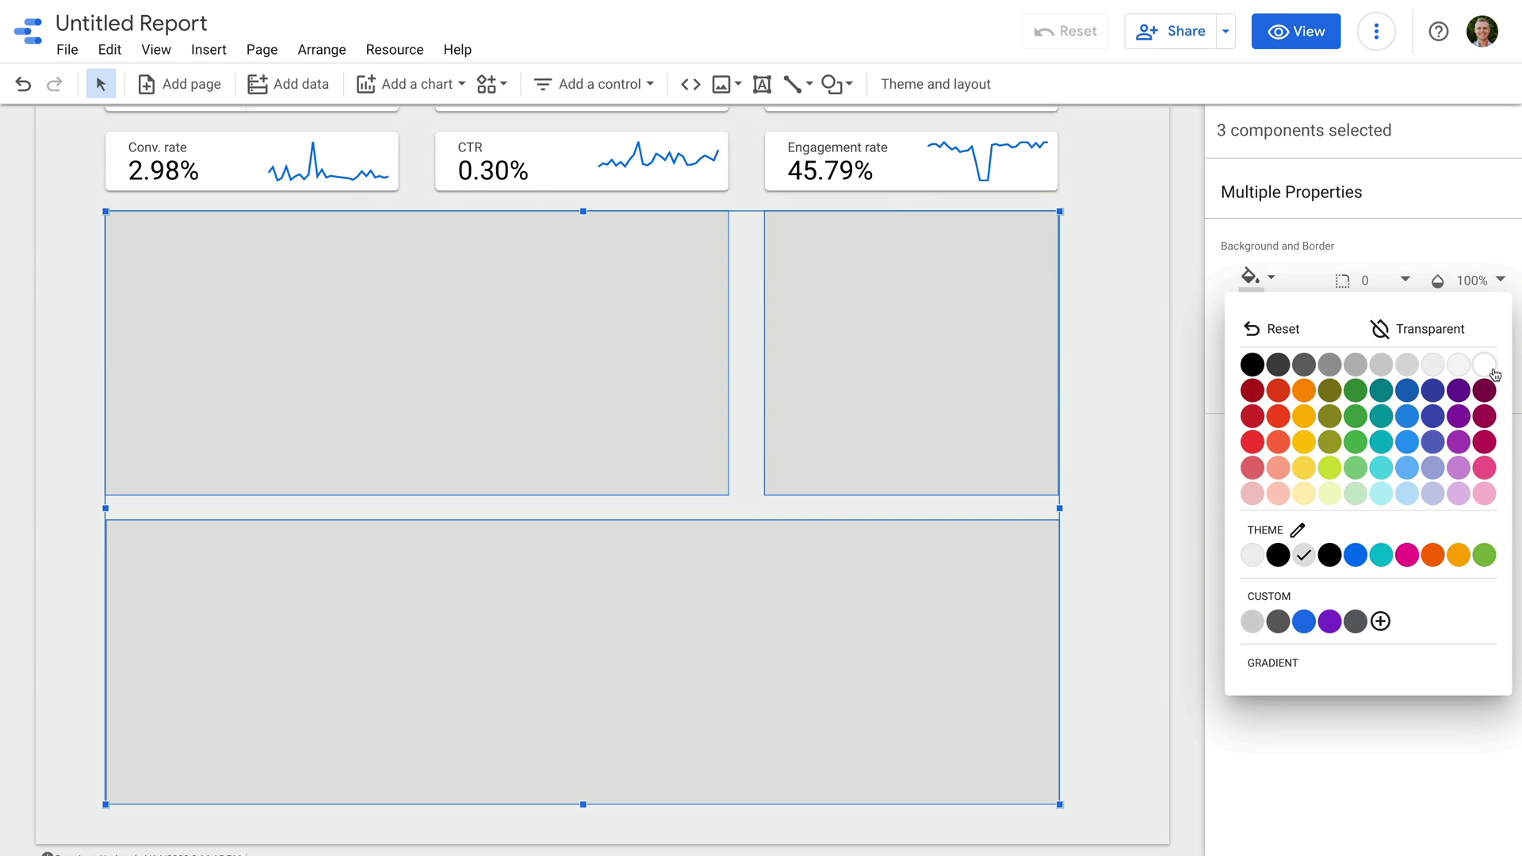
left_click(1495, 365)
- Set the three rectangles' border radius to 4 and add a border shadow
left_click(1398, 292)
left_click(1393, 472)
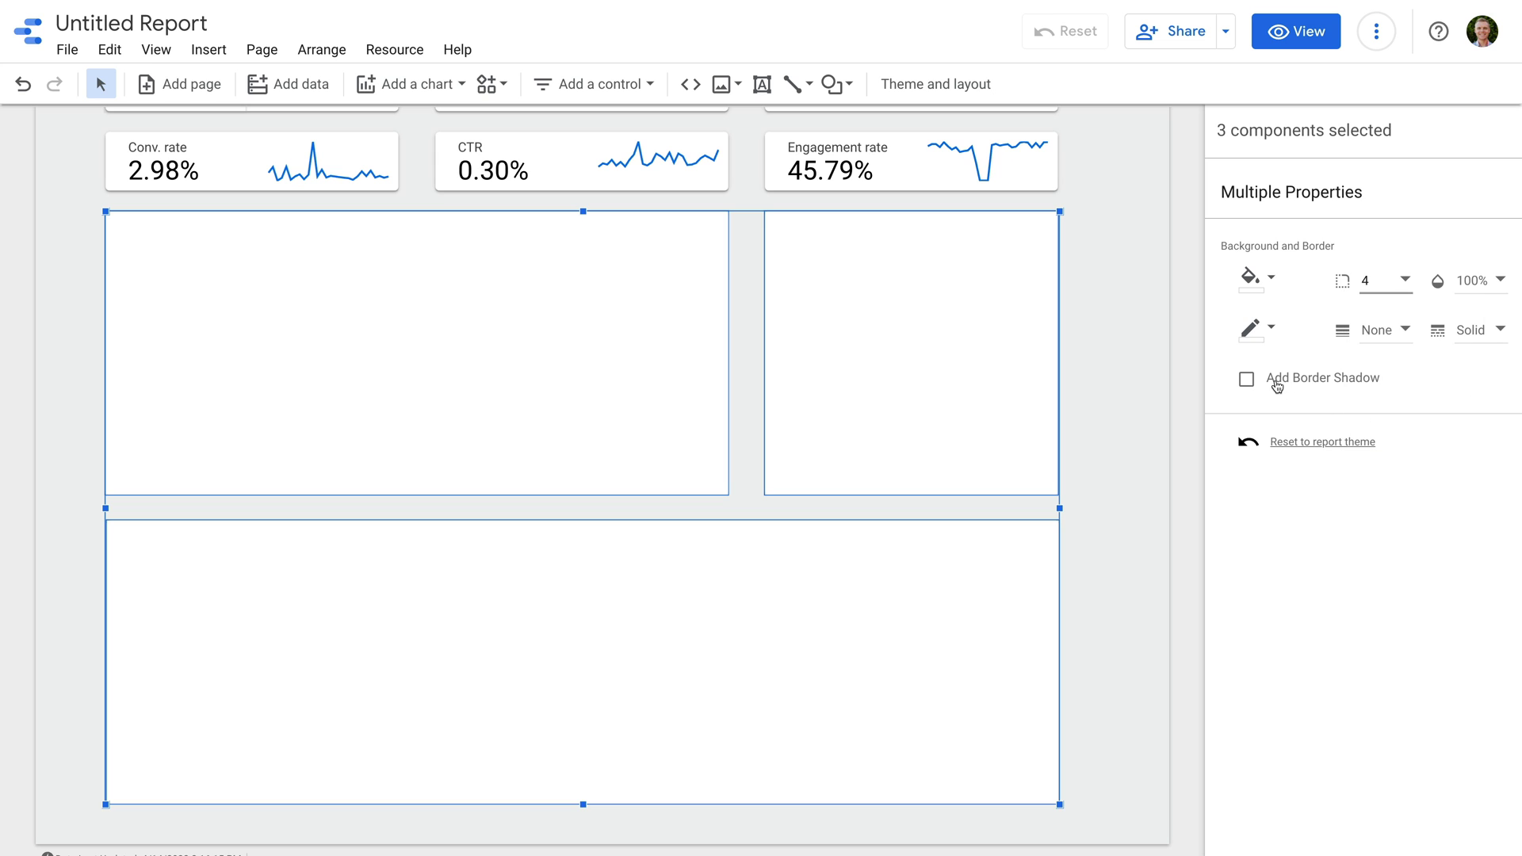
left_click(1274, 380)
- Send the three white rectangles to the back, behind the table and charts, and deselect them
left_click(322, 49)
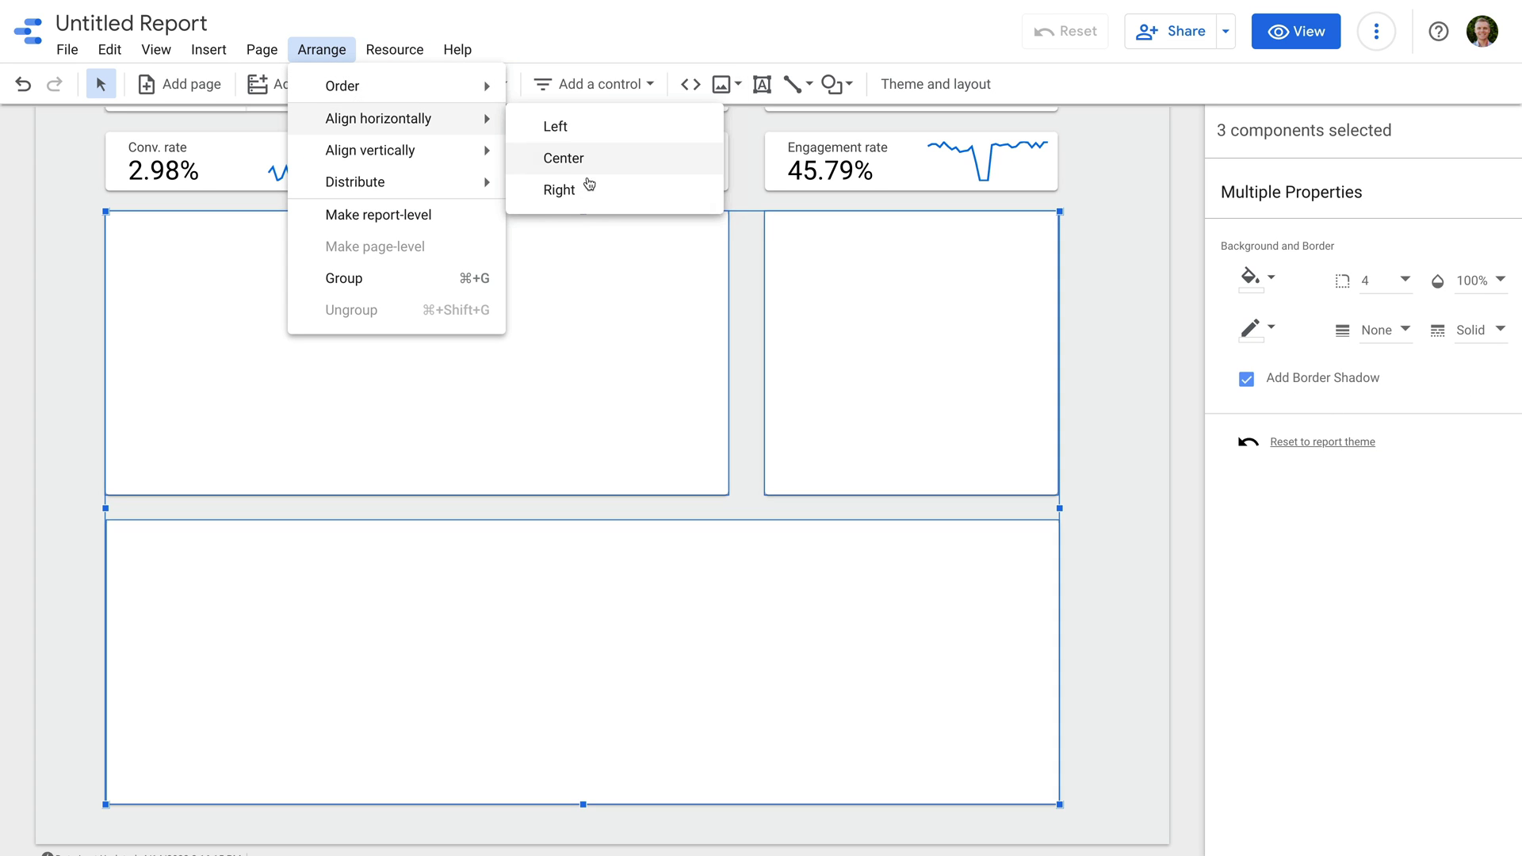
mouse_move(421, 89)
left_click(584, 188)
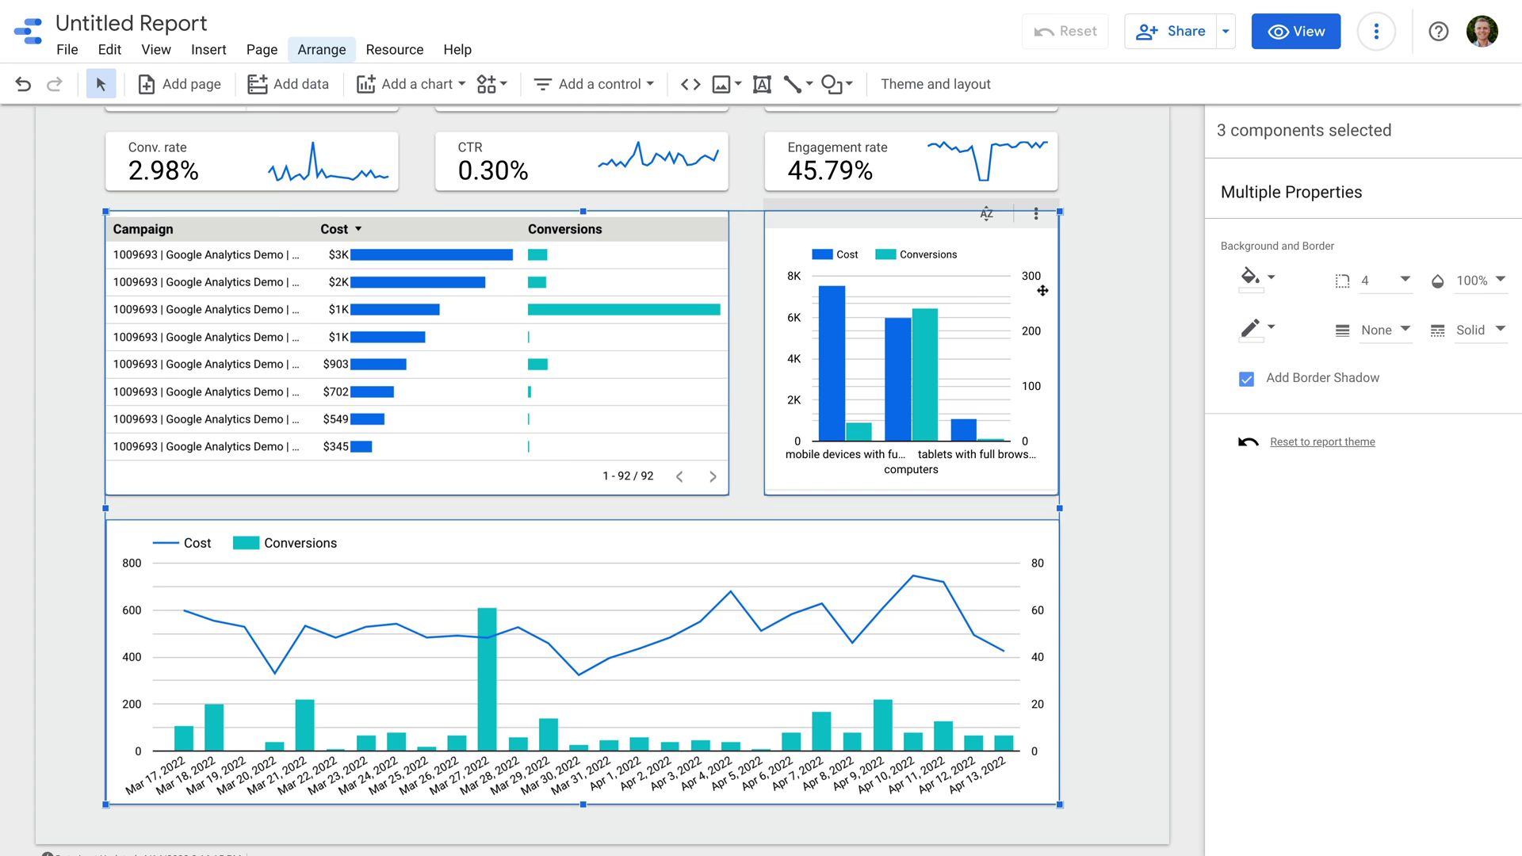
left_click(1111, 289)
scroll(1111, 289, "up", 2)
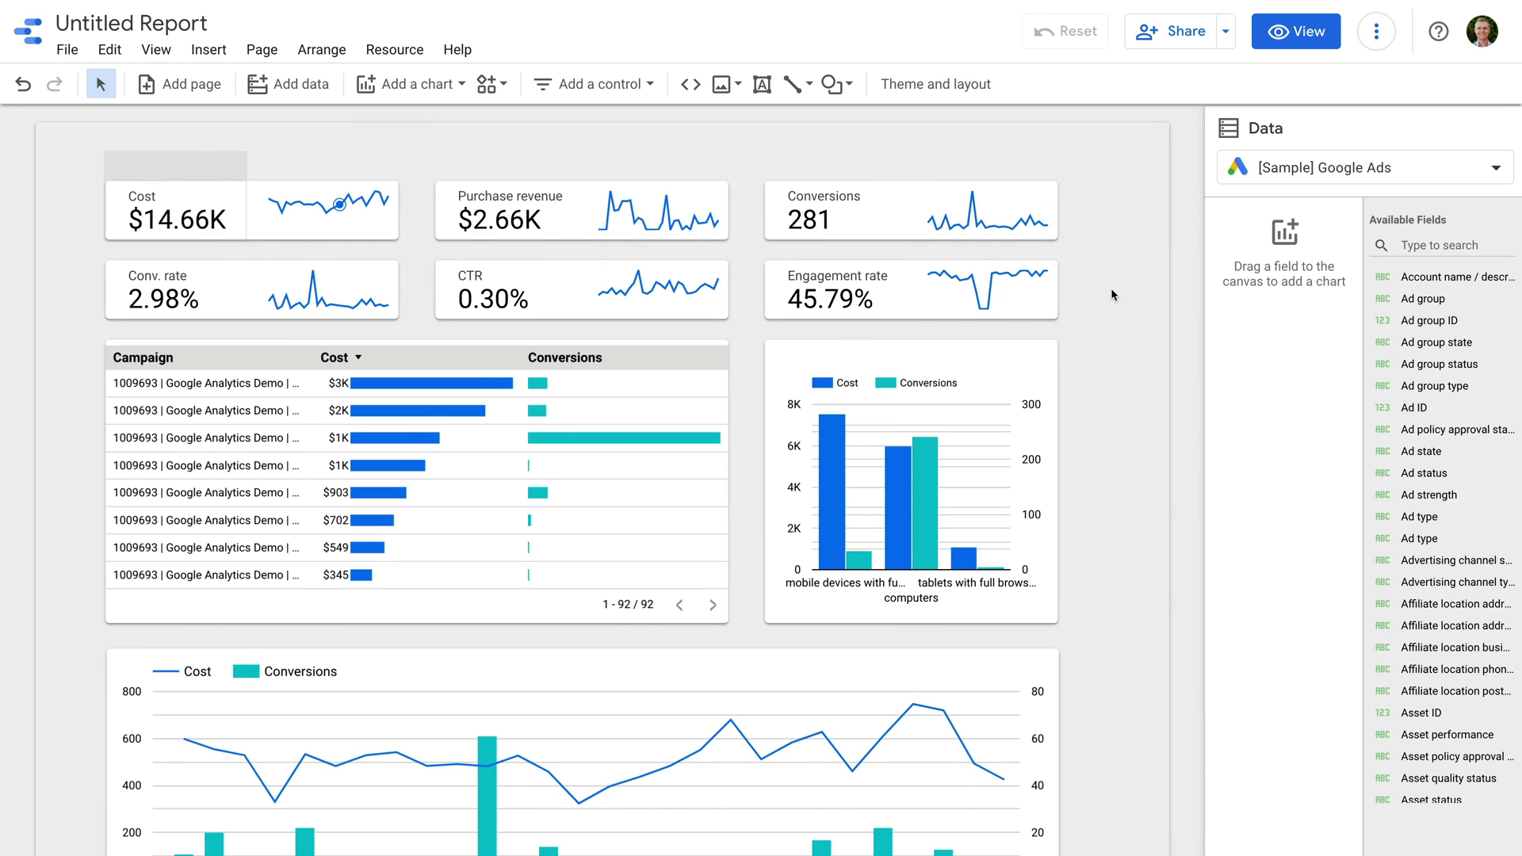
- Customize the report theme by changing the second chart palette colour from teal to orange
left_click(948, 89)
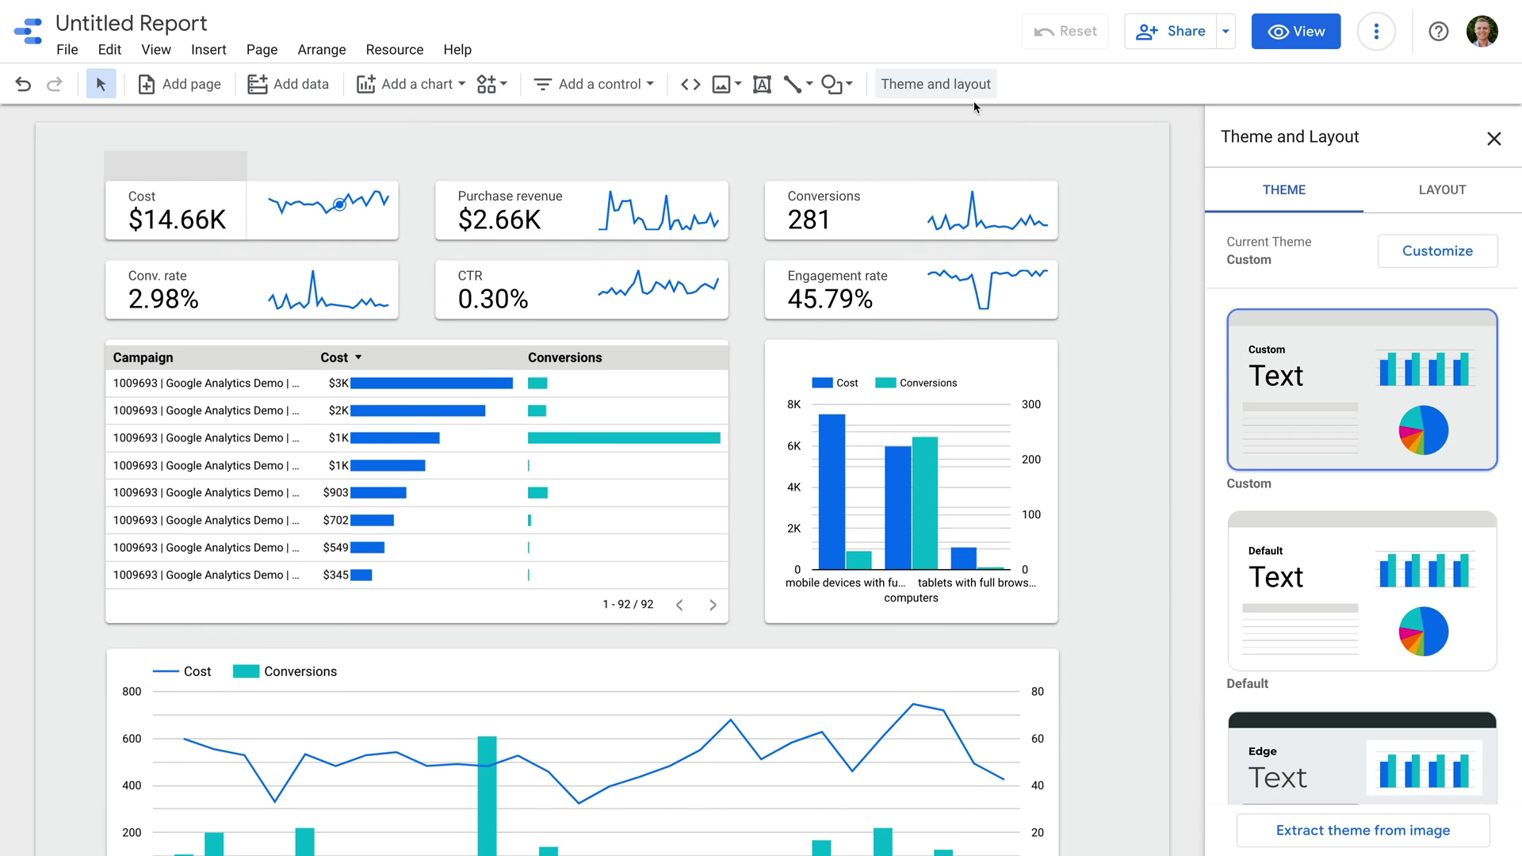
left_click(1437, 253)
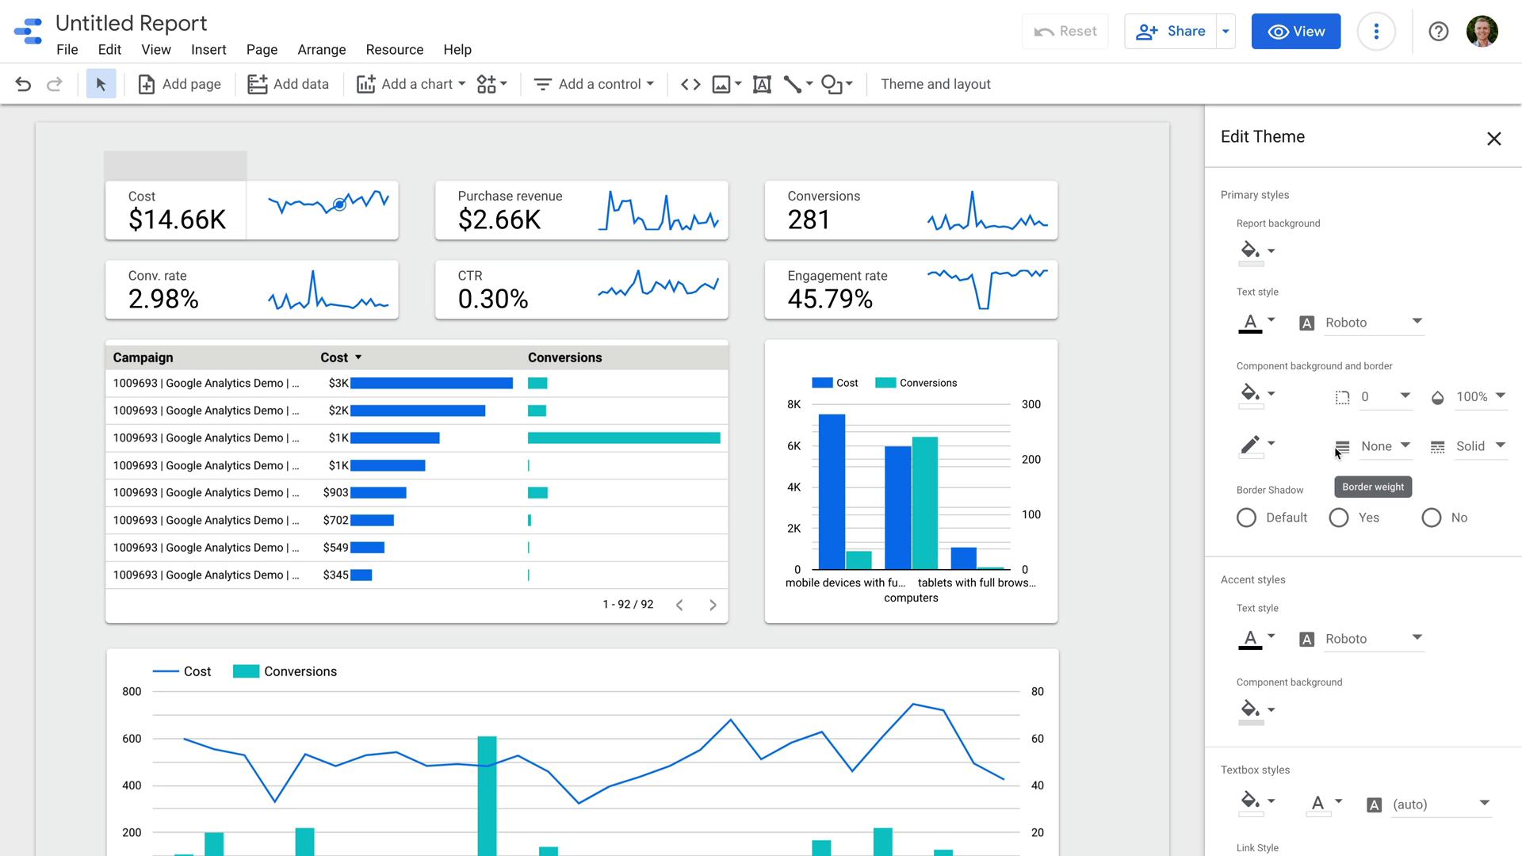
scroll(1338, 453, "down", 7)
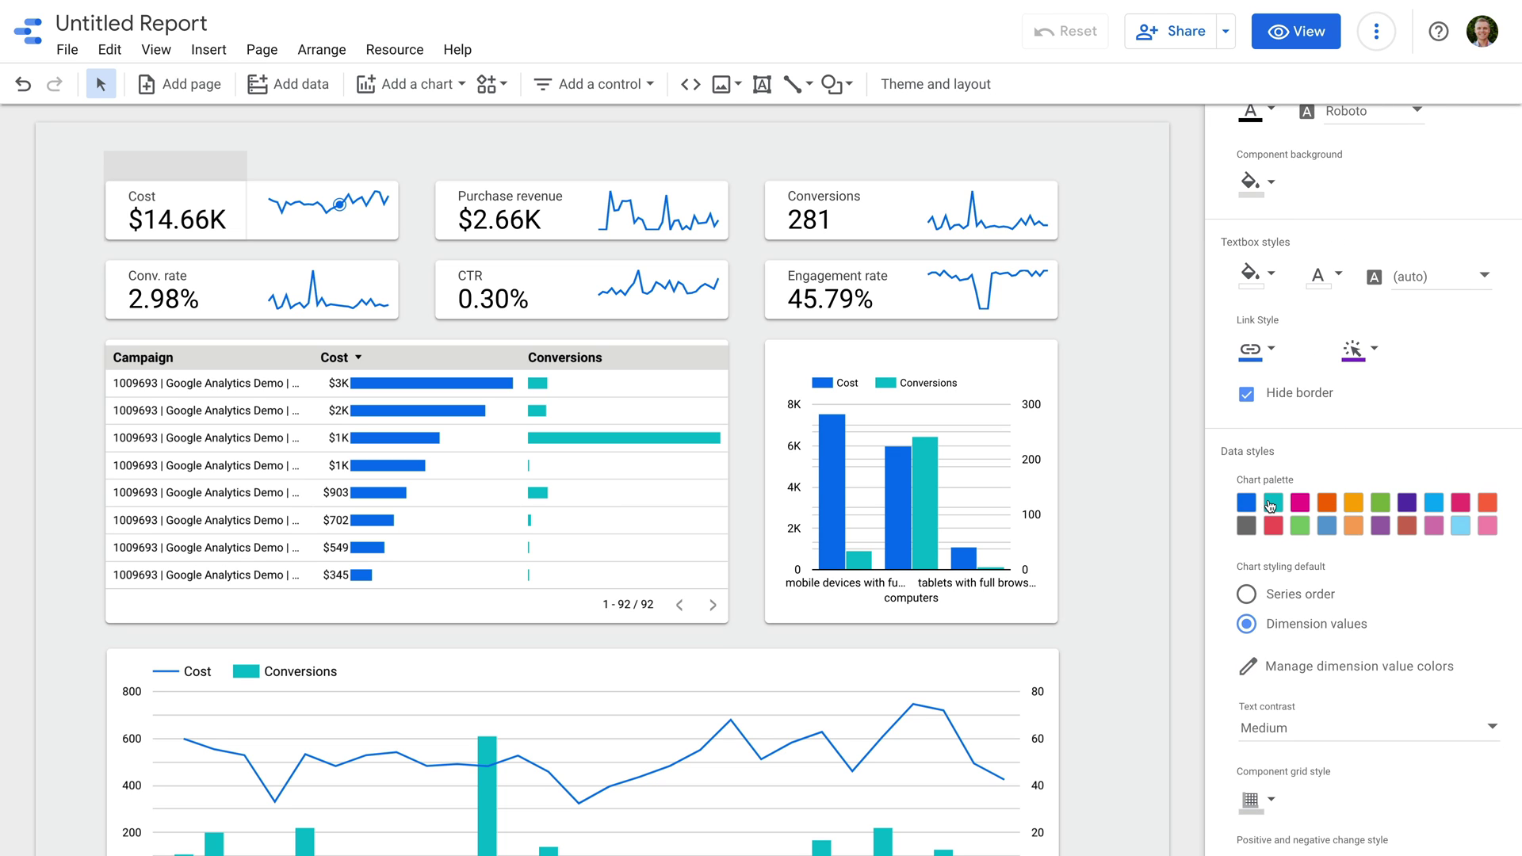
left_click(1271, 504)
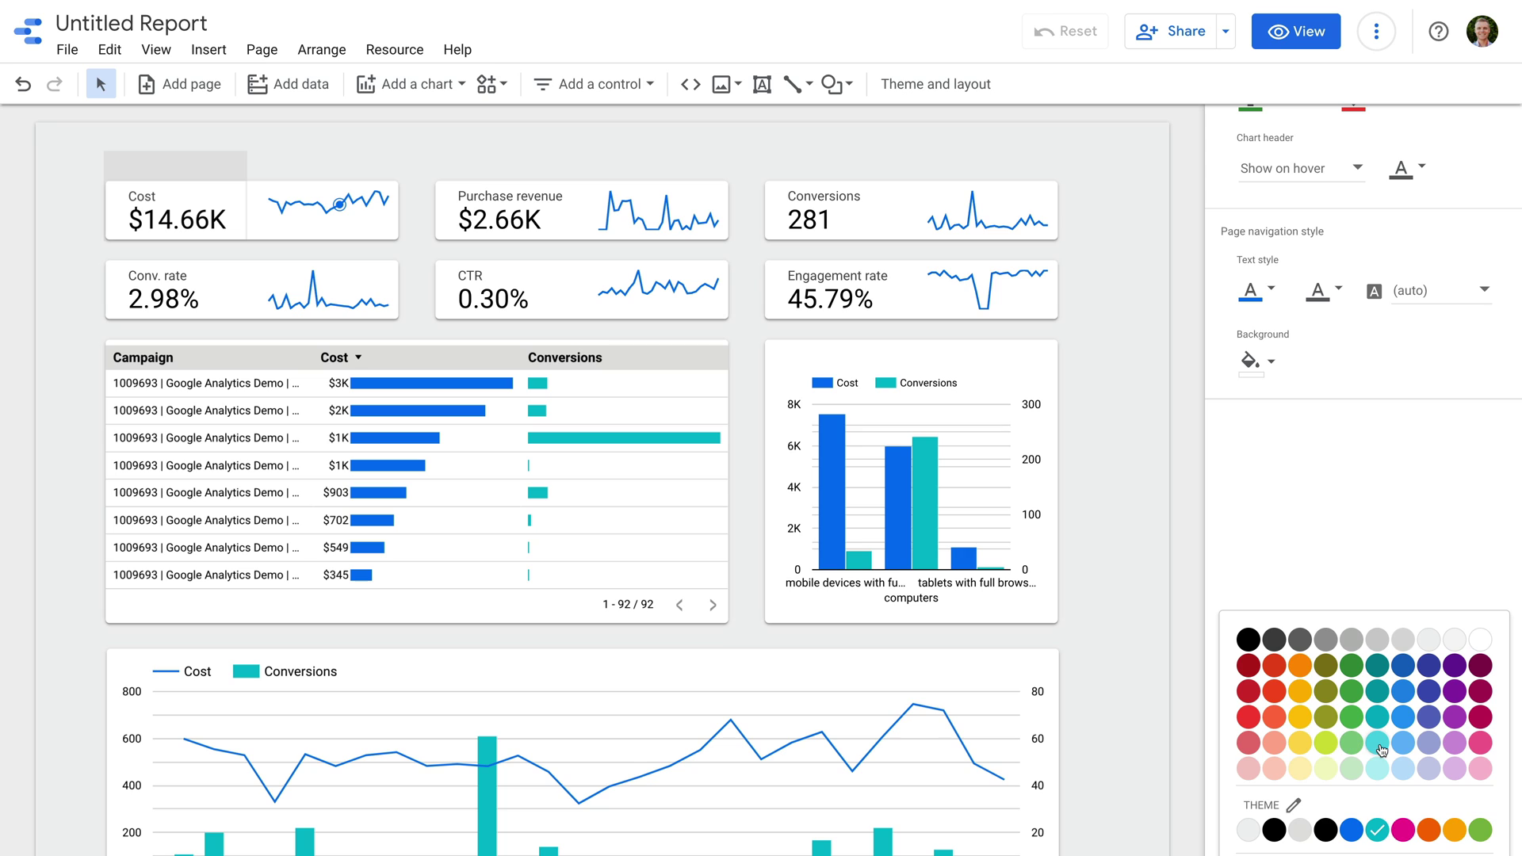
left_click(1300, 667)
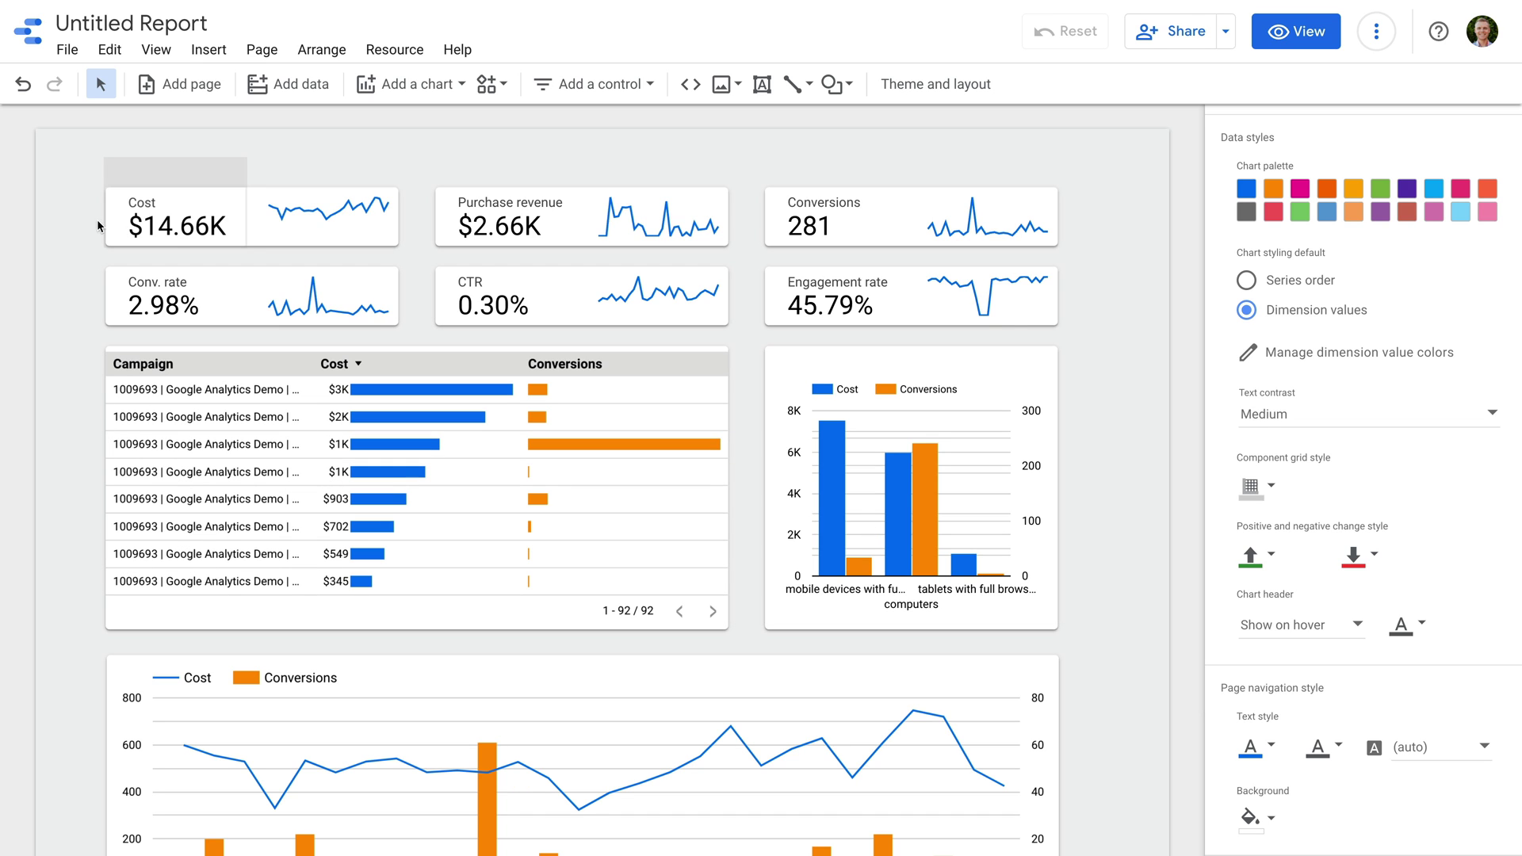
left_click(141, 224)
left_click(74, 231)
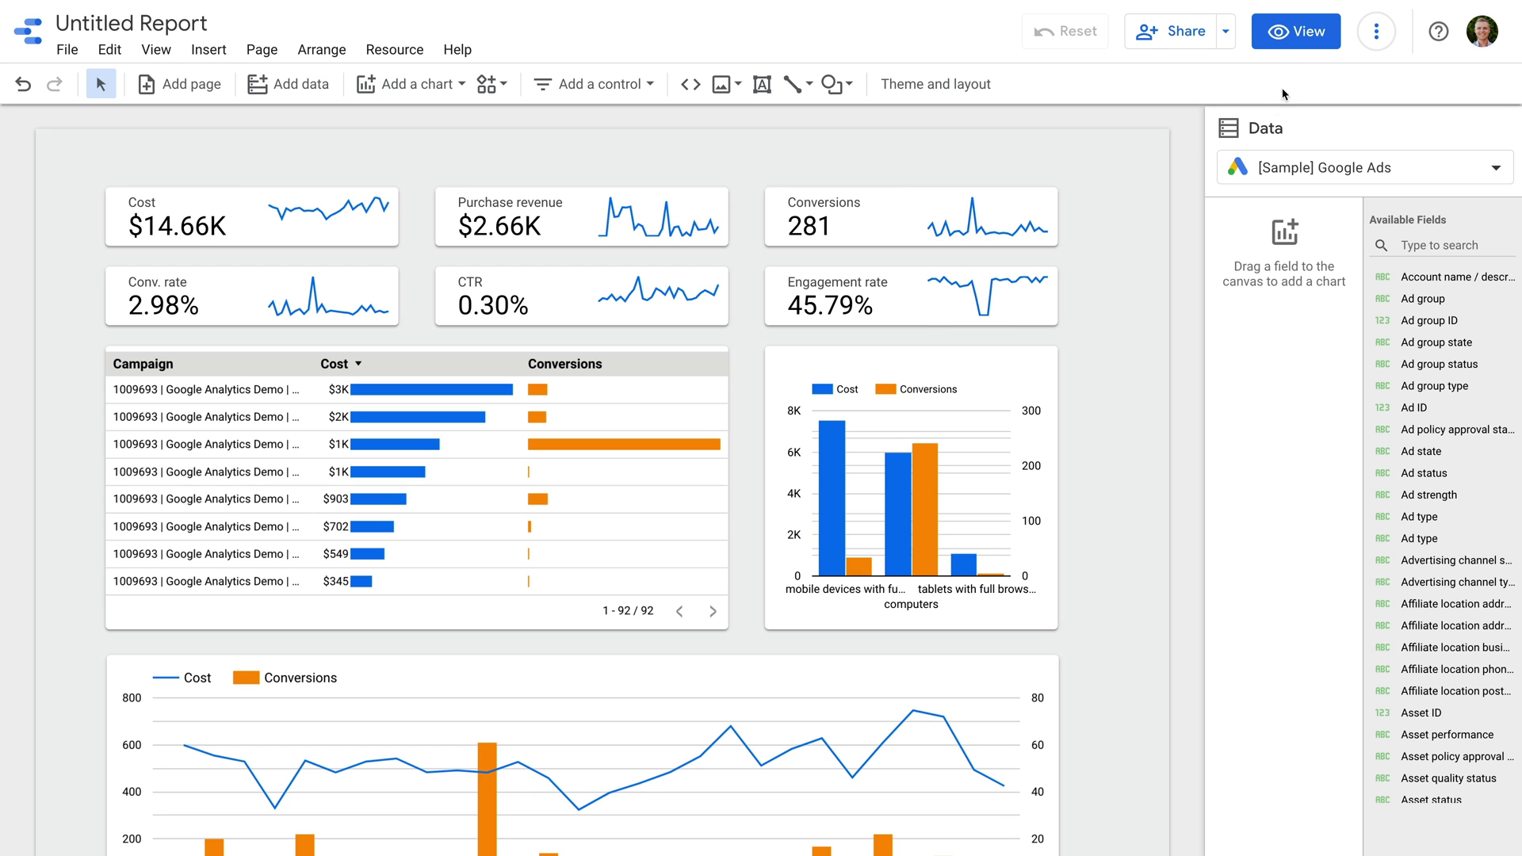
- Preview the report in view mode, examine the whole dashboard, and return to editing
left_click(1302, 48)
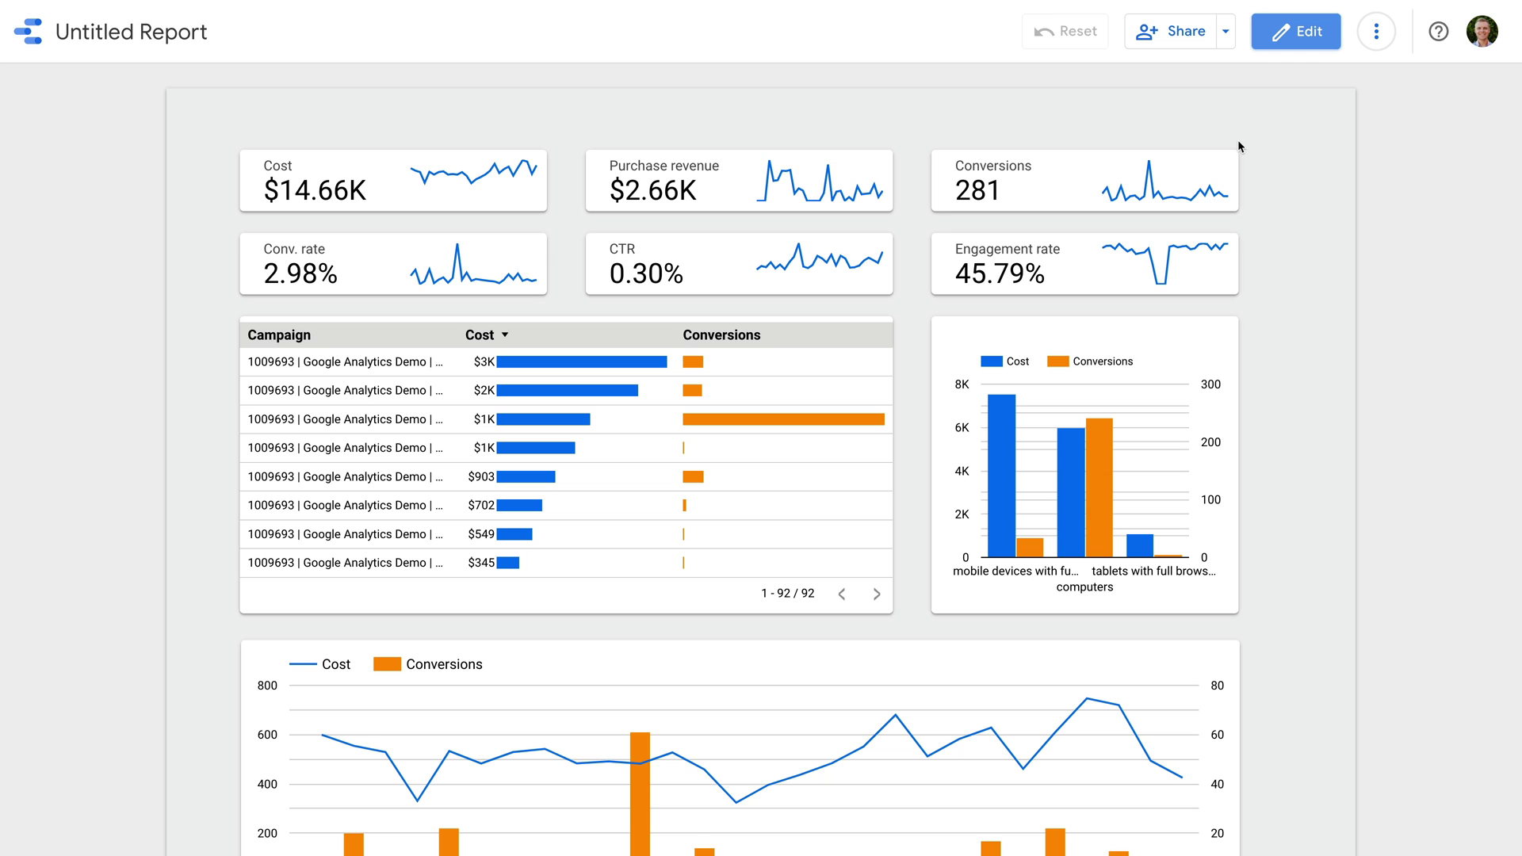
scroll(1240, 146, "down", 1)
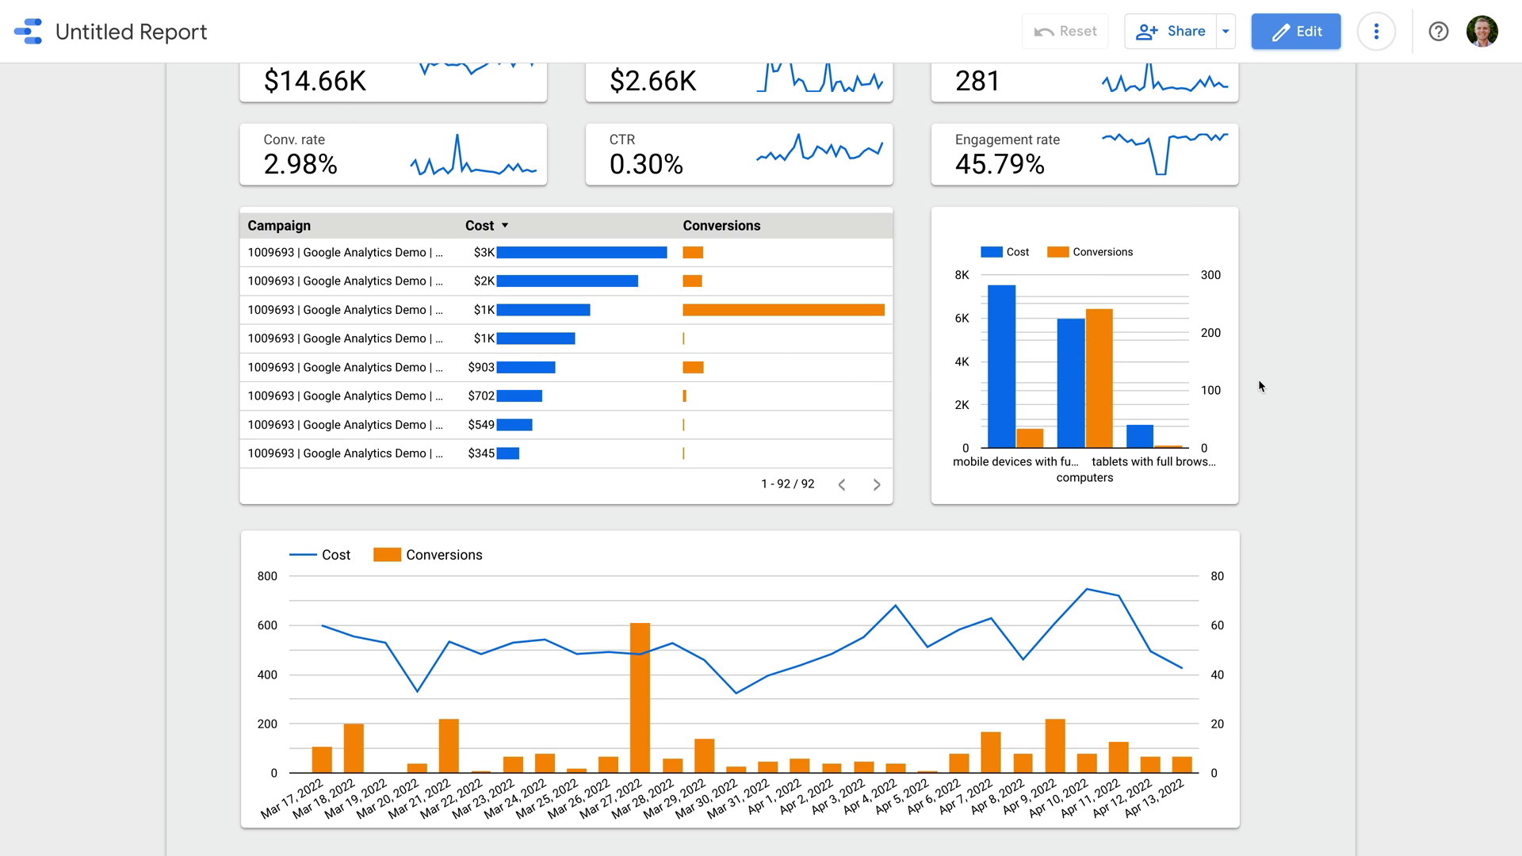
scroll(1258, 379, "down", 1)
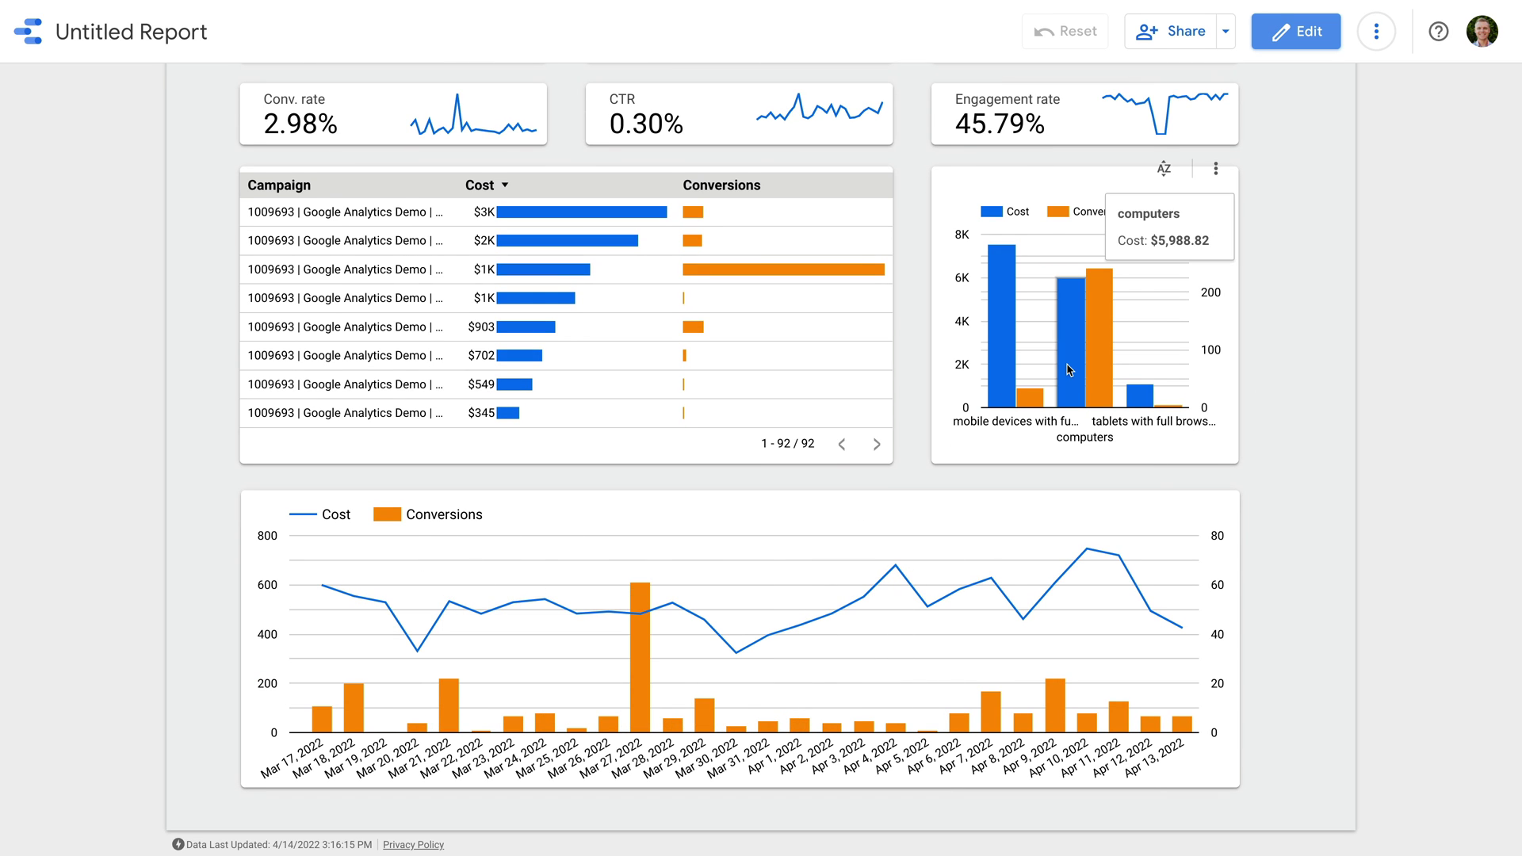
left_click(1290, 36)
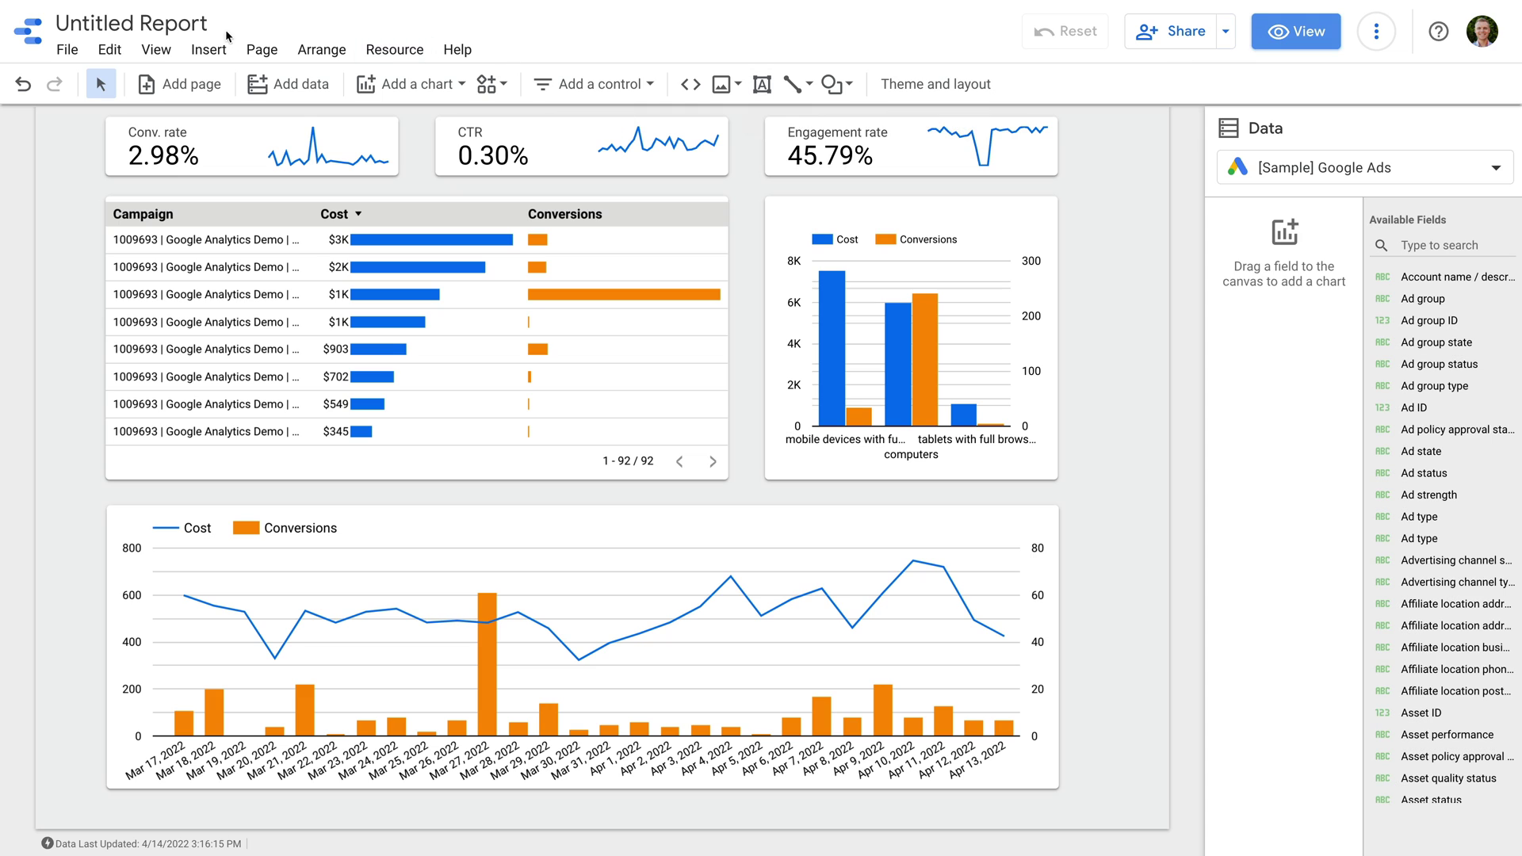
- Rename the report as "Google Ads Dashboard"
left_click(171, 24)
type("Goog")
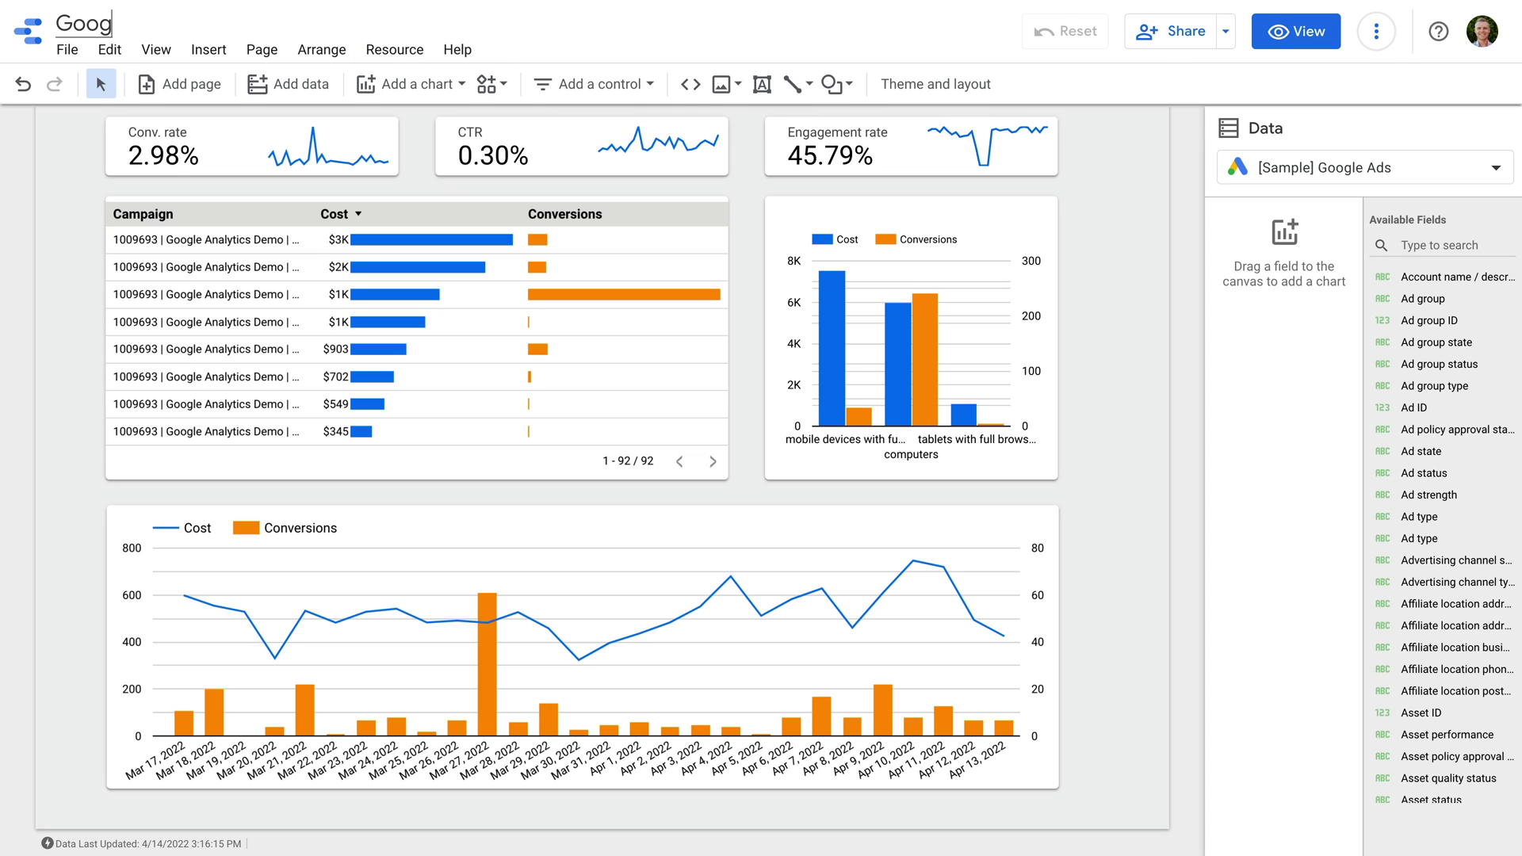
type("le Ads Dashbo")
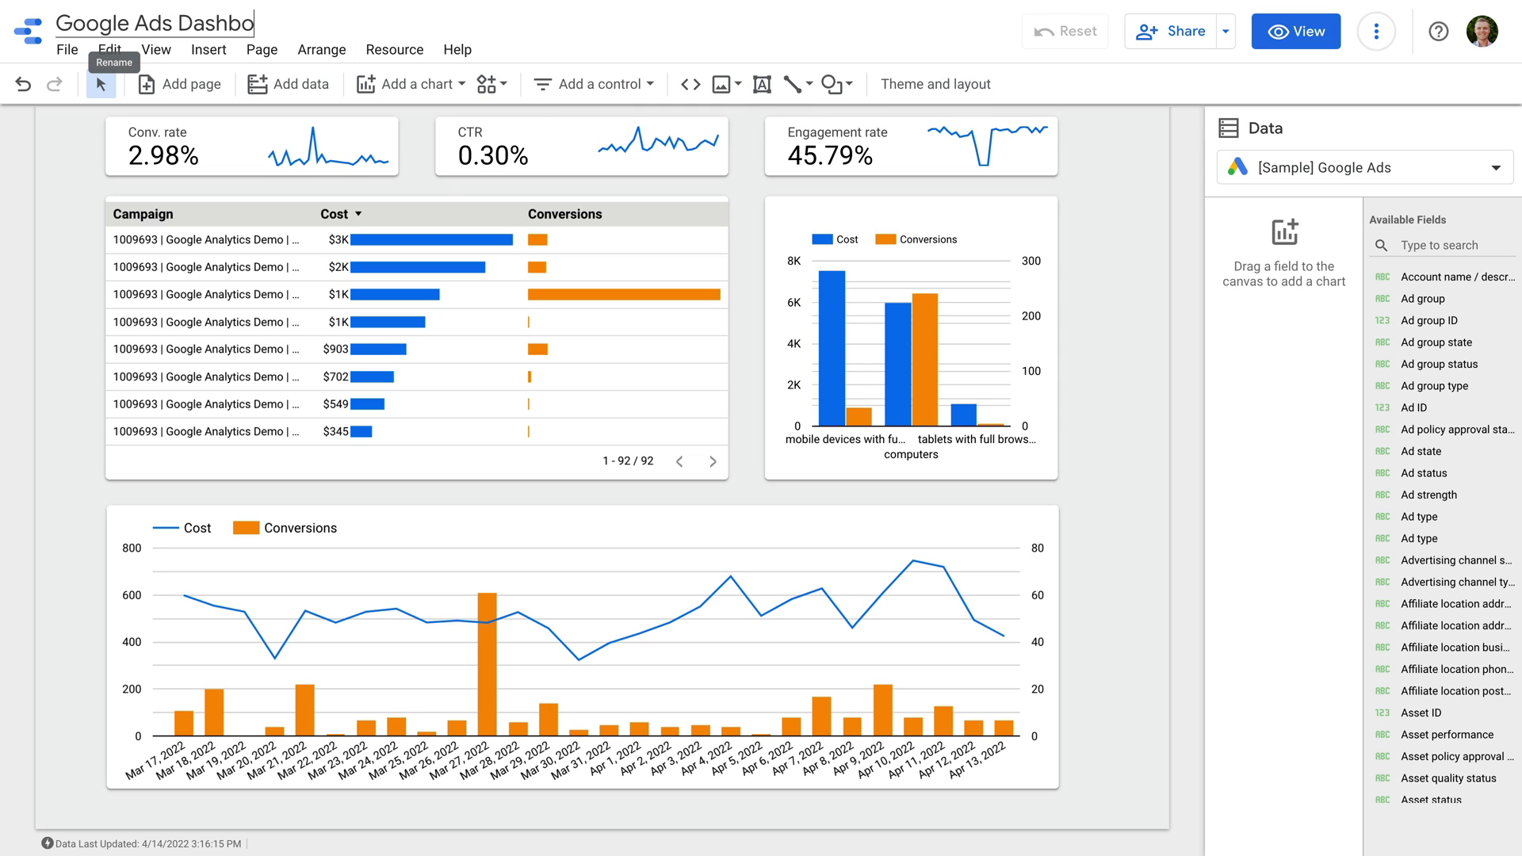
type("ard")
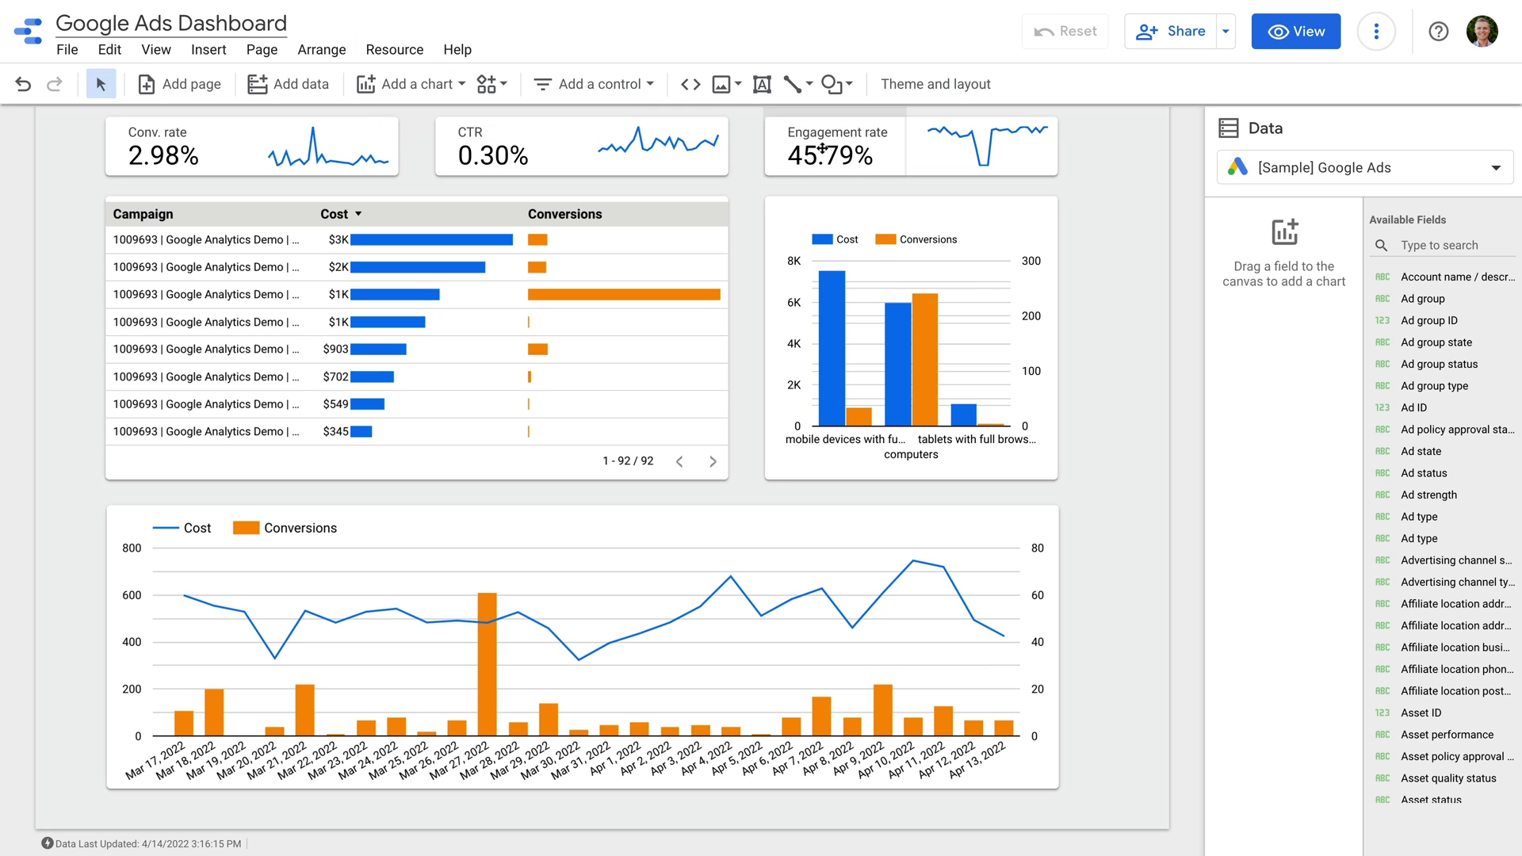
left_click(1087, 187)
scroll(1088, 188, "up", 2)
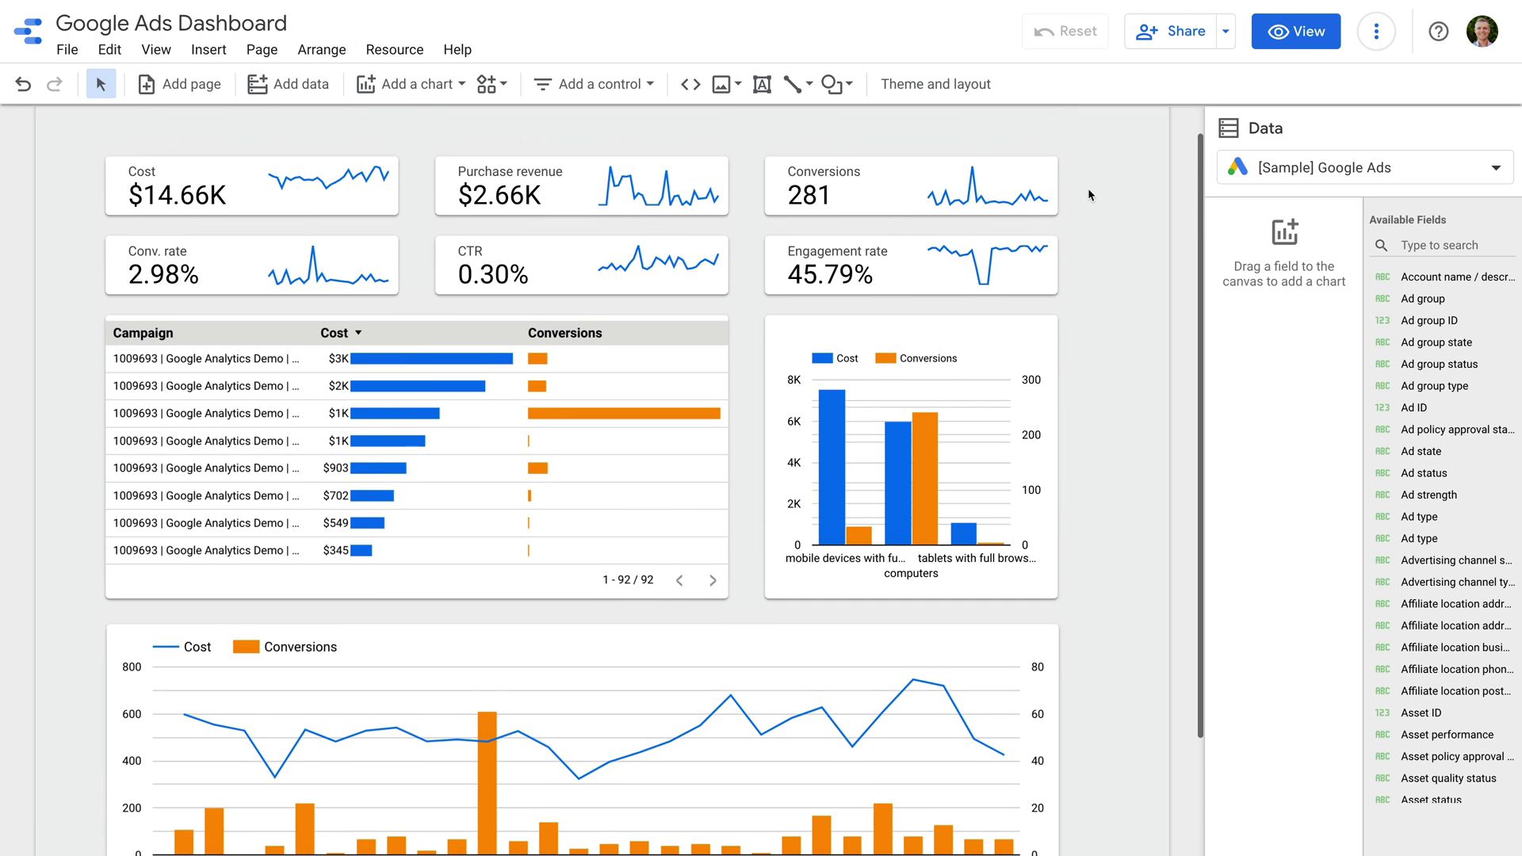